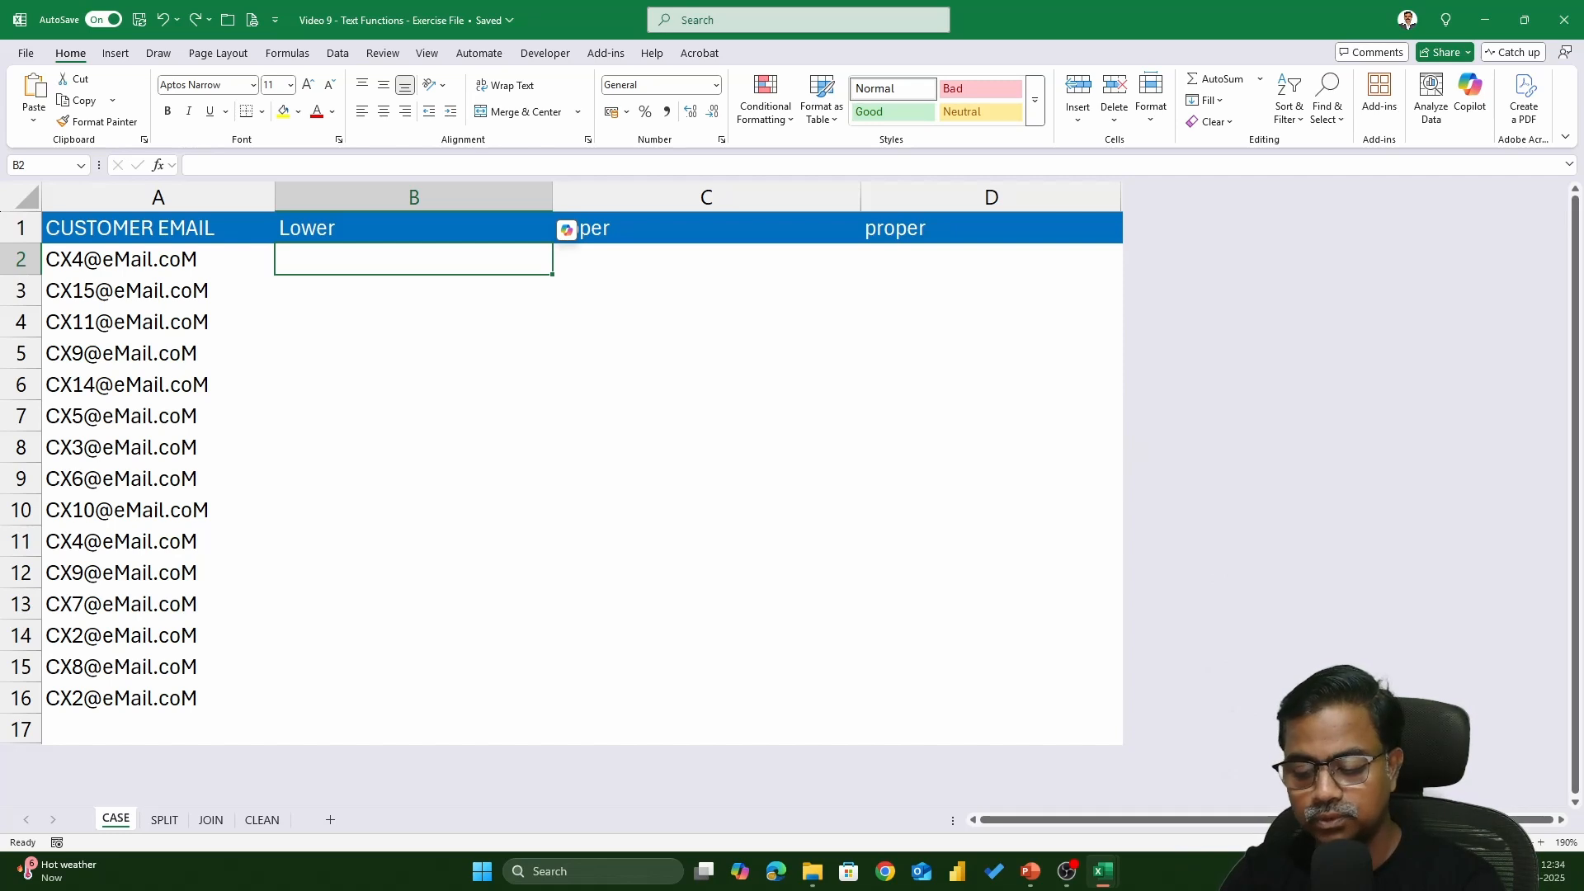
# - Enter =LOWER(A2) in B2 and fill it down to B16 to get lowercase e-mails
pyautogui.write('=lower')
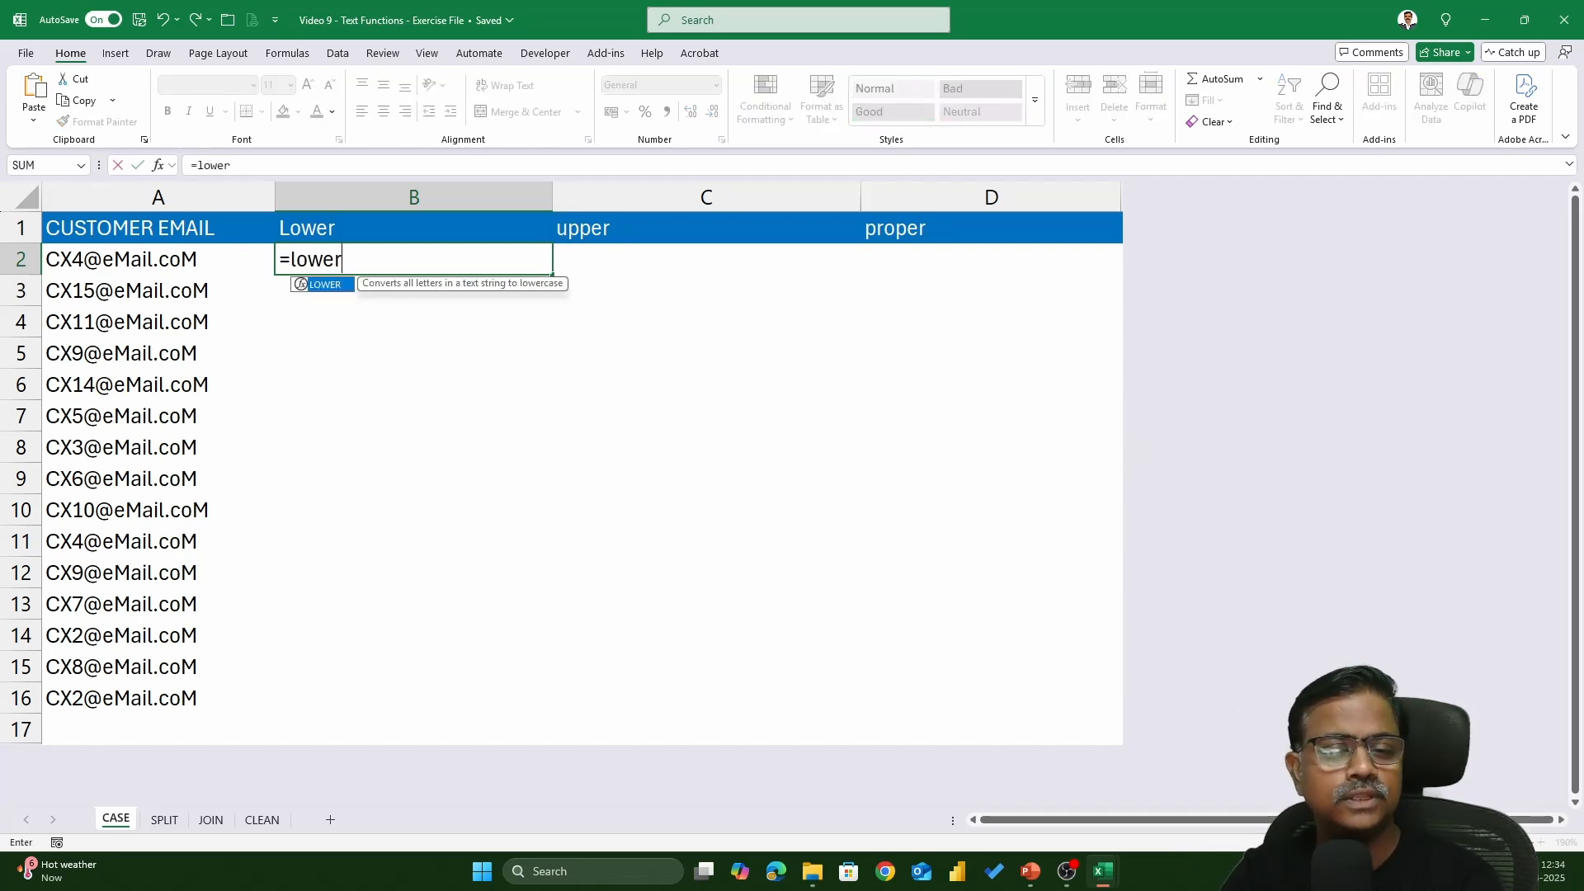
pyautogui.press('Tab')
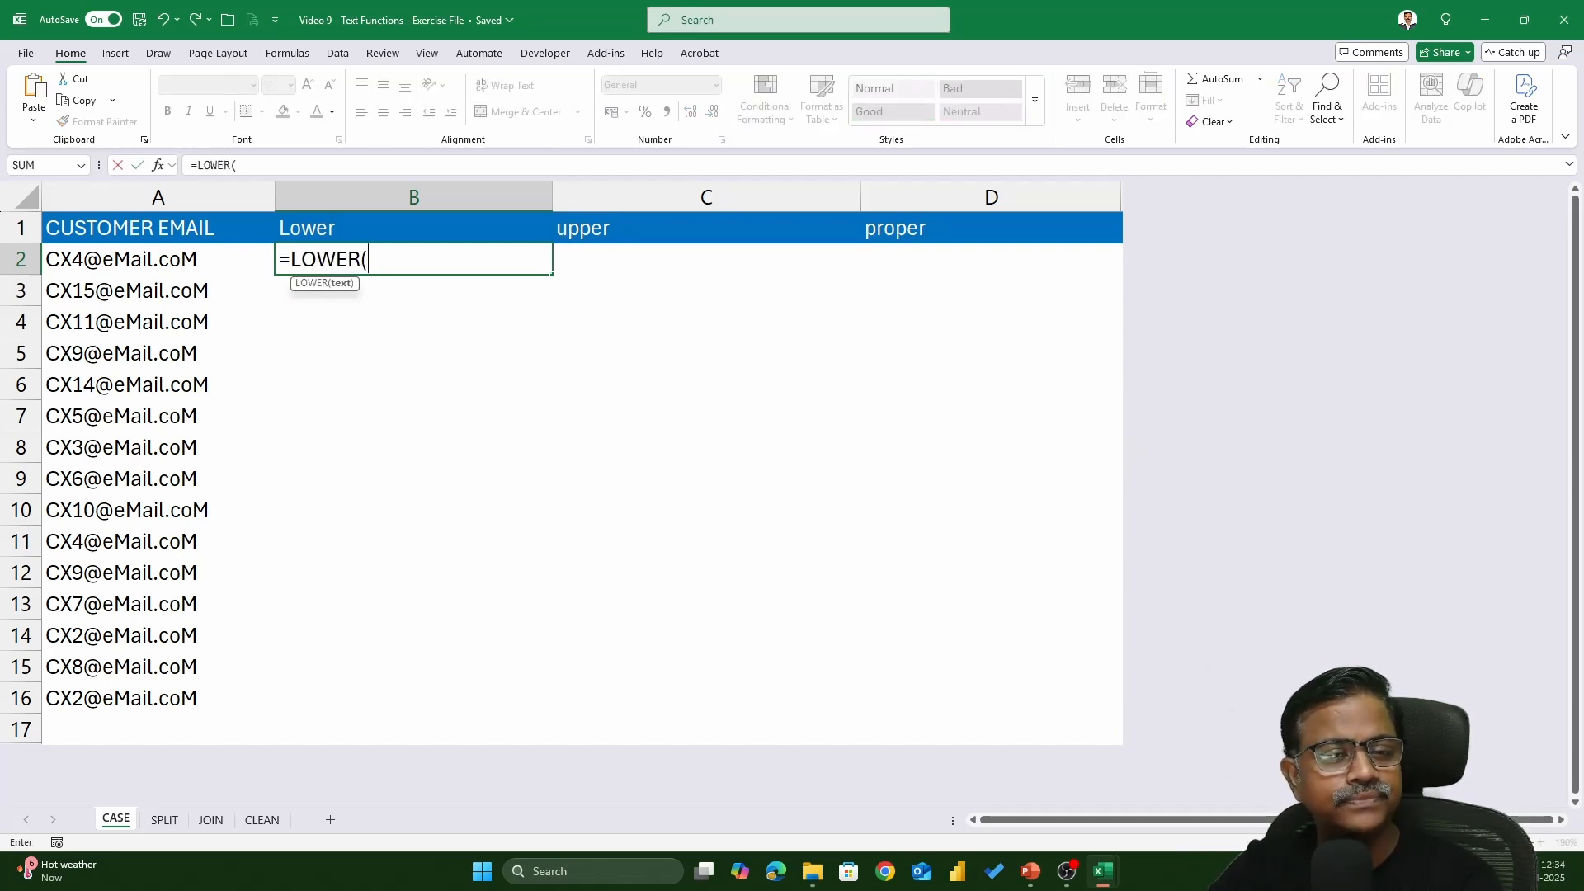
pyautogui.click(125, 264)
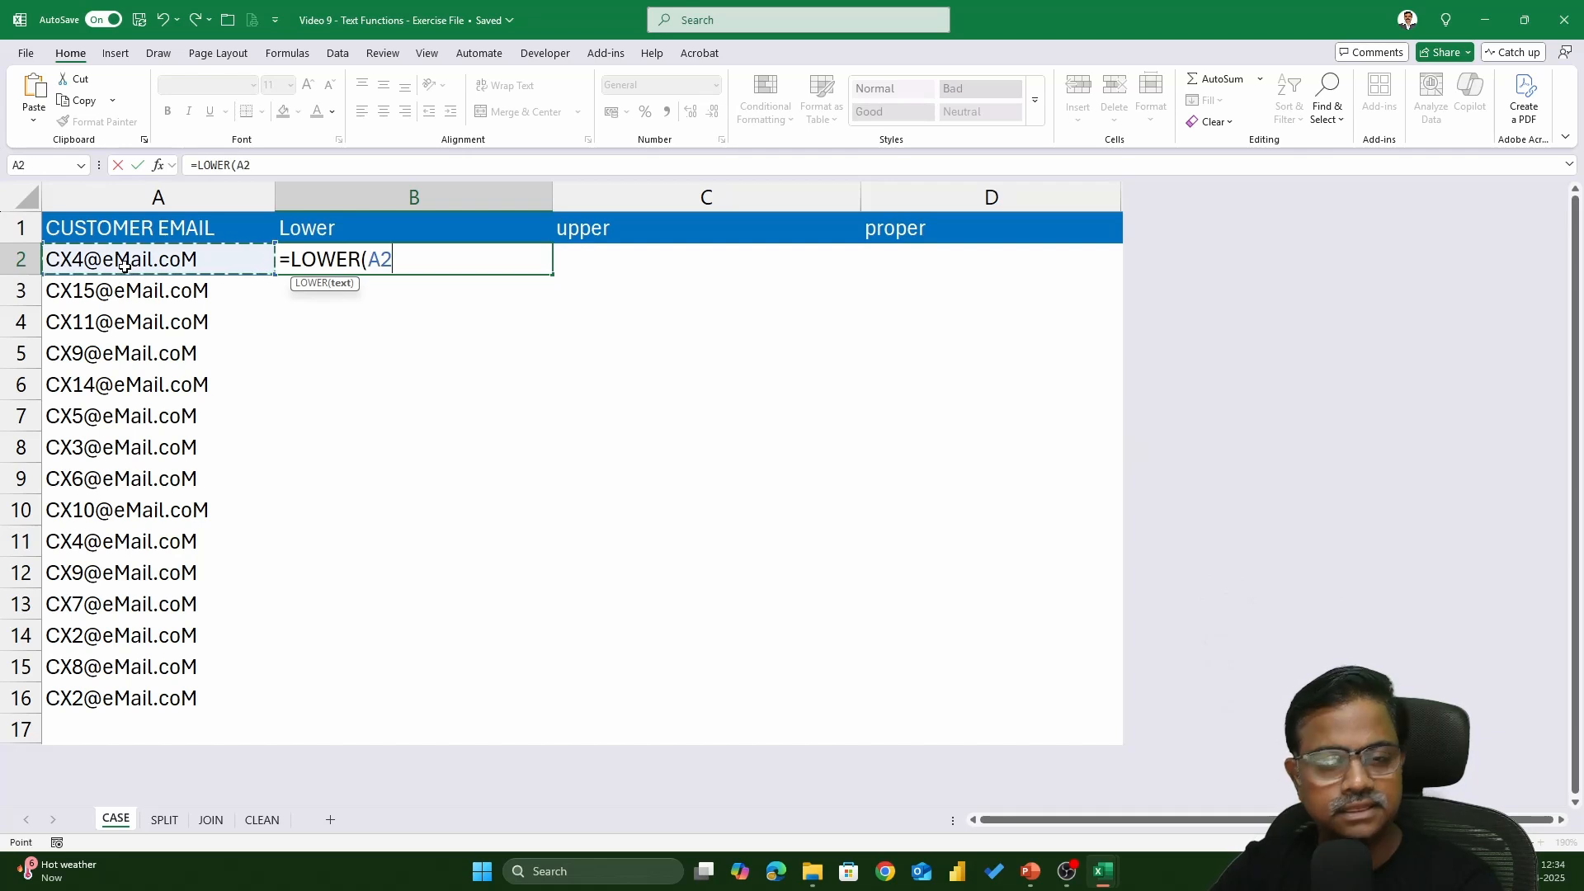
pyautogui.write(')')
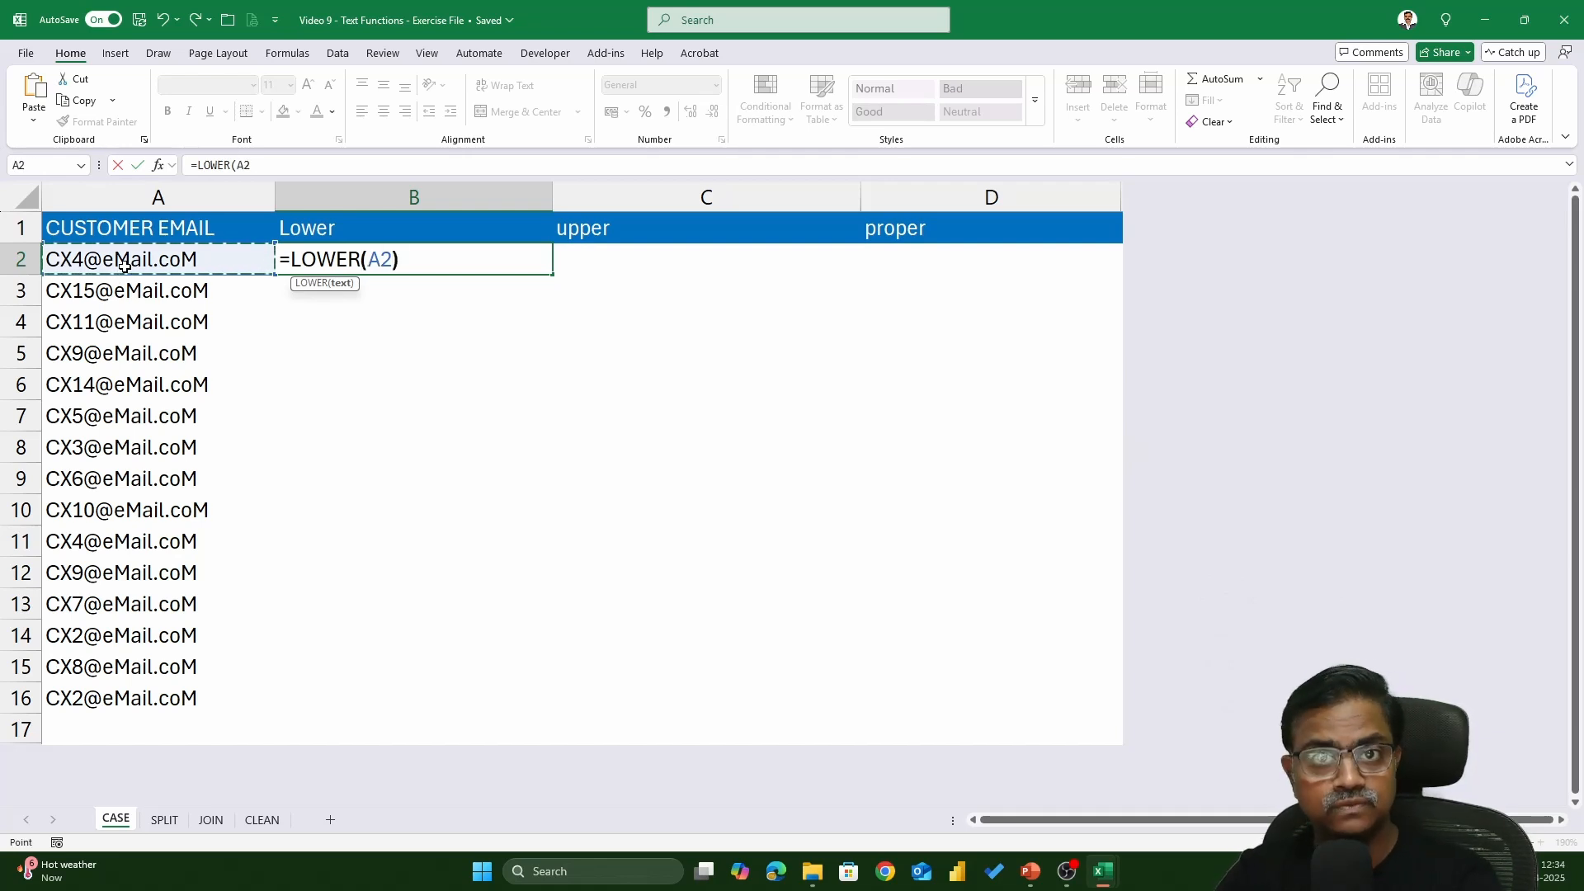
pyautogui.press('Return')
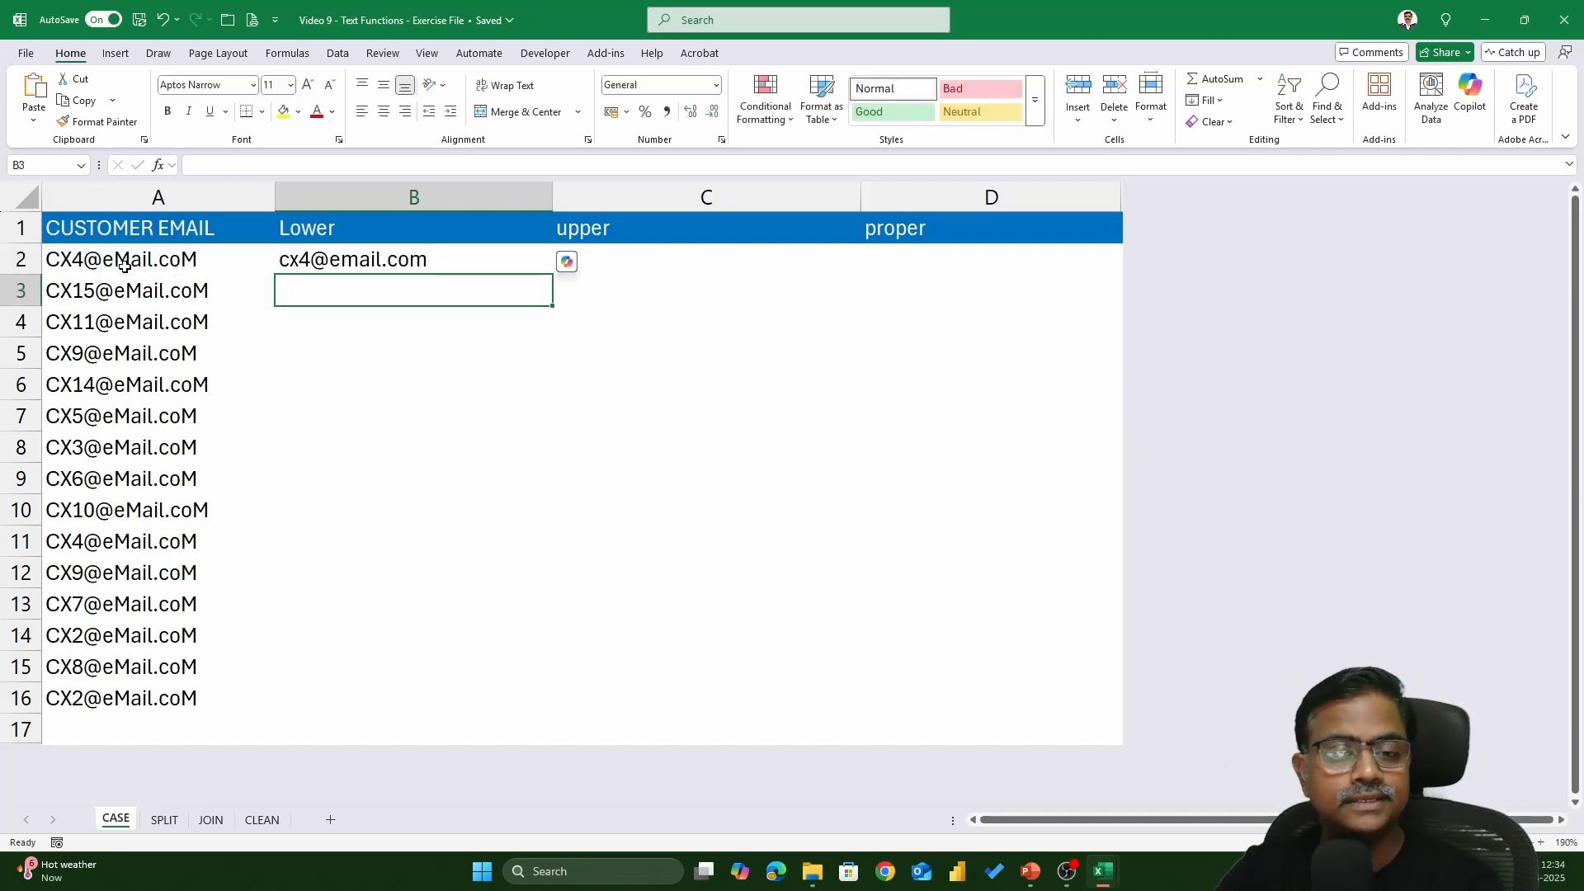
pyautogui.click(472, 261)
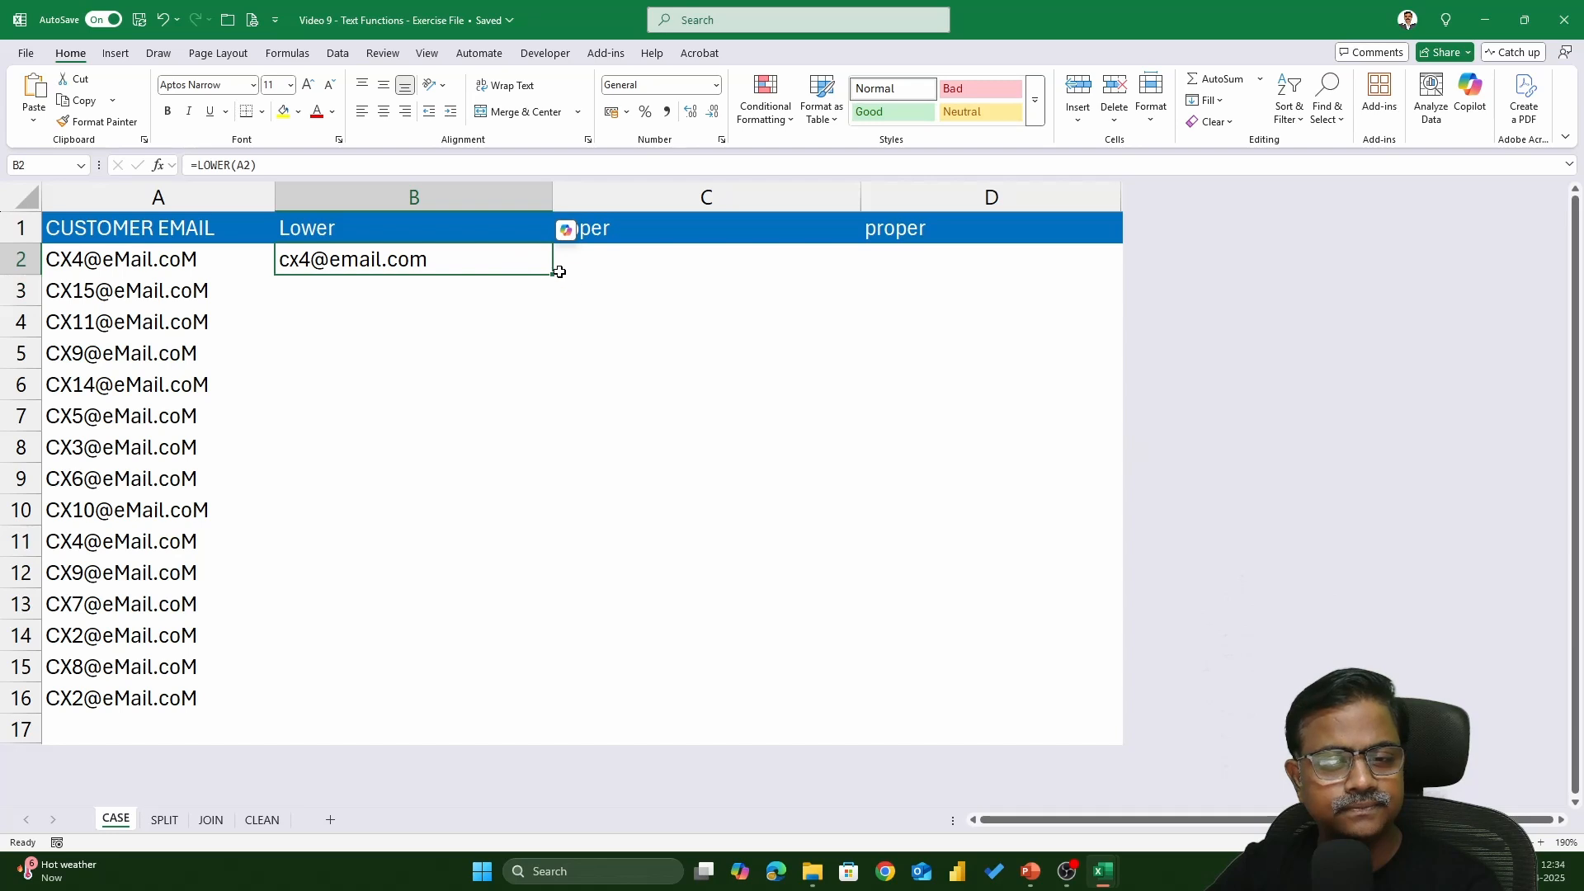
pyautogui.doubleClick(552, 274)
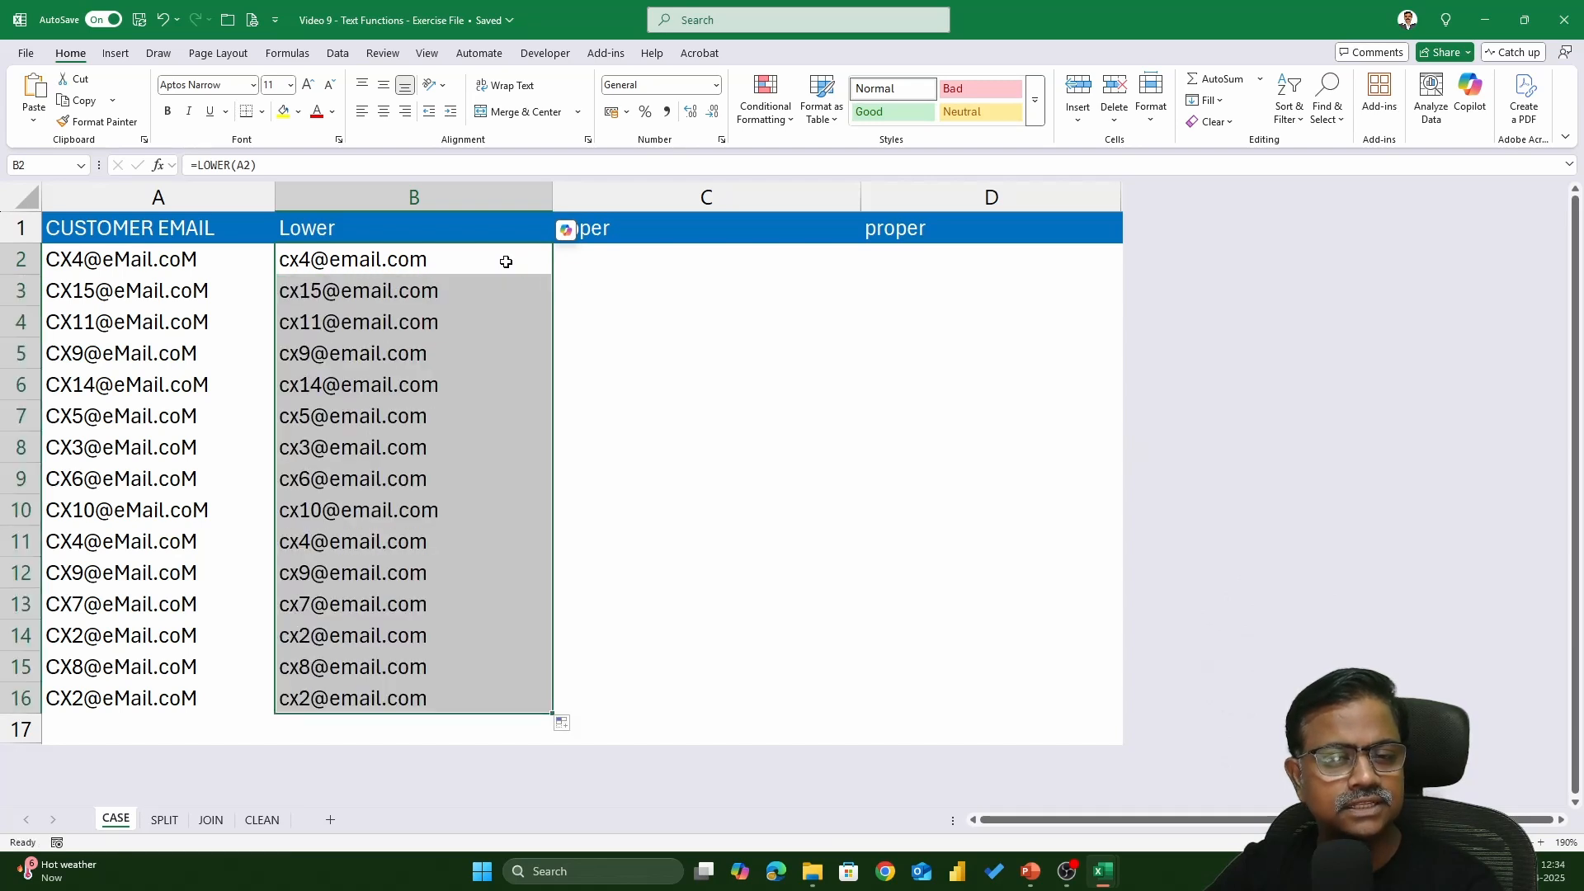
pyautogui.click(506, 262)
pyautogui.doubleClick(506, 261)
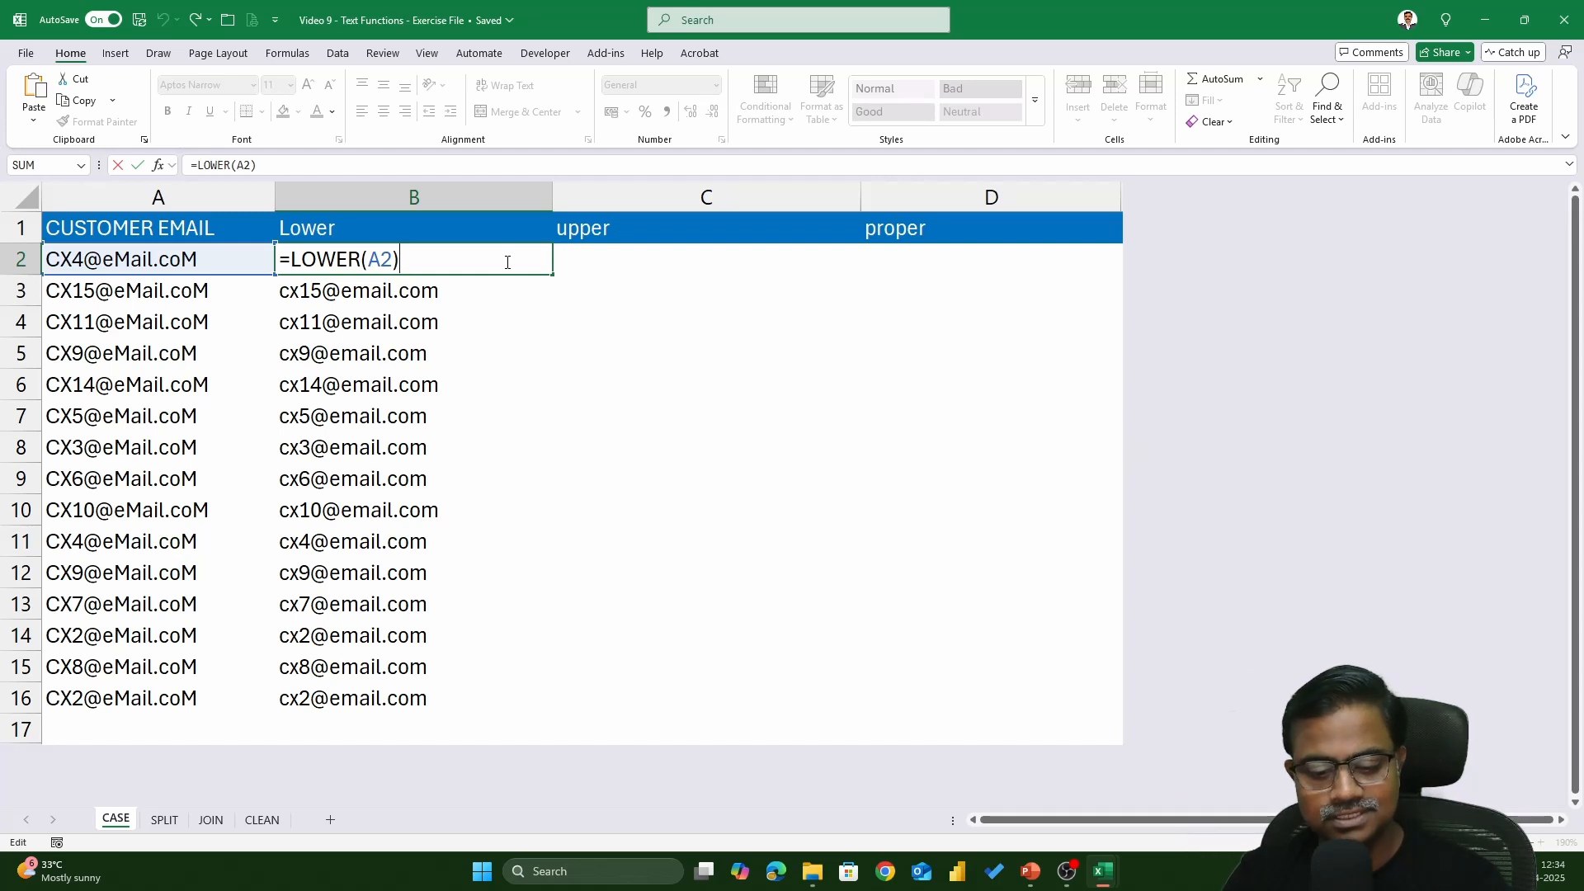
# - Enter =UPPER(A2) in C2 and fill it down to C16 for uppercase e-mails
pyautogui.hotkey('ctrl', 'Return')
pyautogui.press('Right')
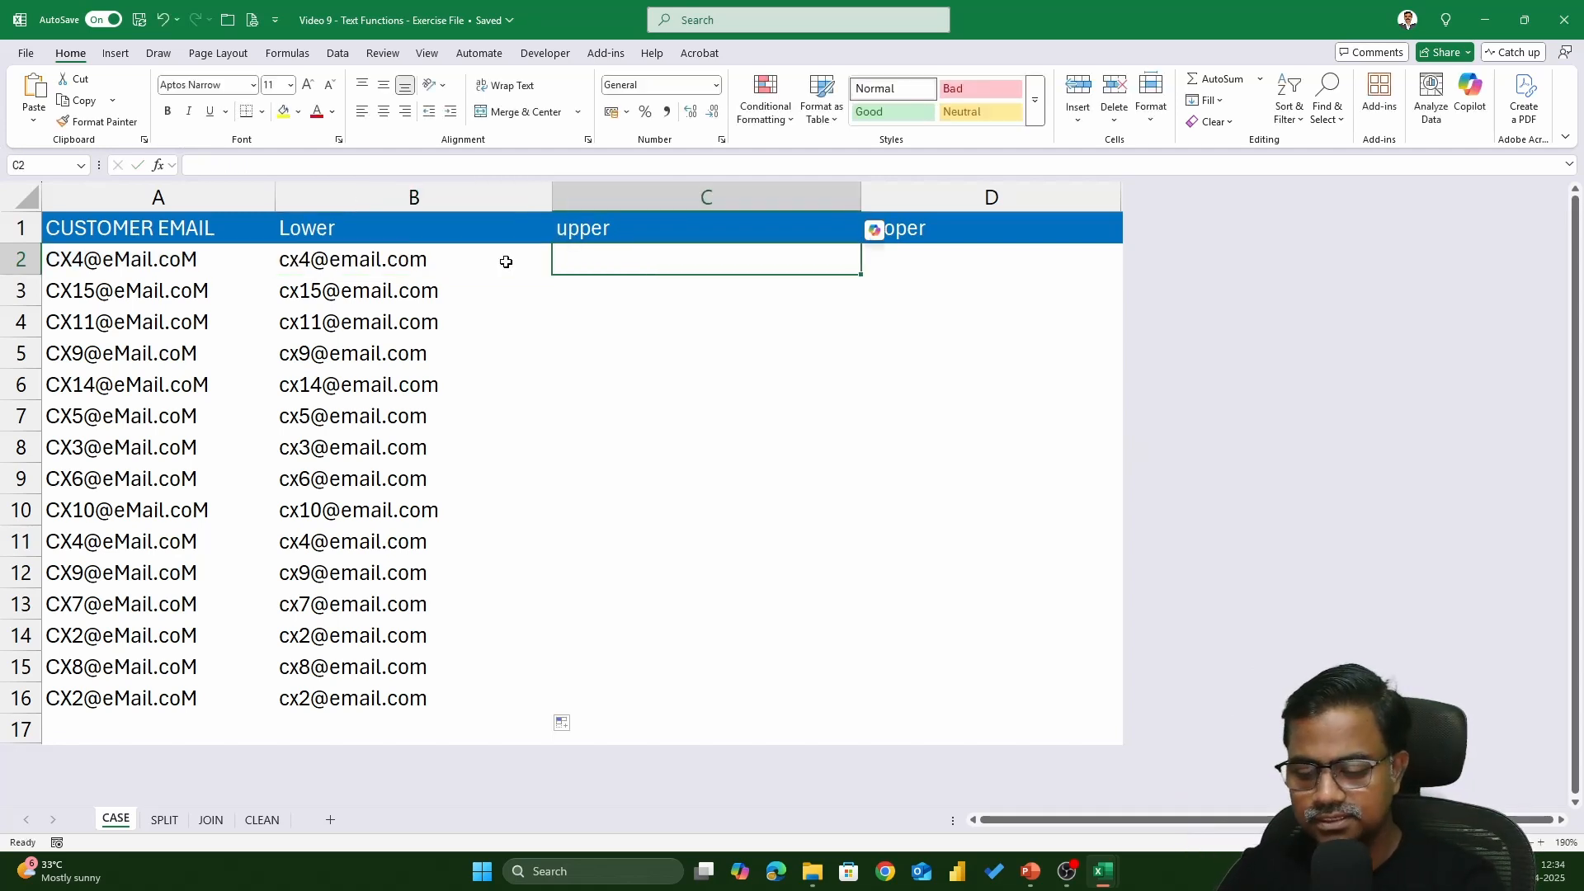
pyautogui.write('=upper')
pyautogui.press('Tab')
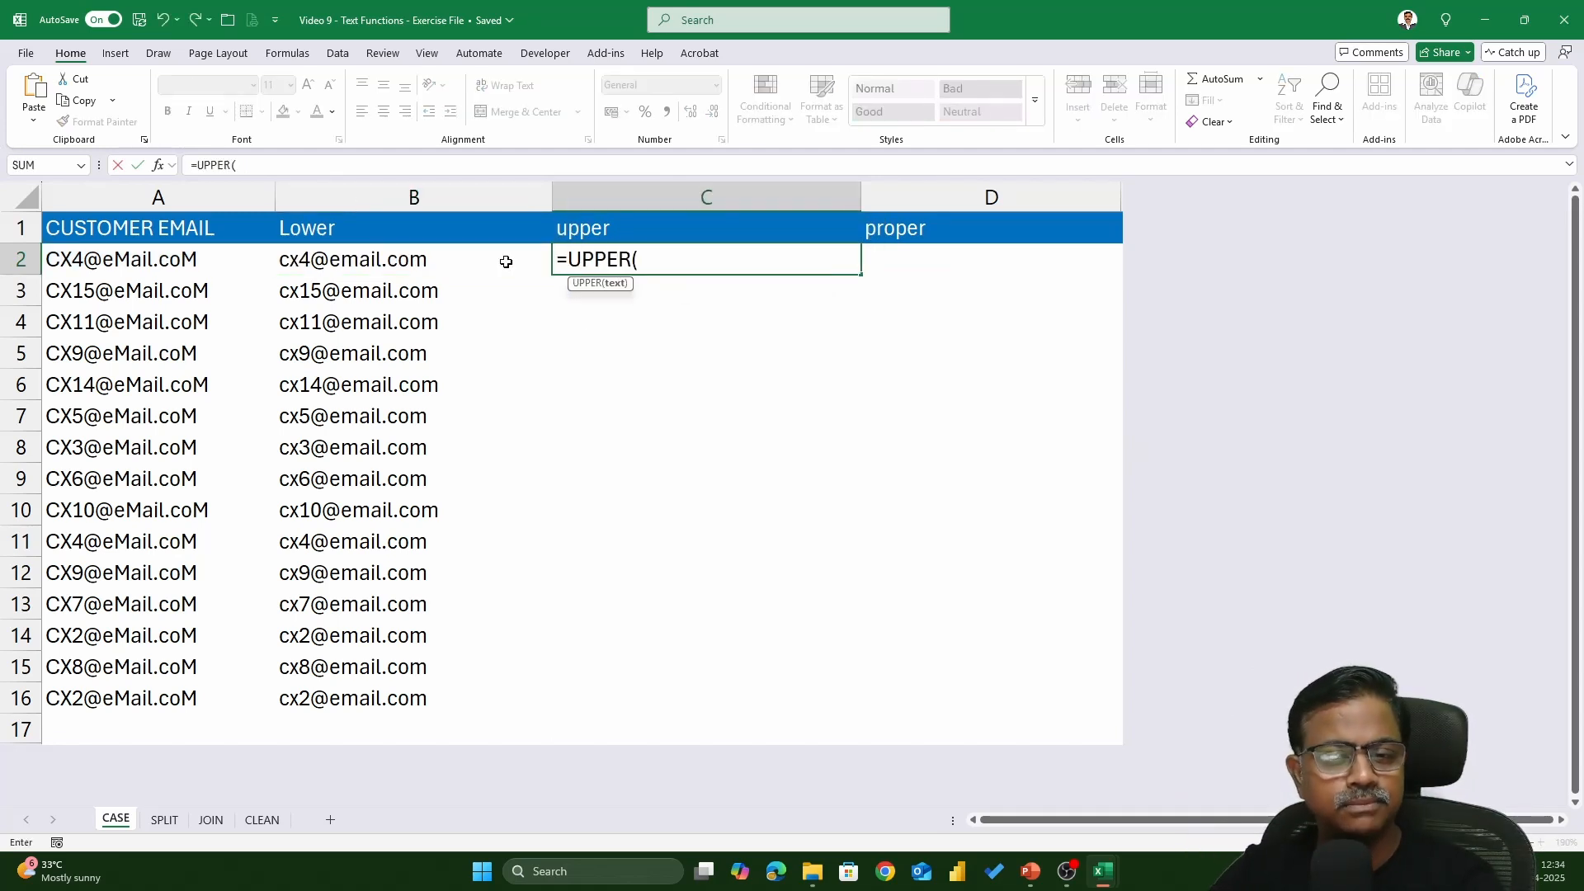
pyautogui.press('Left')
pyautogui.press('Left')
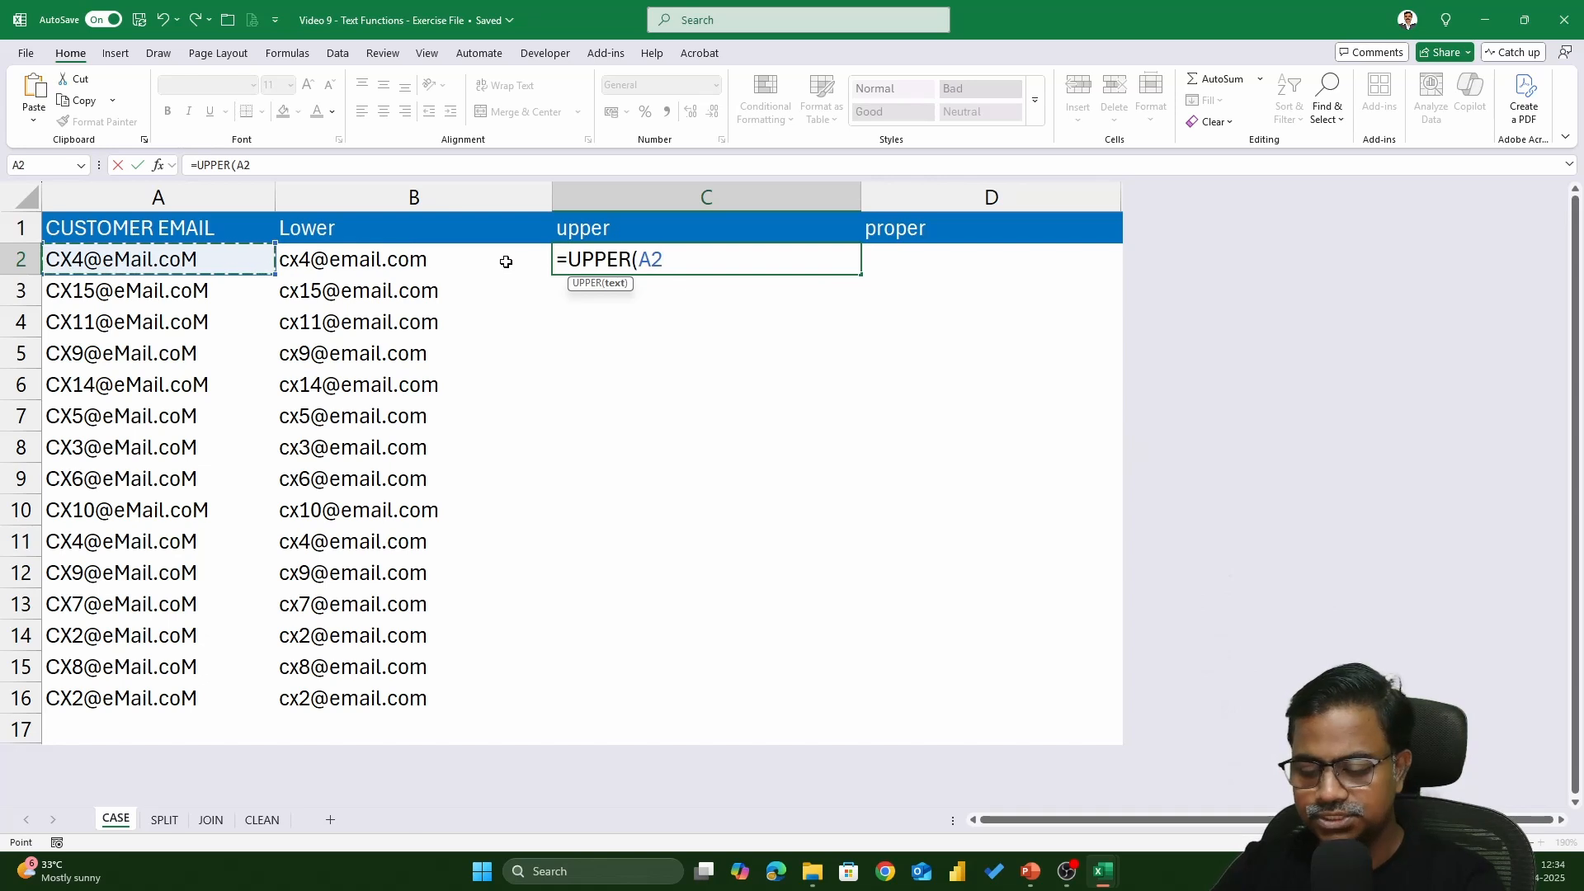
pyautogui.write(')')
pyautogui.press('Return')
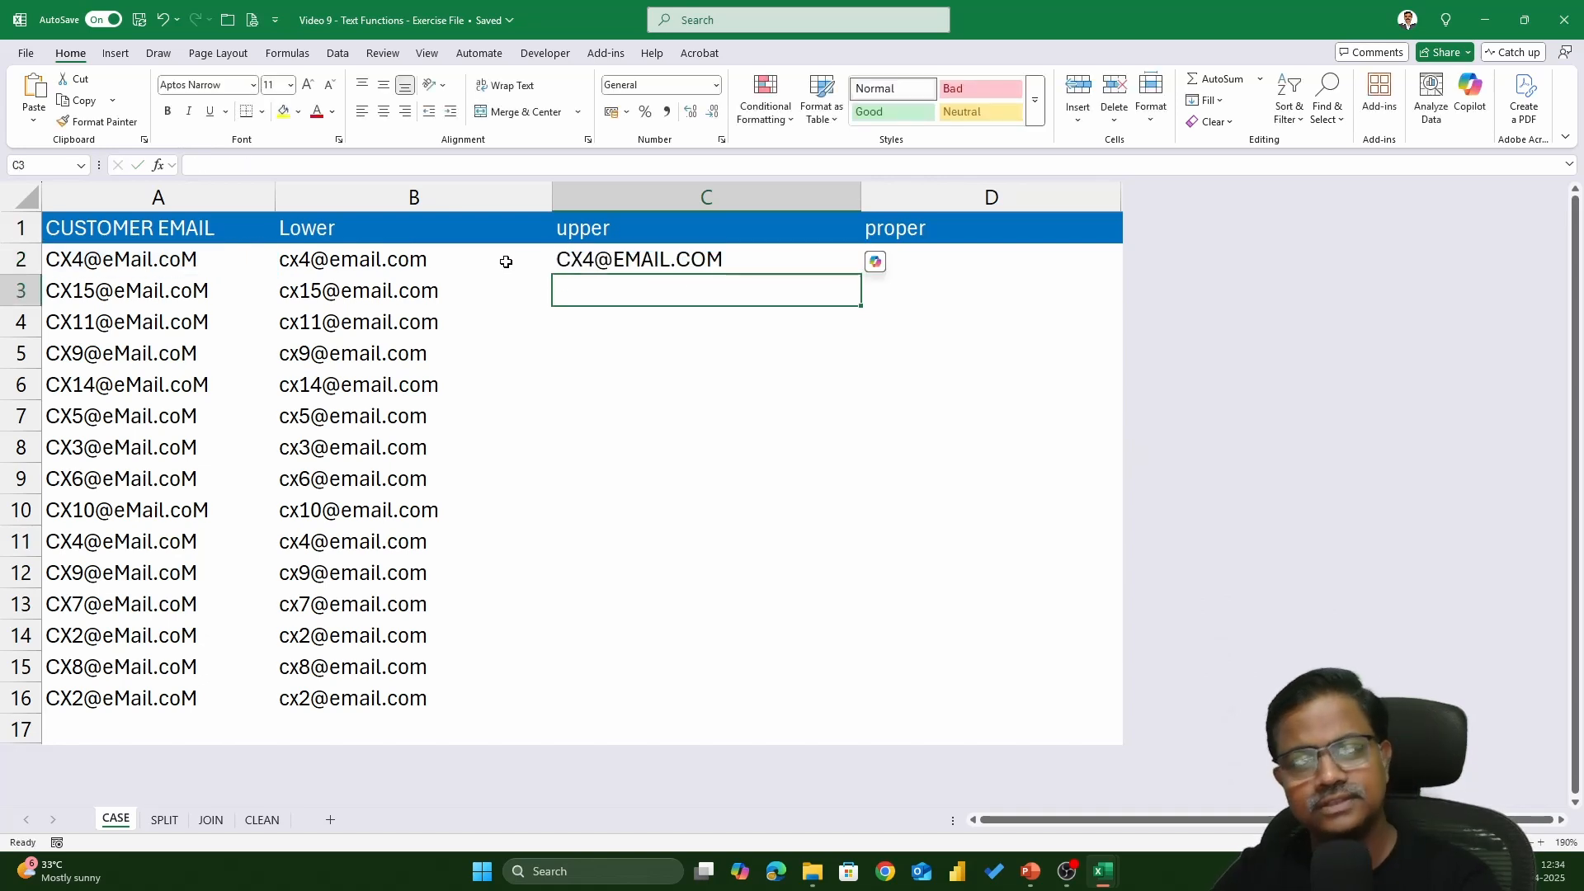
pyautogui.click(768, 259)
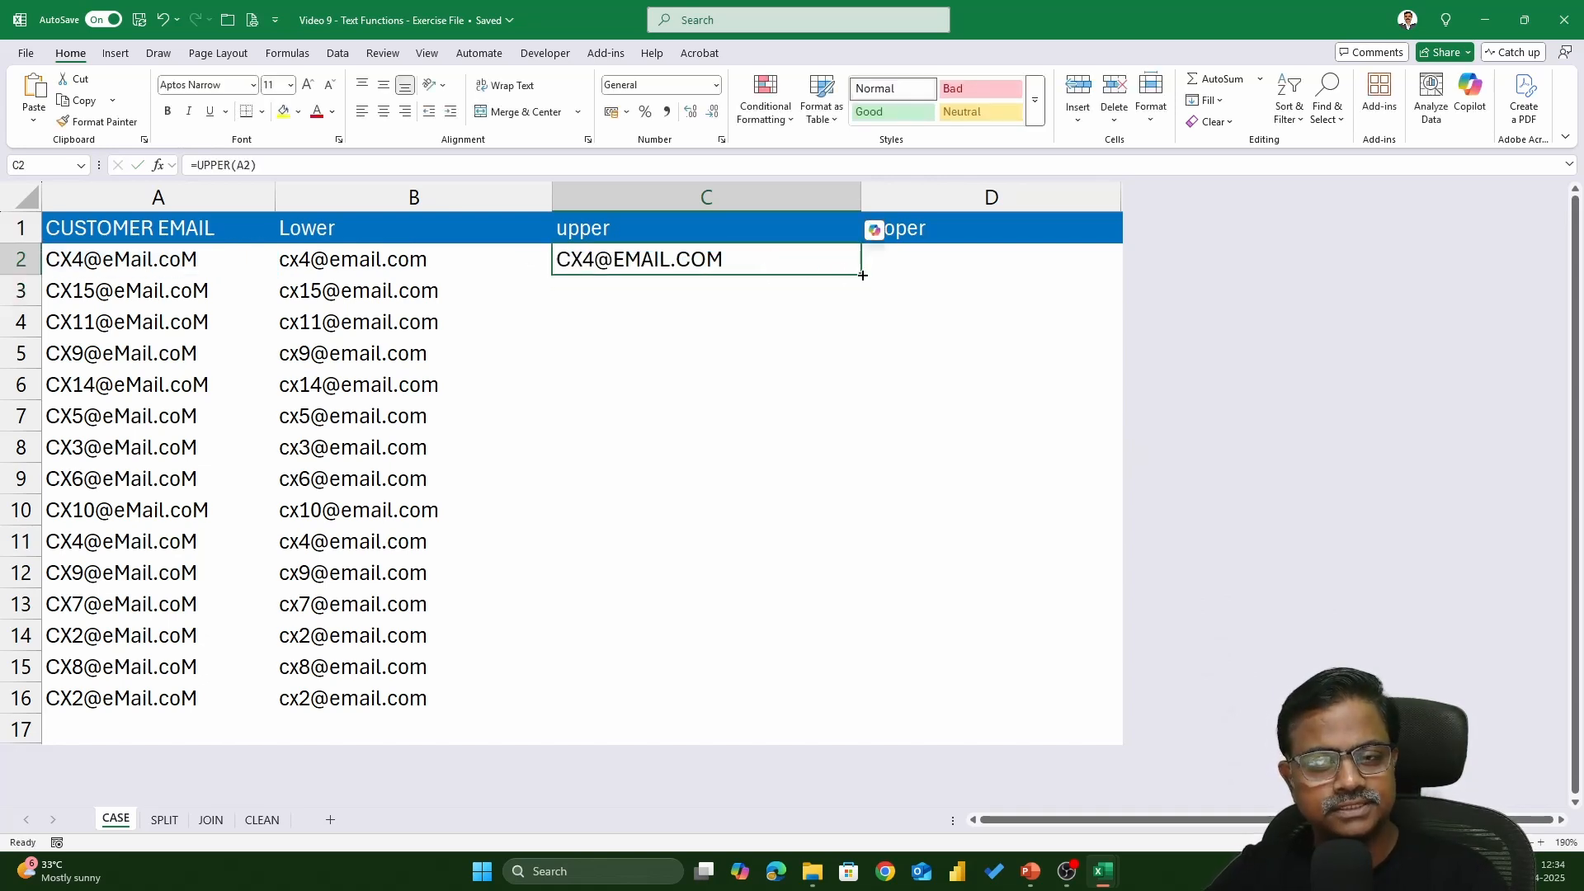
pyautogui.doubleClick(864, 275)
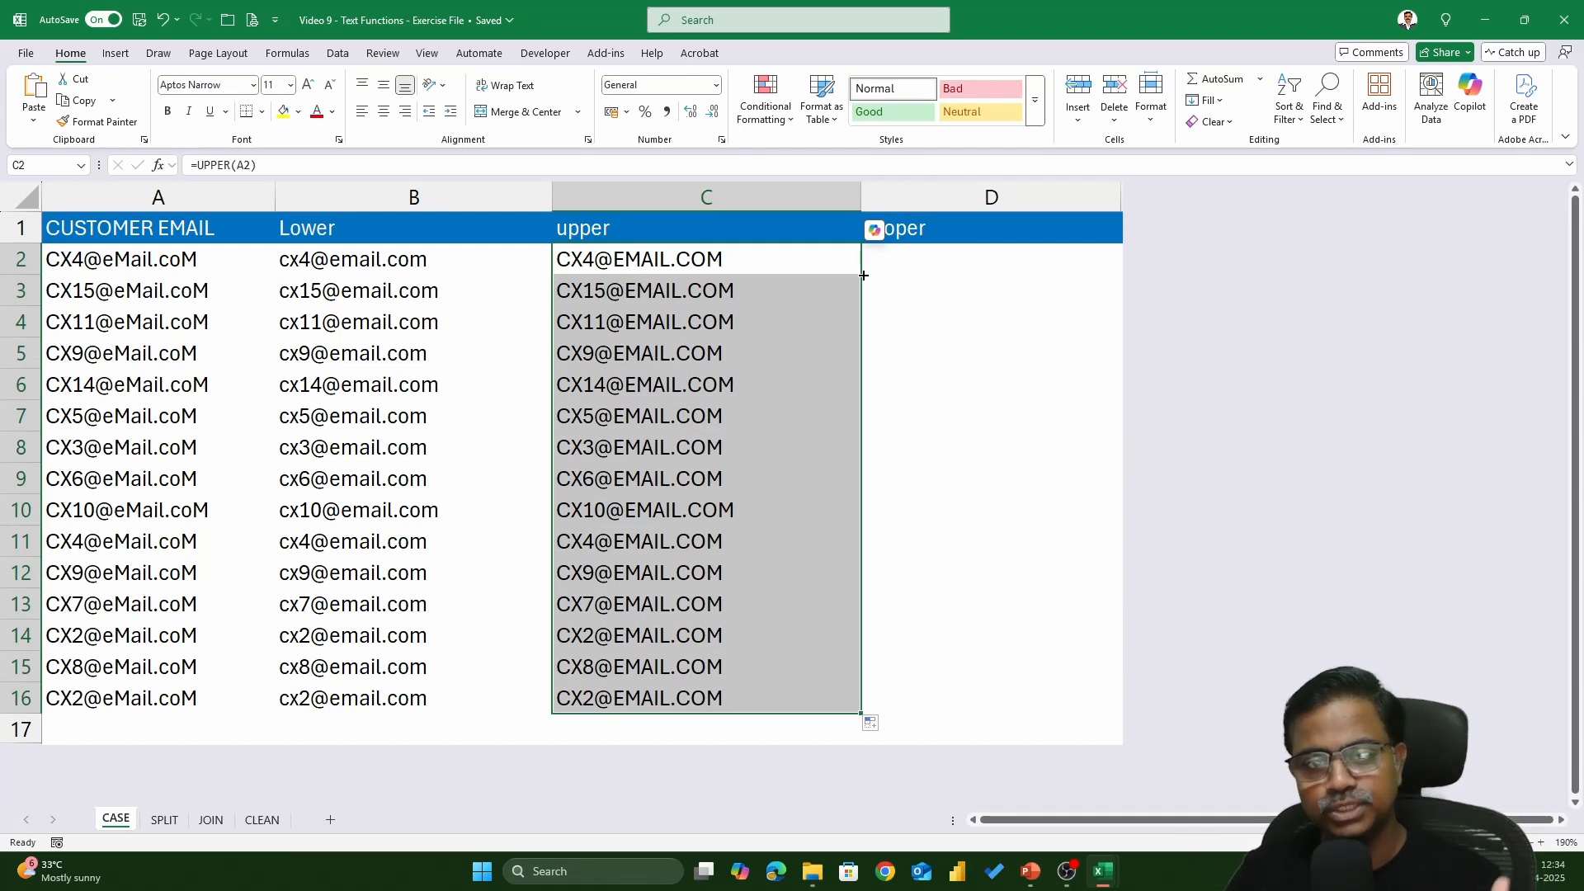
pyautogui.click(864, 276)
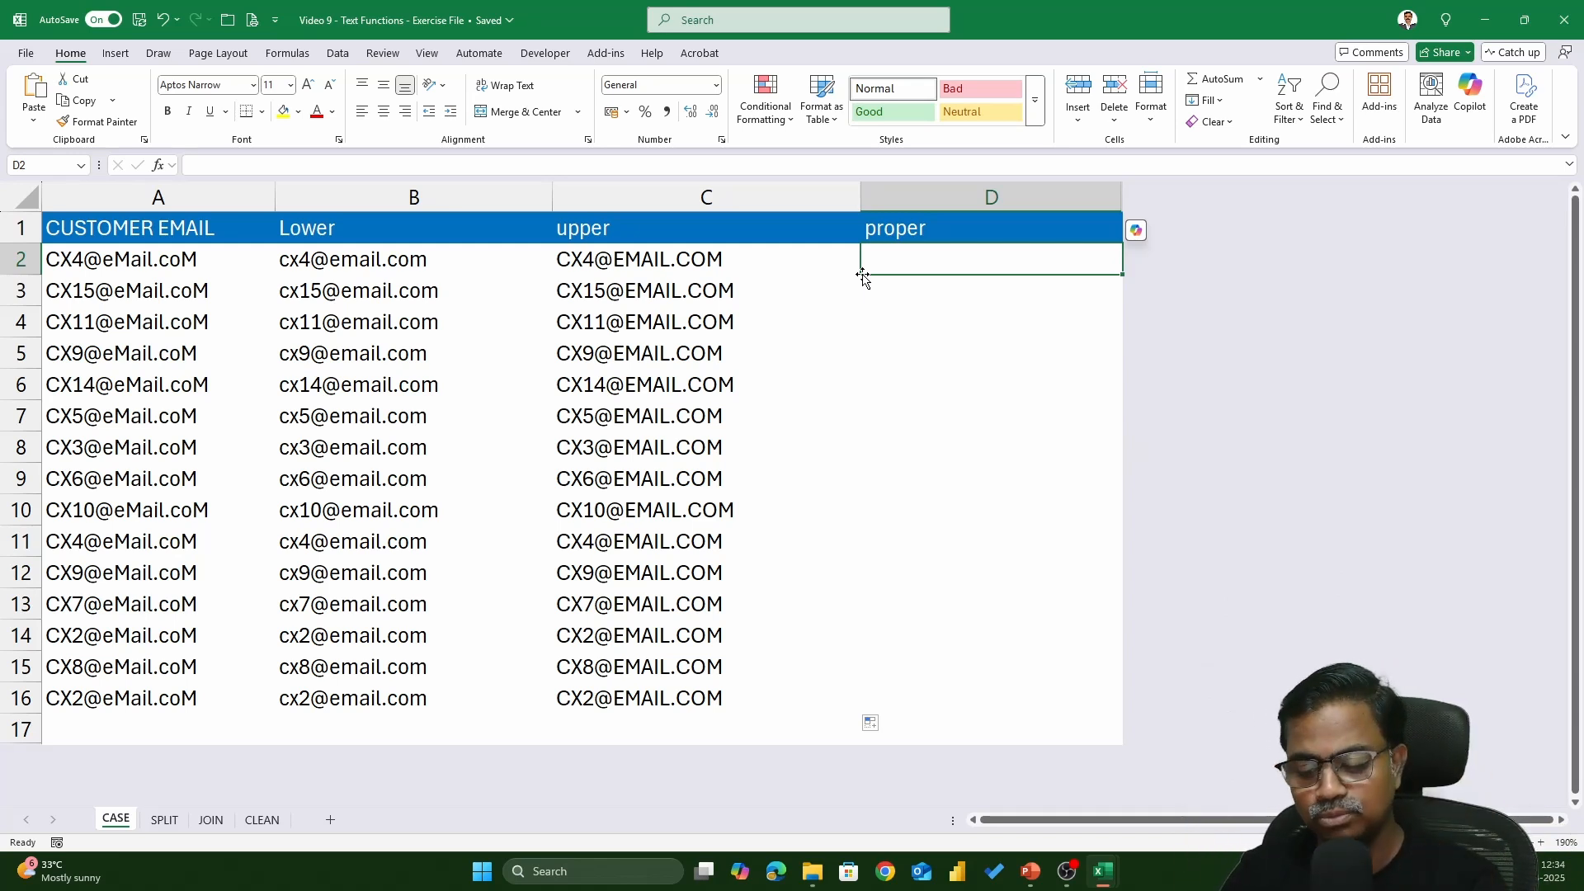
# - Enter =PROPER(A2) in D2 and copy it down to D16
pyautogui.write('=proper')
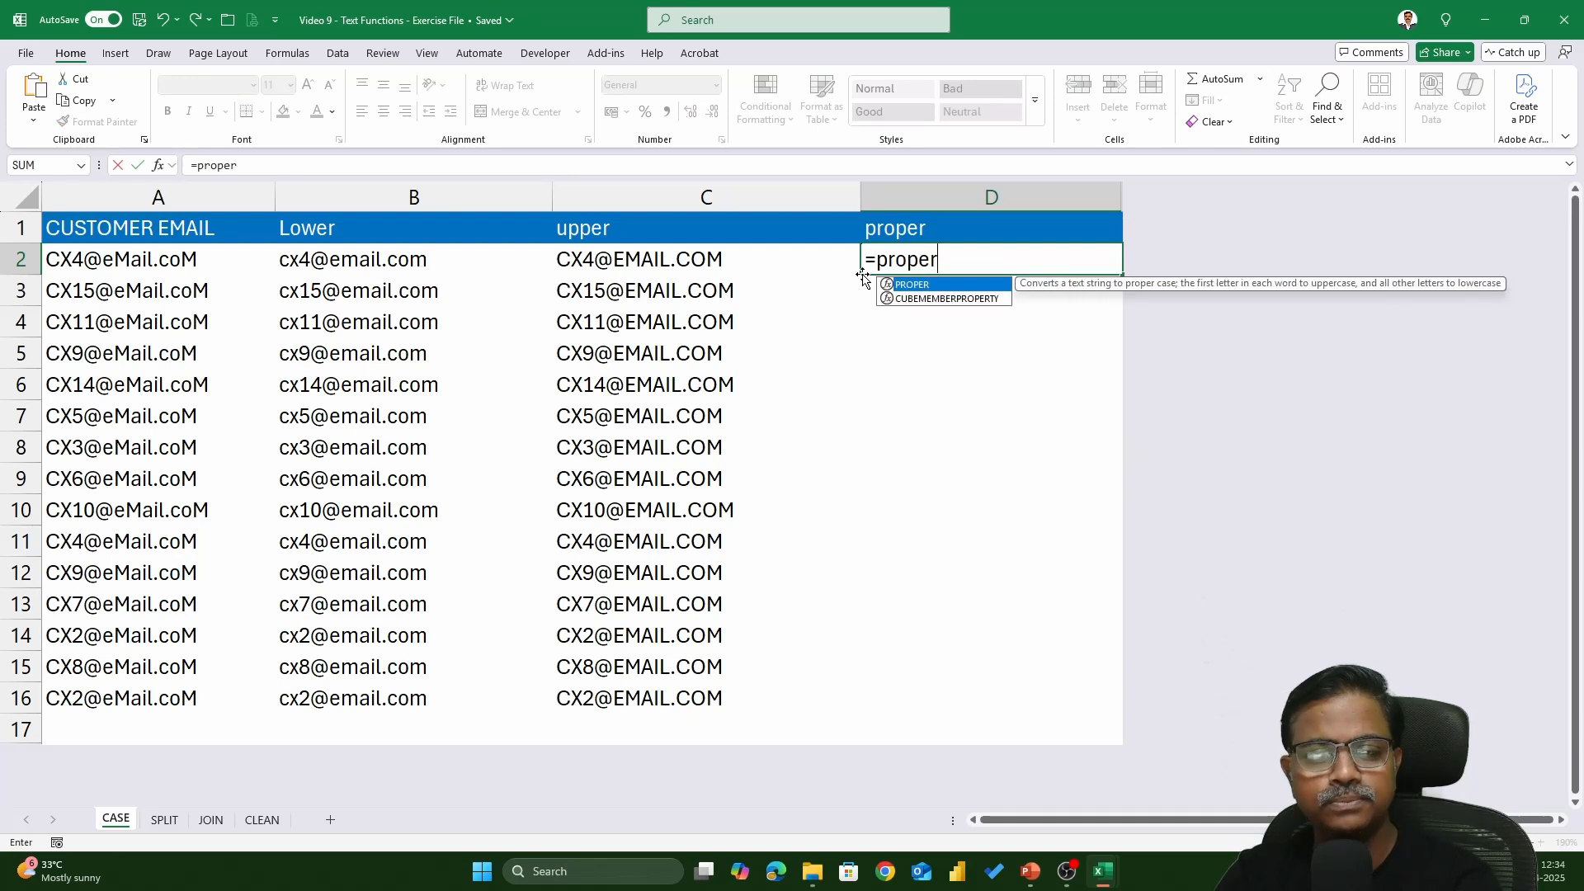
pyautogui.press('Tab')
pyautogui.press('Left')
pyautogui.press('Left')
pyautogui.press('Left')
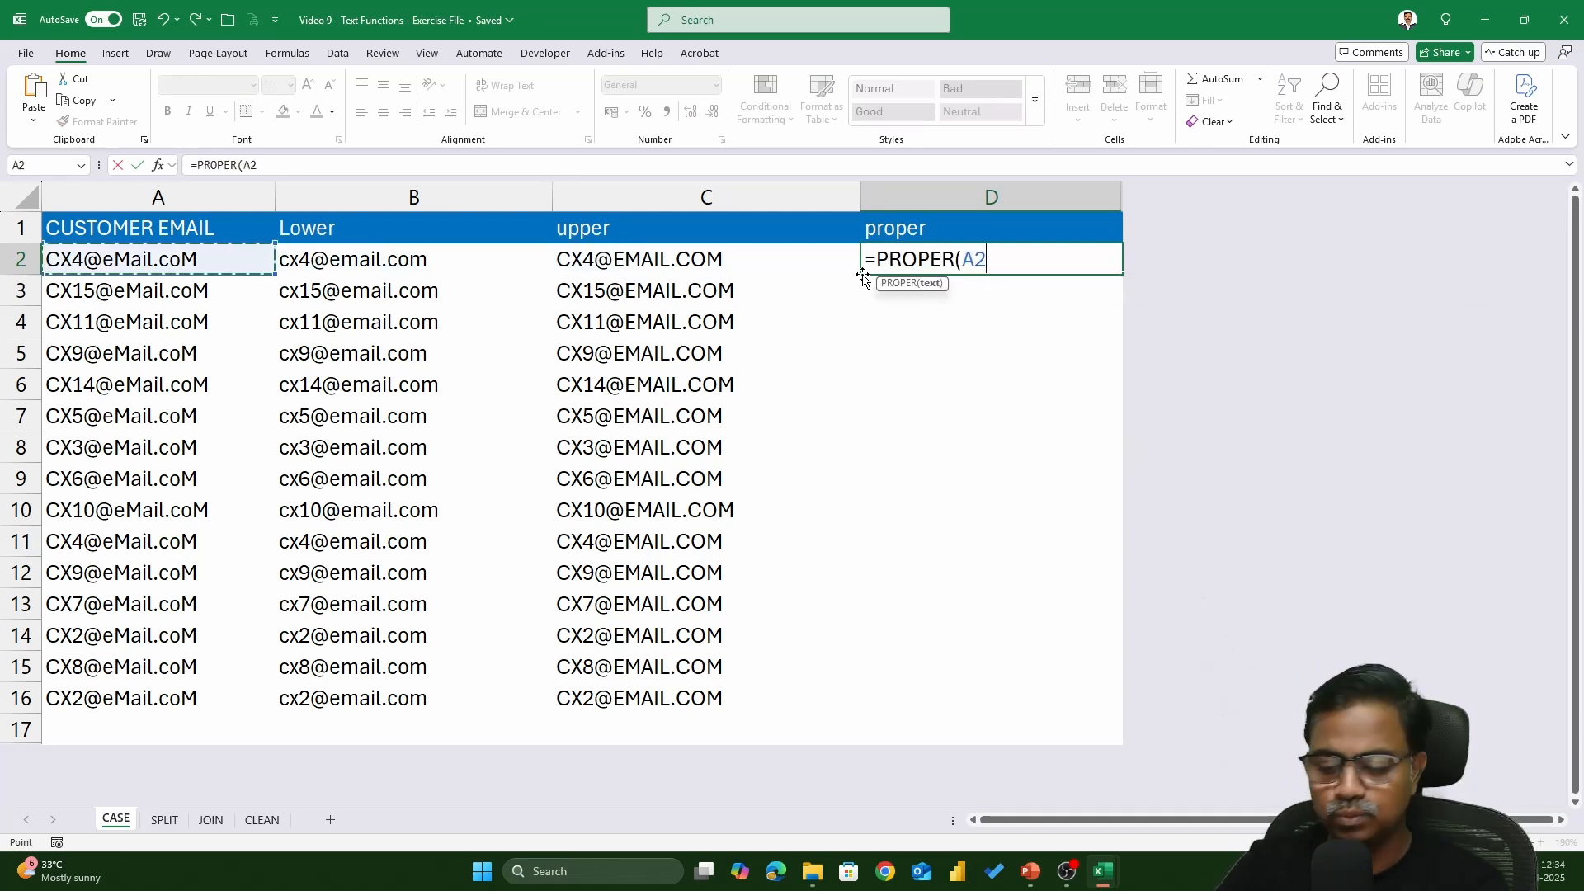
pyautogui.write(')')
pyautogui.press('Return')
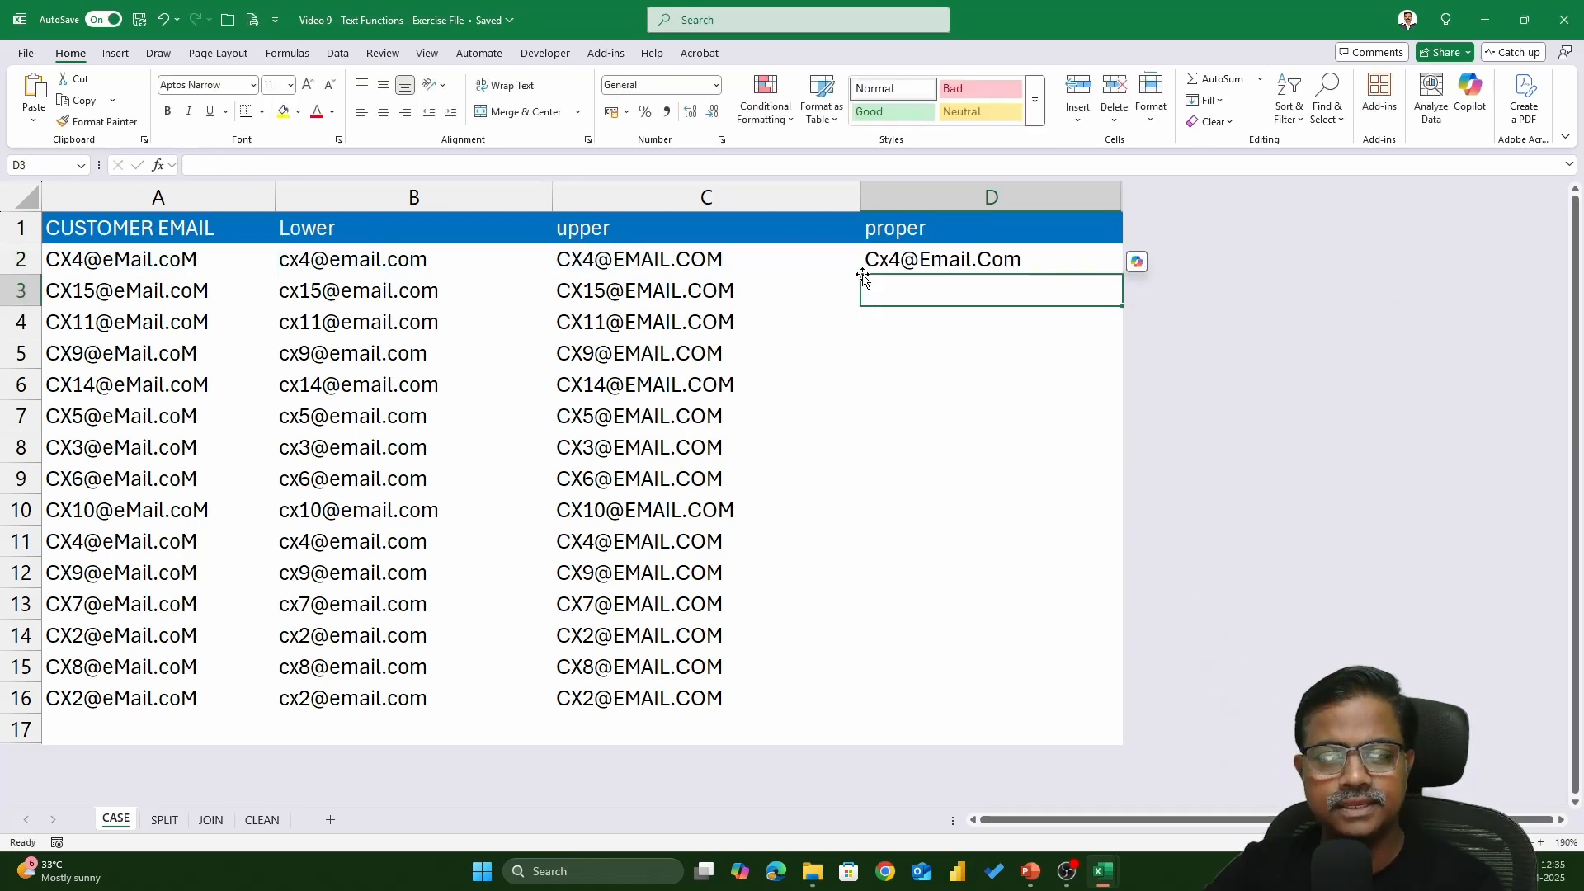
pyautogui.click(972, 257)
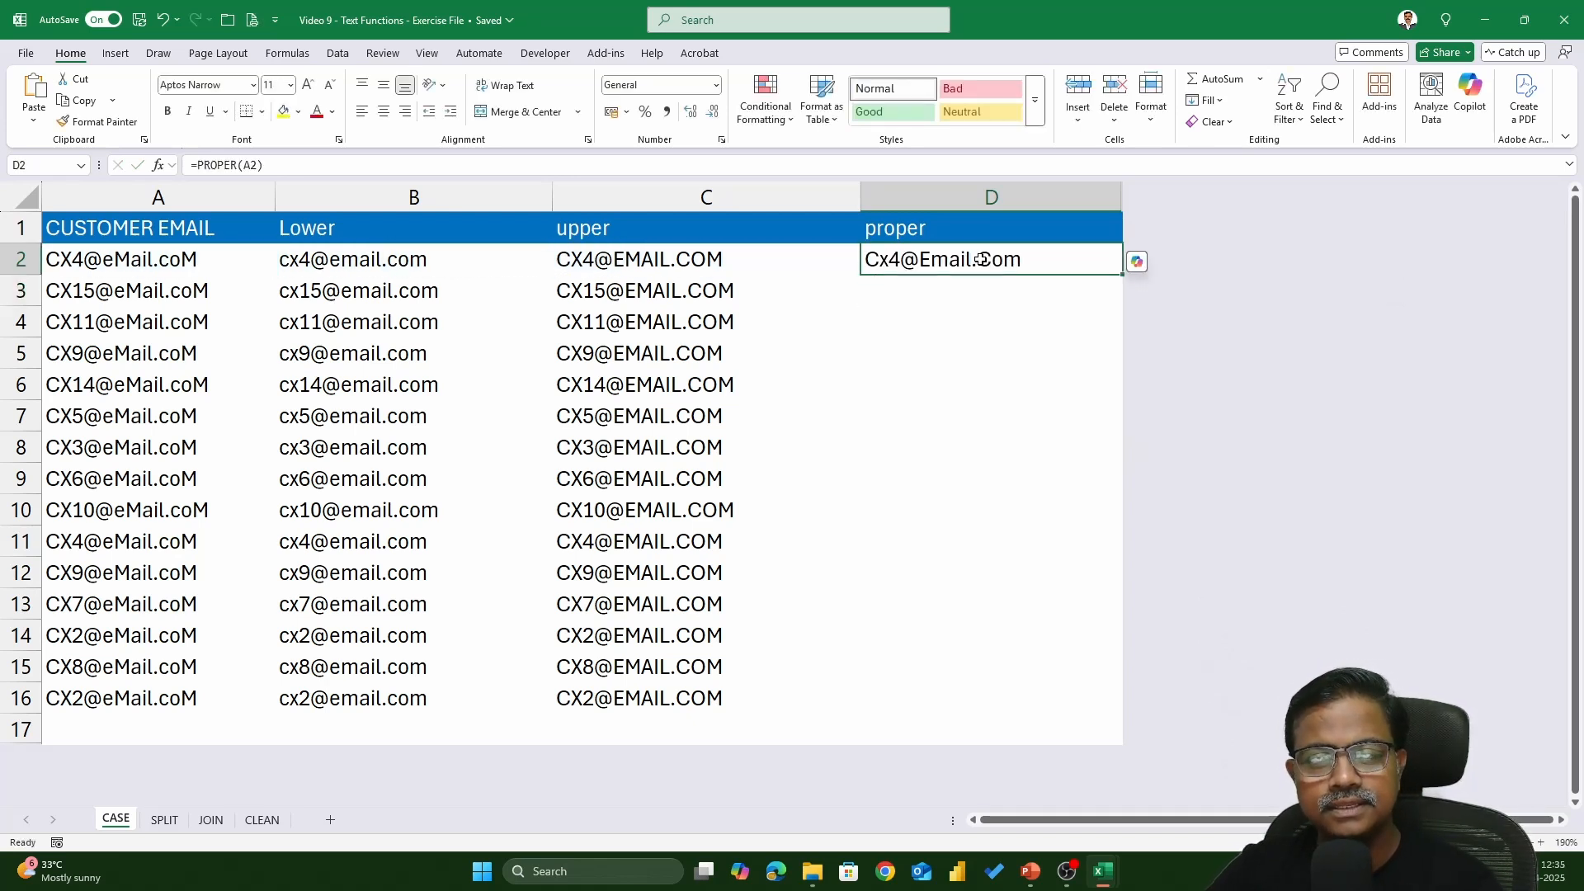
pyautogui.doubleClick(1120, 275)
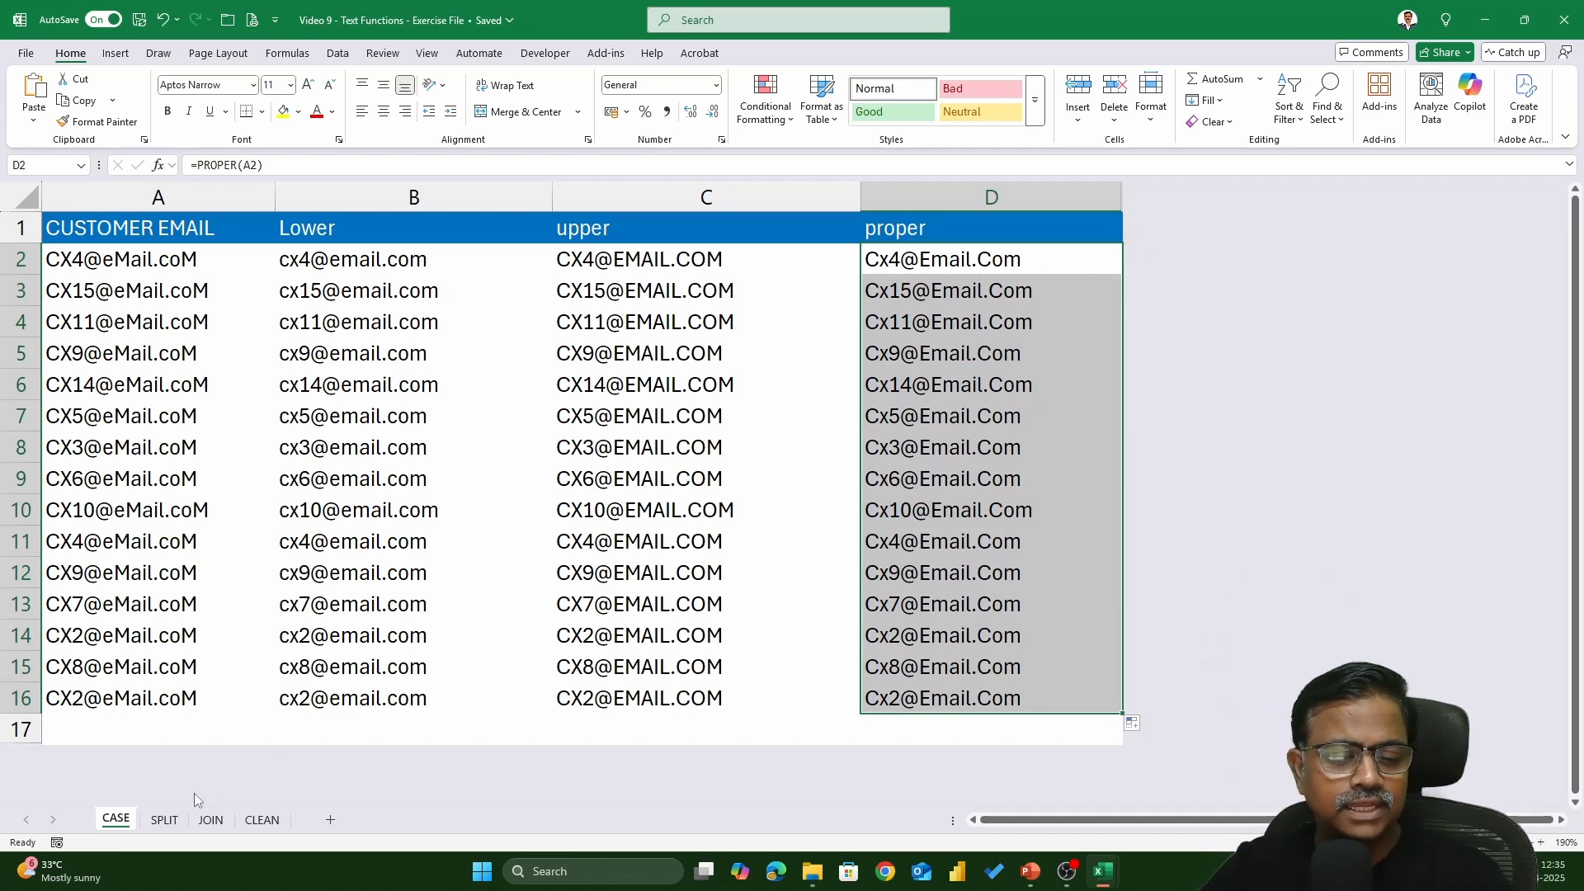
# - On the SPLIT sheet, enter =LEFT(A2,3) in B2 and fill it down the Currency column
pyautogui.click(163, 819)
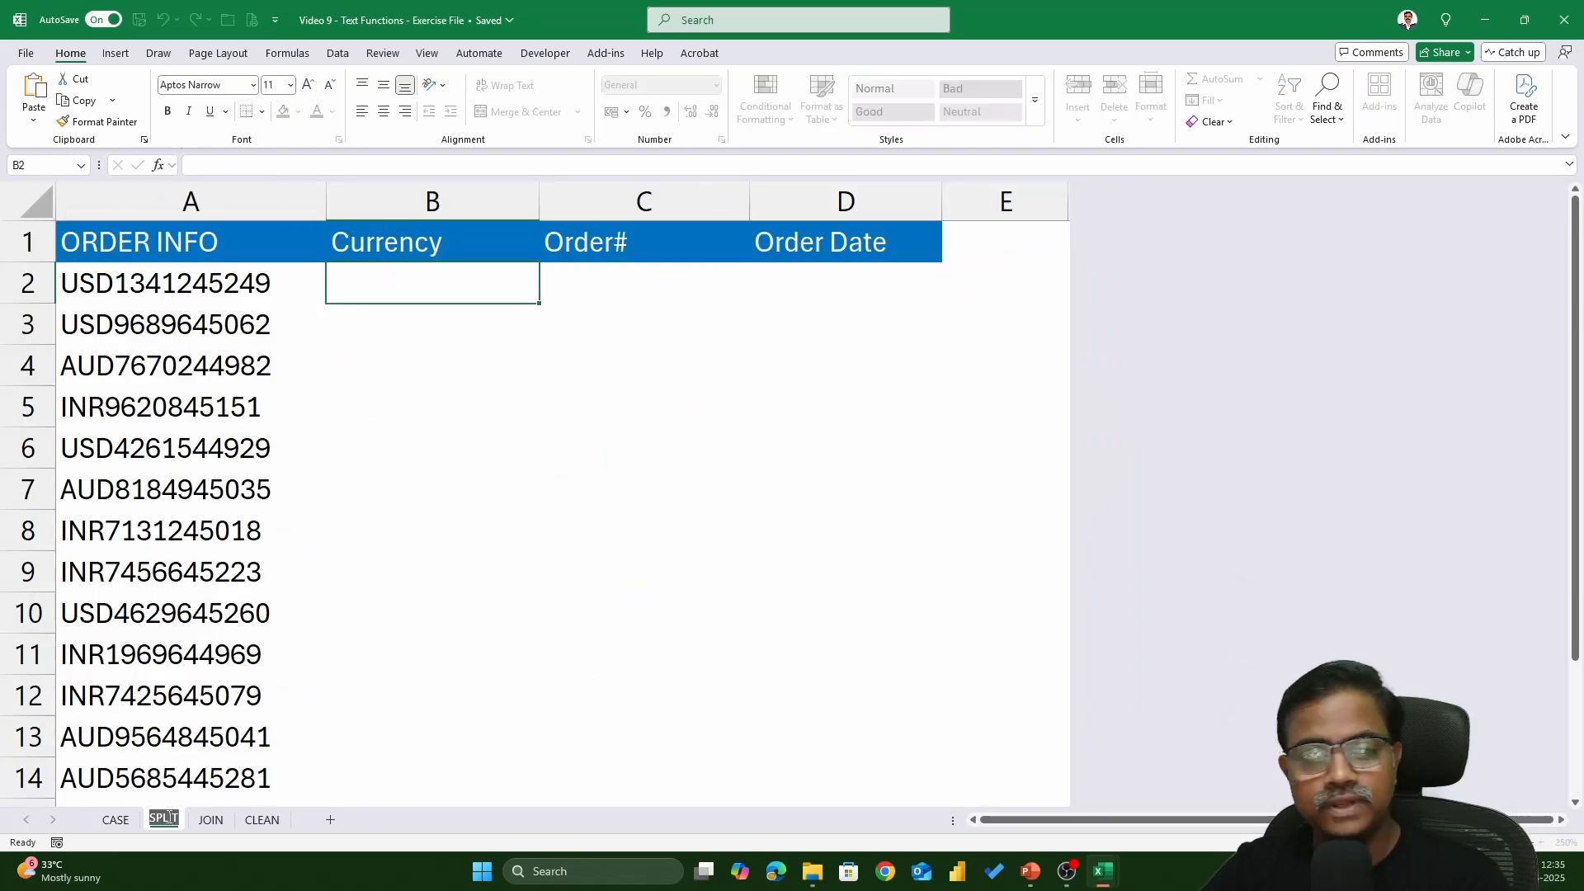
pyautogui.doubleClick(509, 649)
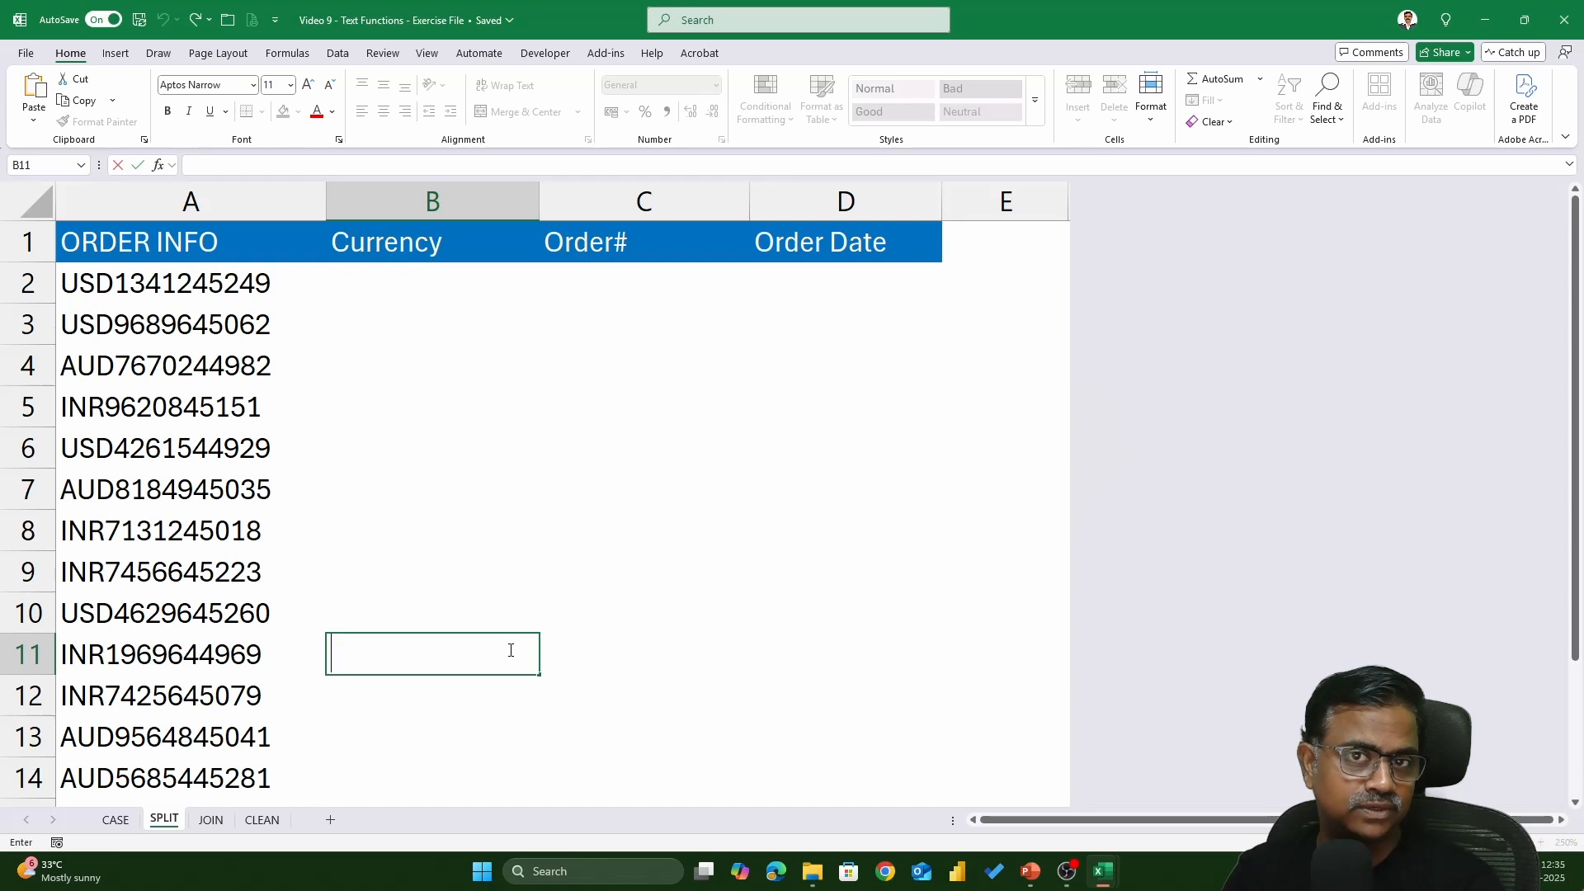
pyautogui.click(425, 296)
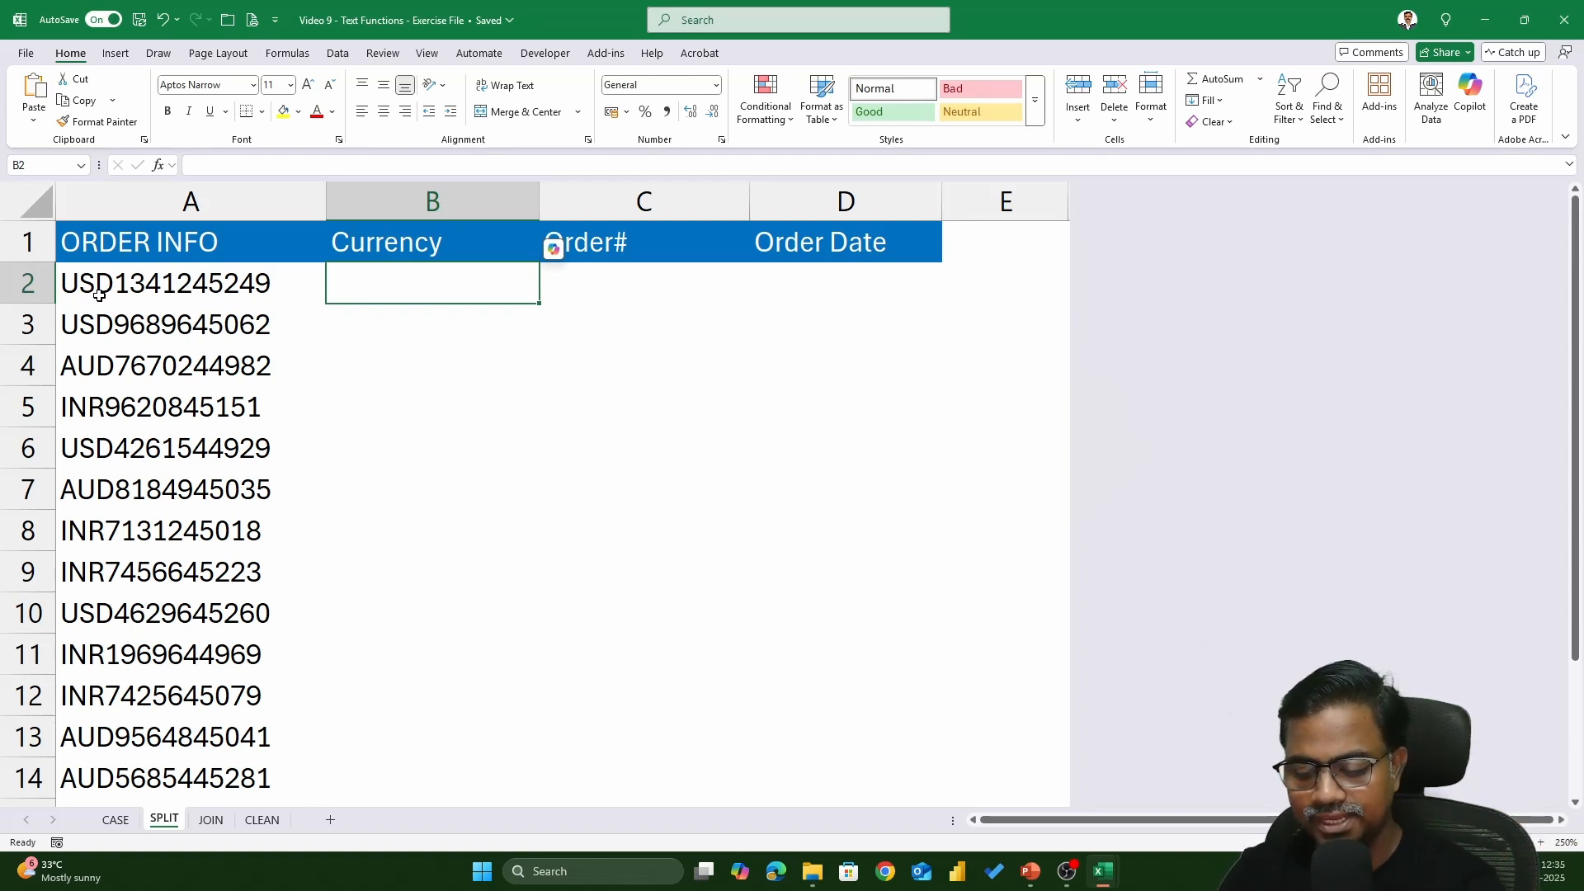
pyautogui.write('=left(')
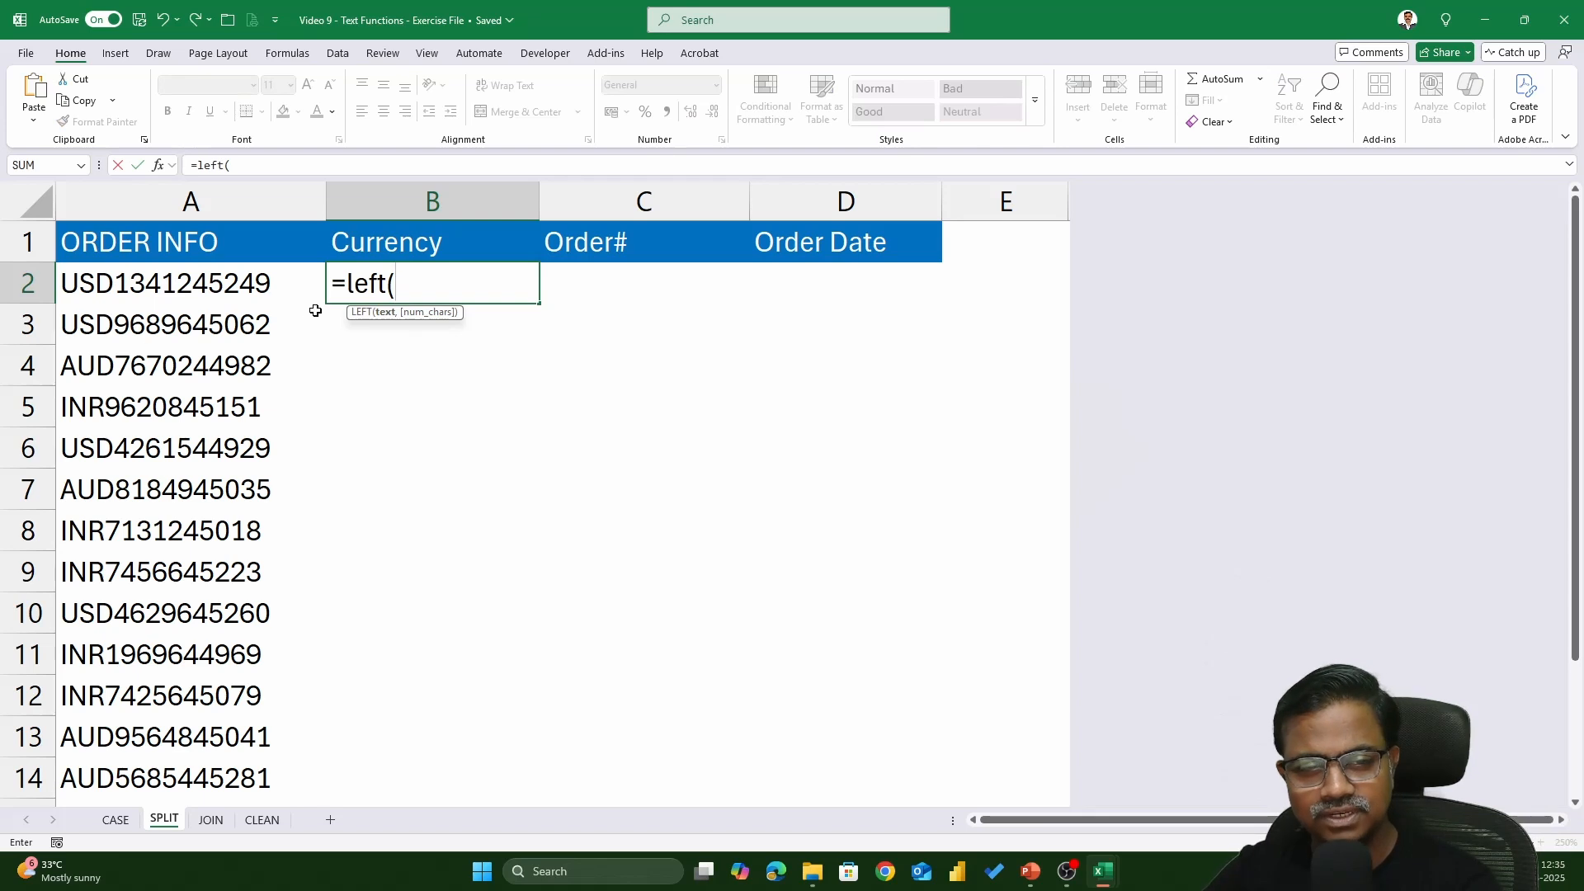
pyautogui.click(169, 284)
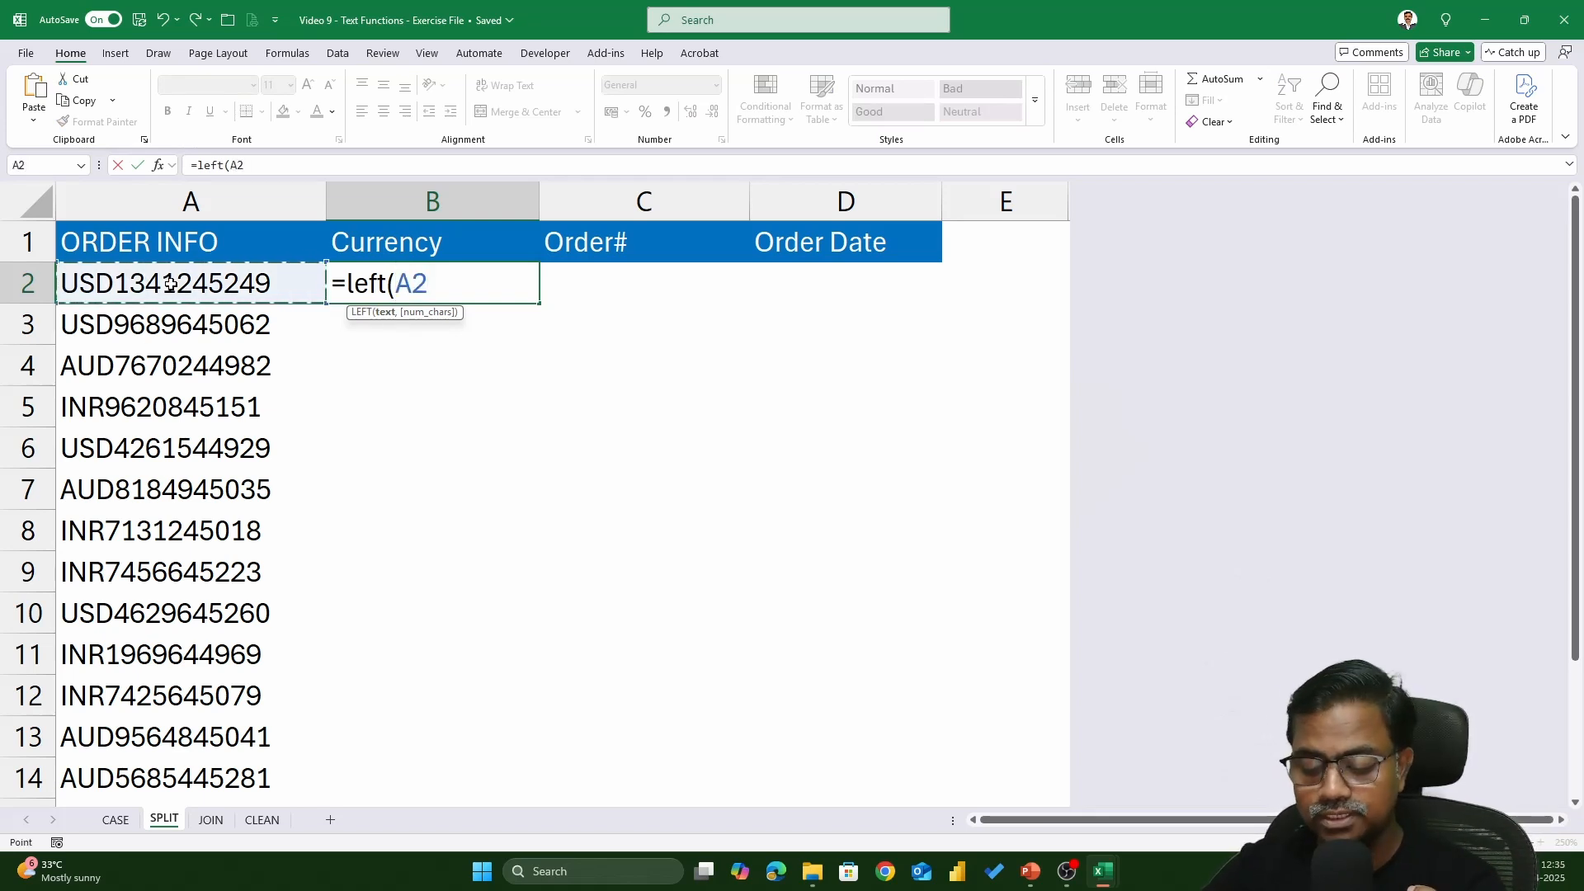
pyautogui.write(',')
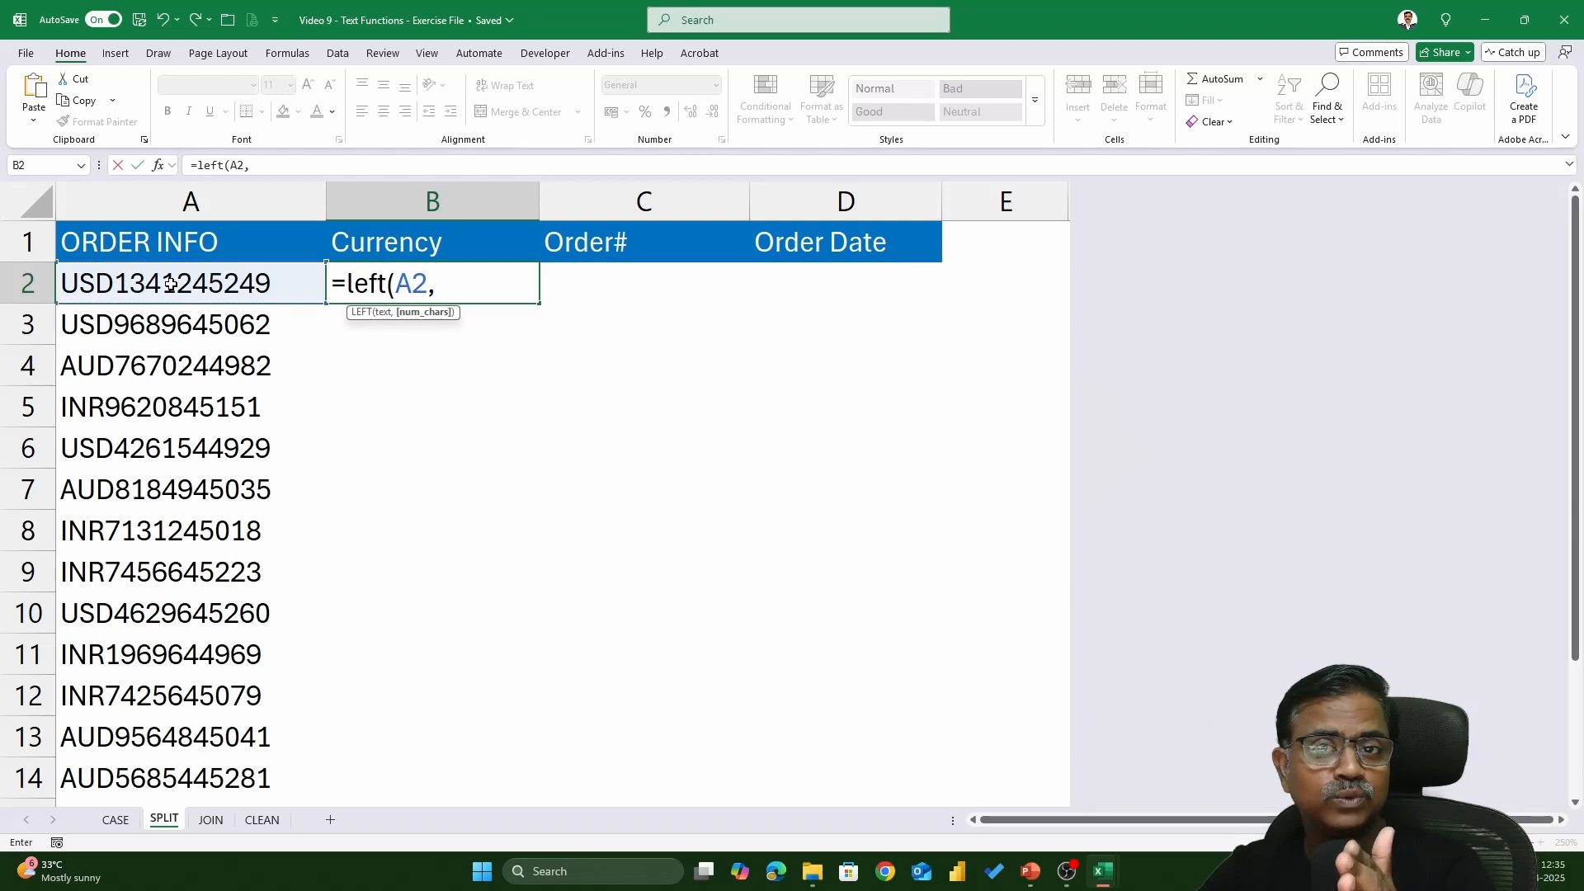
pyautogui.write('3')
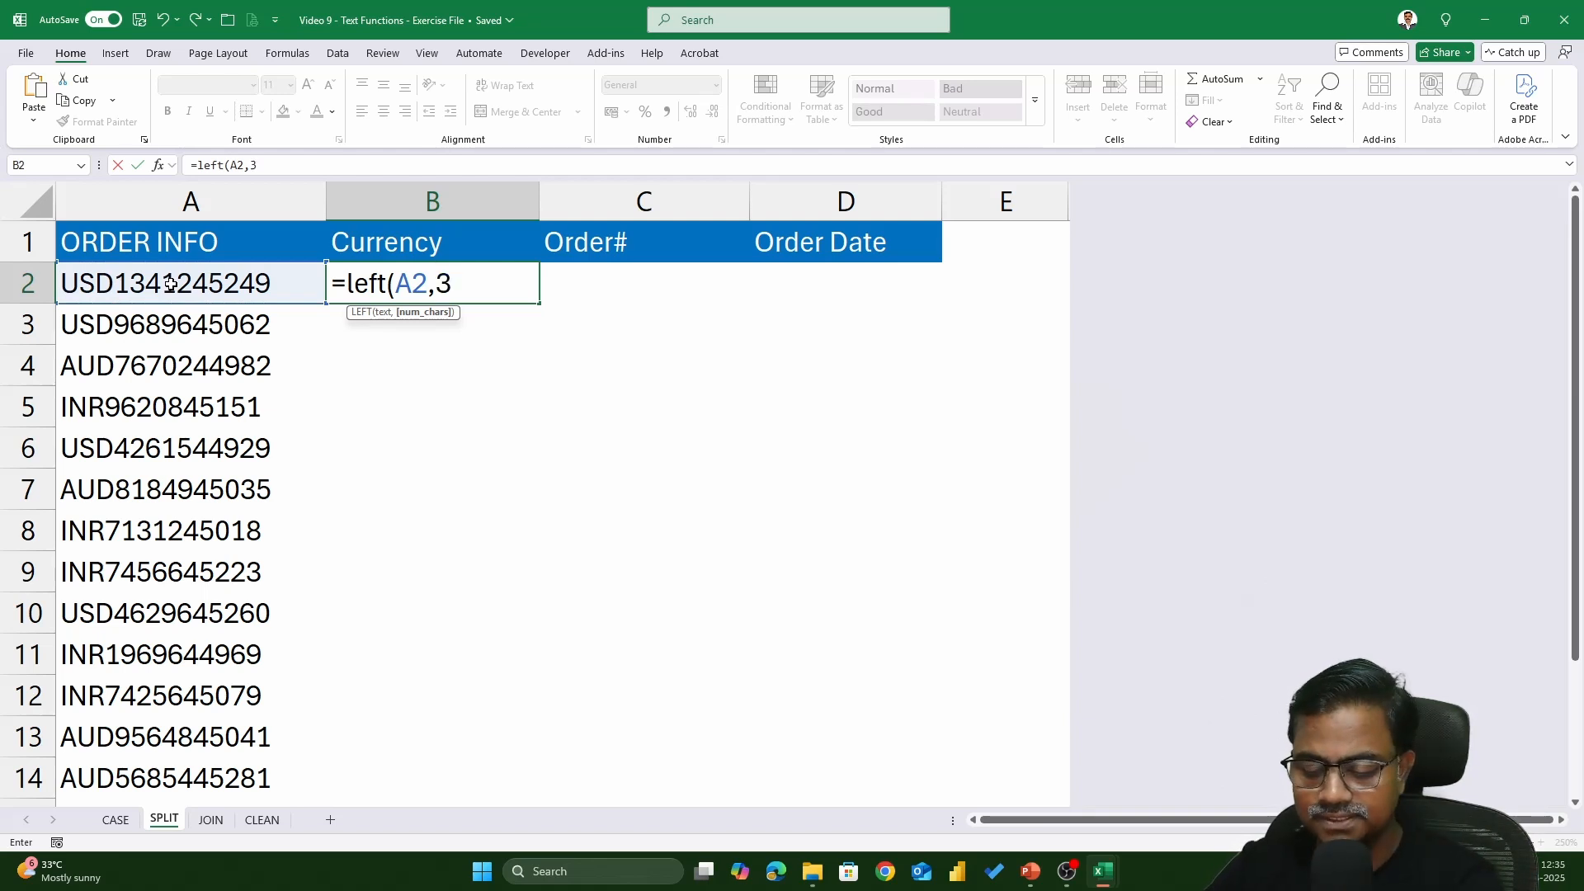
pyautogui.write(')')
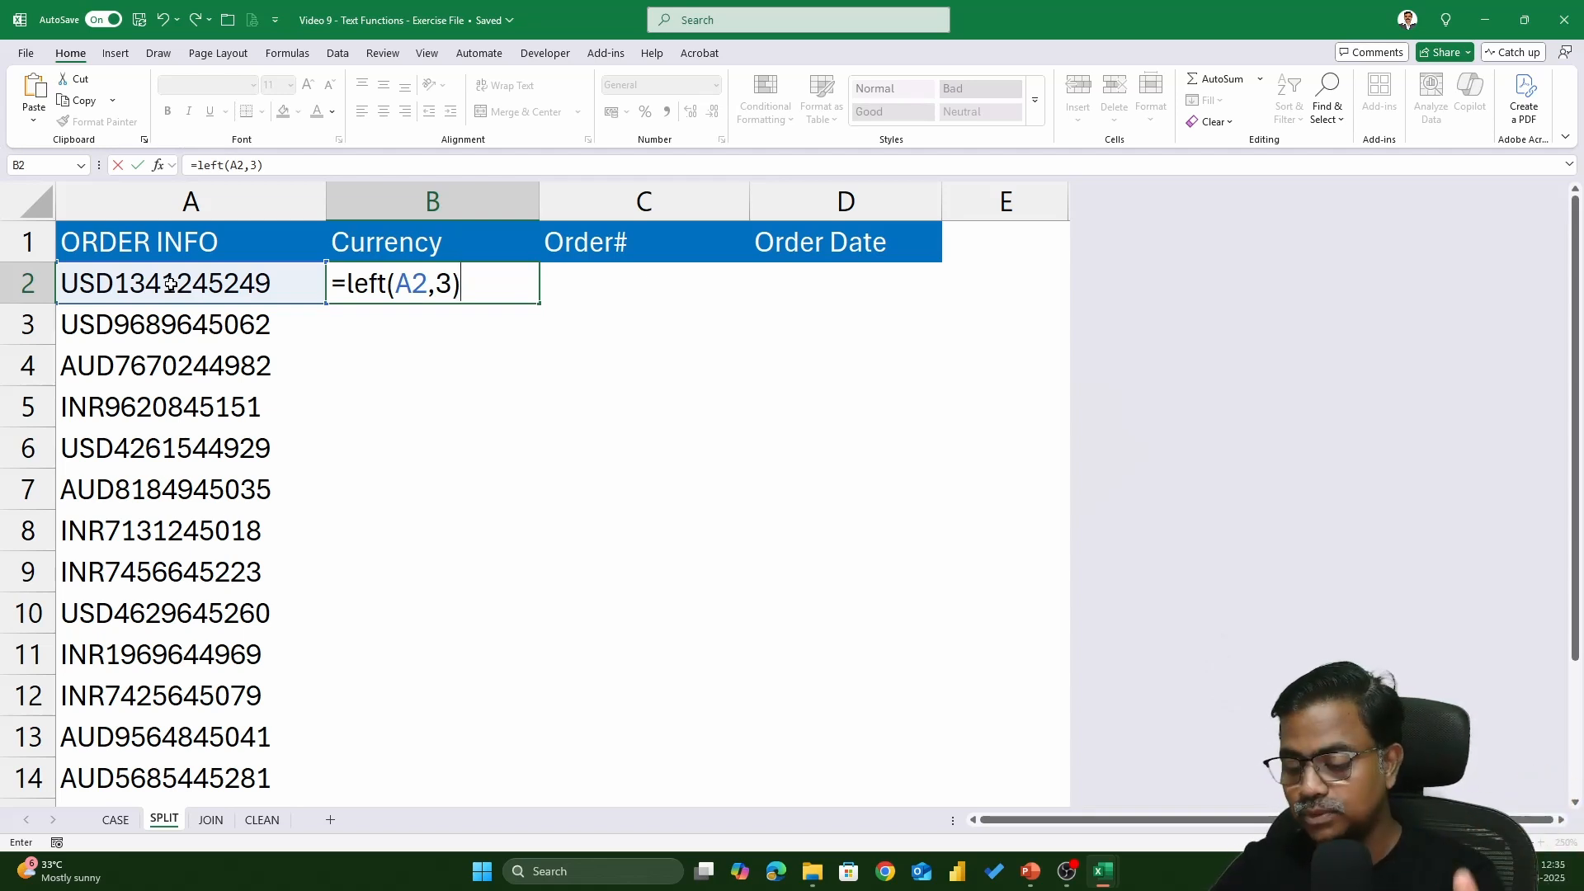
pyautogui.press('Return')
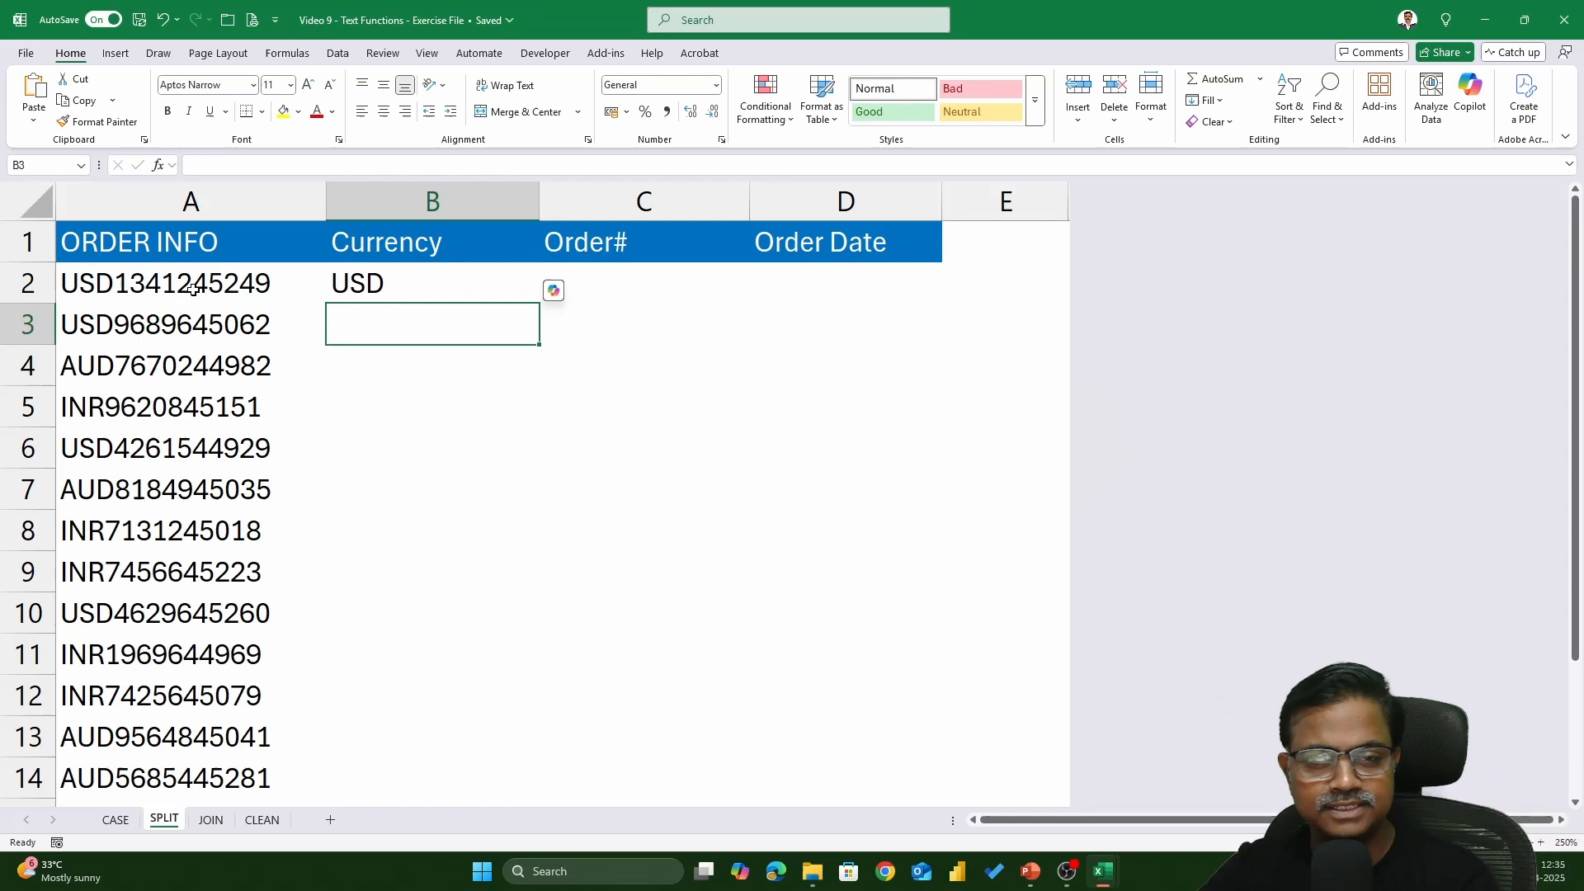
pyautogui.click(450, 273)
pyautogui.doubleClick(539, 303)
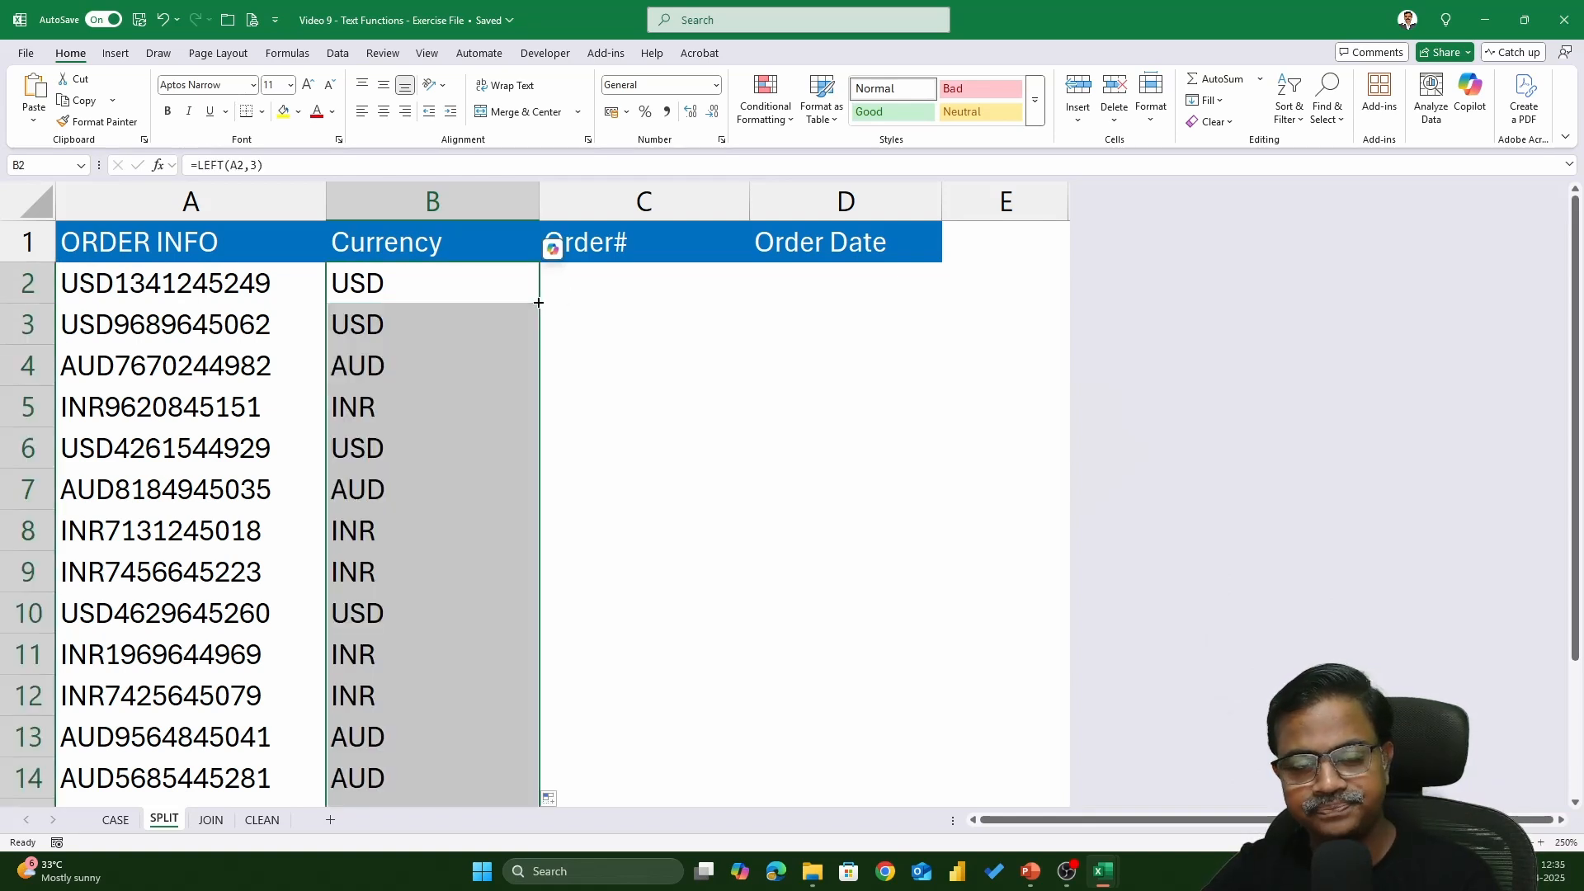
pyautogui.click(800, 283)
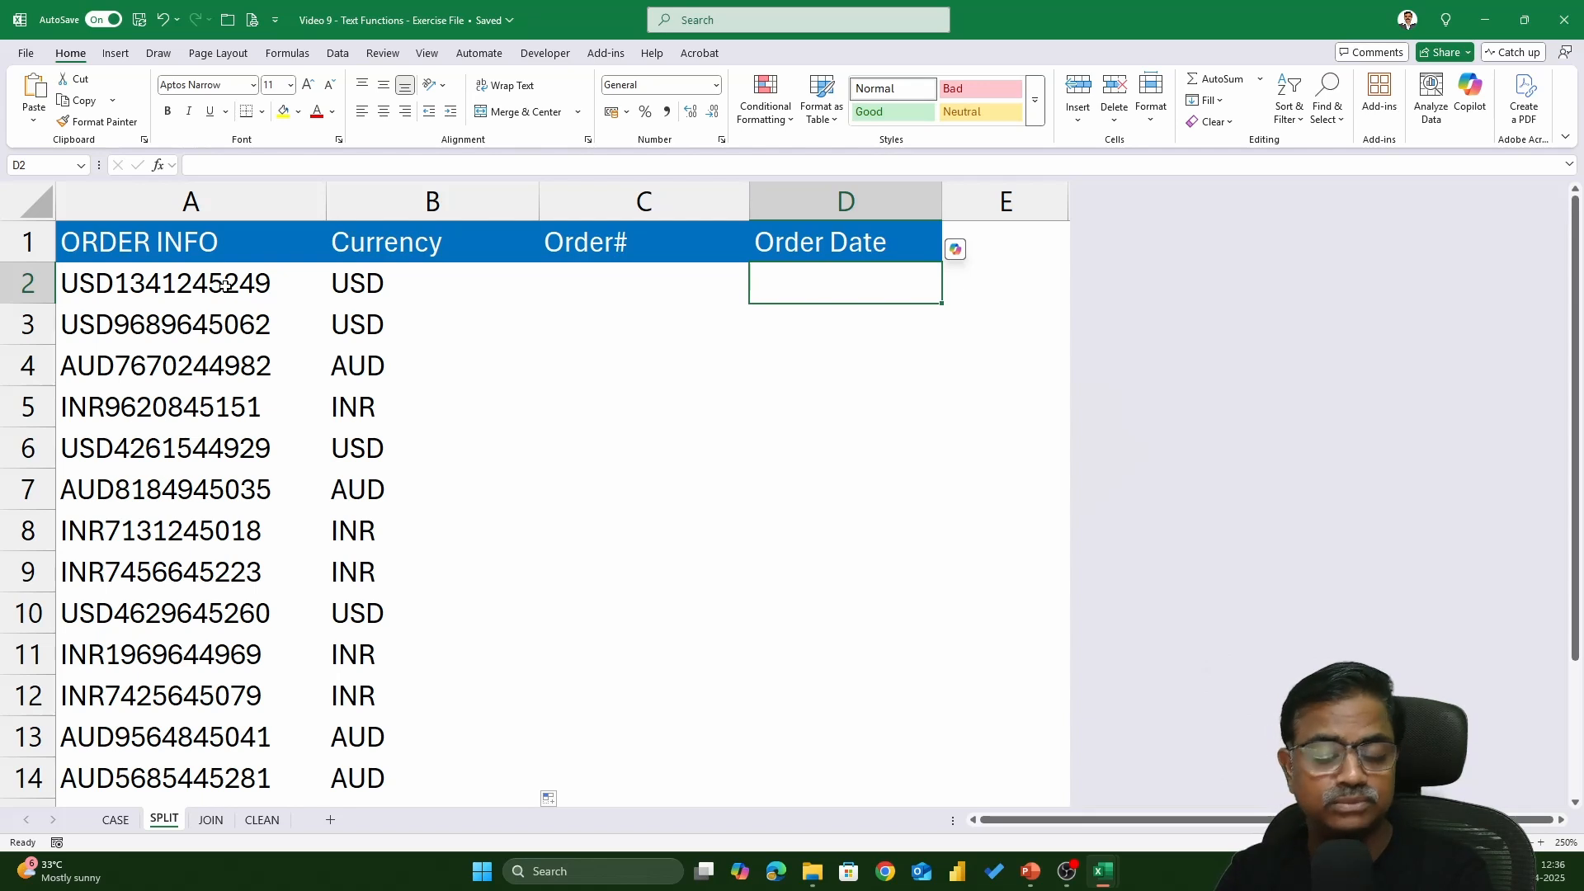
# - Enter =RIGHT(A2,5) in D2 and fill it down the Order Date column
pyautogui.write('=')
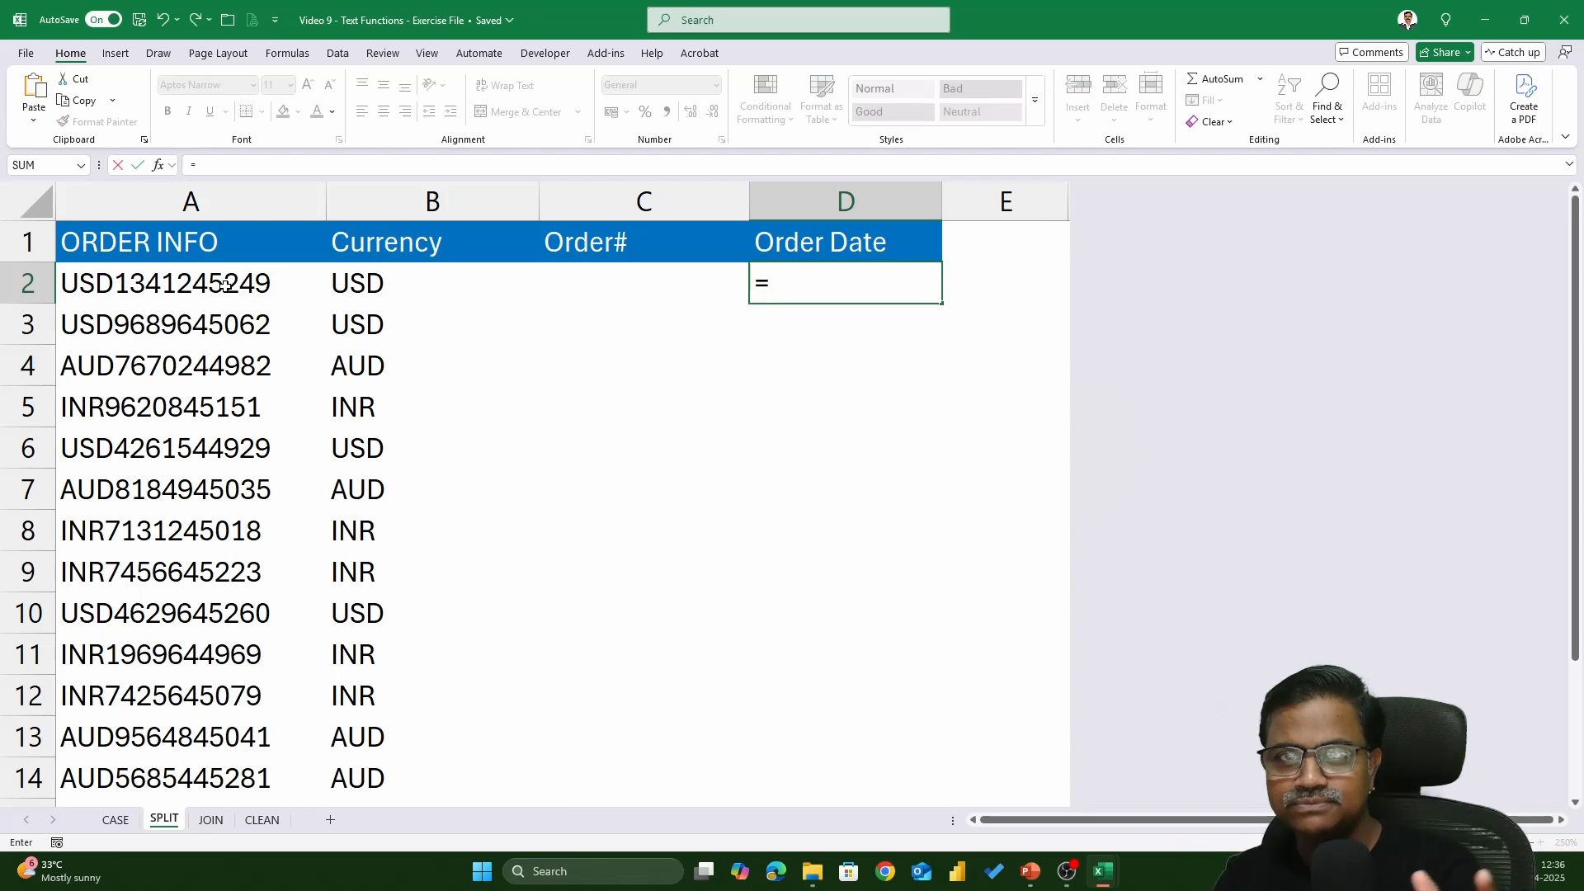
pyautogui.write('right(')
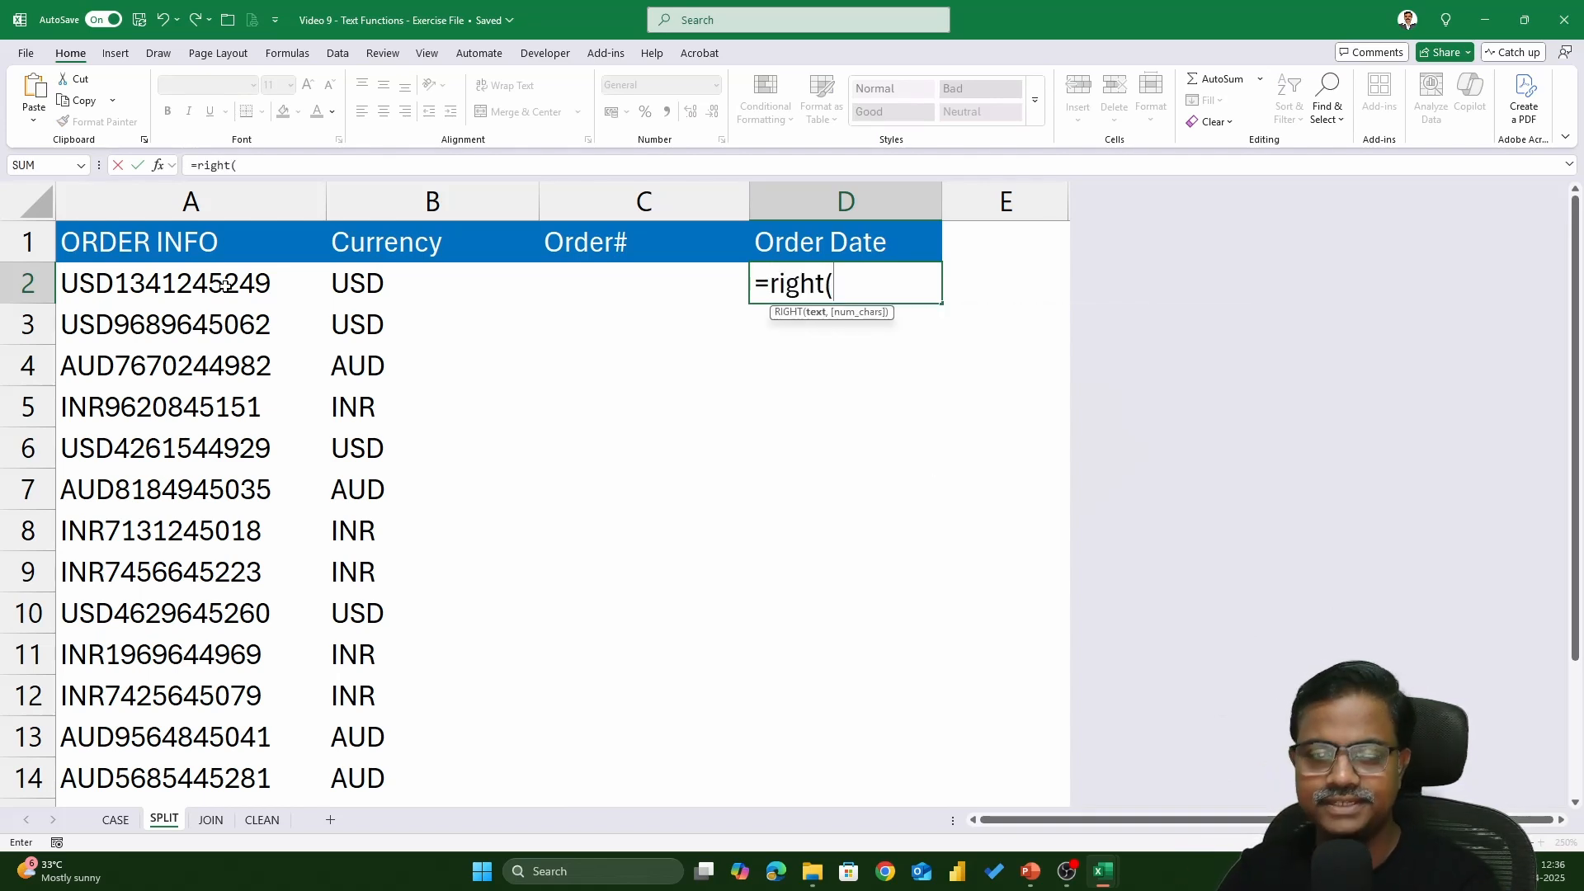
pyautogui.click(167, 288)
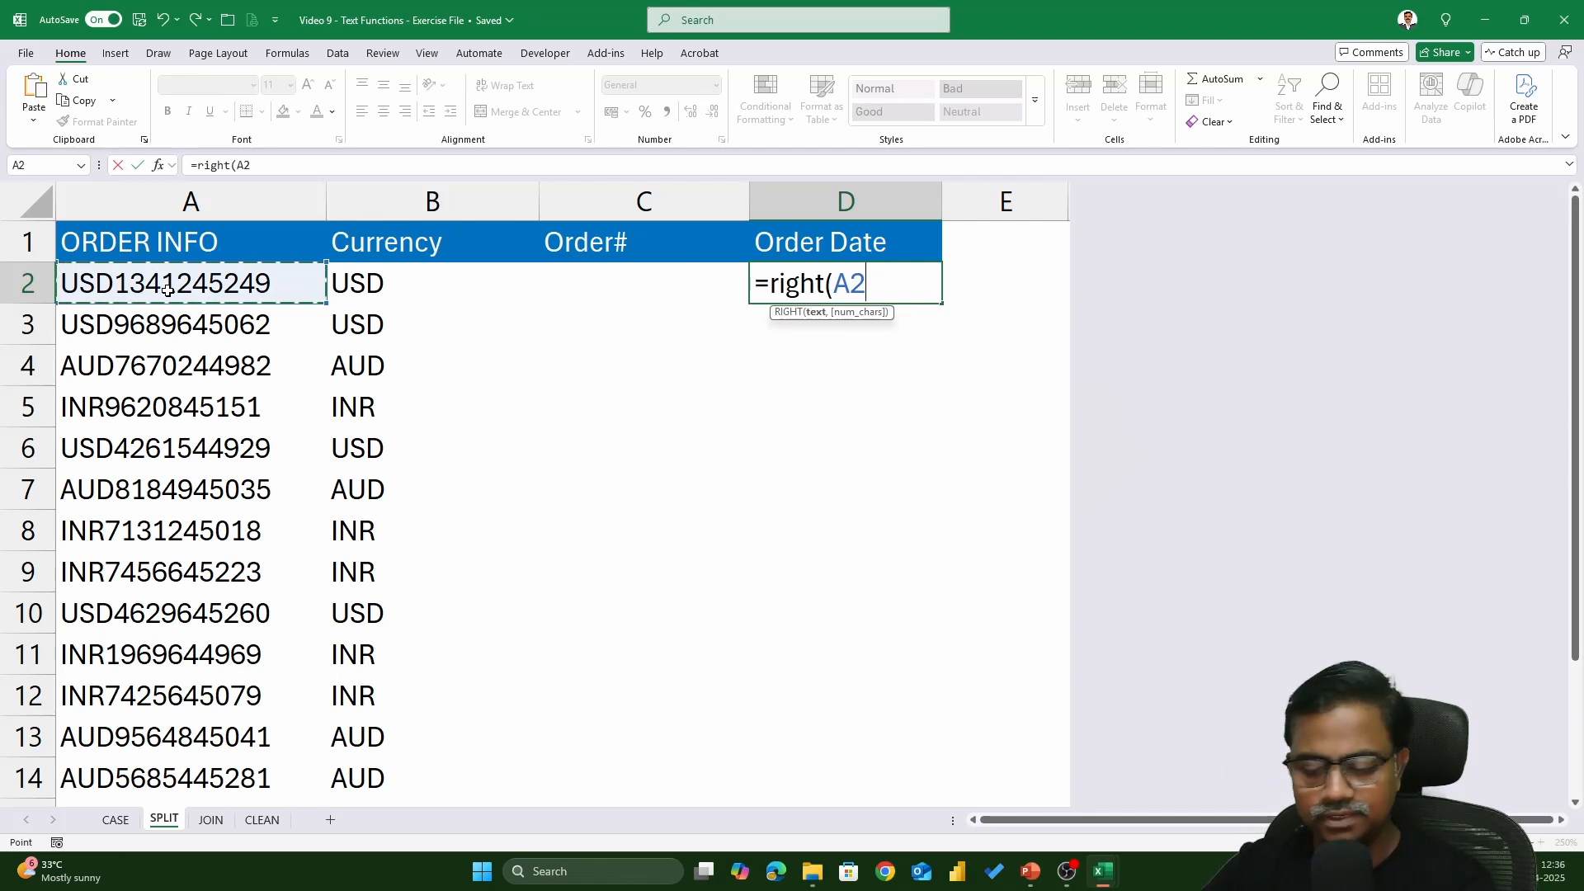
pyautogui.write(',')
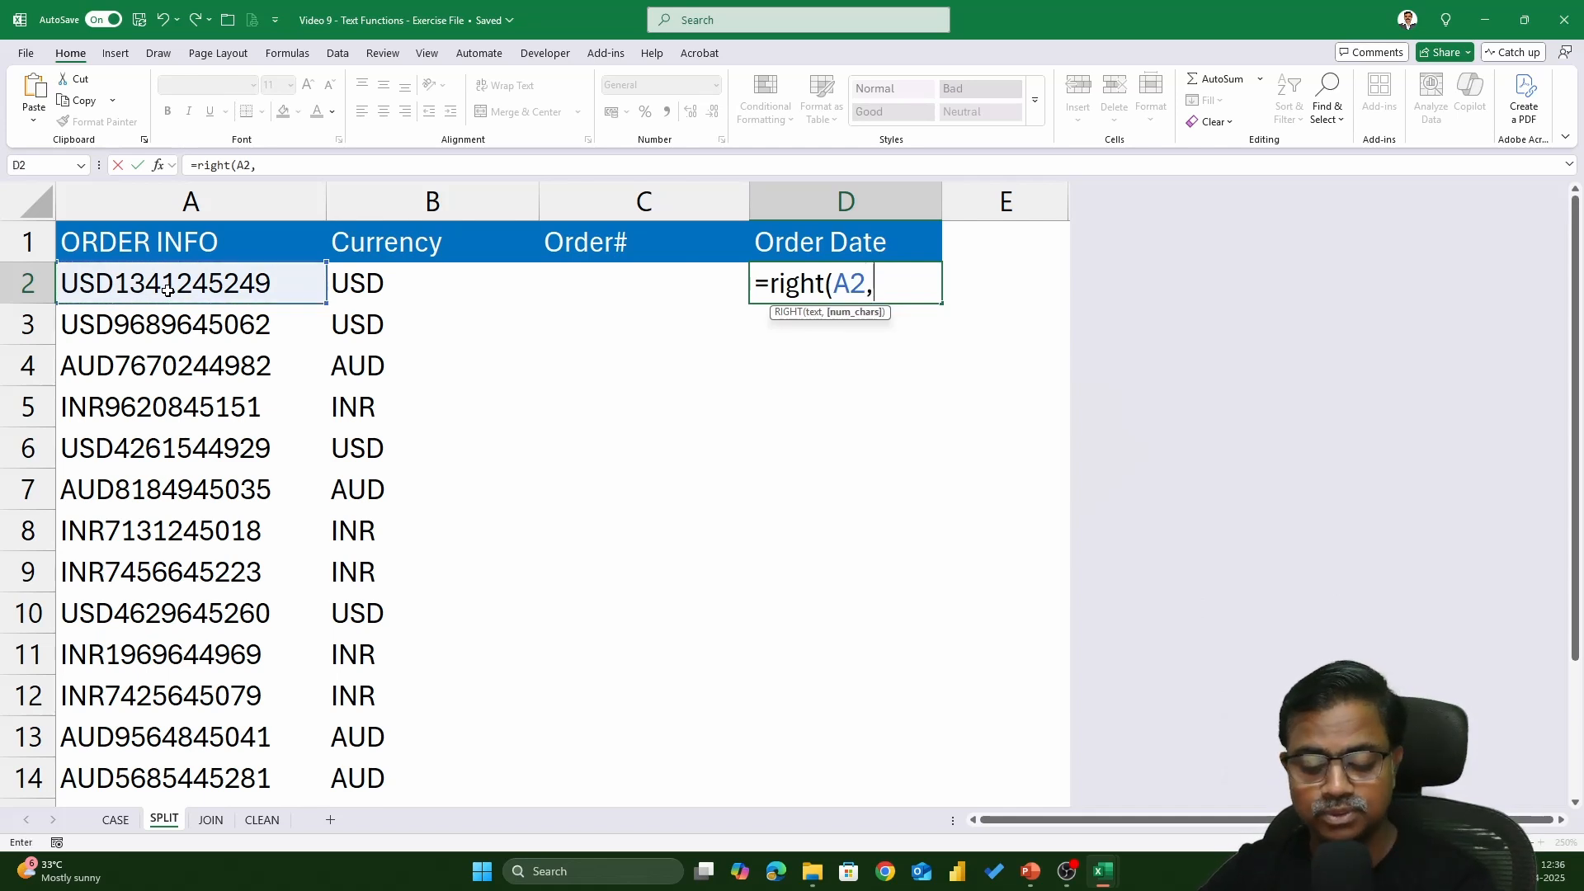
pyautogui.write('5)')
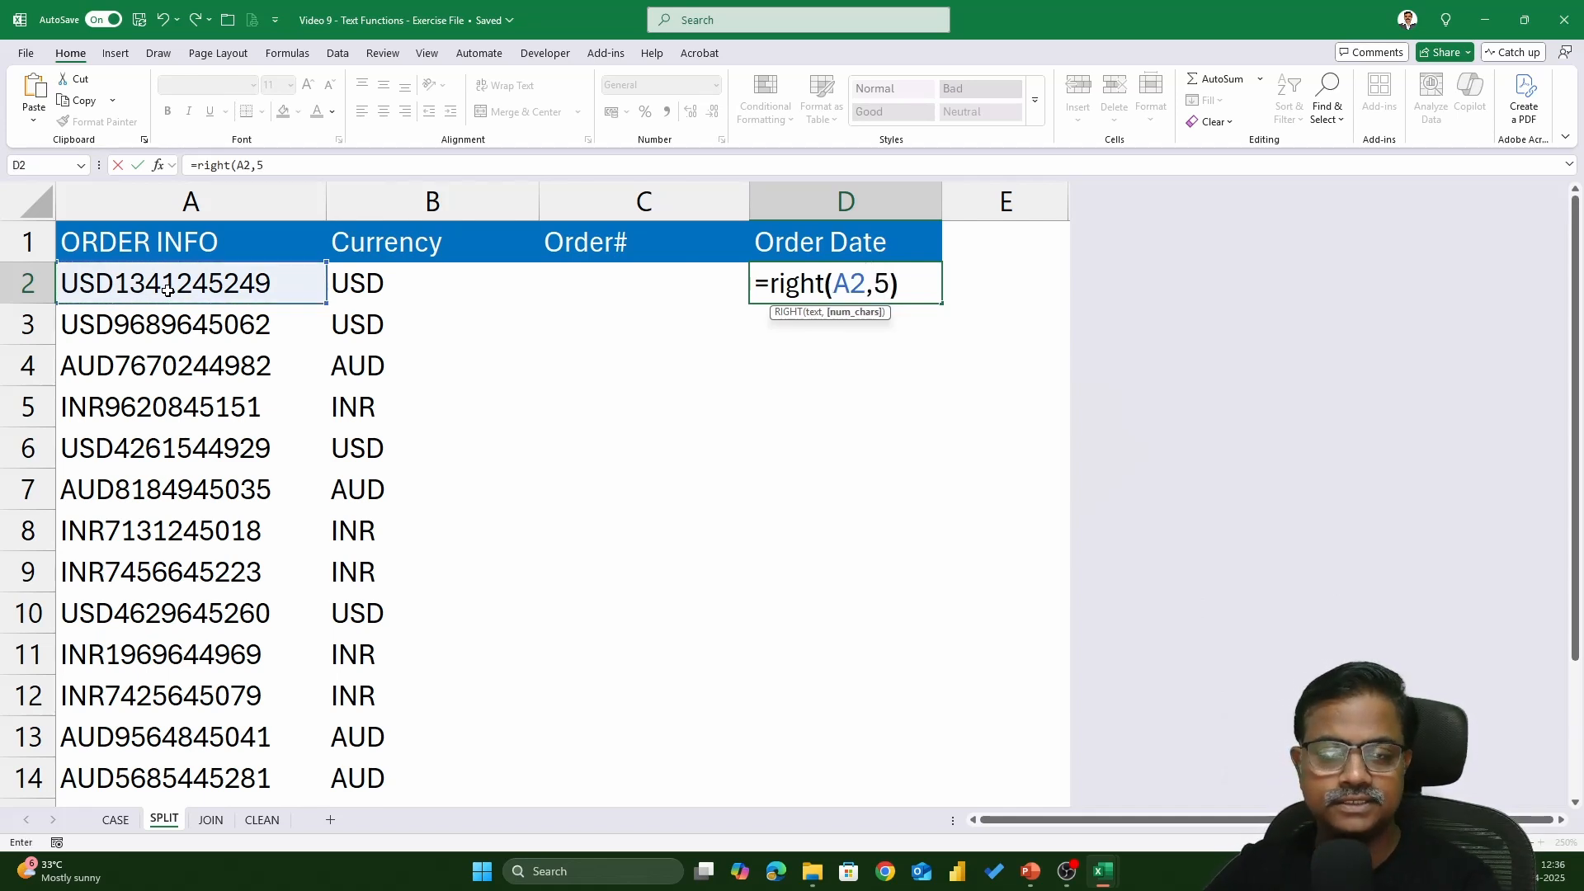
pyautogui.press('Return')
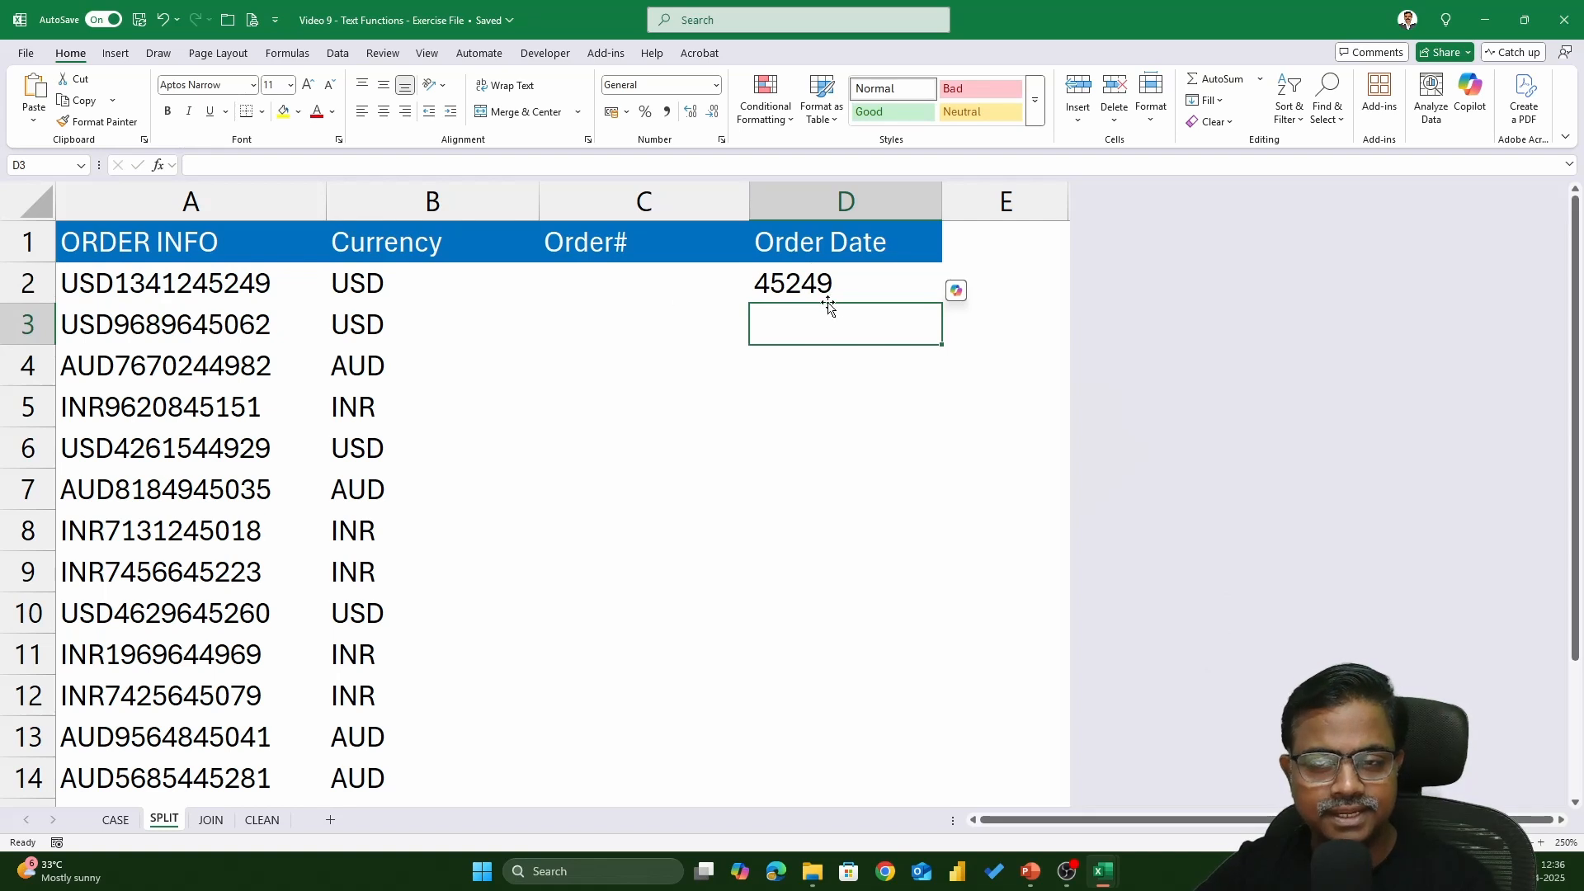
pyautogui.click(863, 298)
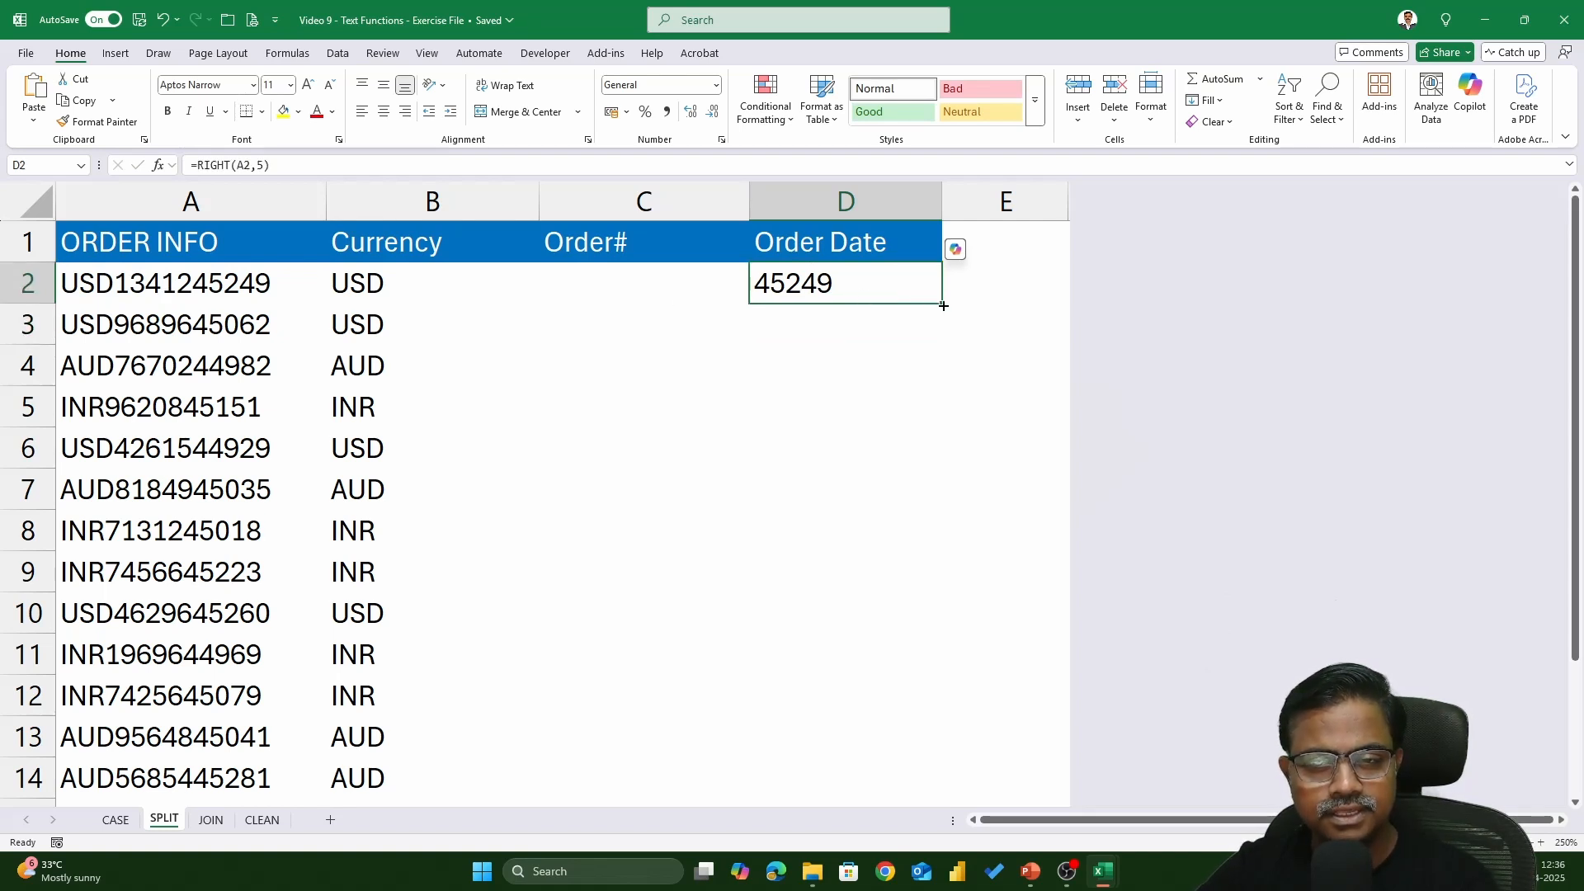
pyautogui.doubleClick(941, 304)
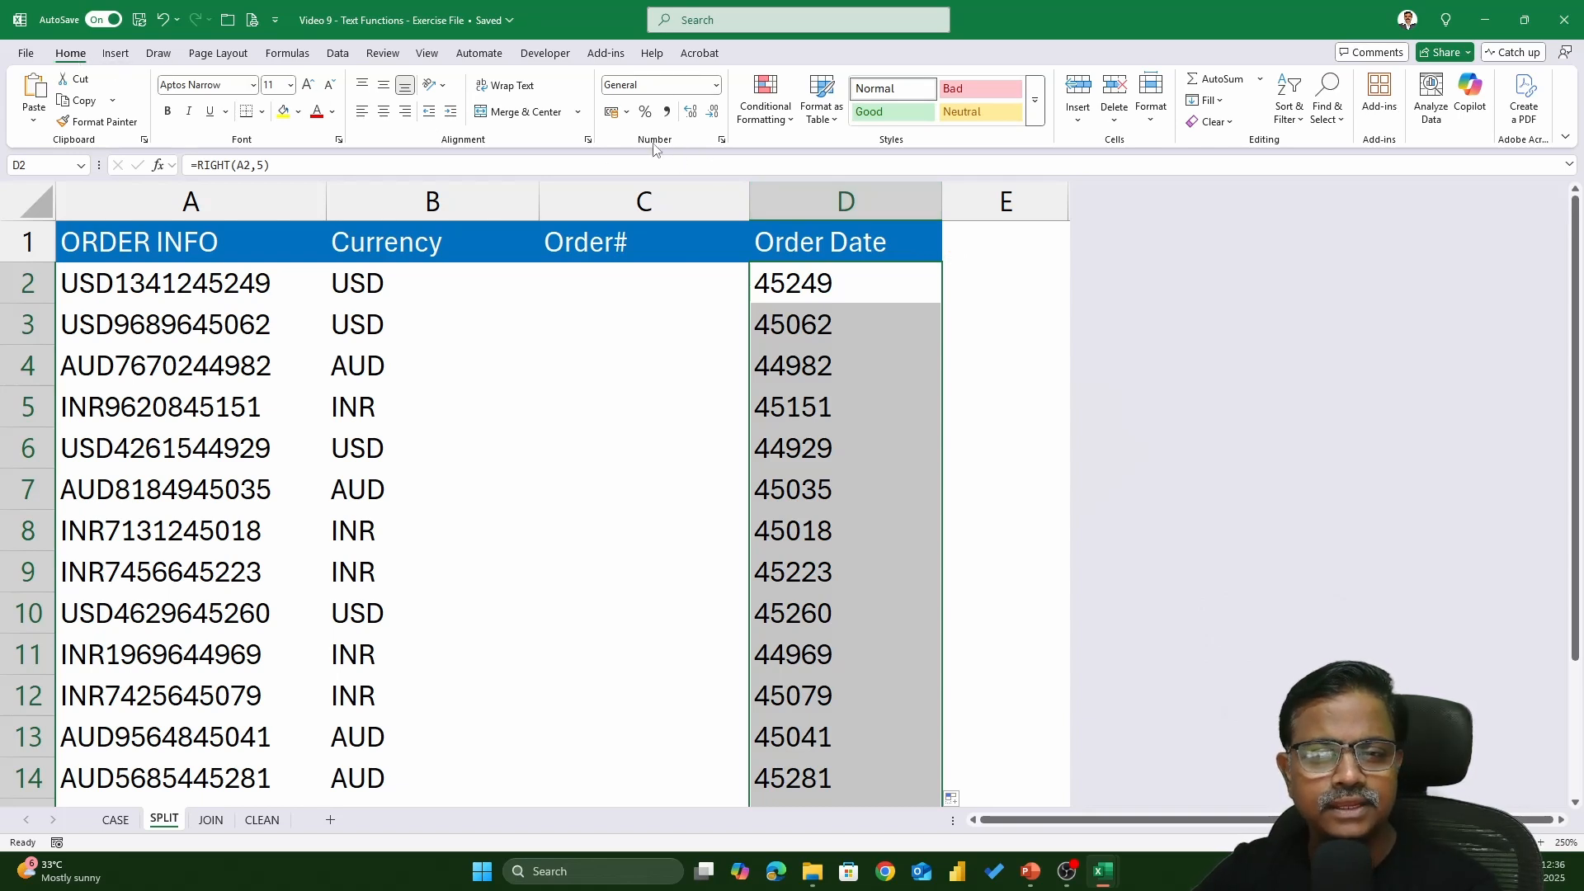
pyautogui.click(716, 86)
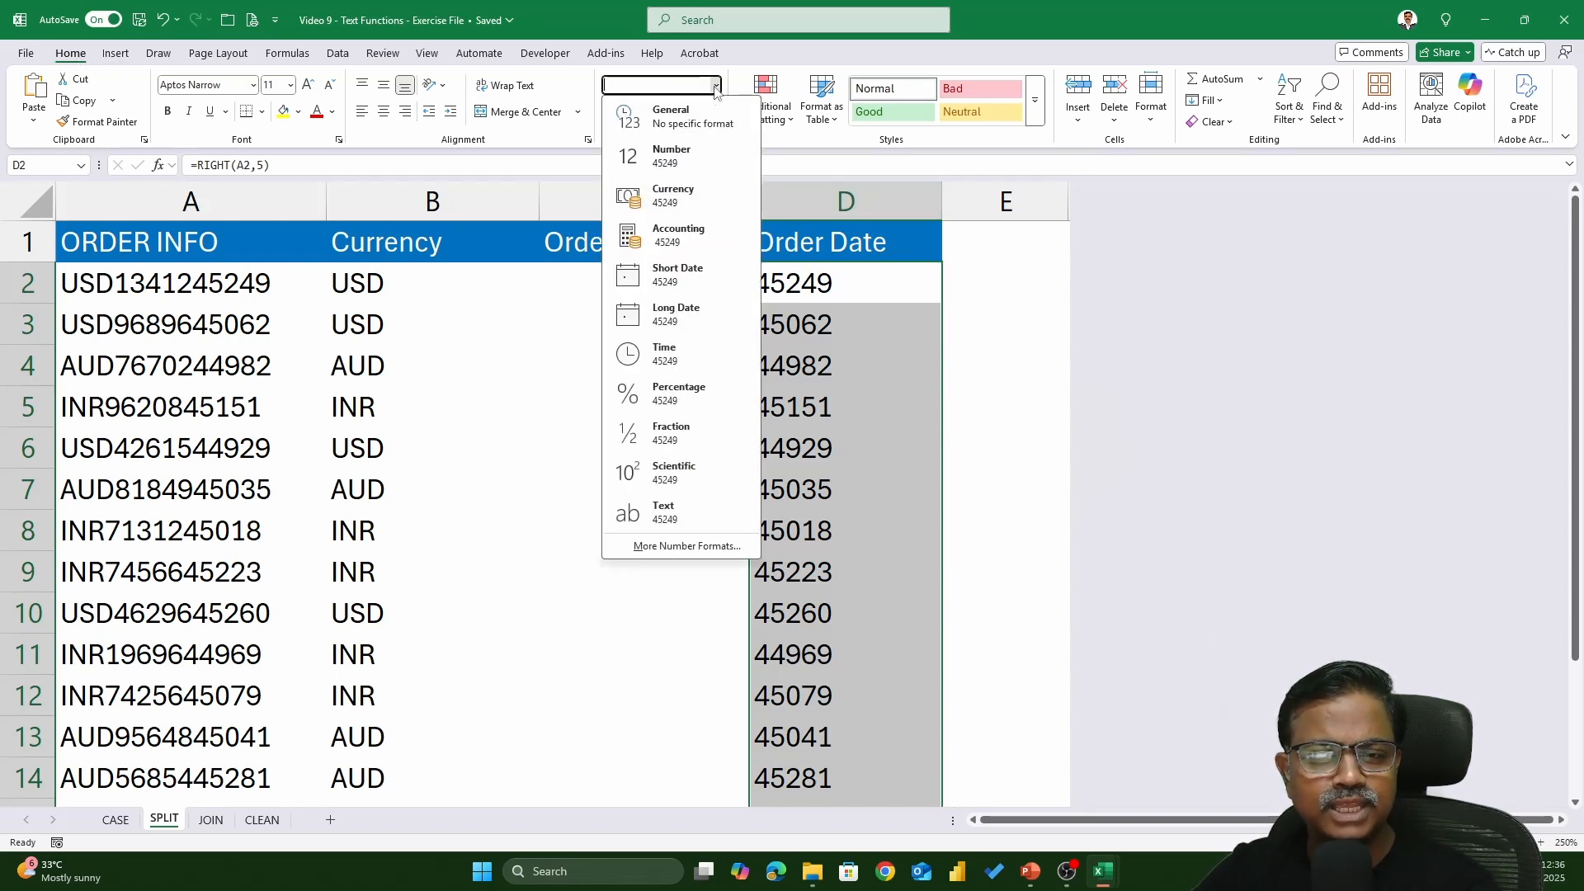
pyautogui.click(680, 269)
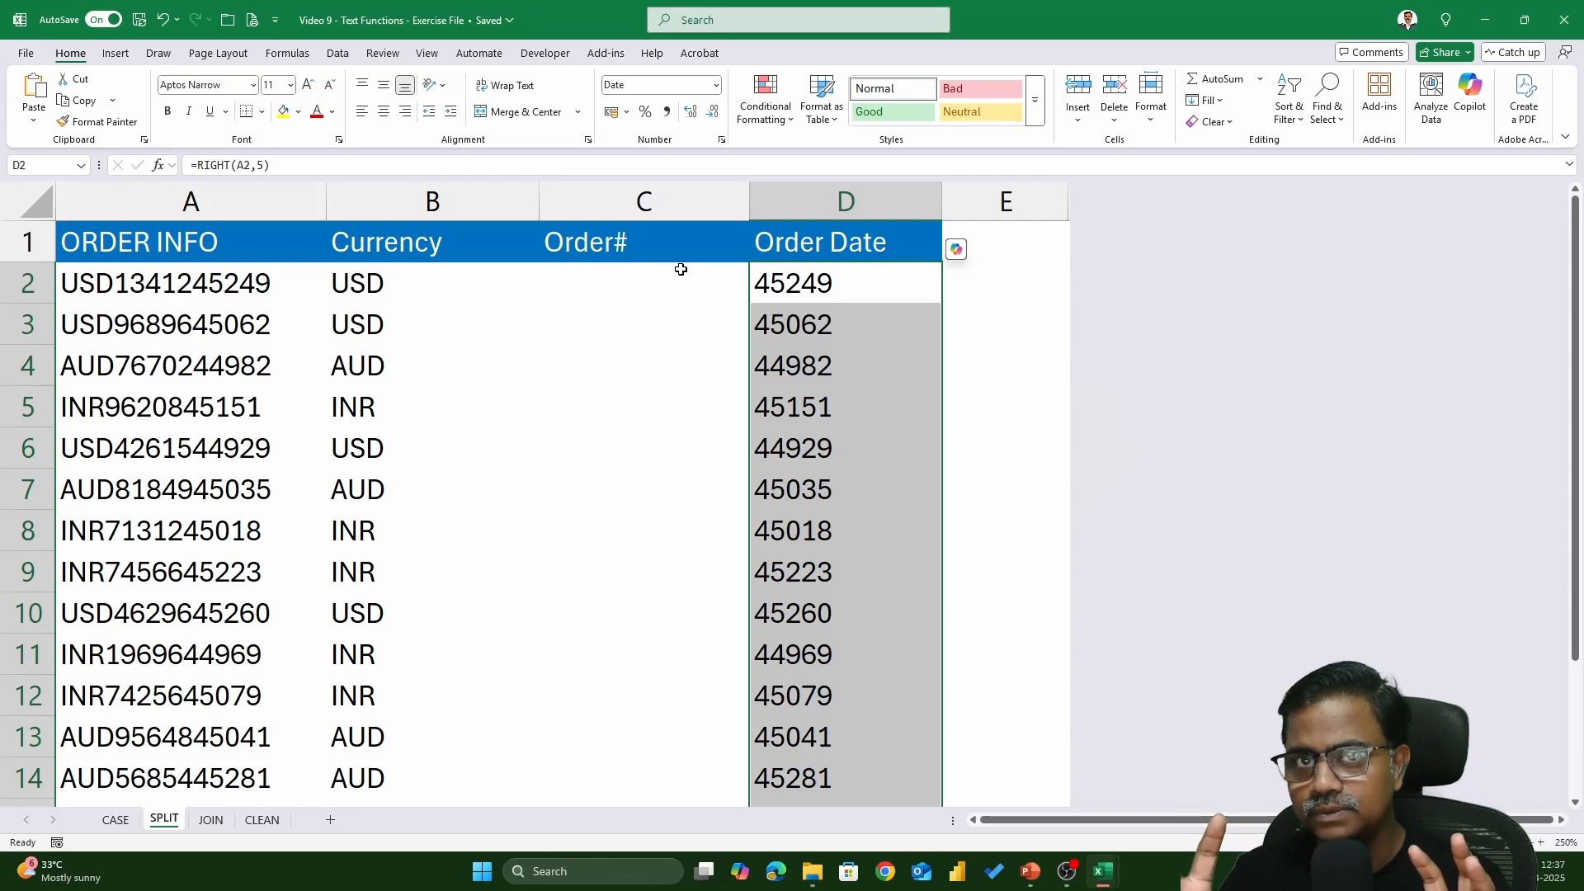
pyautogui.hotkey('ctrl', 'z')
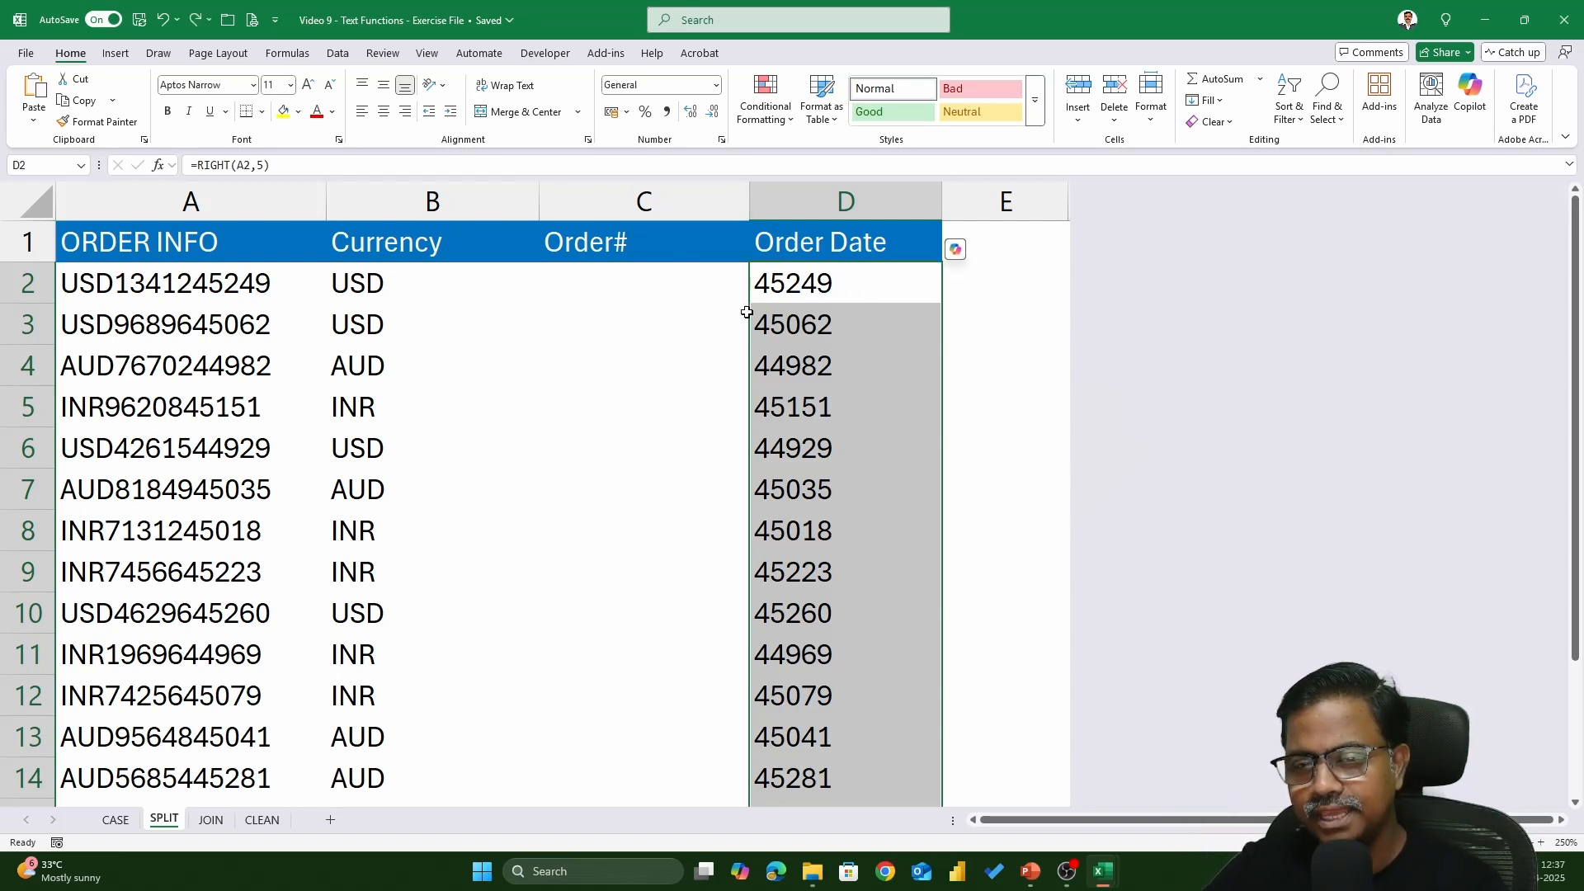
pyautogui.doubleClick(647, 295)
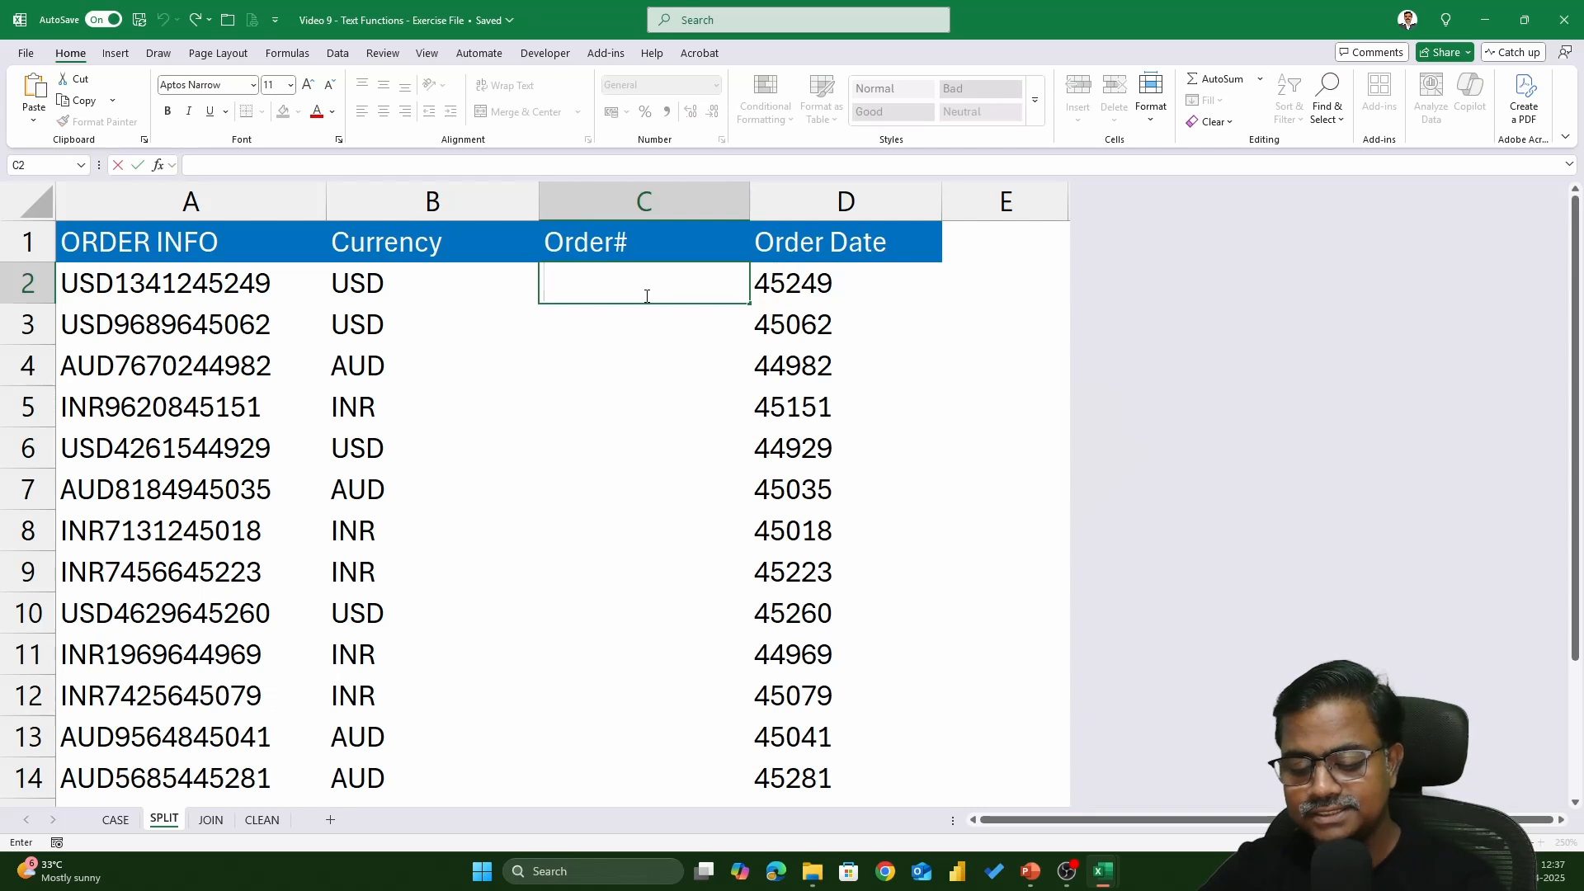
pyautogui.write('345')
pyautogui.press('Return')
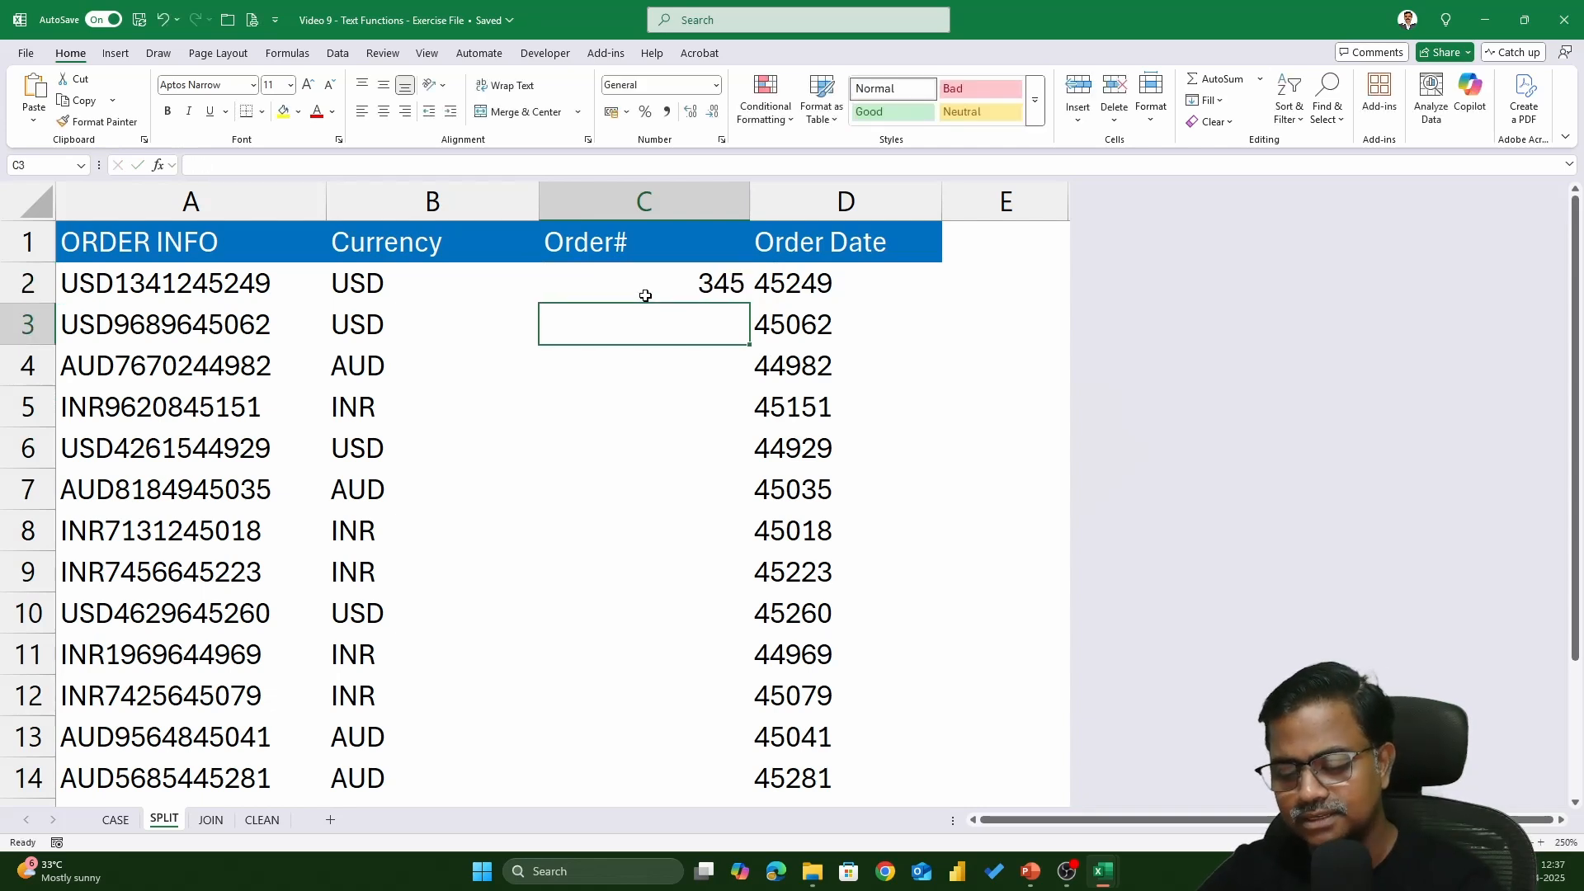
pyautogui.hotkey('ctrl', ';')
pyautogui.press('Return')
pyautogui.press('Up')
pyautogui.press('Up')
pyautogui.hotkey('shift', 'Down')
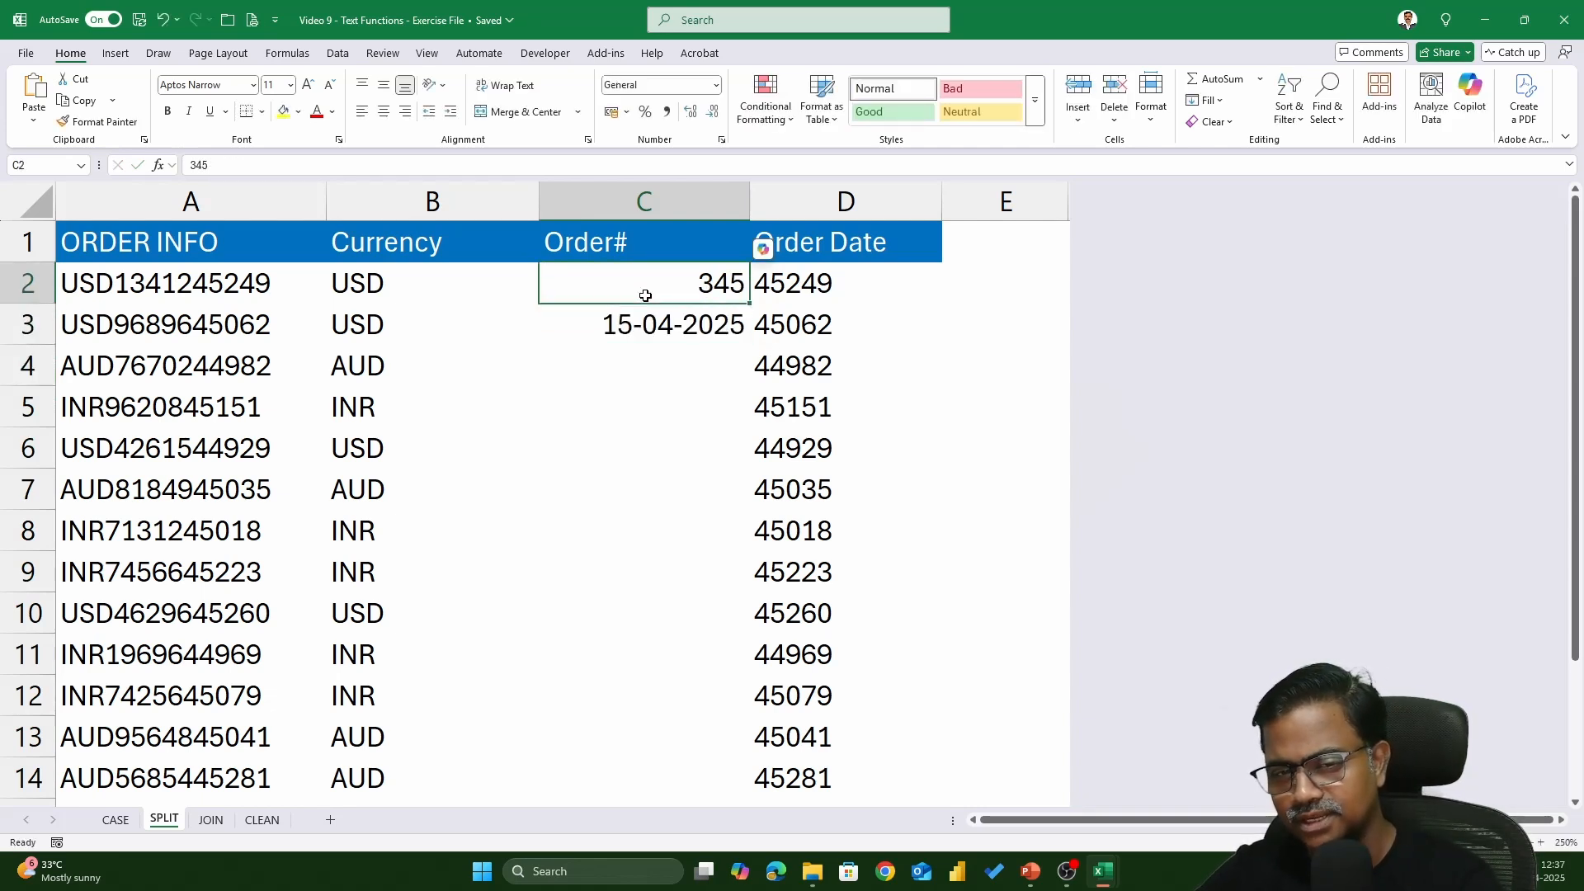
pyautogui.press('Delete')
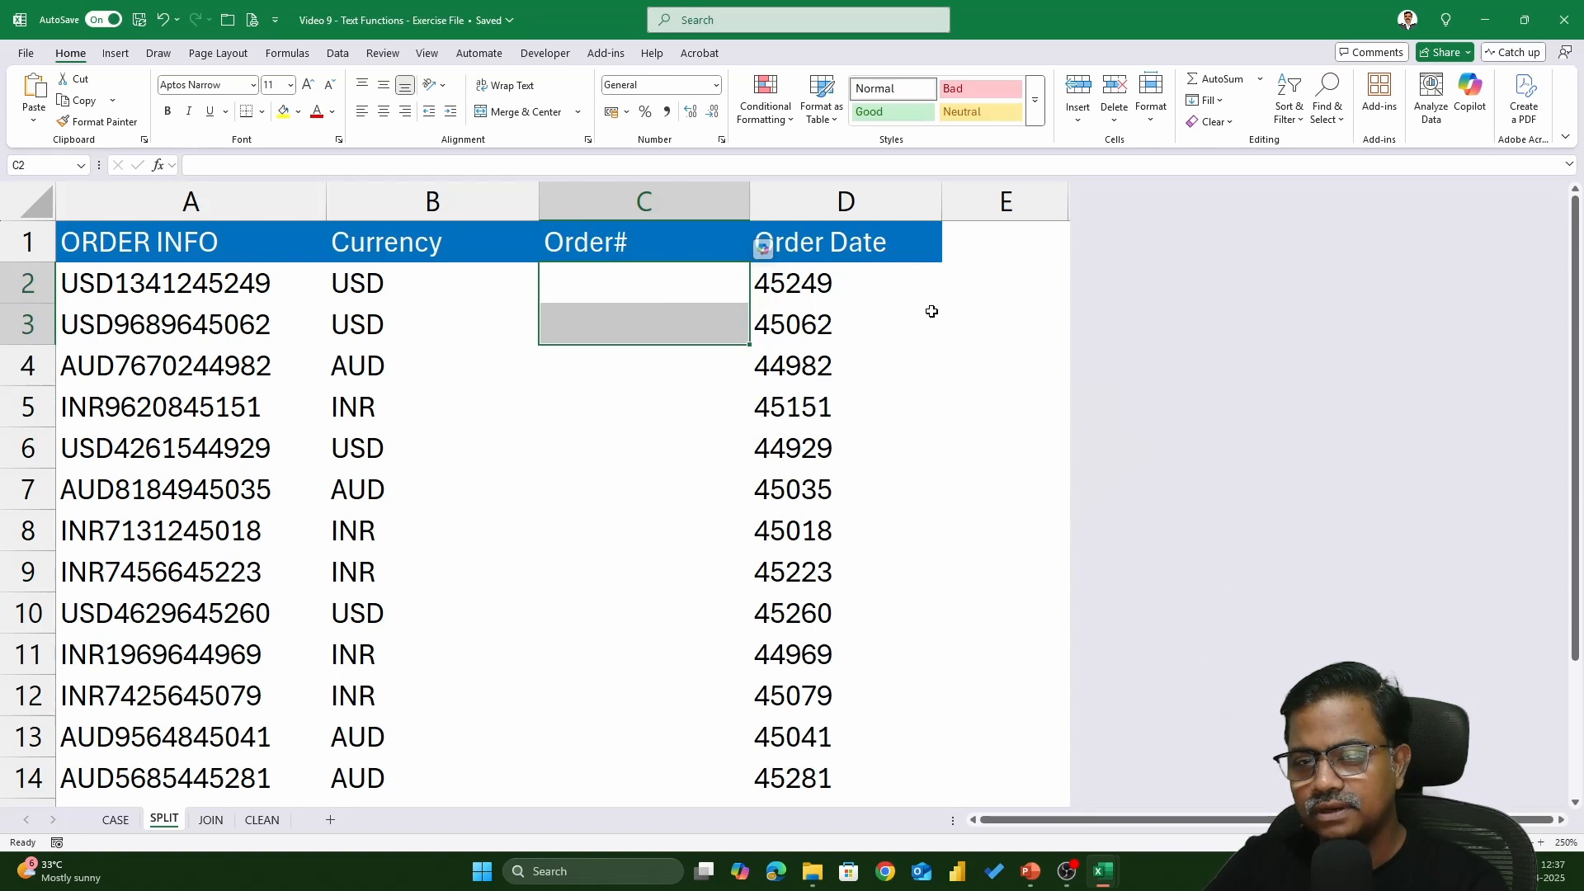
pyautogui.click(913, 285)
pyautogui.doubleClick(914, 289)
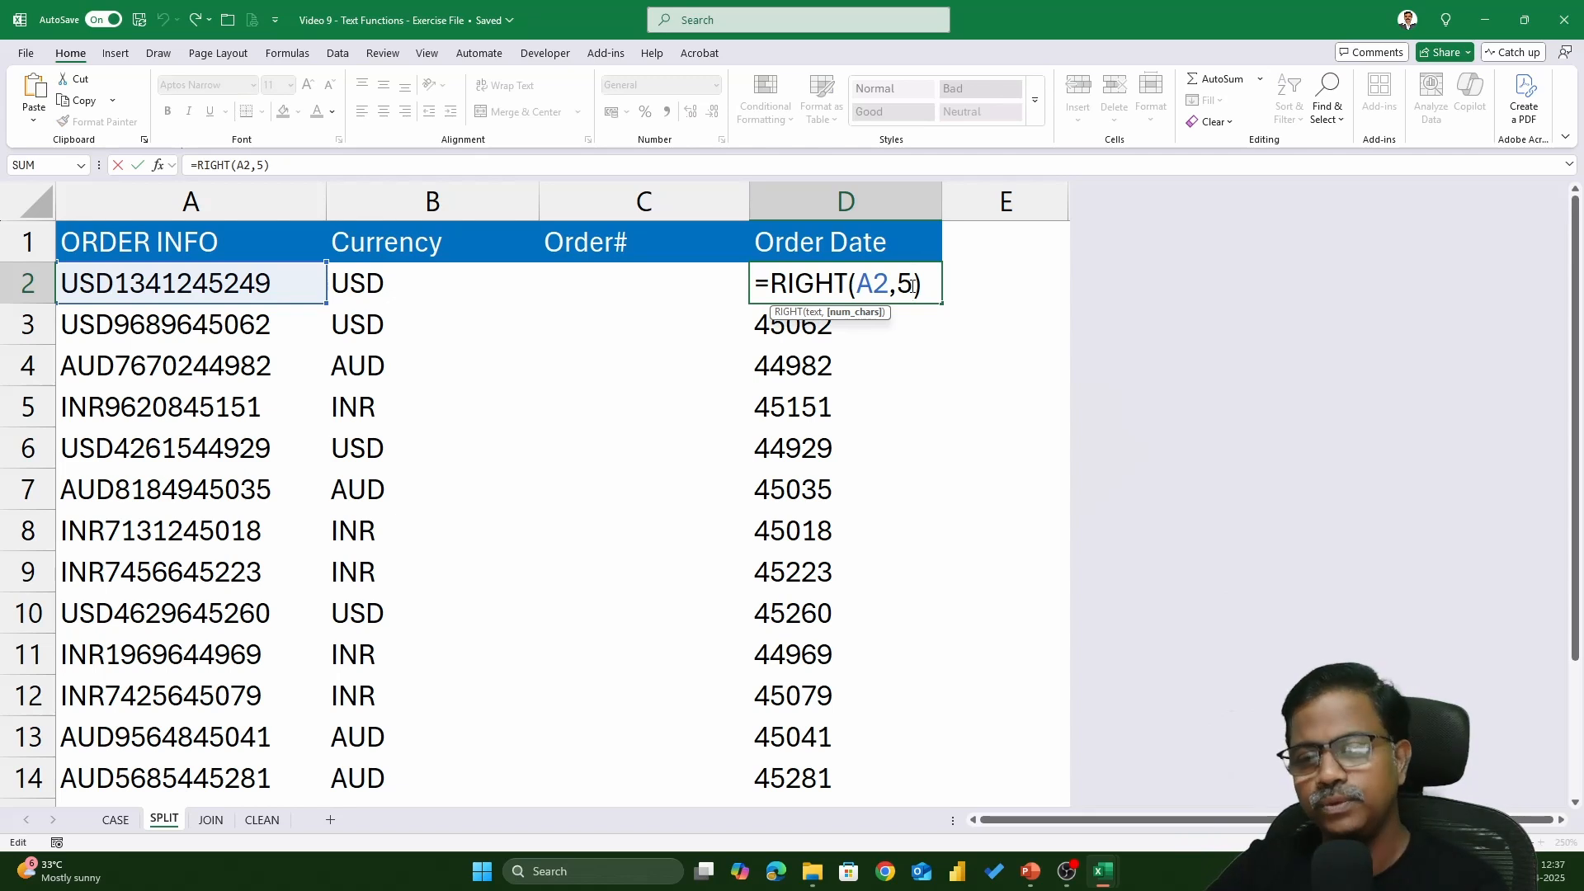
# - Change D2 to =RIGHT(A2,5)*1, fill it down, and format Order Date as Short Date
pyautogui.click(931, 279)
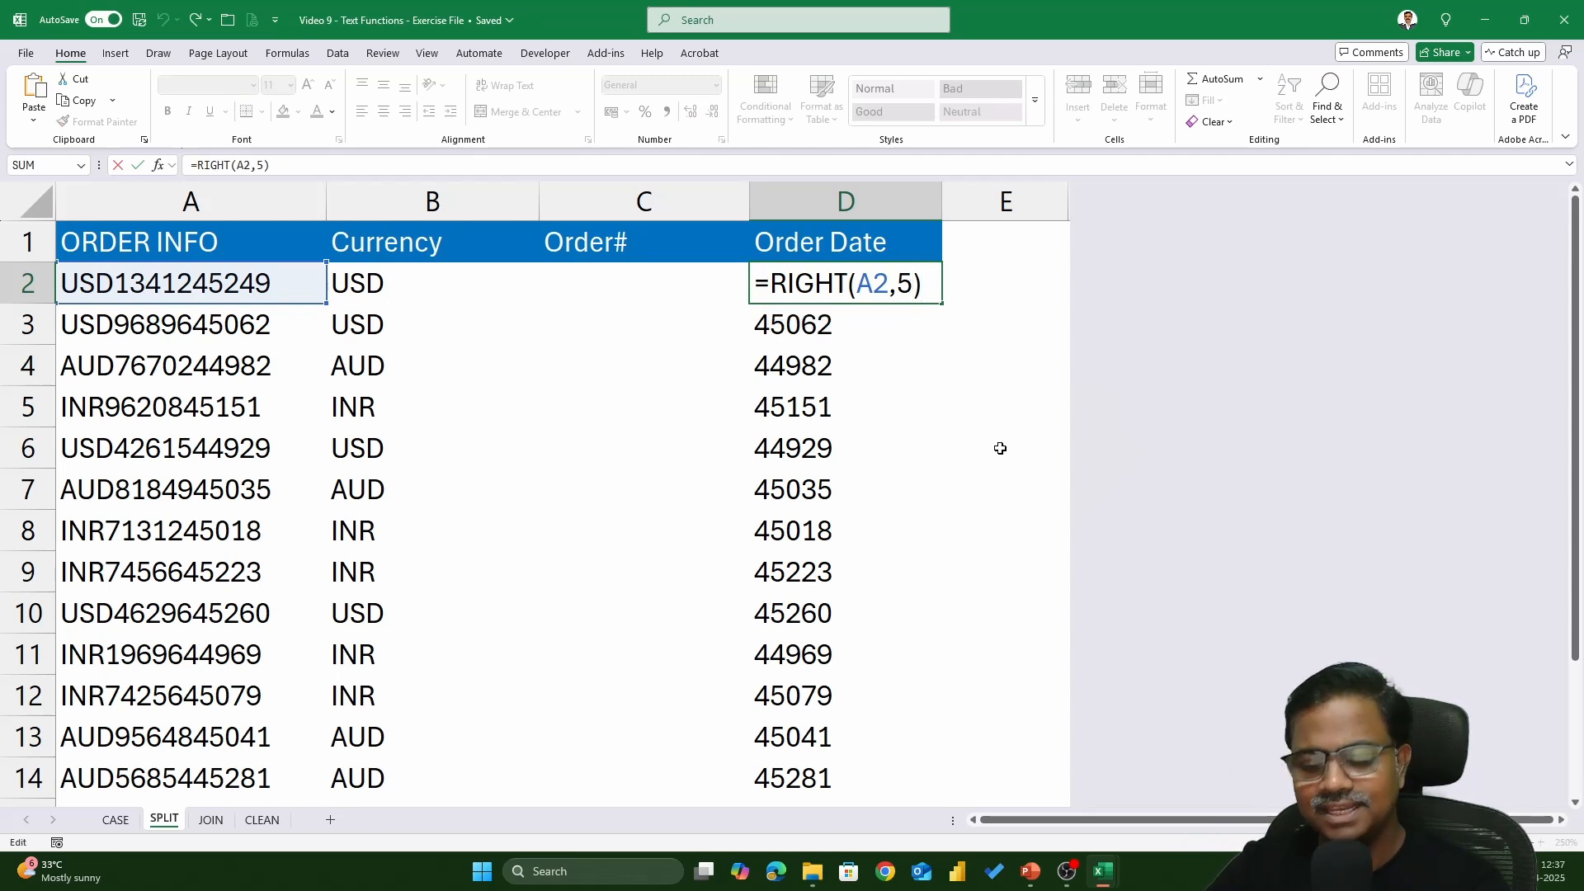
pyautogui.write('*')
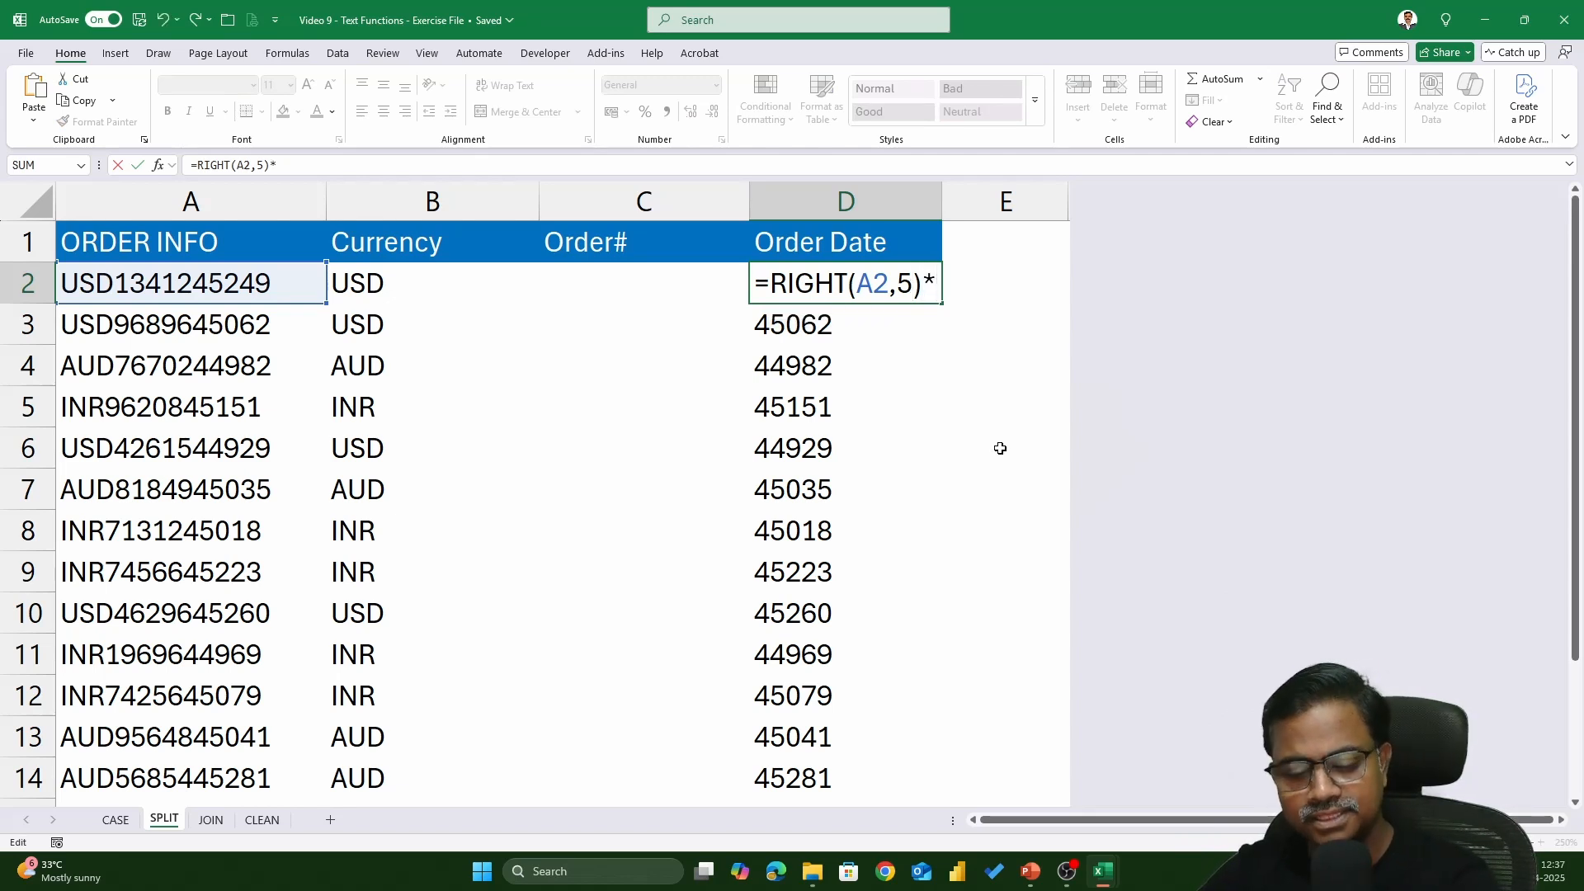
pyautogui.write('1')
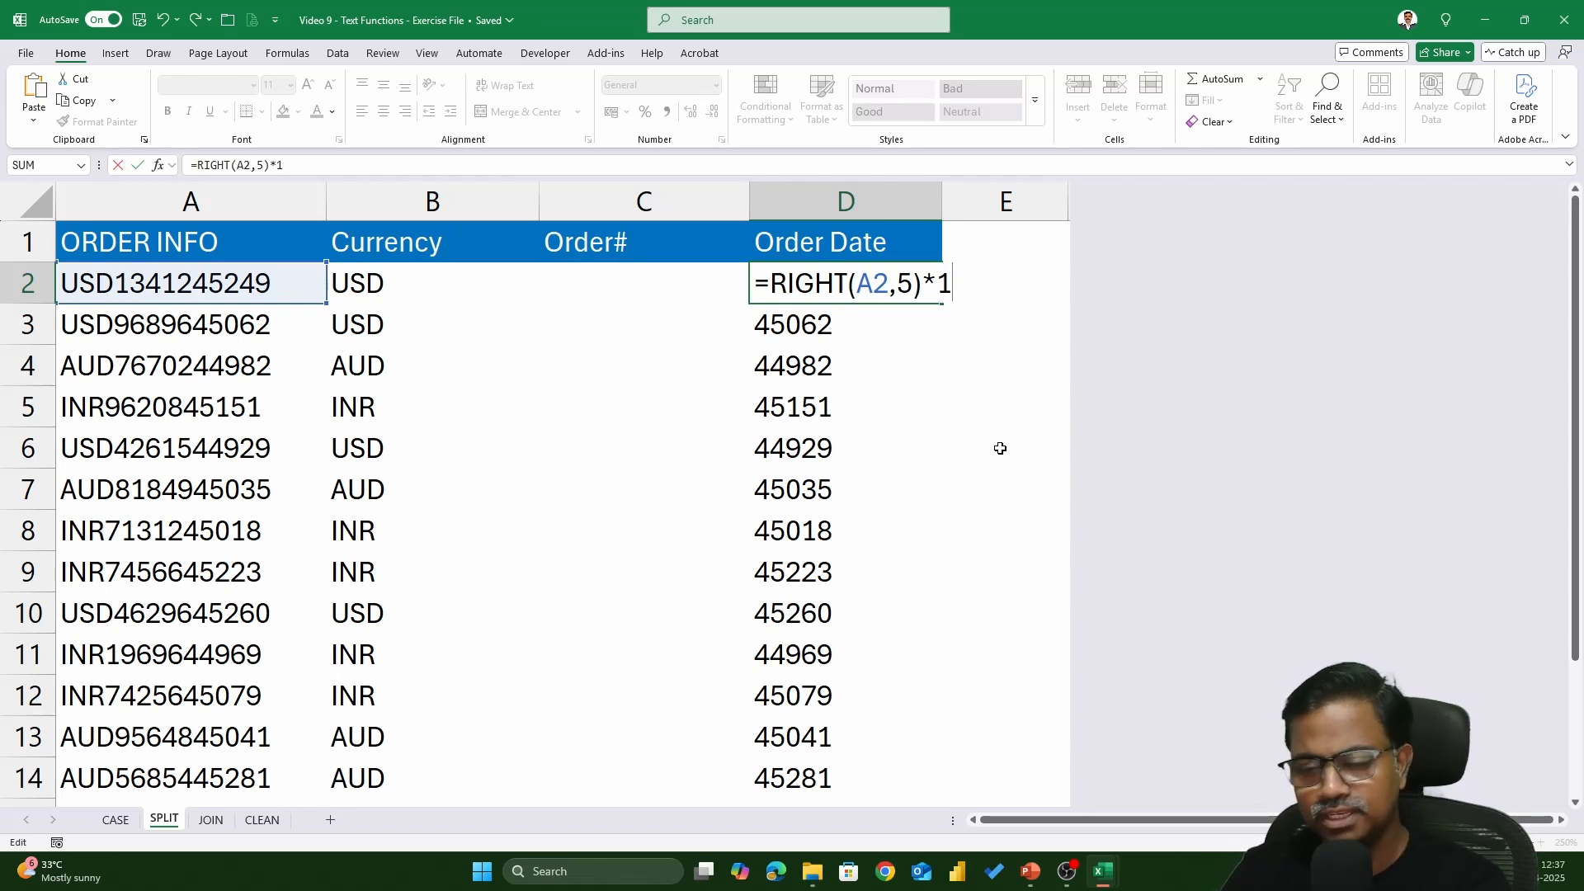
pyautogui.press('Return')
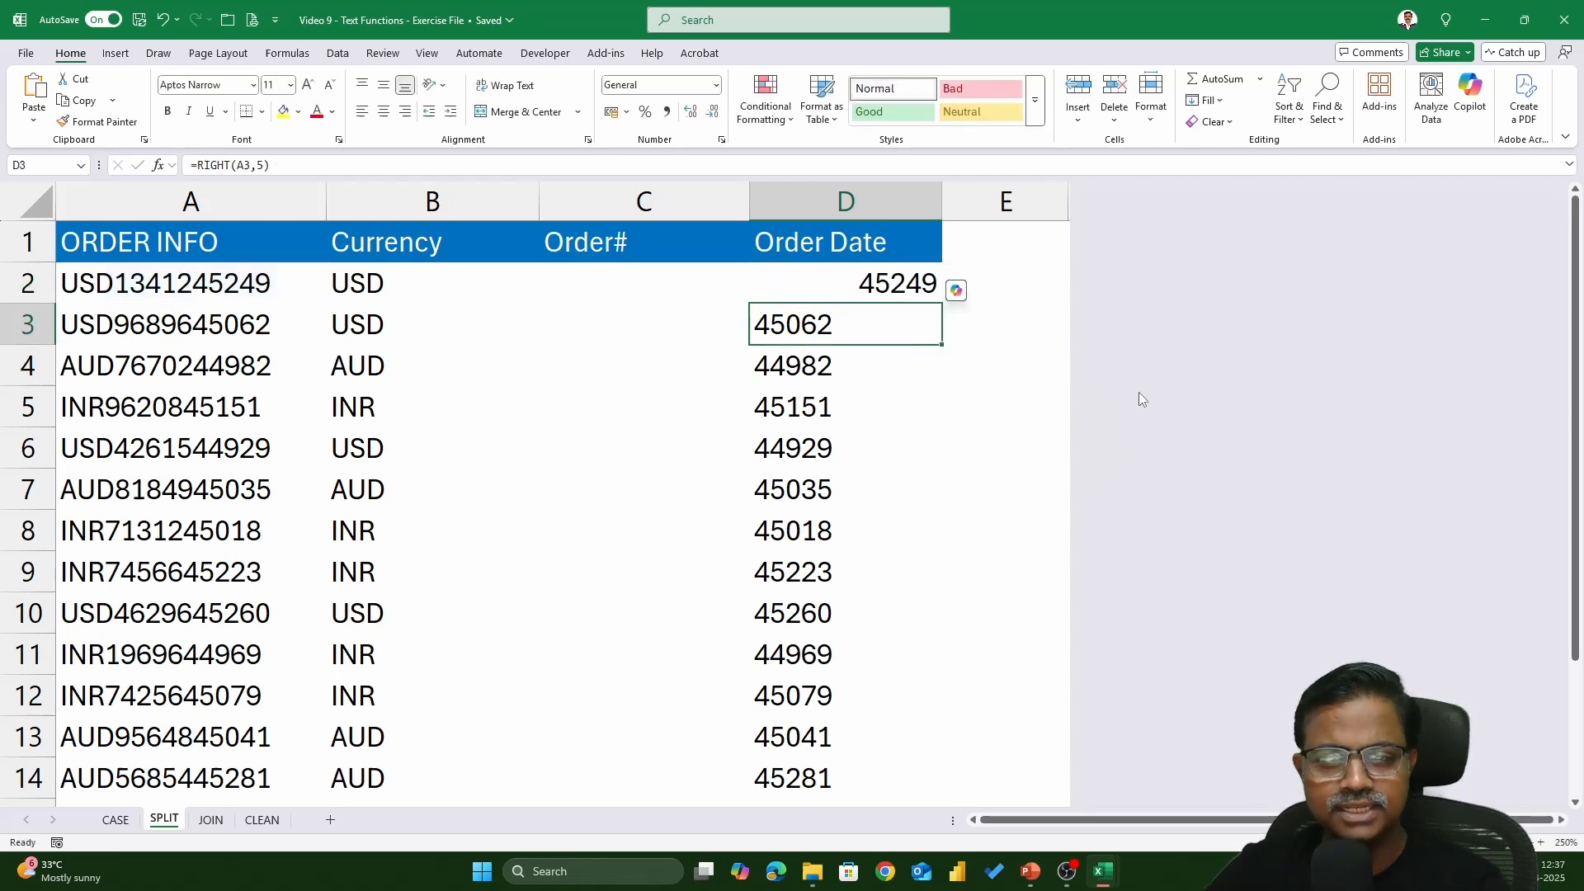
pyautogui.click(912, 286)
pyautogui.doubleClick(941, 306)
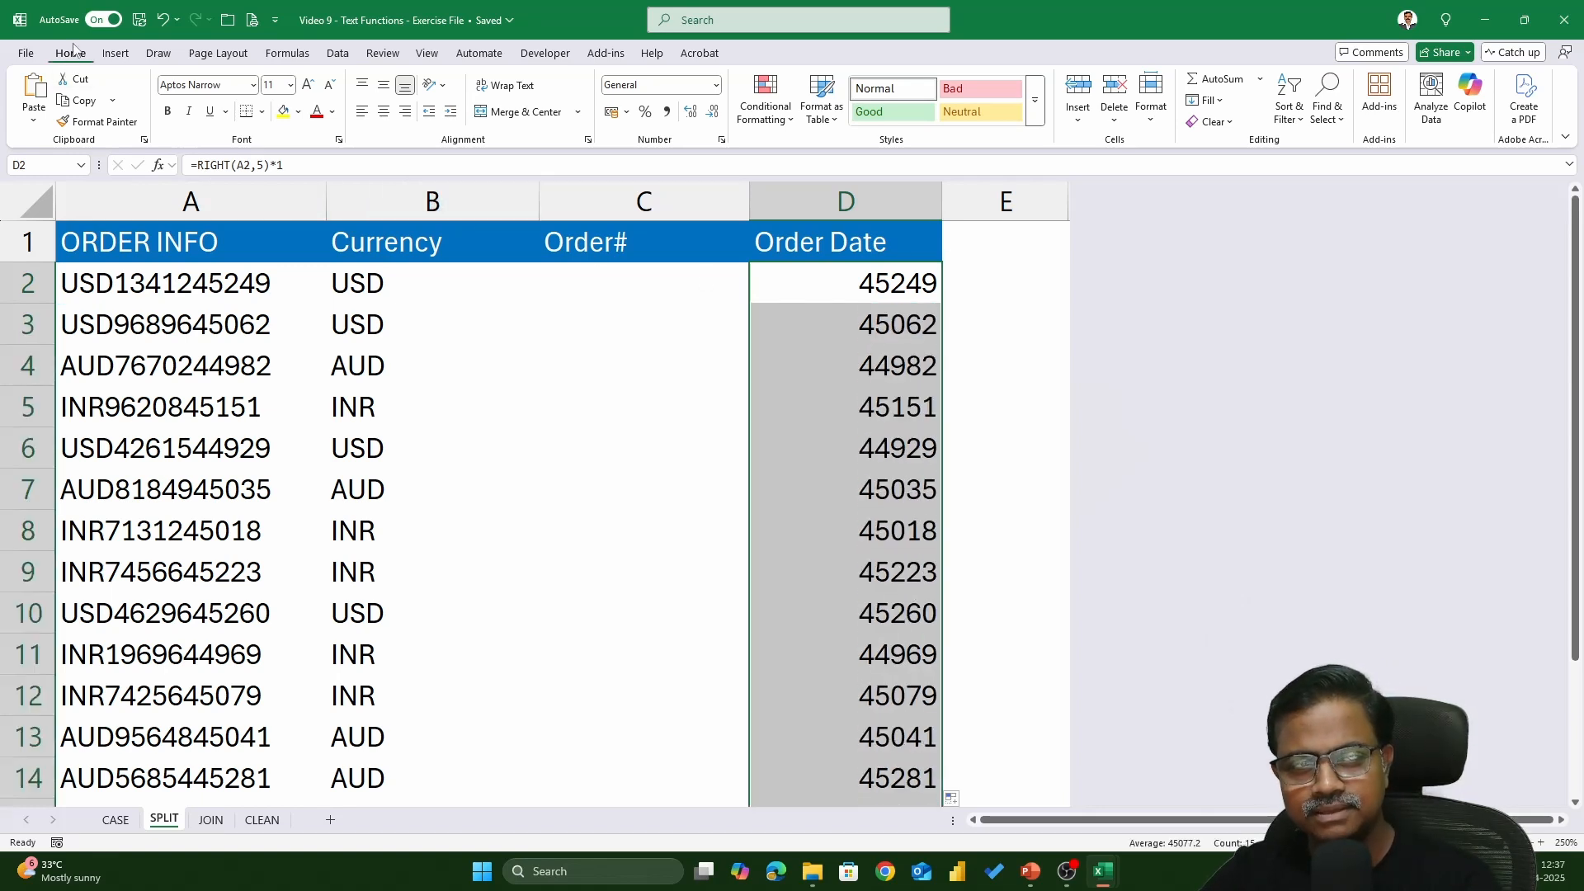
pyautogui.click(716, 86)
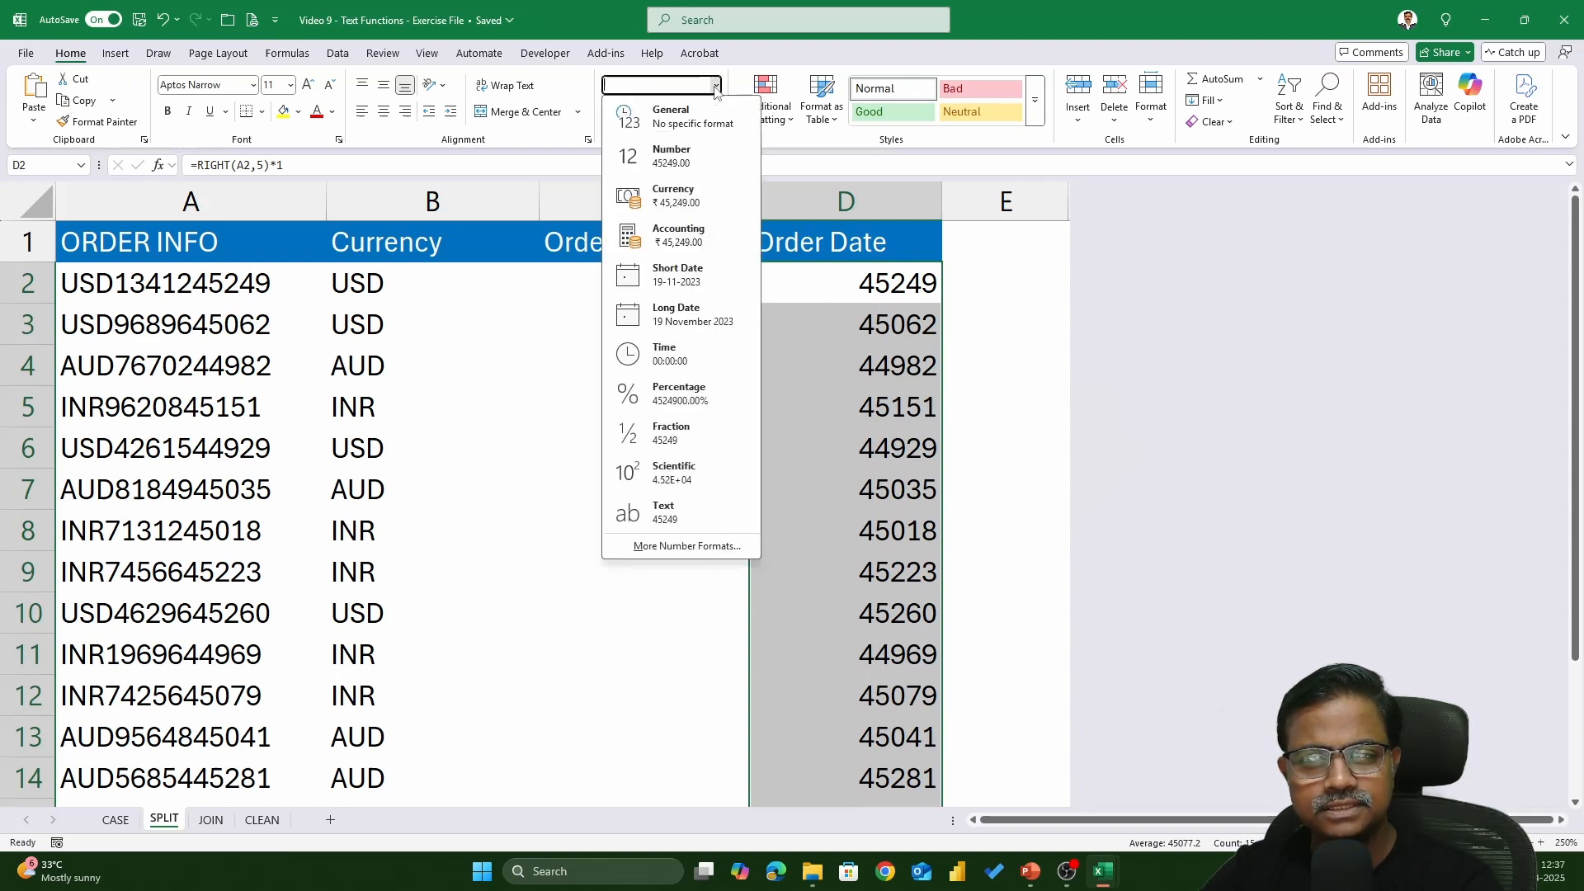
pyautogui.click(710, 271)
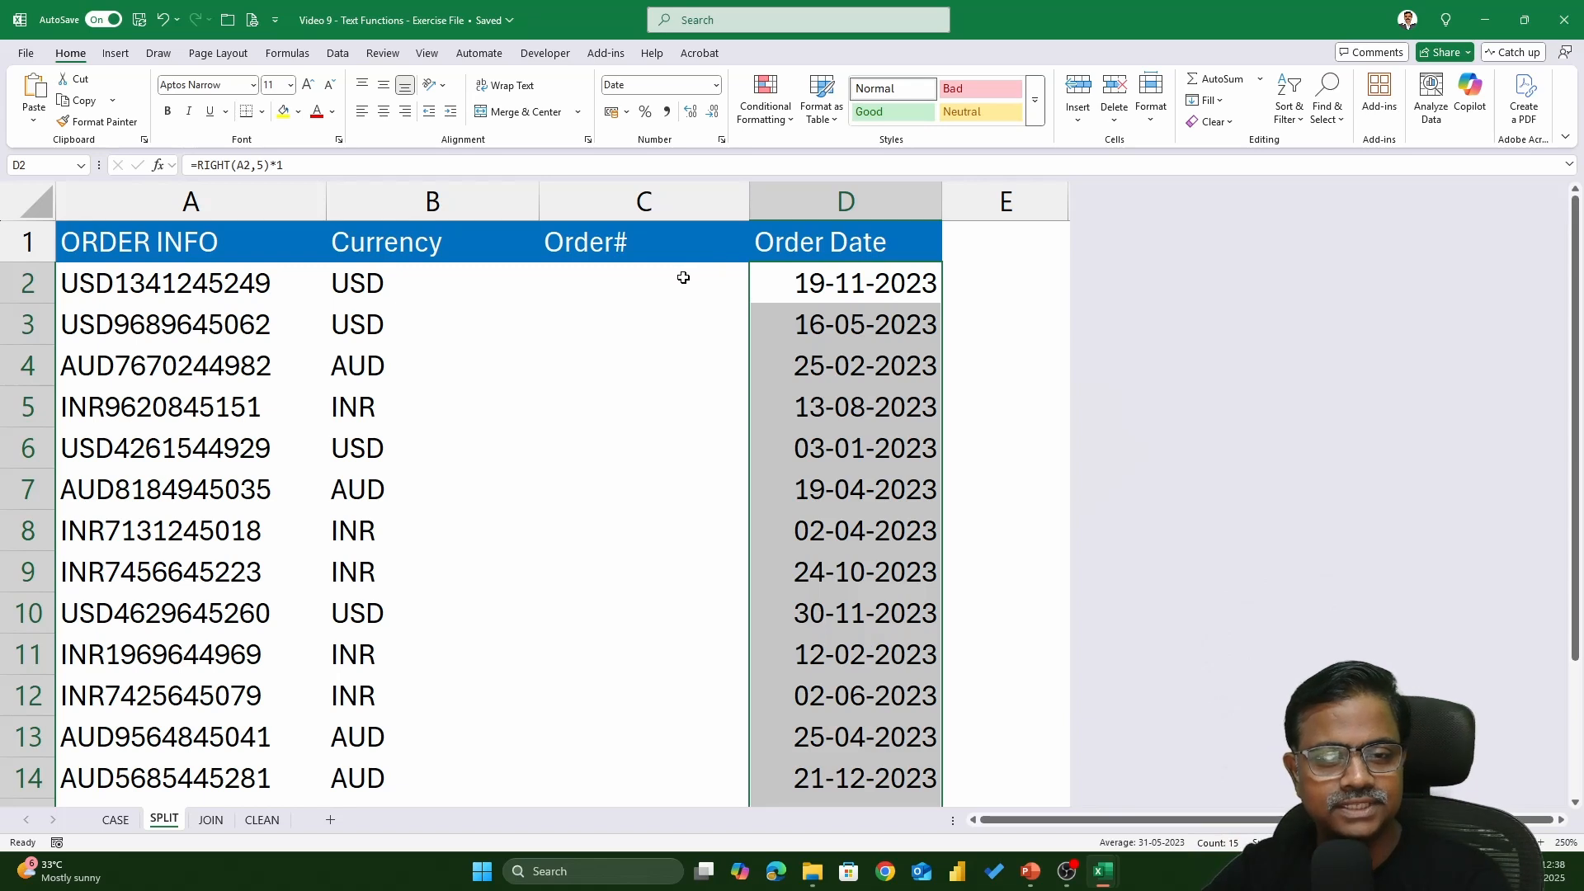
pyautogui.doubleClick(683, 277)
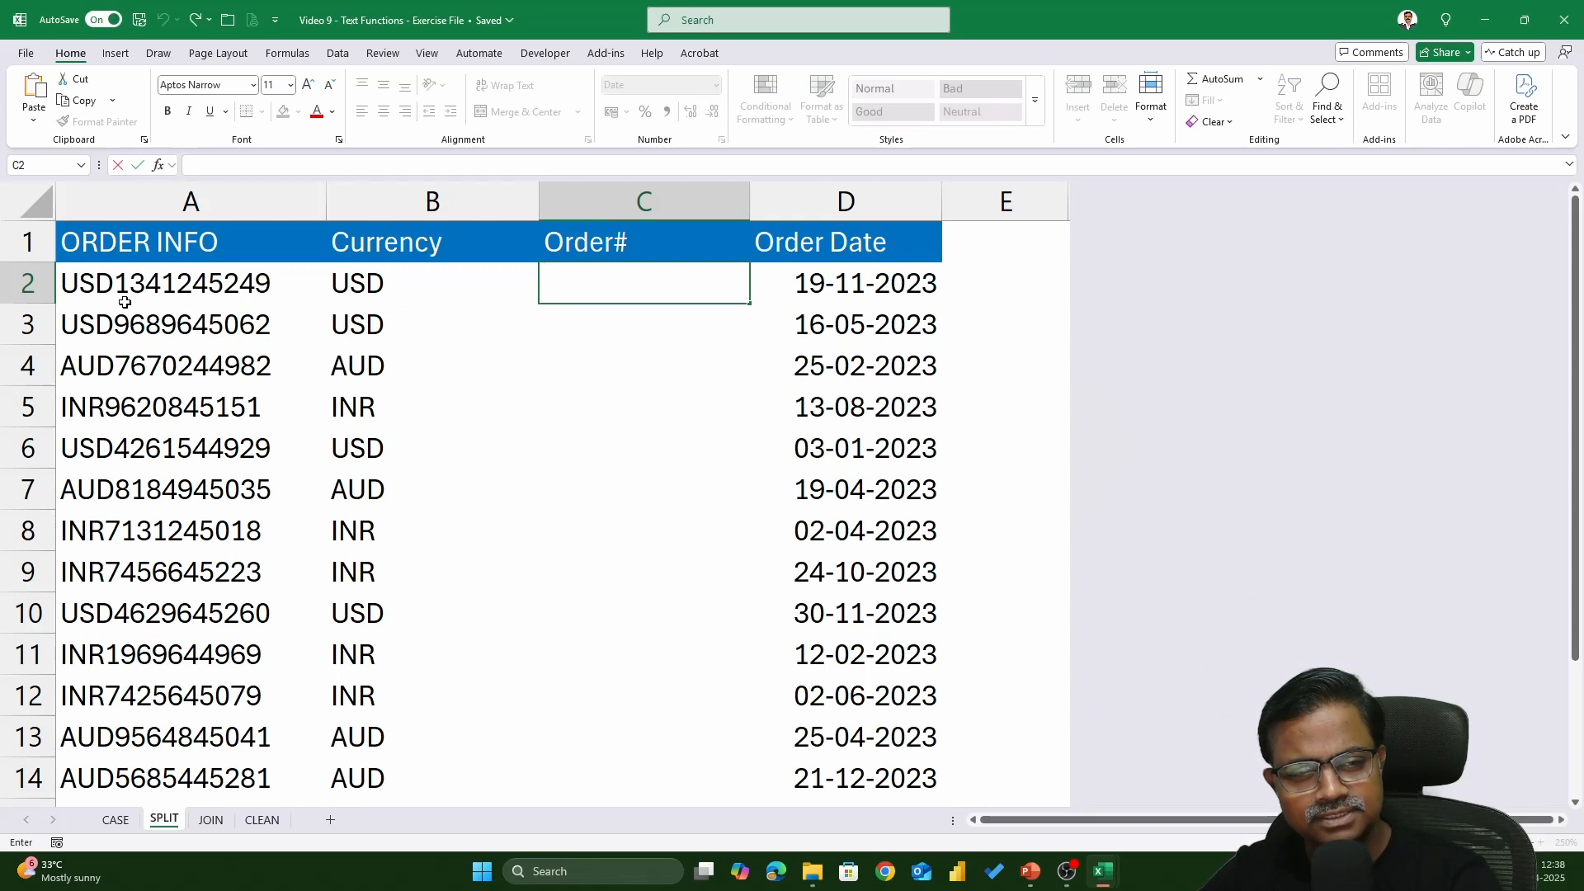
# - Enter =MID(A2,4,5) in C2 and fill it down the Order# column
pyautogui.press('Escape')
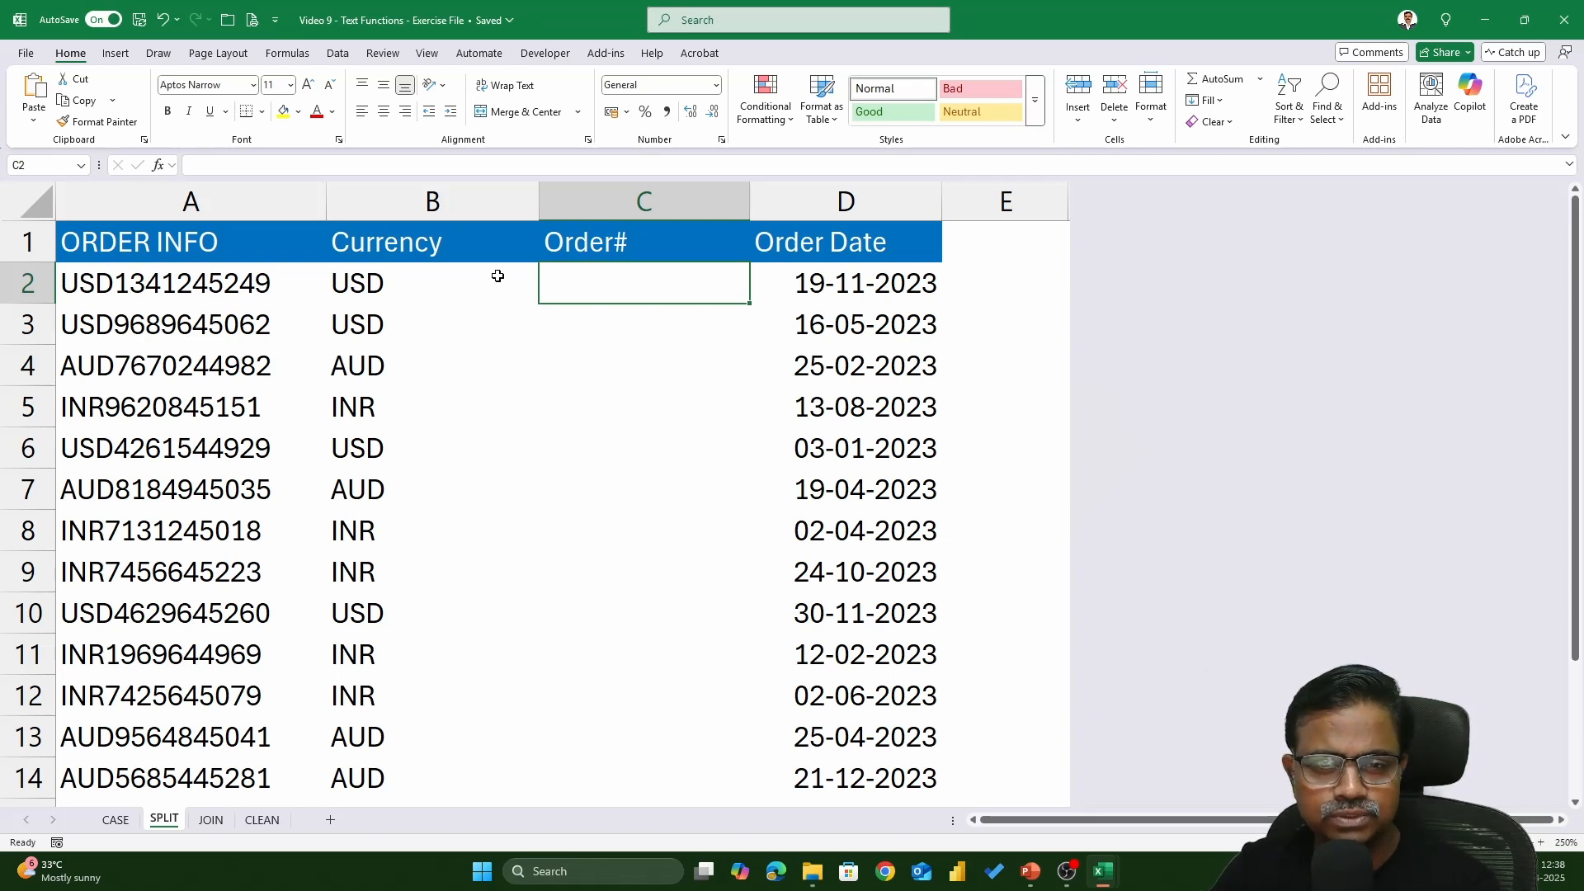
pyautogui.write('=mid')
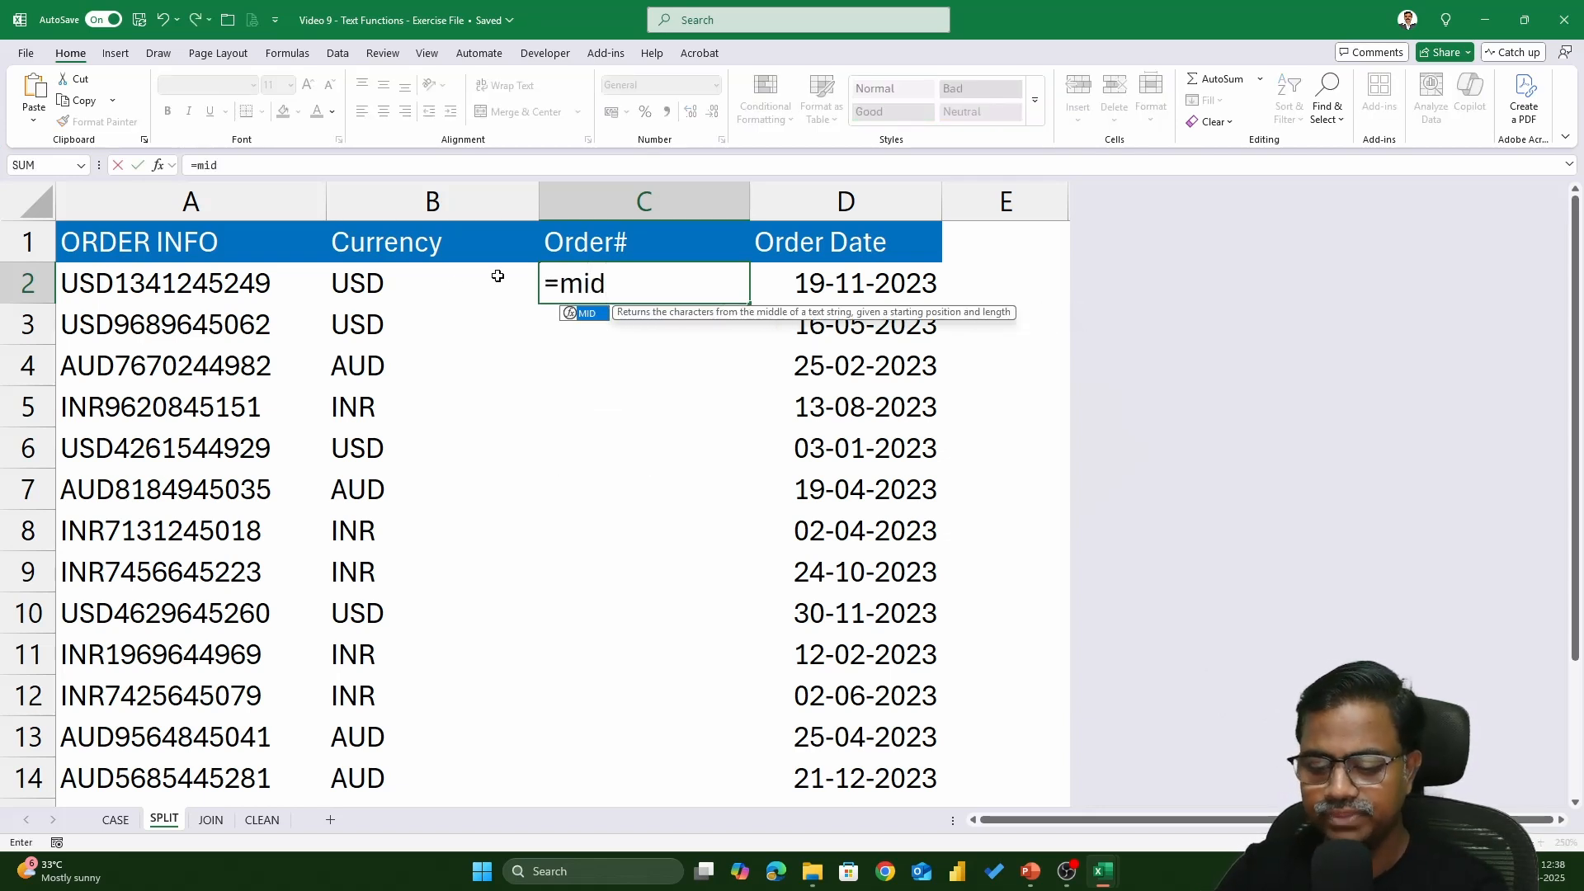
pyautogui.write('(')
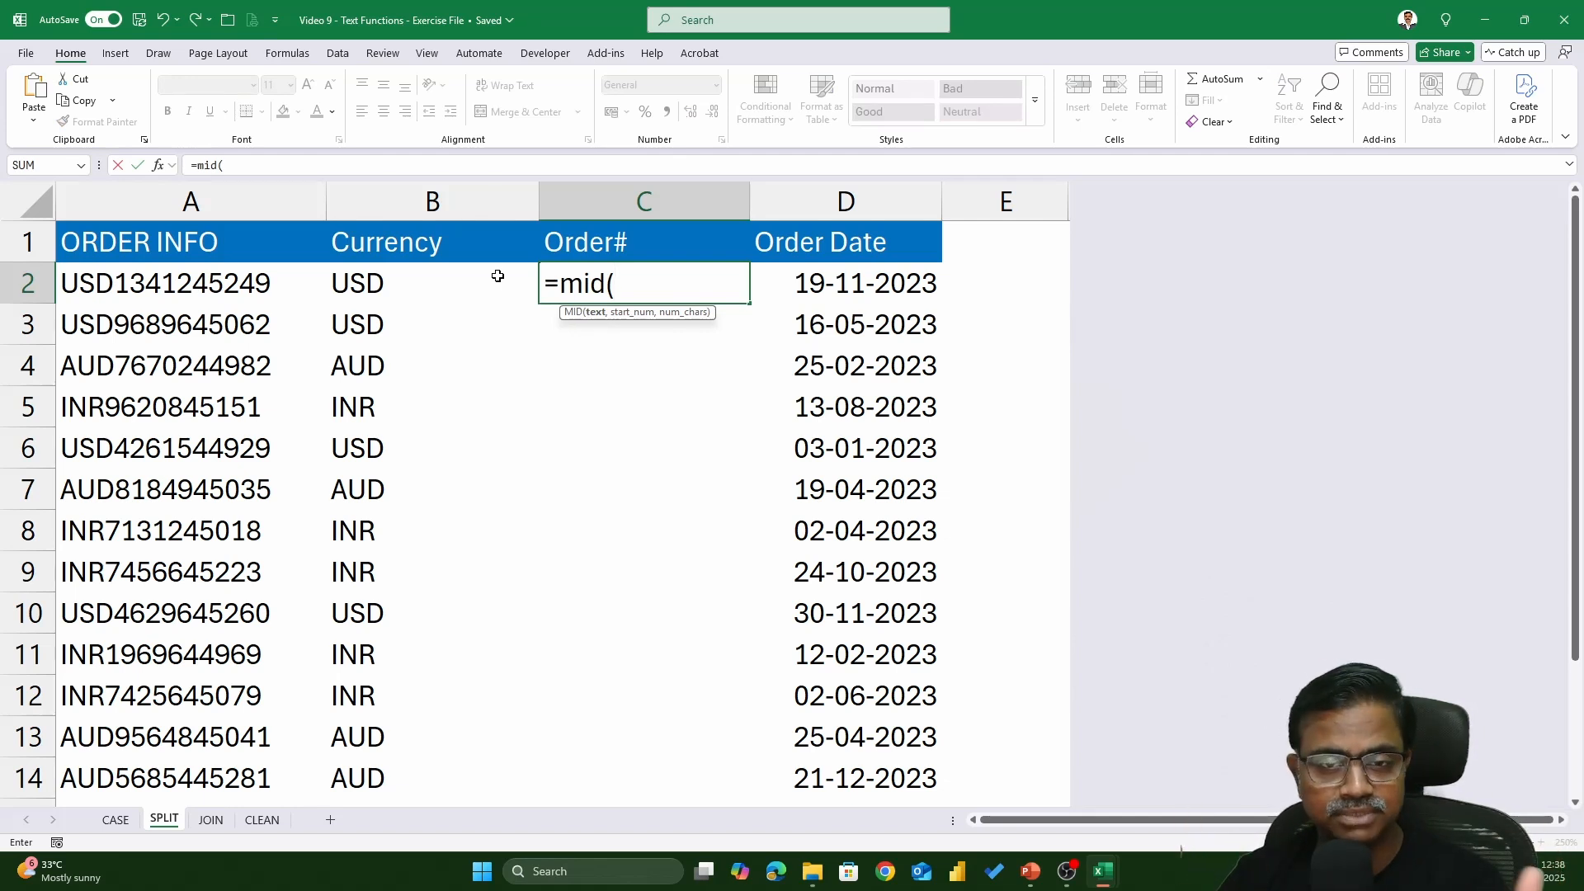
pyautogui.click(216, 283)
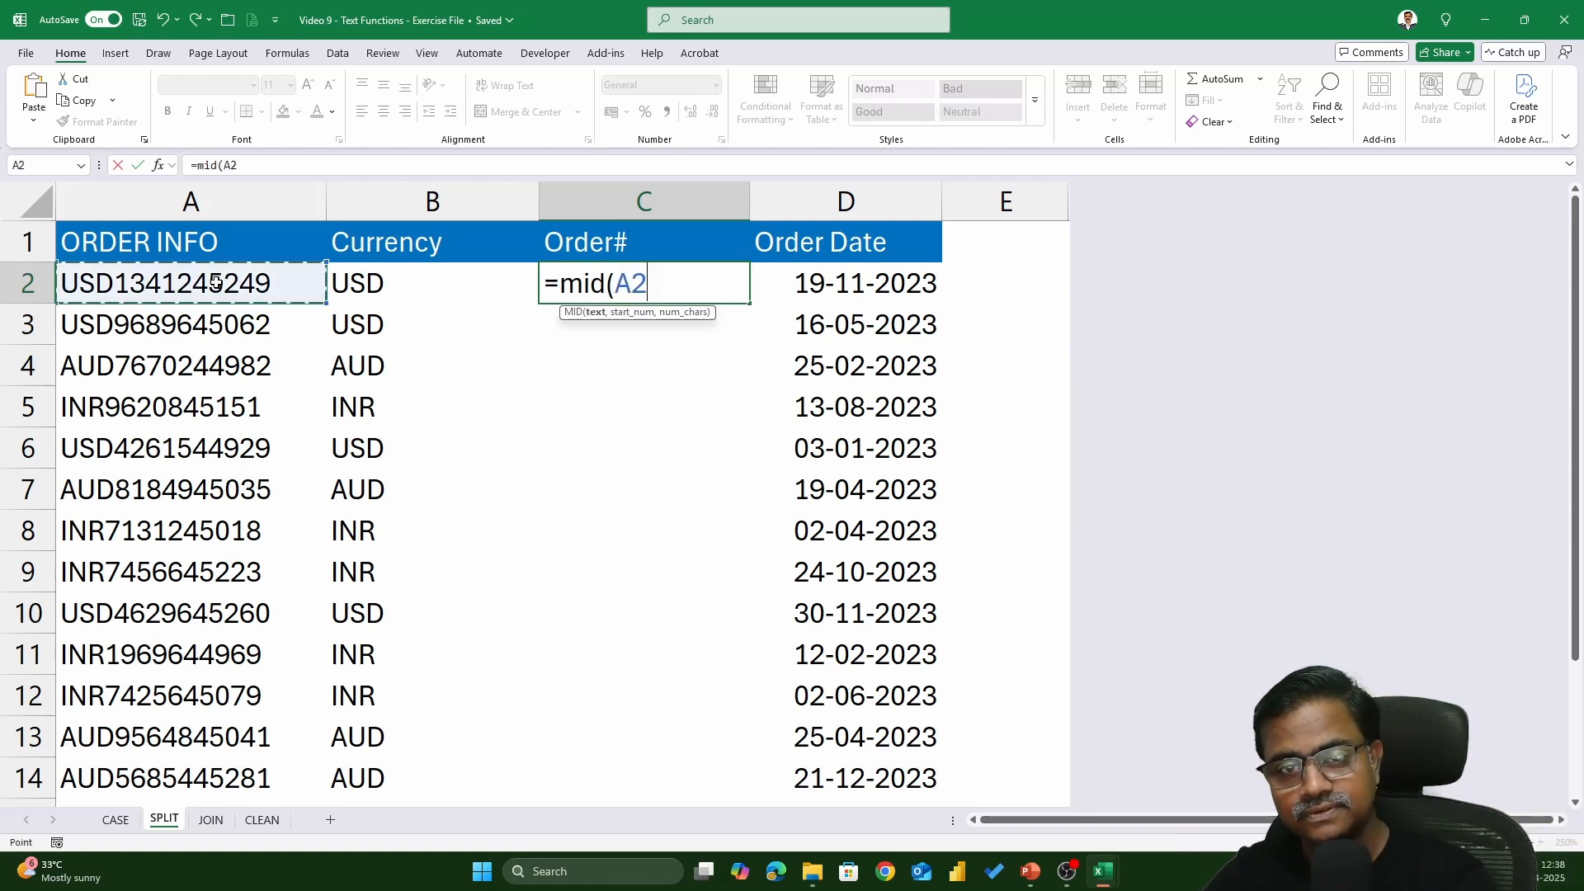
pyautogui.write(',')
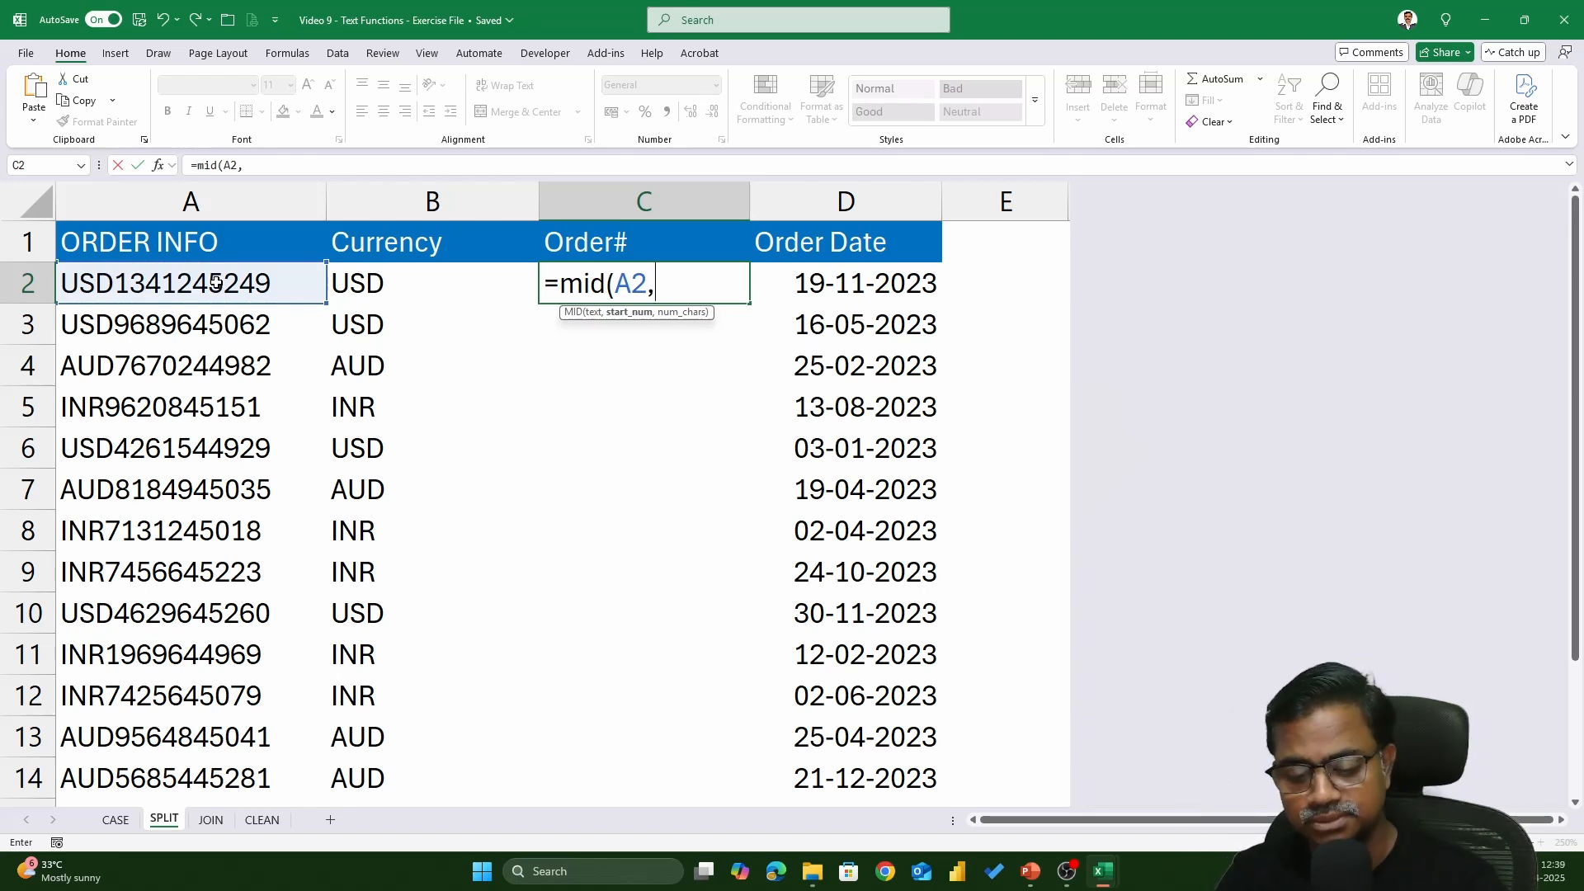
pyautogui.write('4')
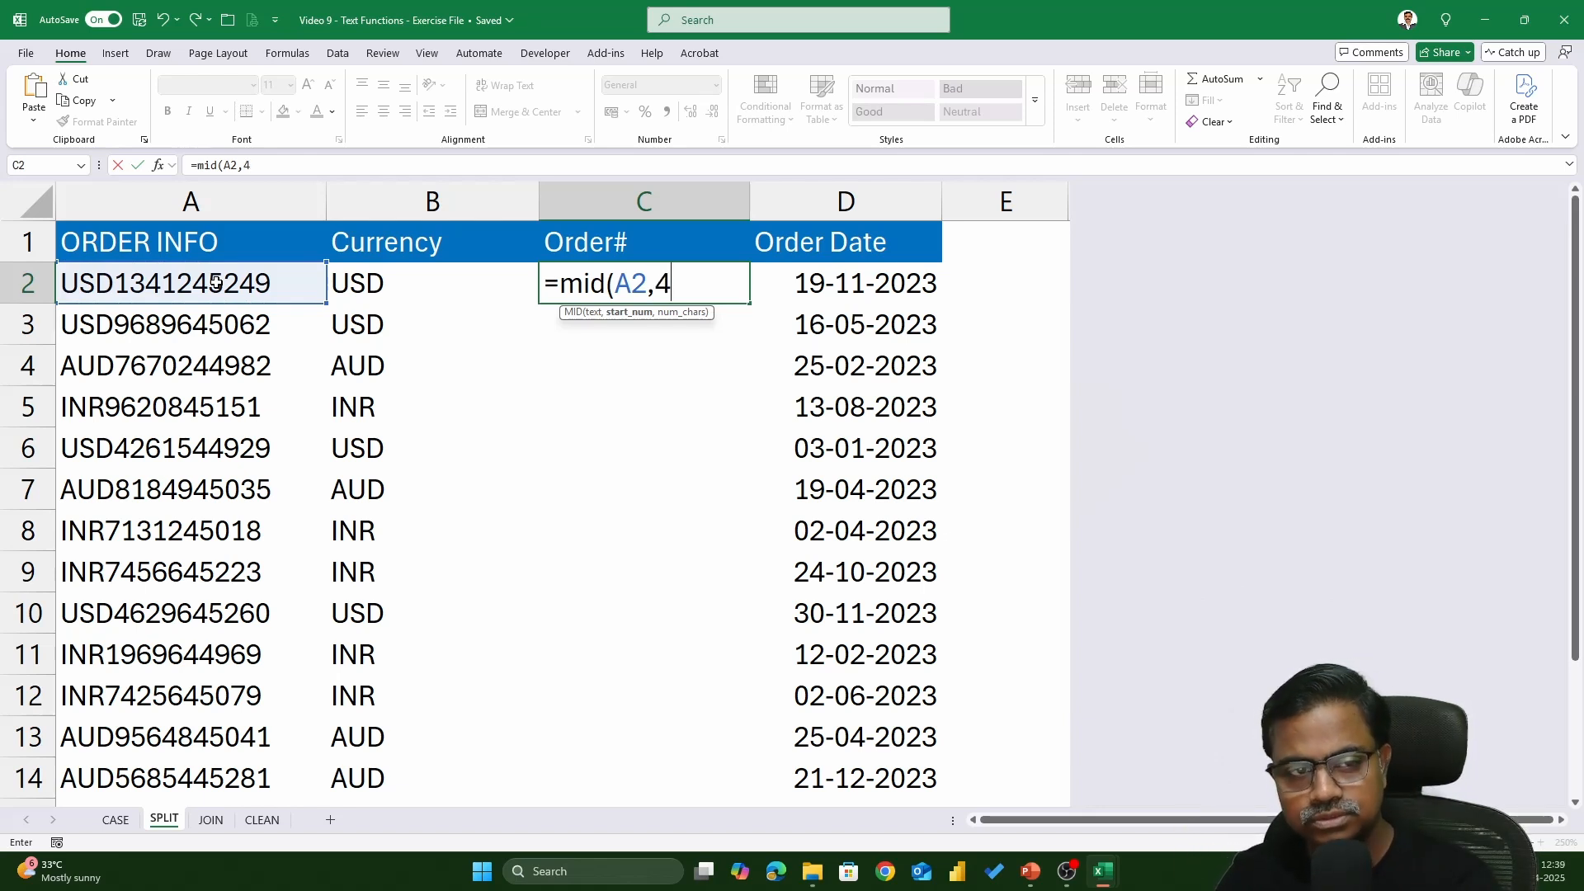
pyautogui.write(',')
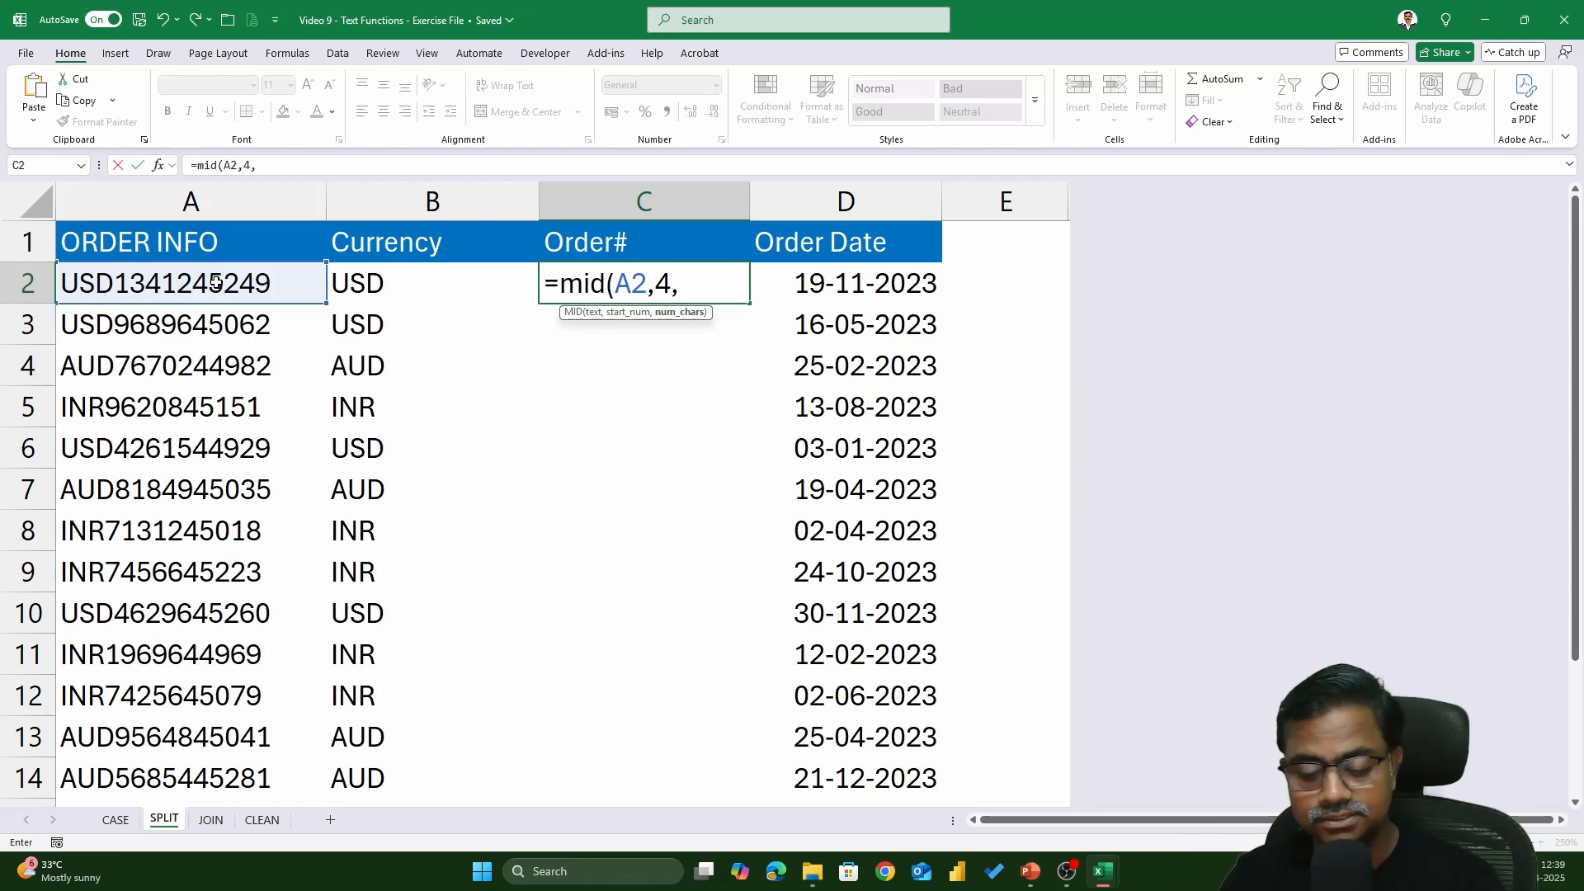
pyautogui.write('5')
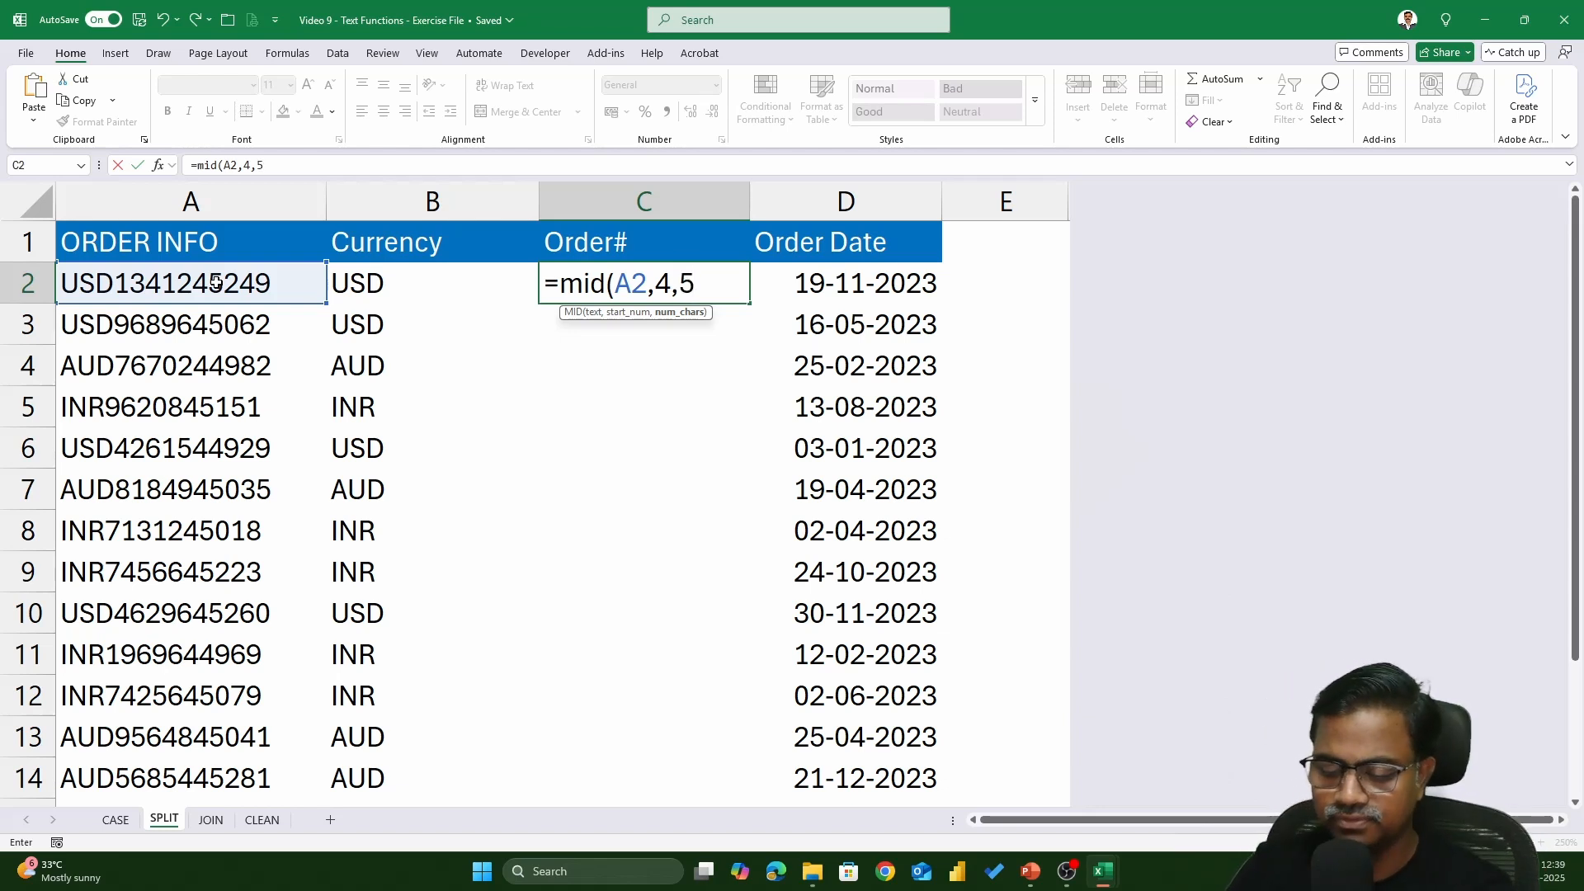
pyautogui.write(')')
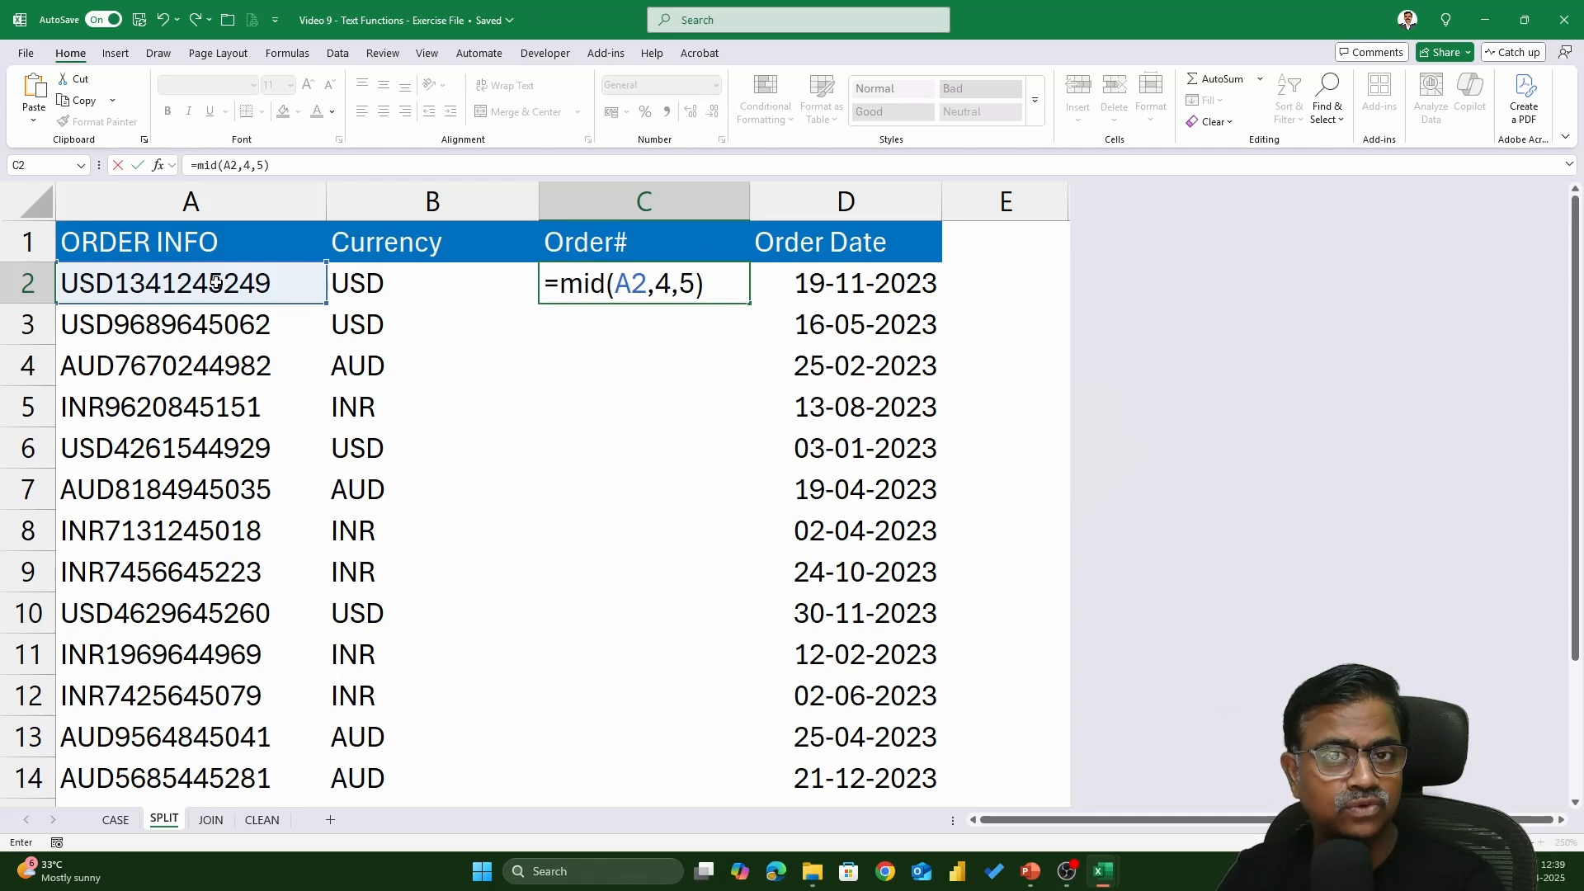
pyautogui.press('Return')
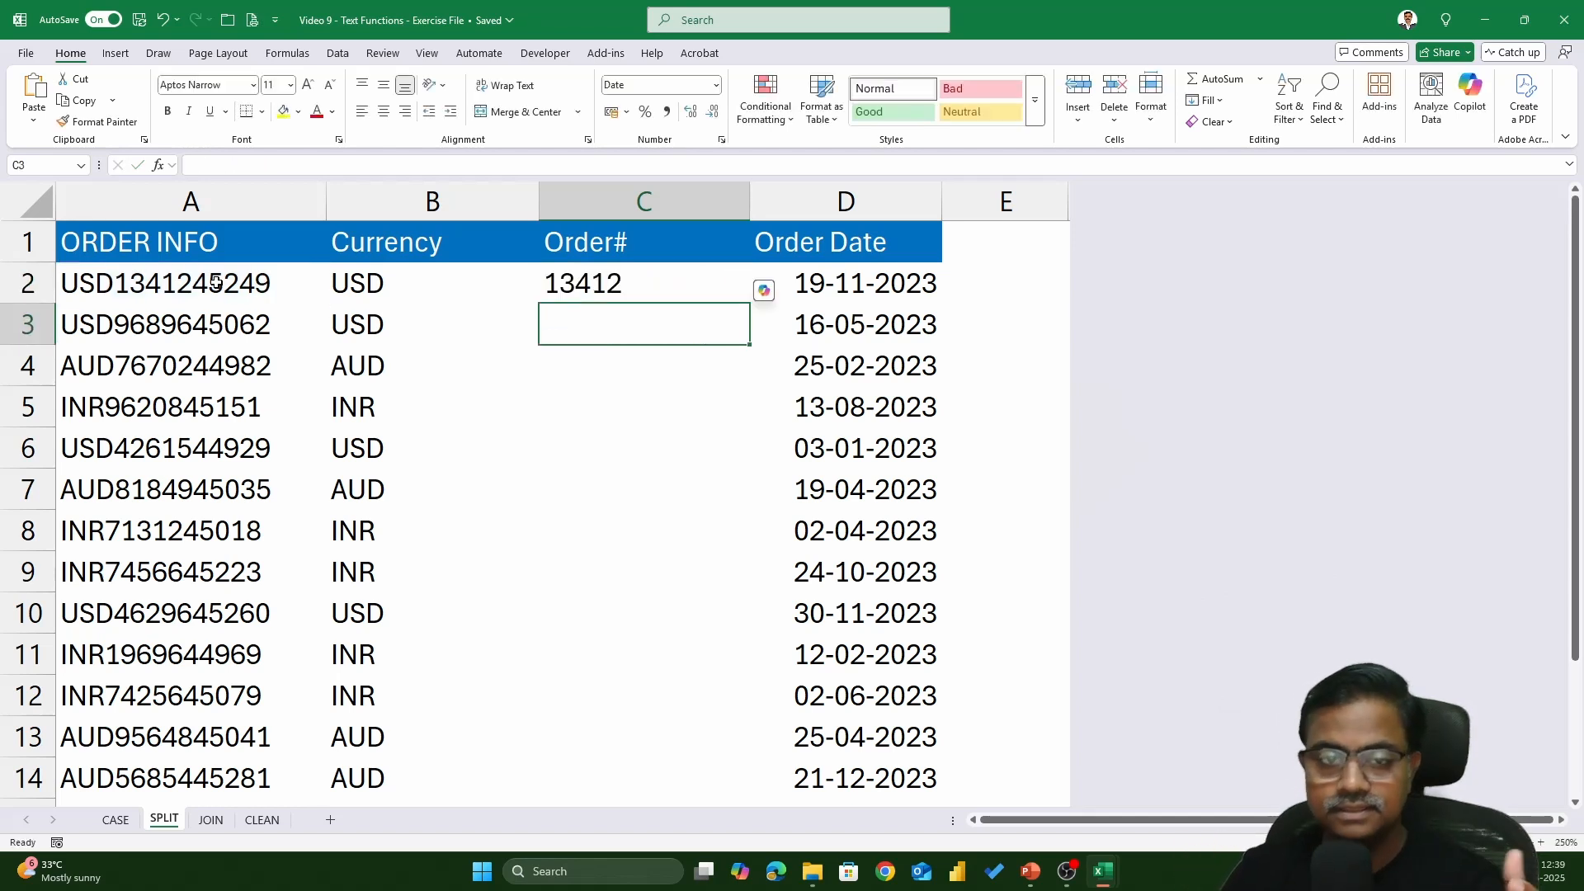
pyautogui.click(709, 282)
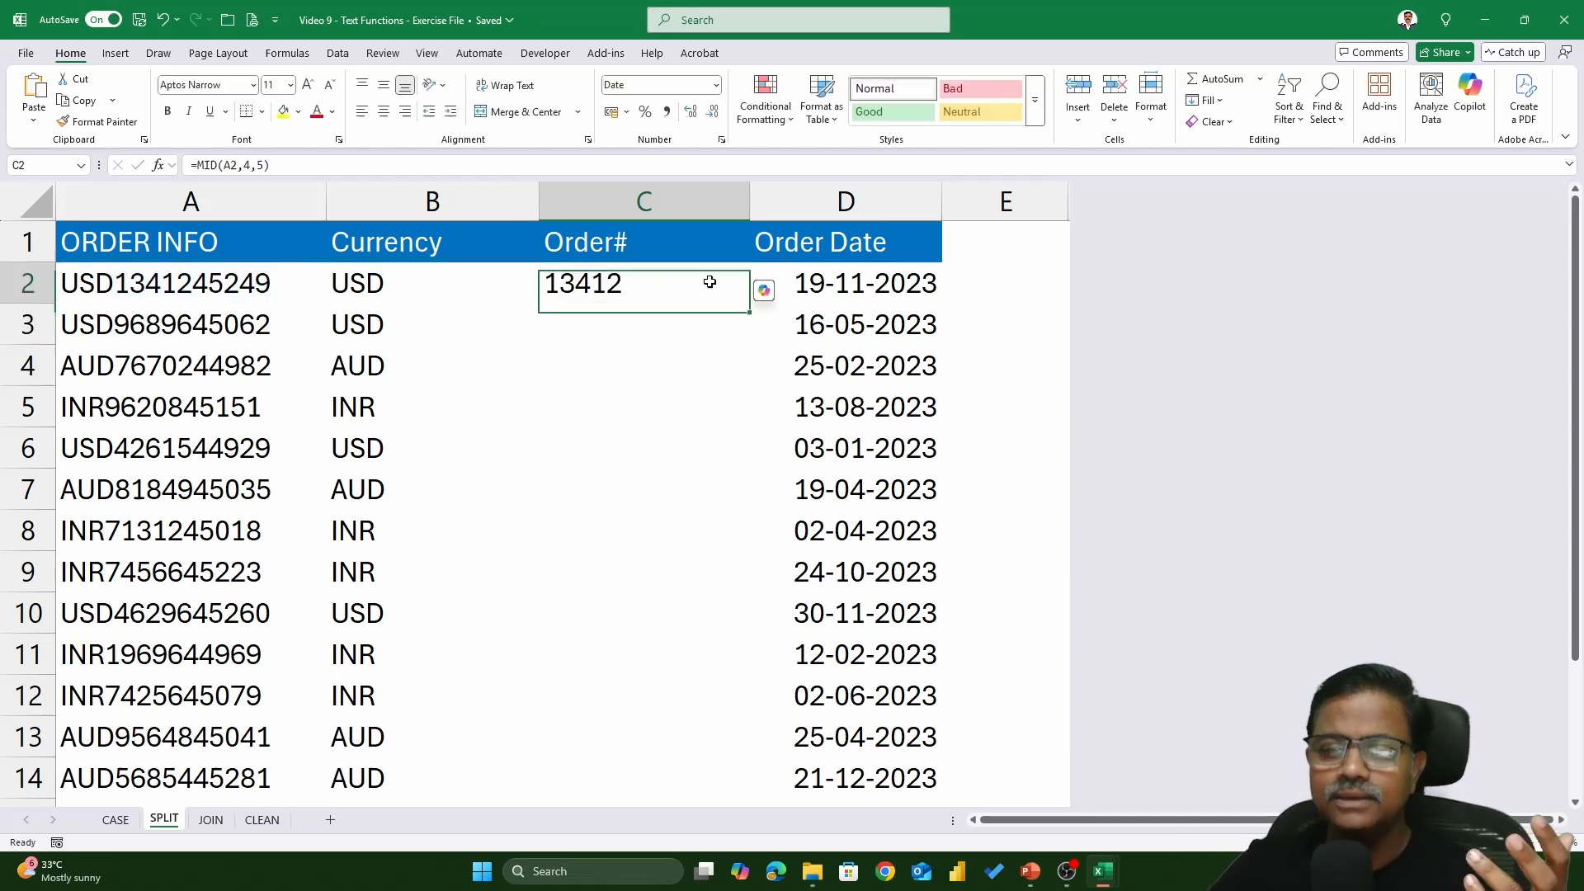
pyautogui.doubleClick(749, 309)
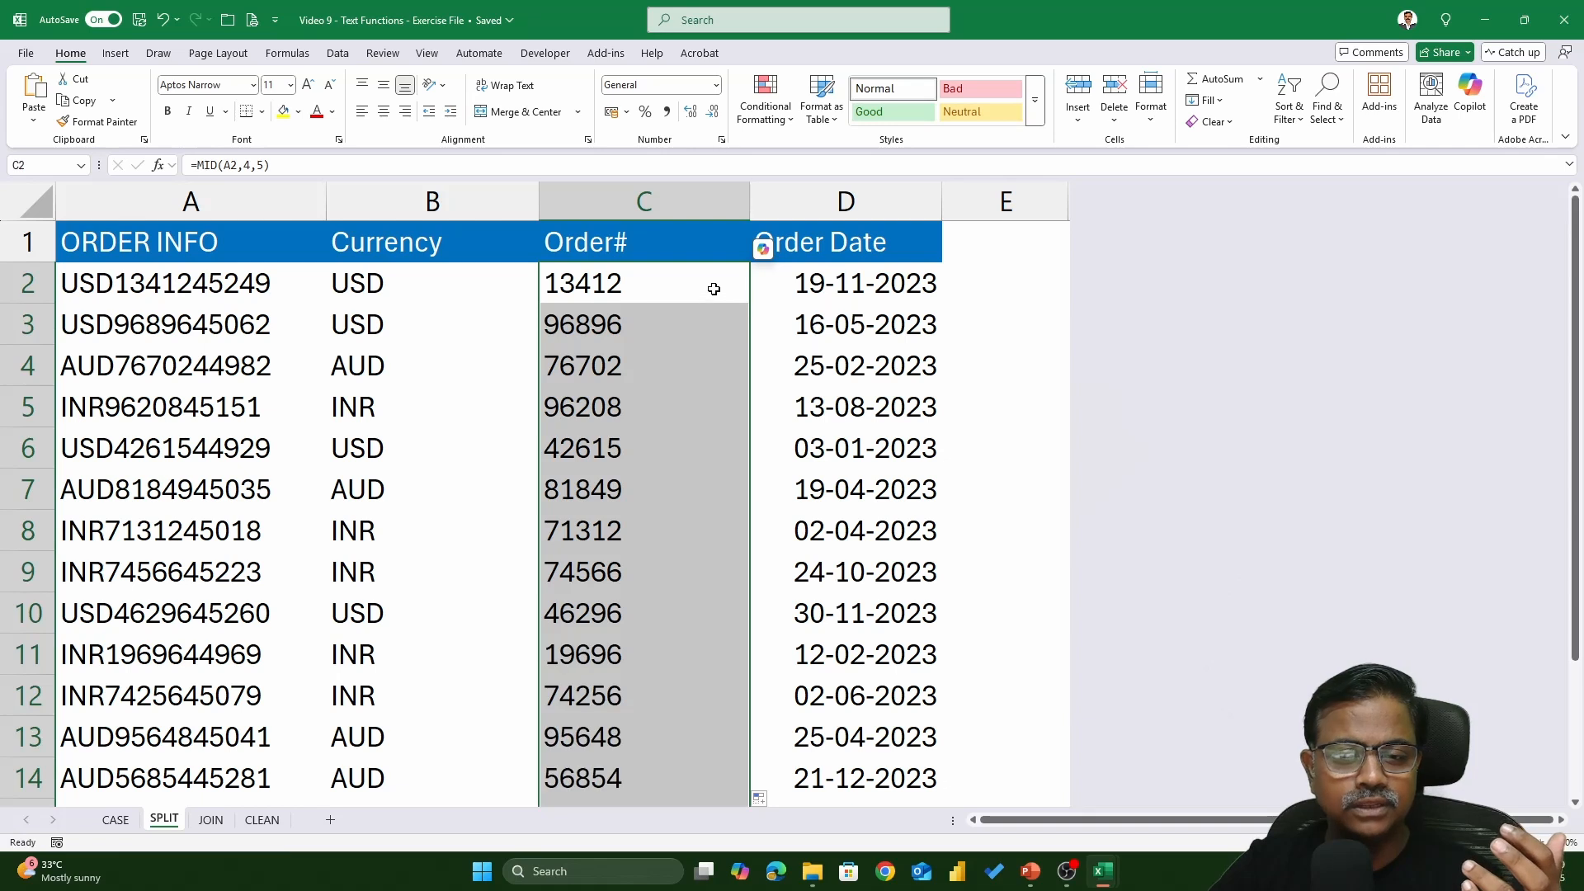
pyautogui.doubleClick(716, 289)
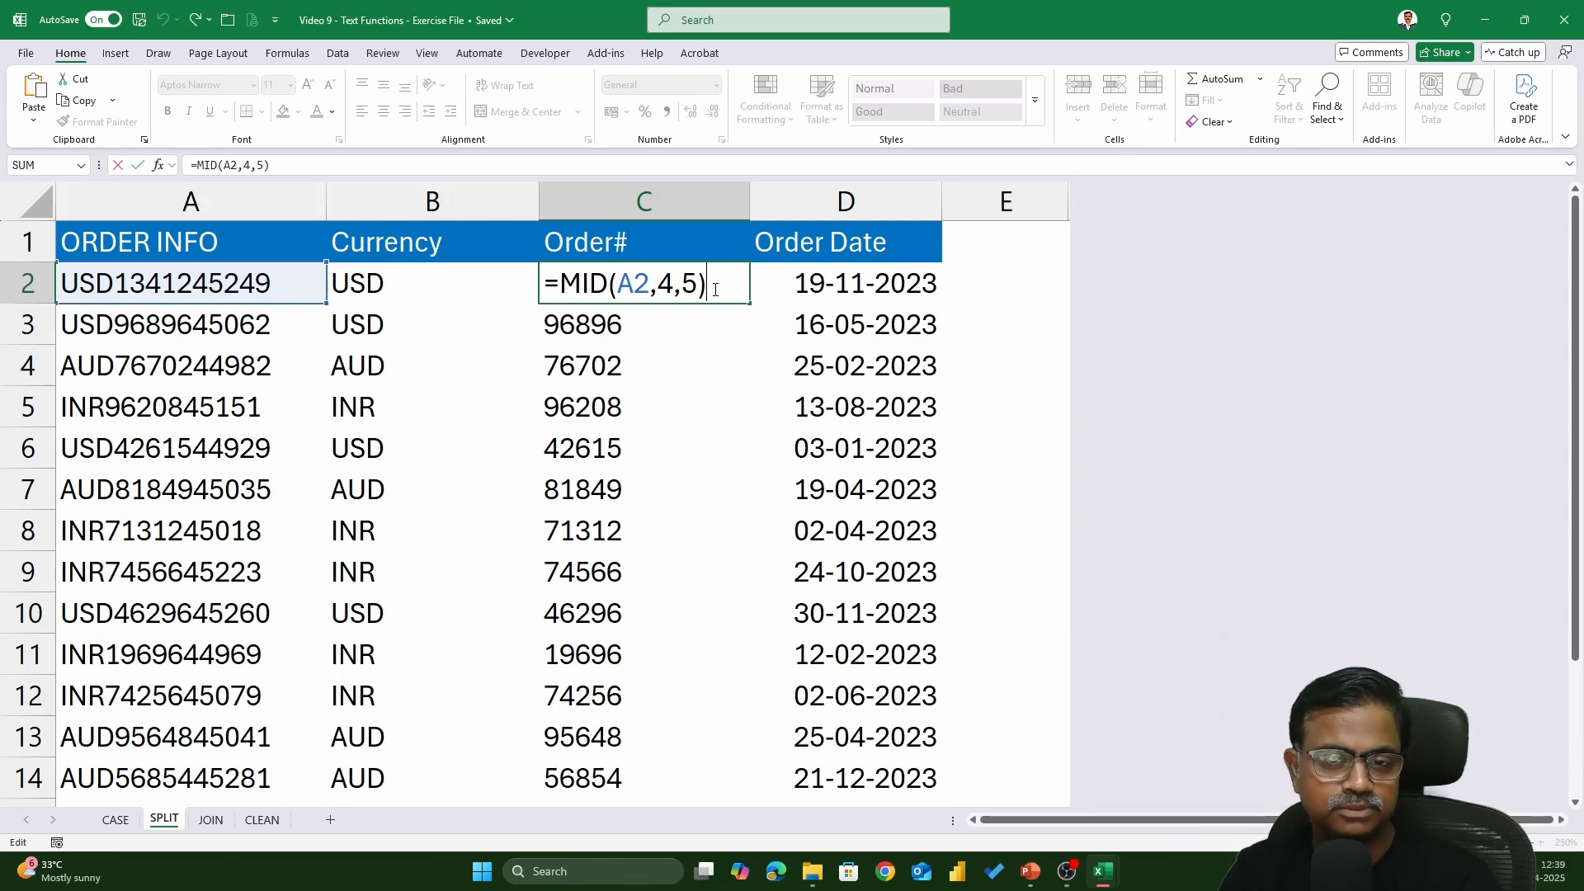
pyautogui.hotkey('ctrl', 'Return')
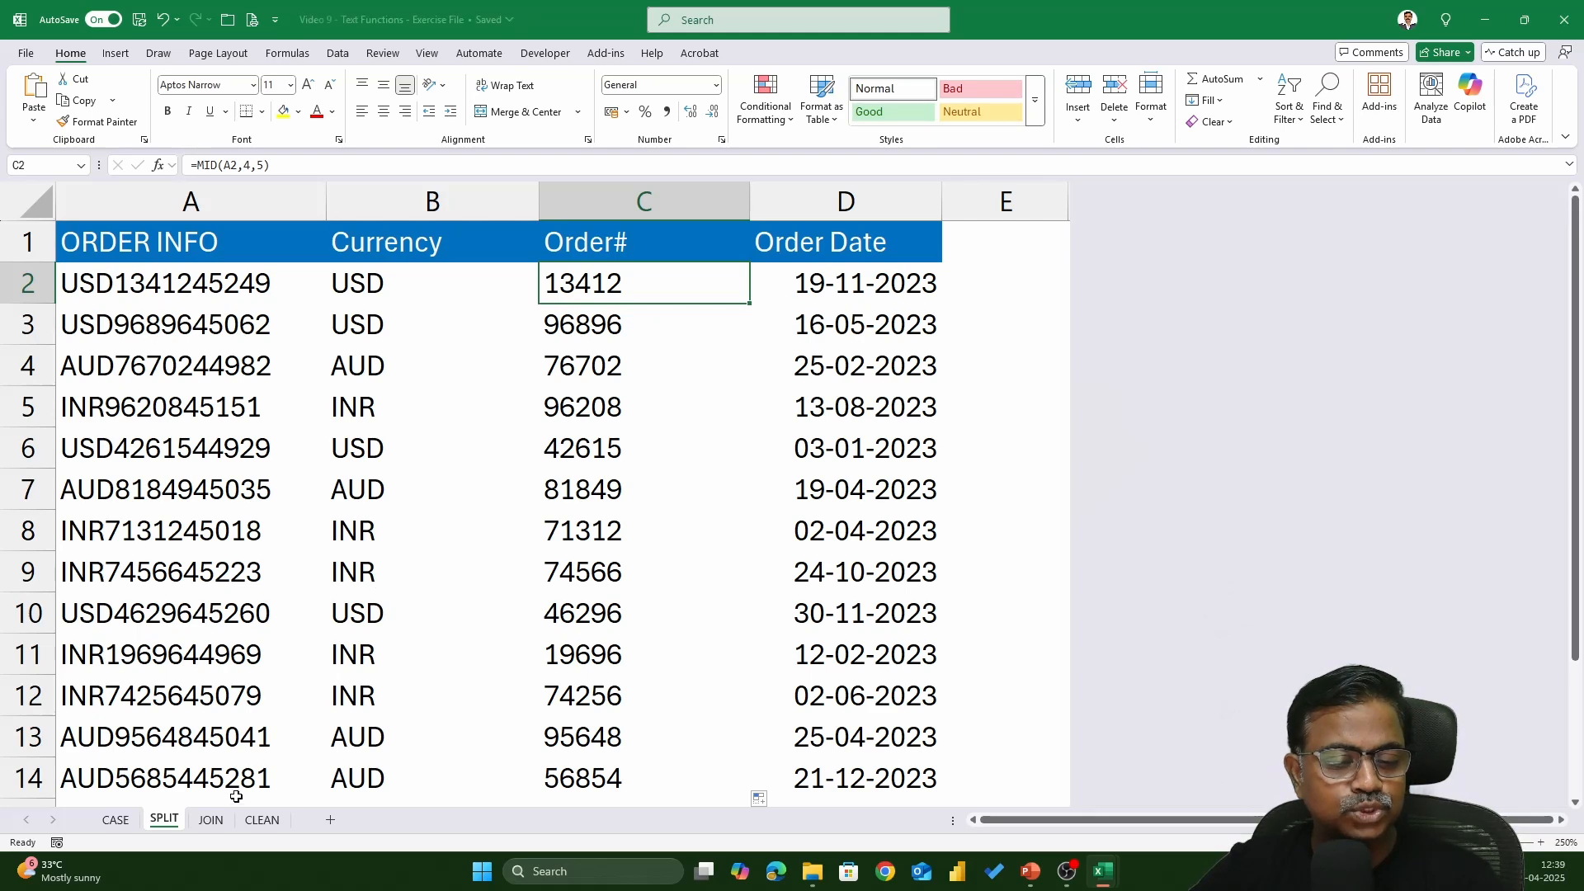
# - On the JOIN sheet, label cell C1 'first name, last name'
pyautogui.click(211, 824)
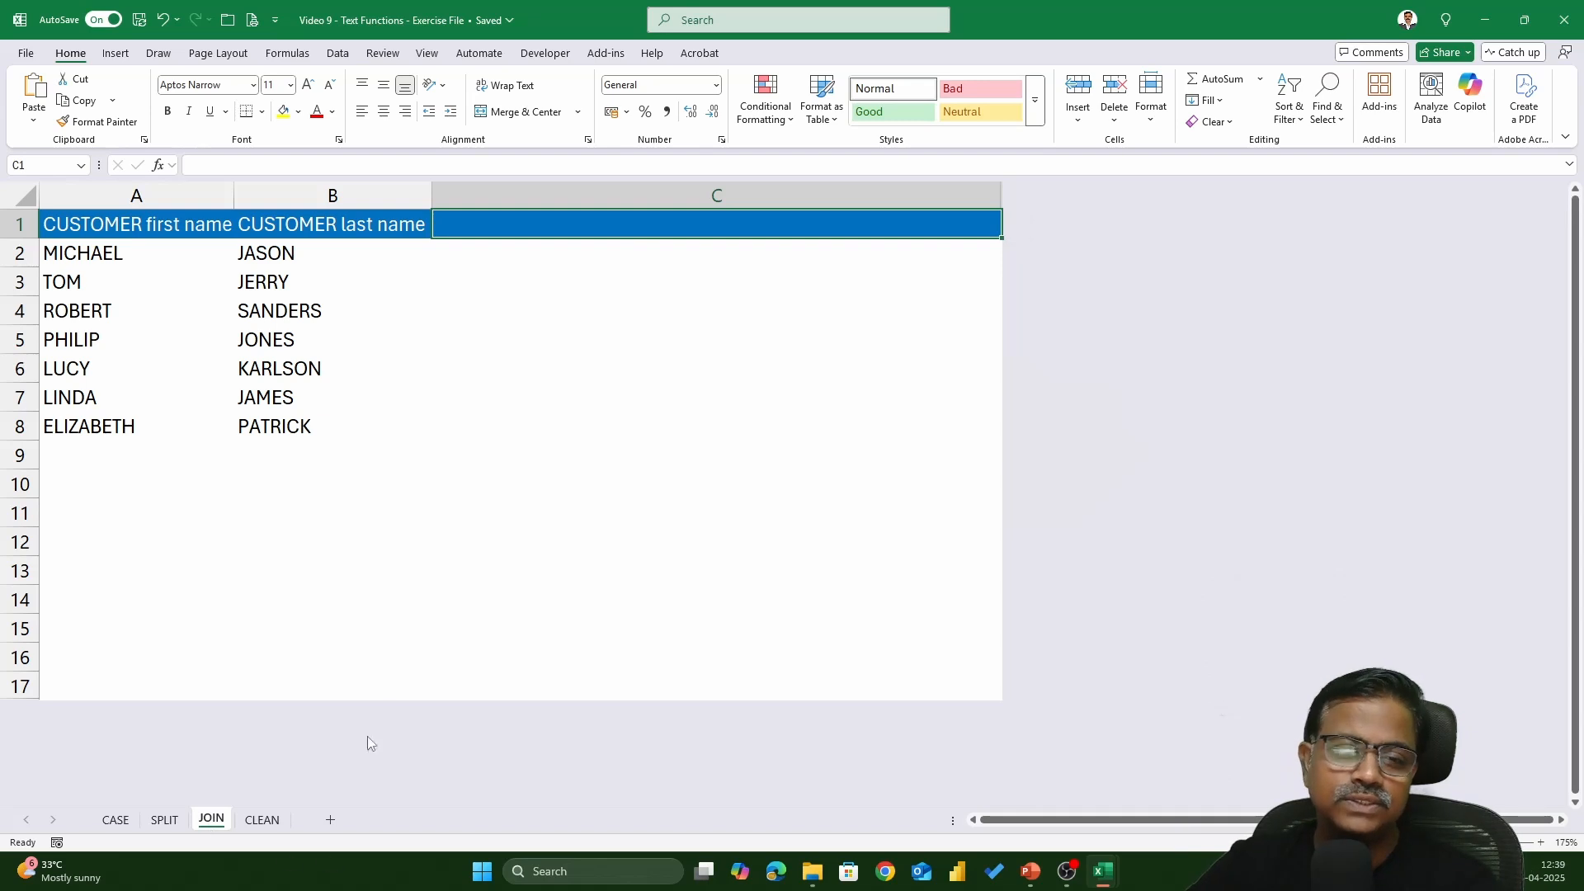
pyautogui.click(151, 263)
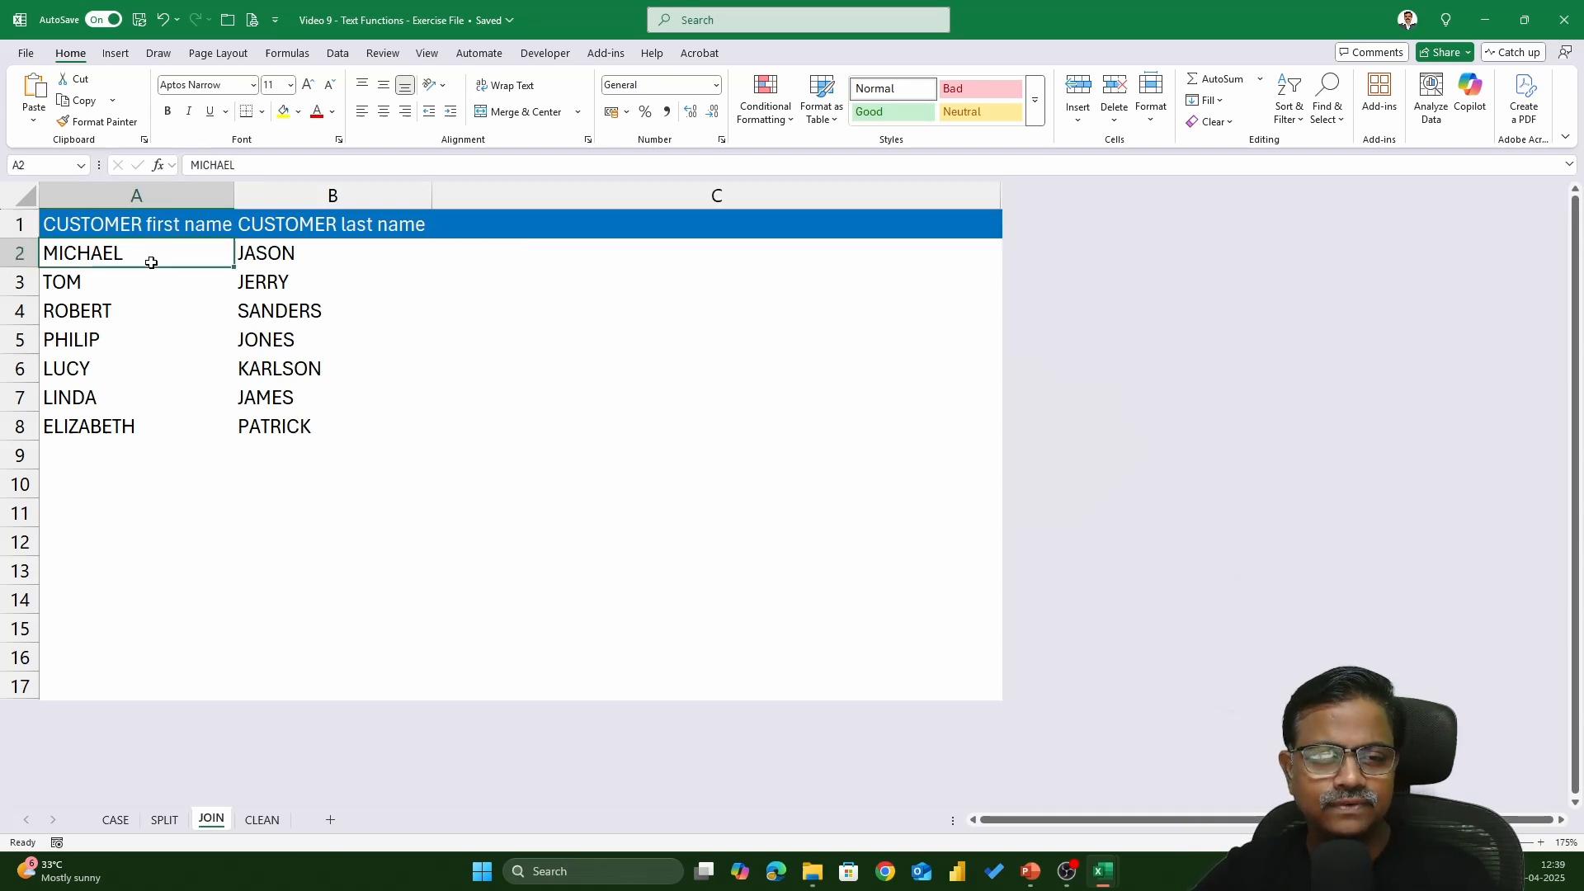
pyautogui.click(318, 259)
pyautogui.click(665, 226)
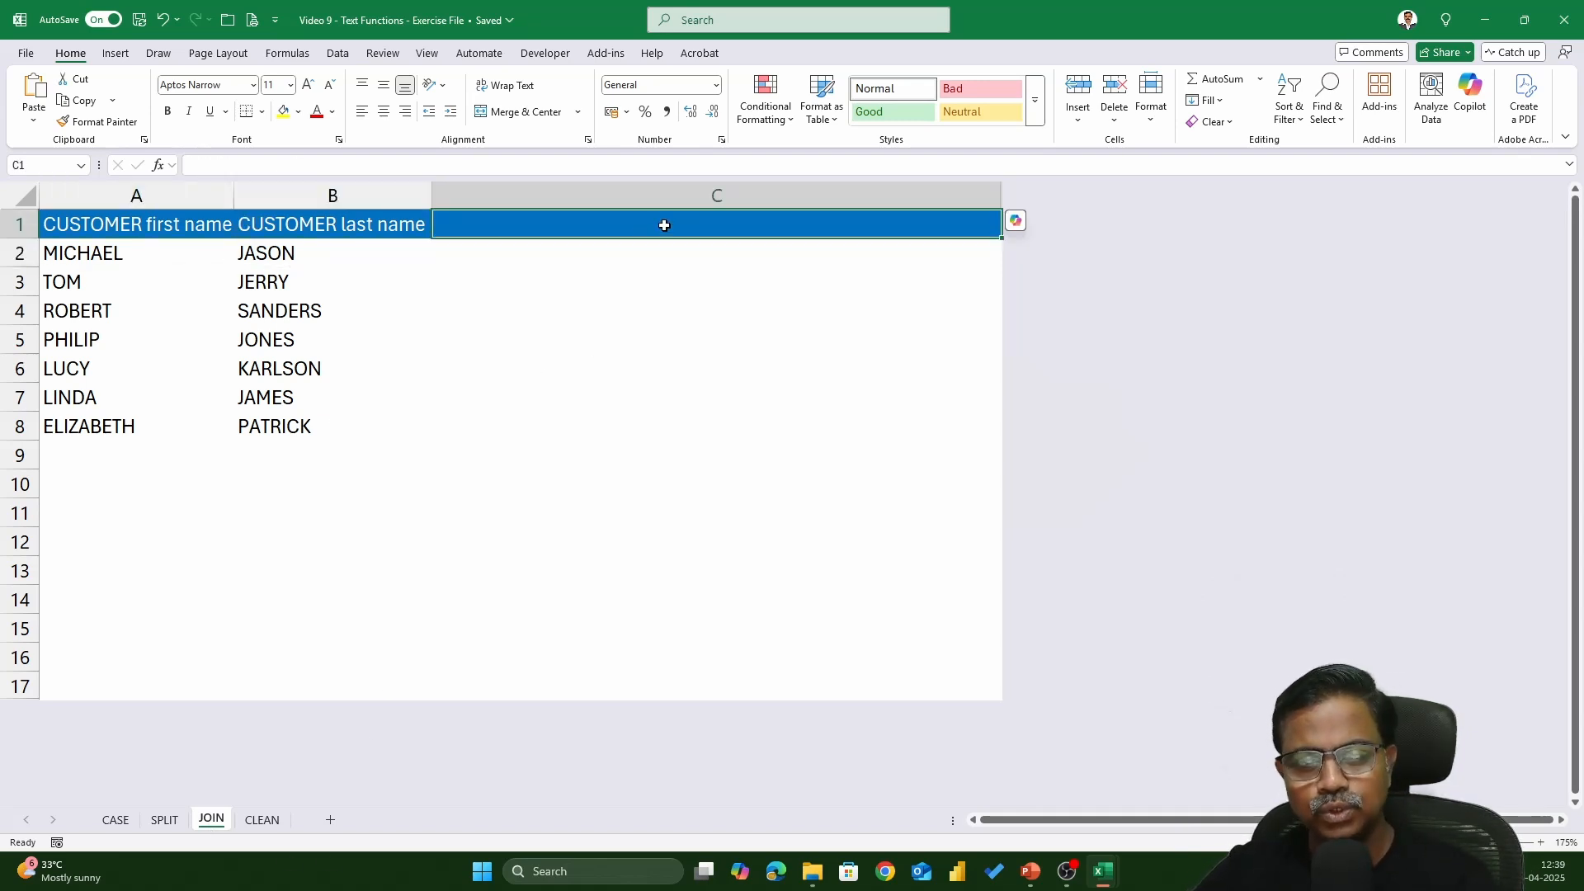
pyautogui.write('first')
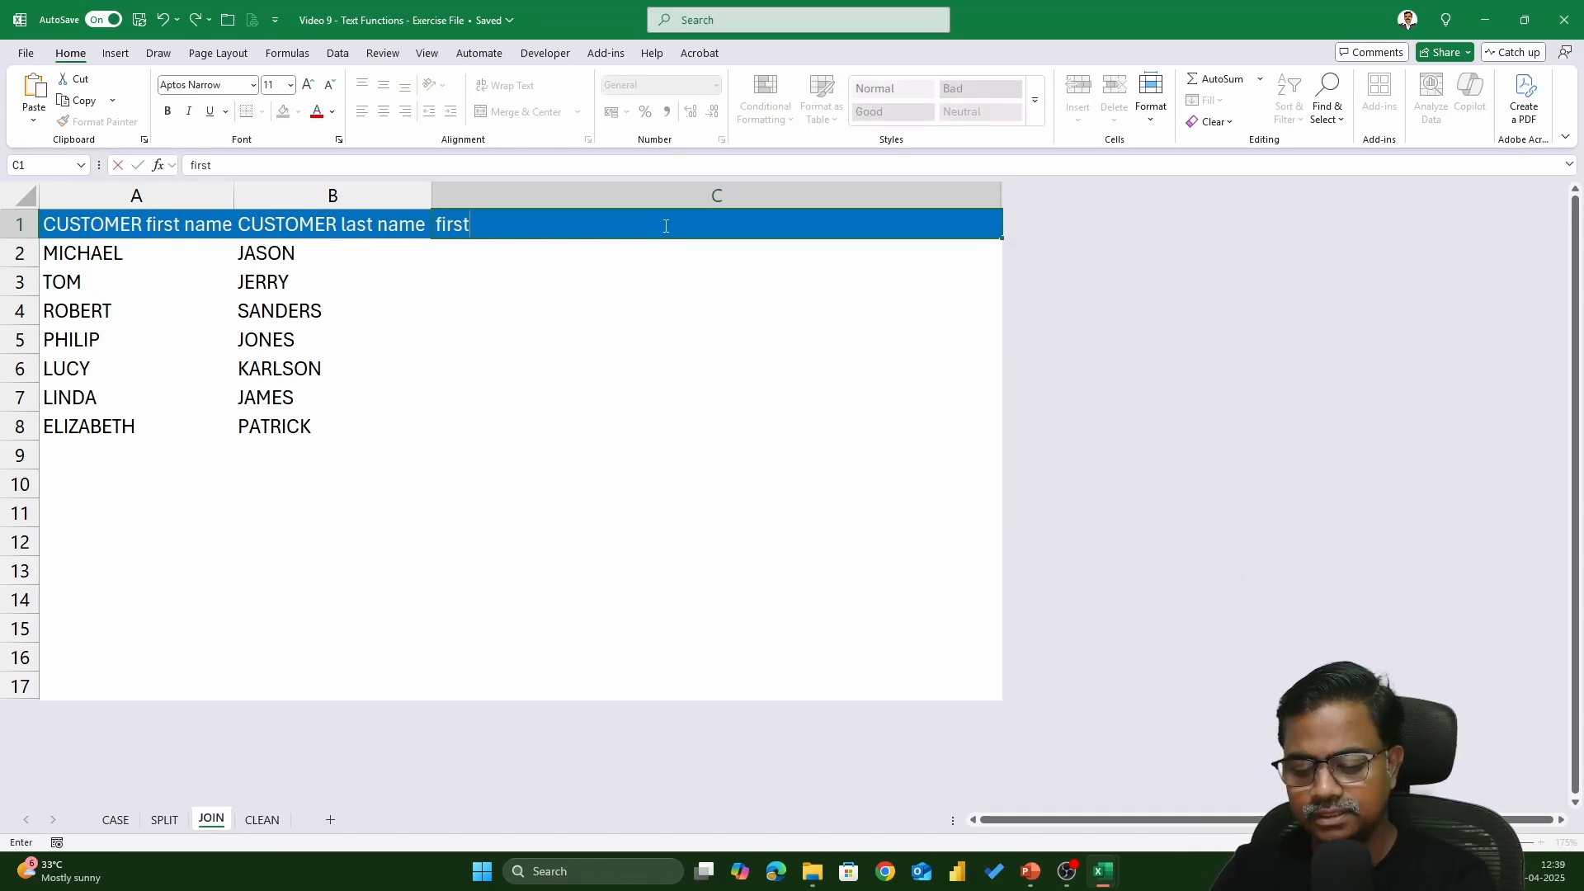
pyautogui.write(' name,')
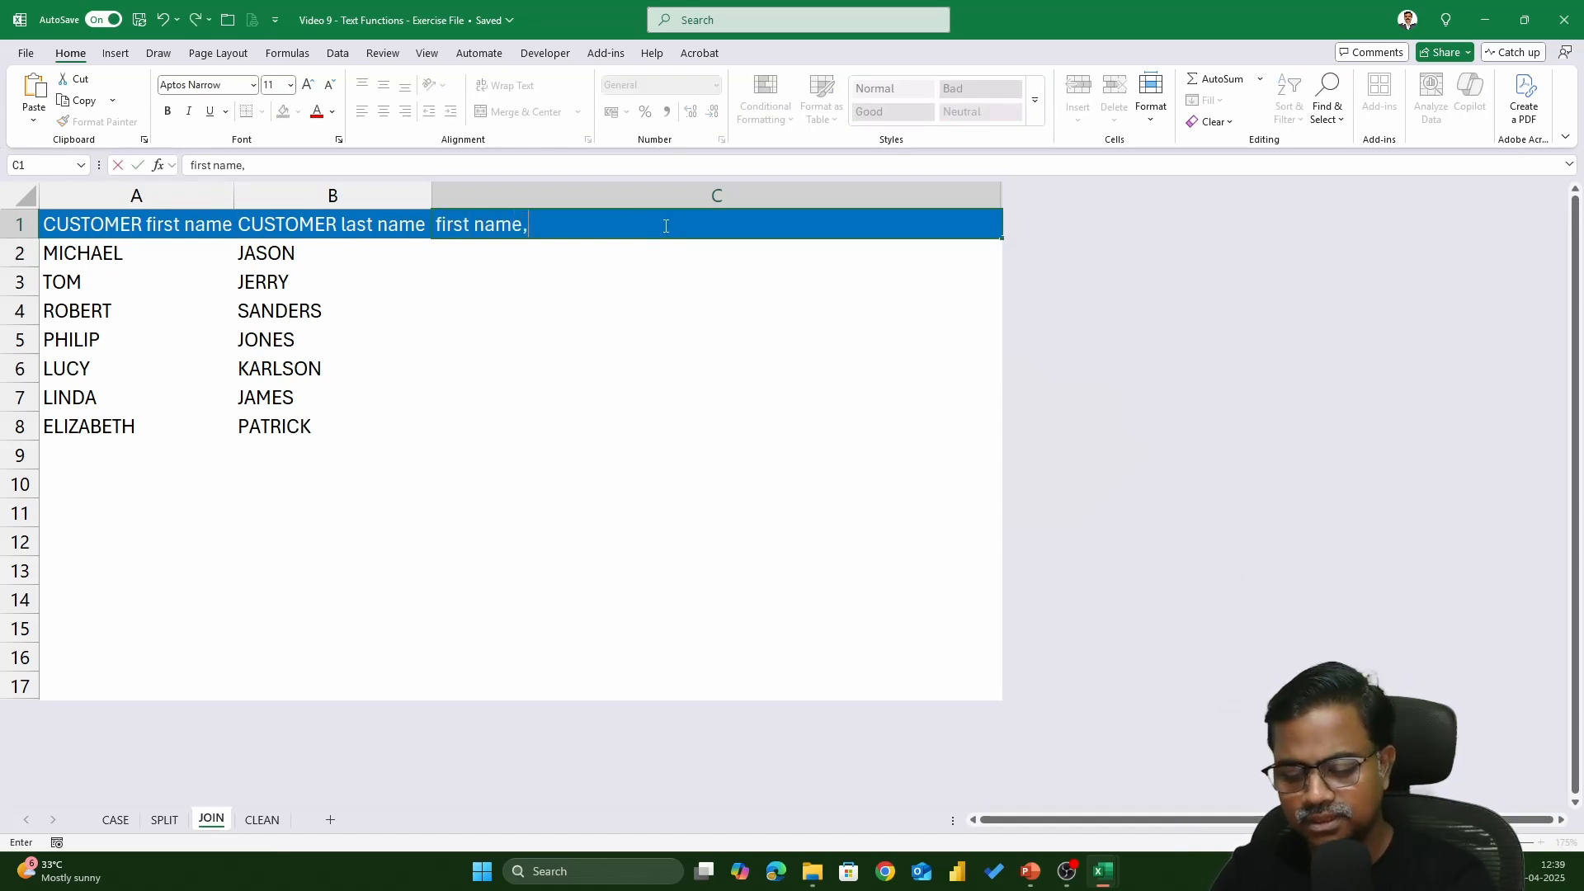
pyautogui.write(' last name')
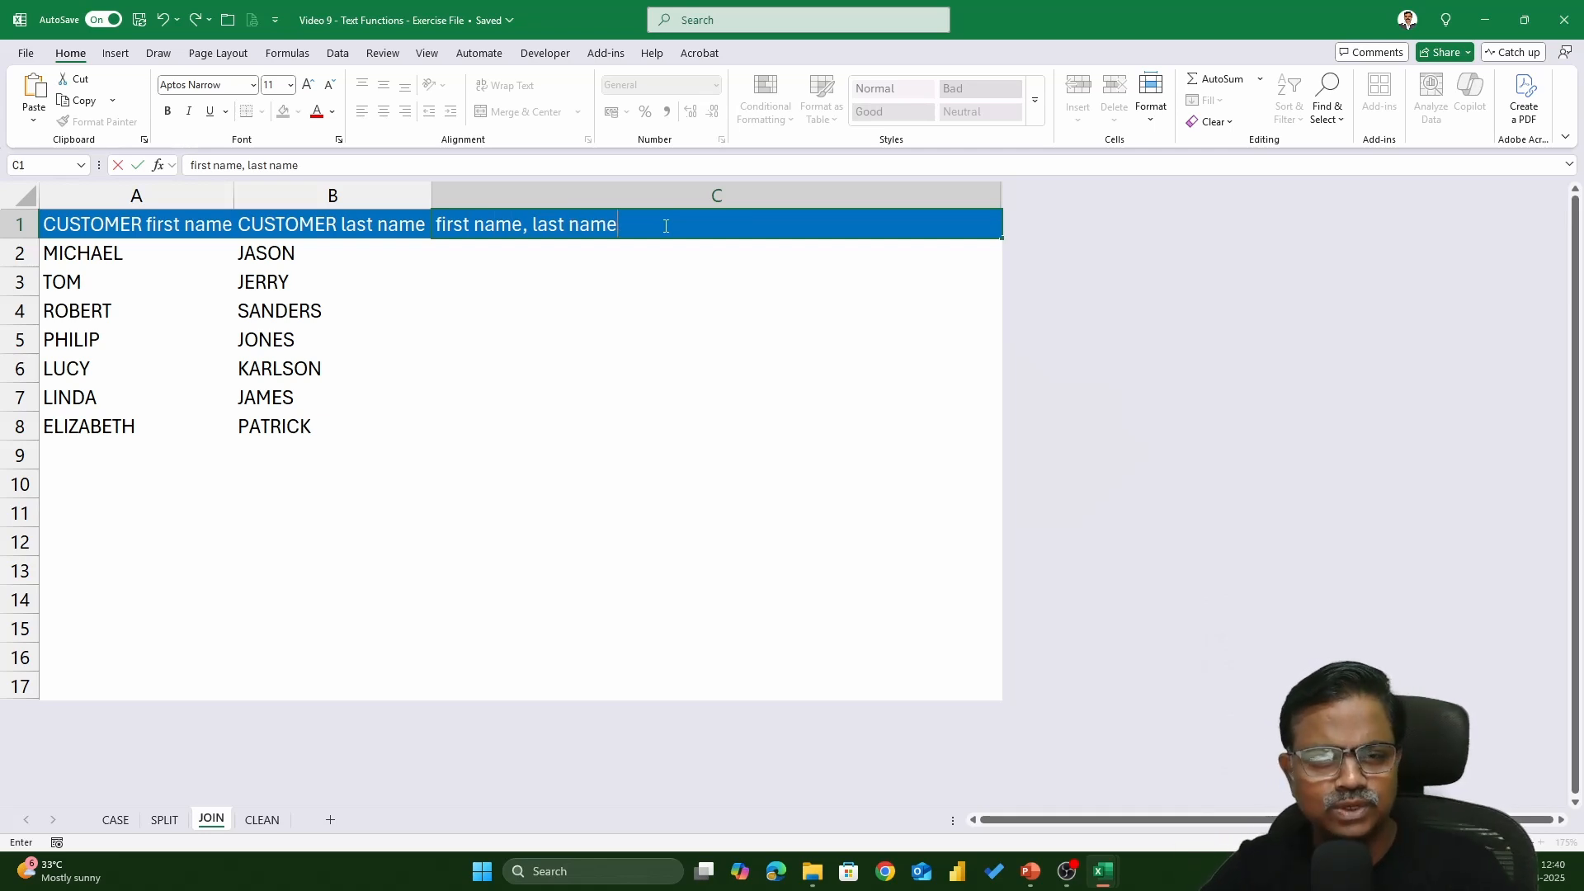
pyautogui.press('Return')
# - Enter =CONCATENATE(A2,B2) in C2 to join the first and last names
pyautogui.scroll(3, 734, 522)
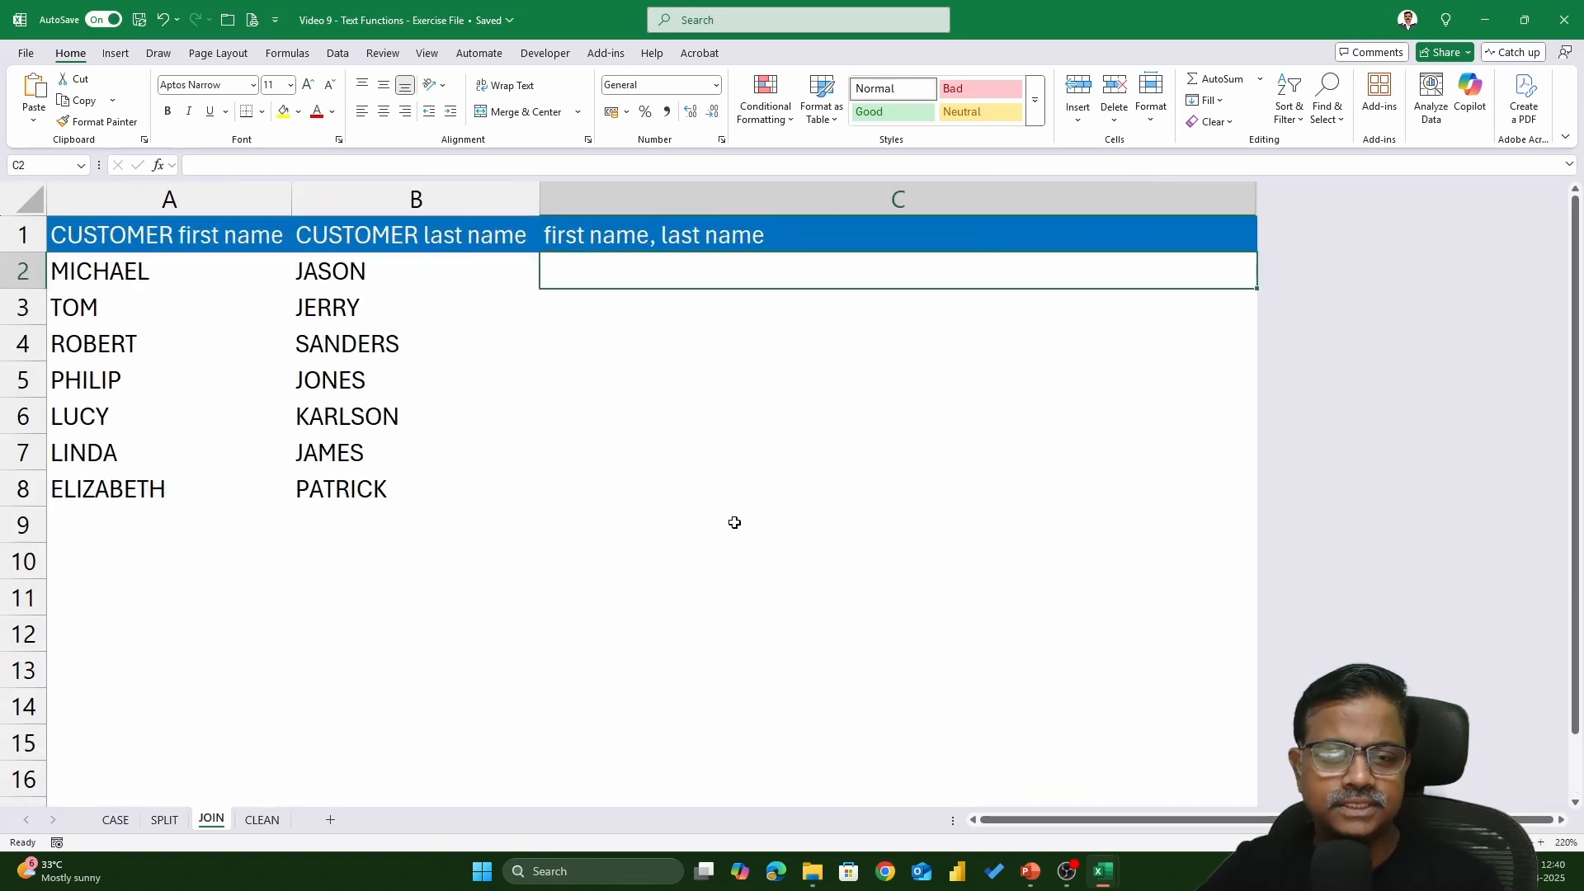
pyautogui.write('-')
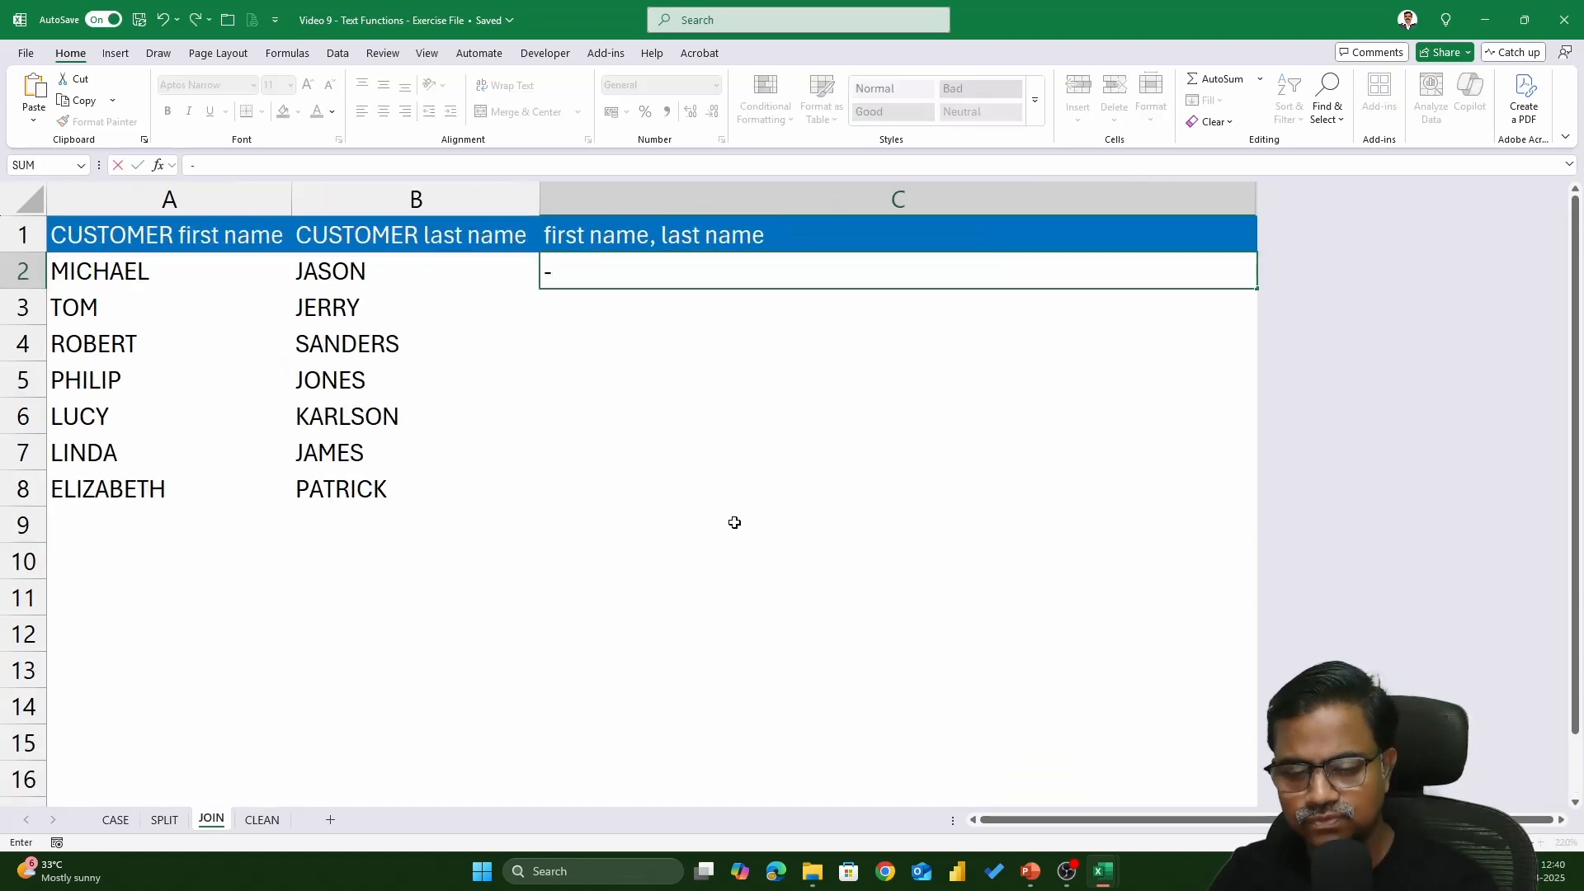
pyautogui.press('BackSpace')
pyautogui.write('=concate')
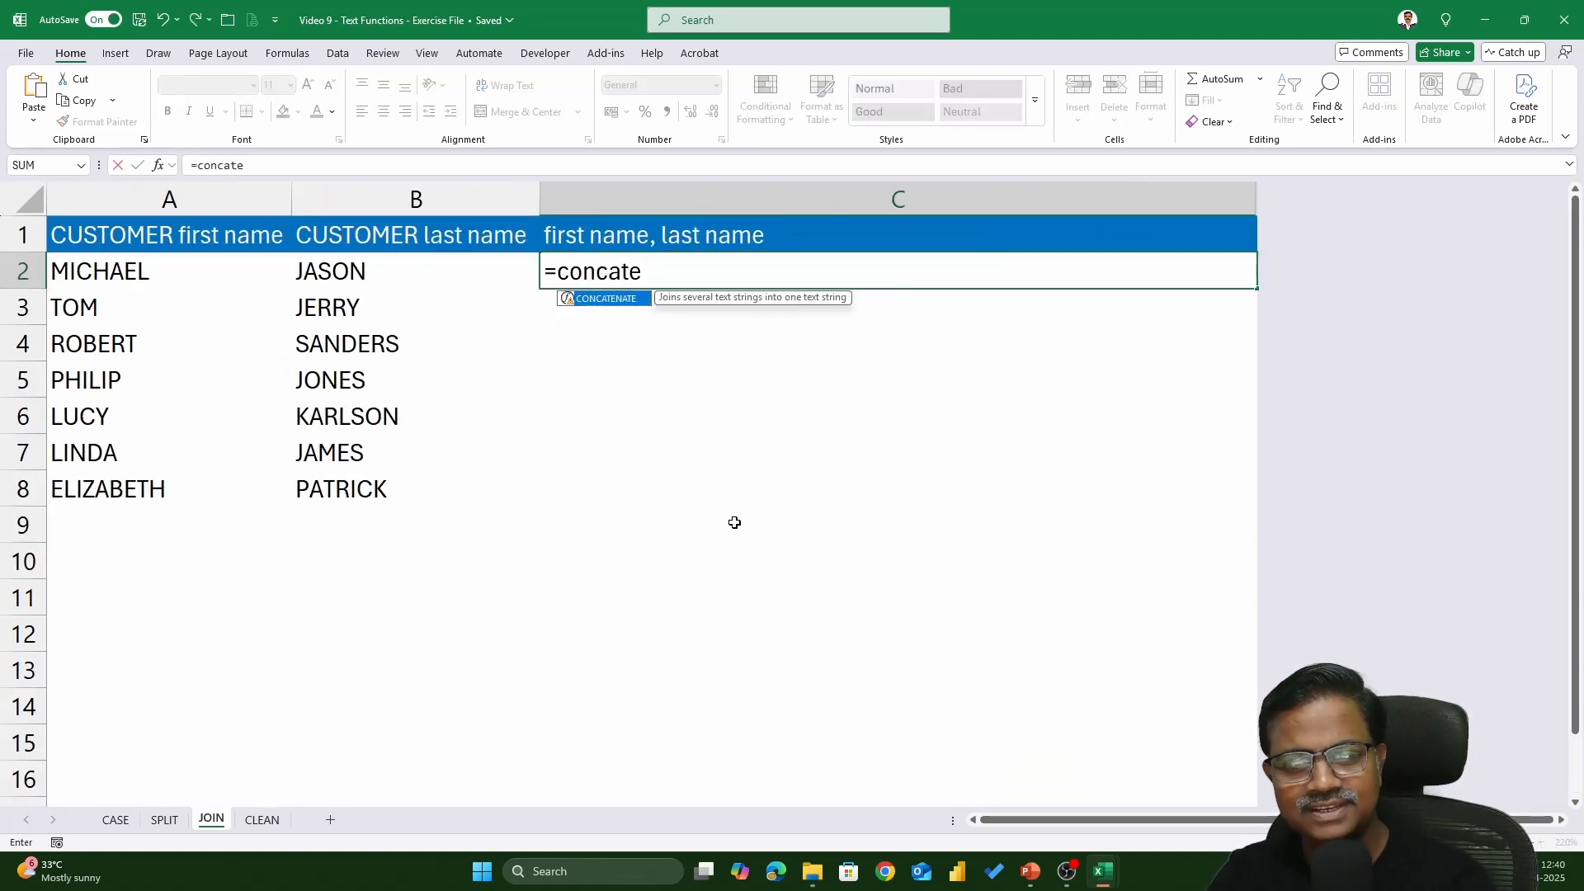
pyautogui.press('Tab')
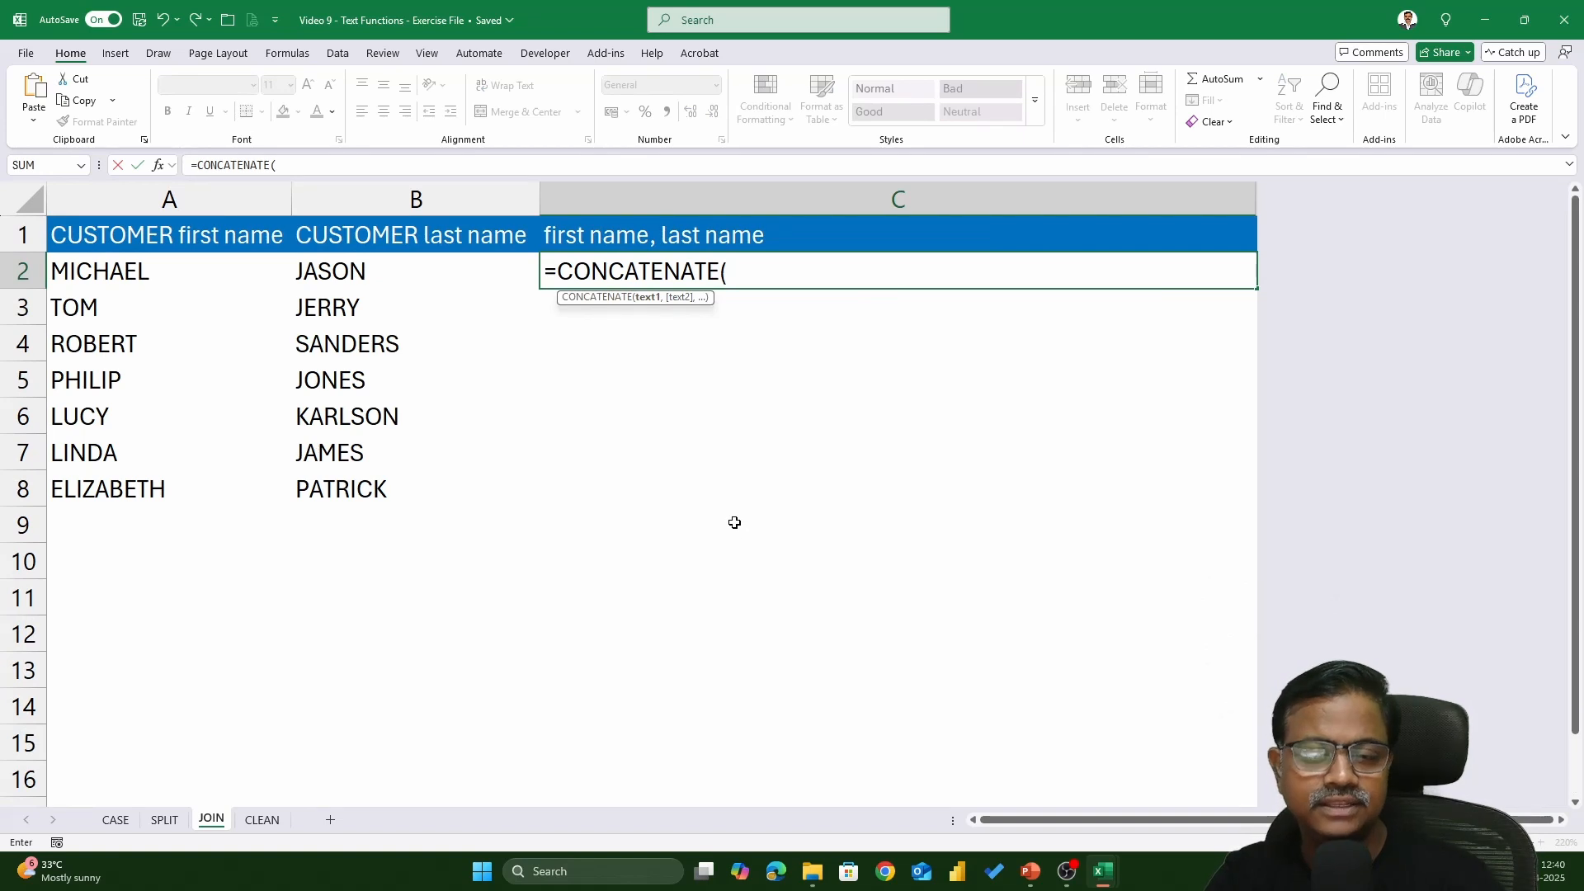
pyautogui.click(135, 275)
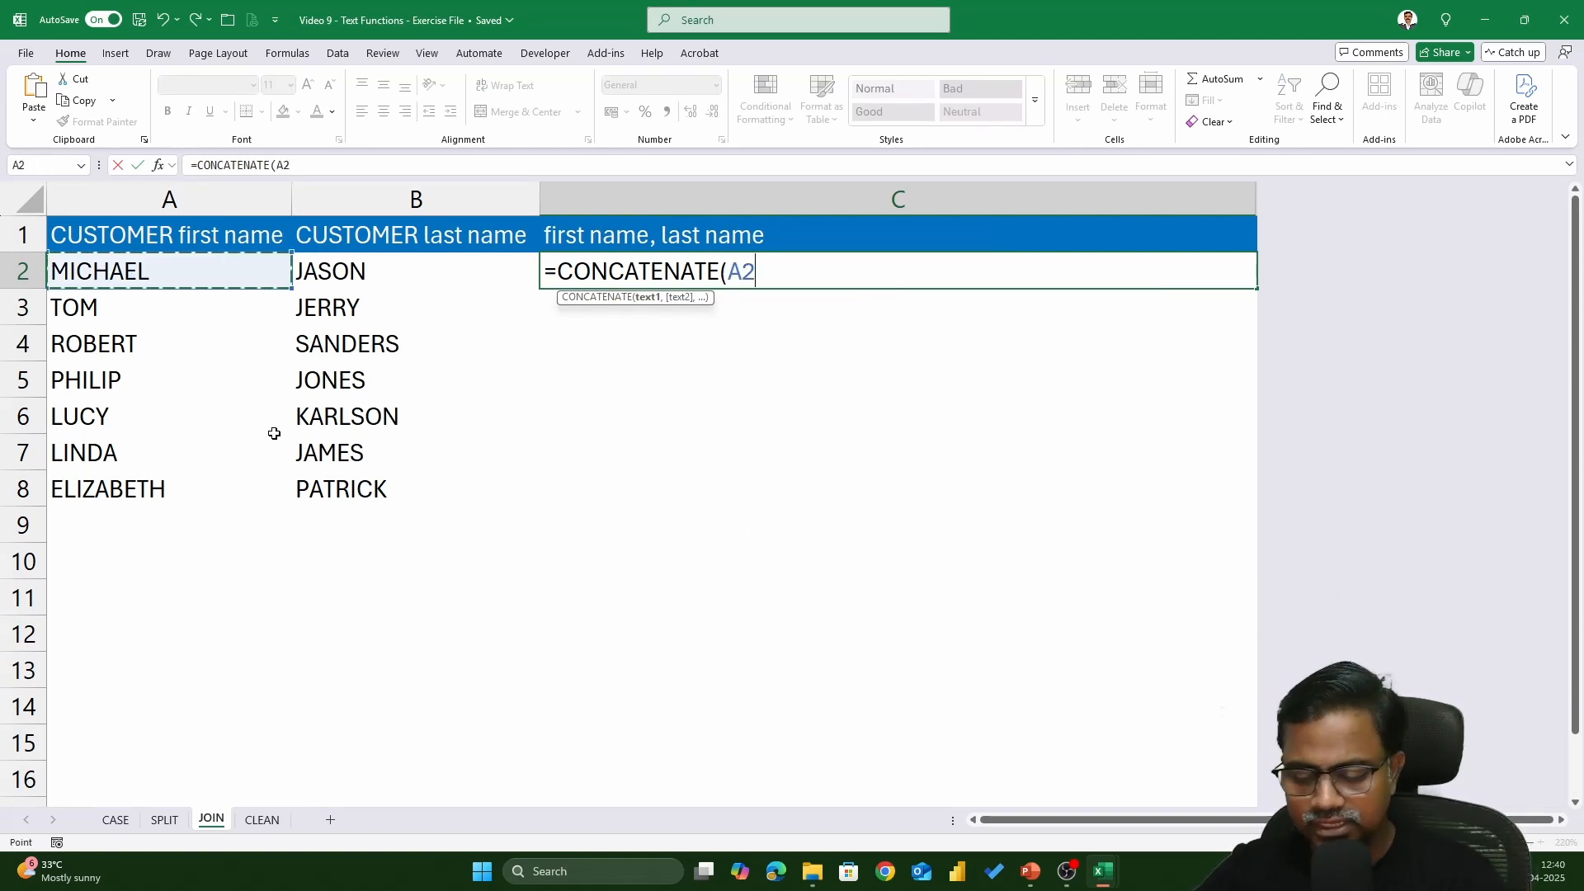
pyautogui.write(',')
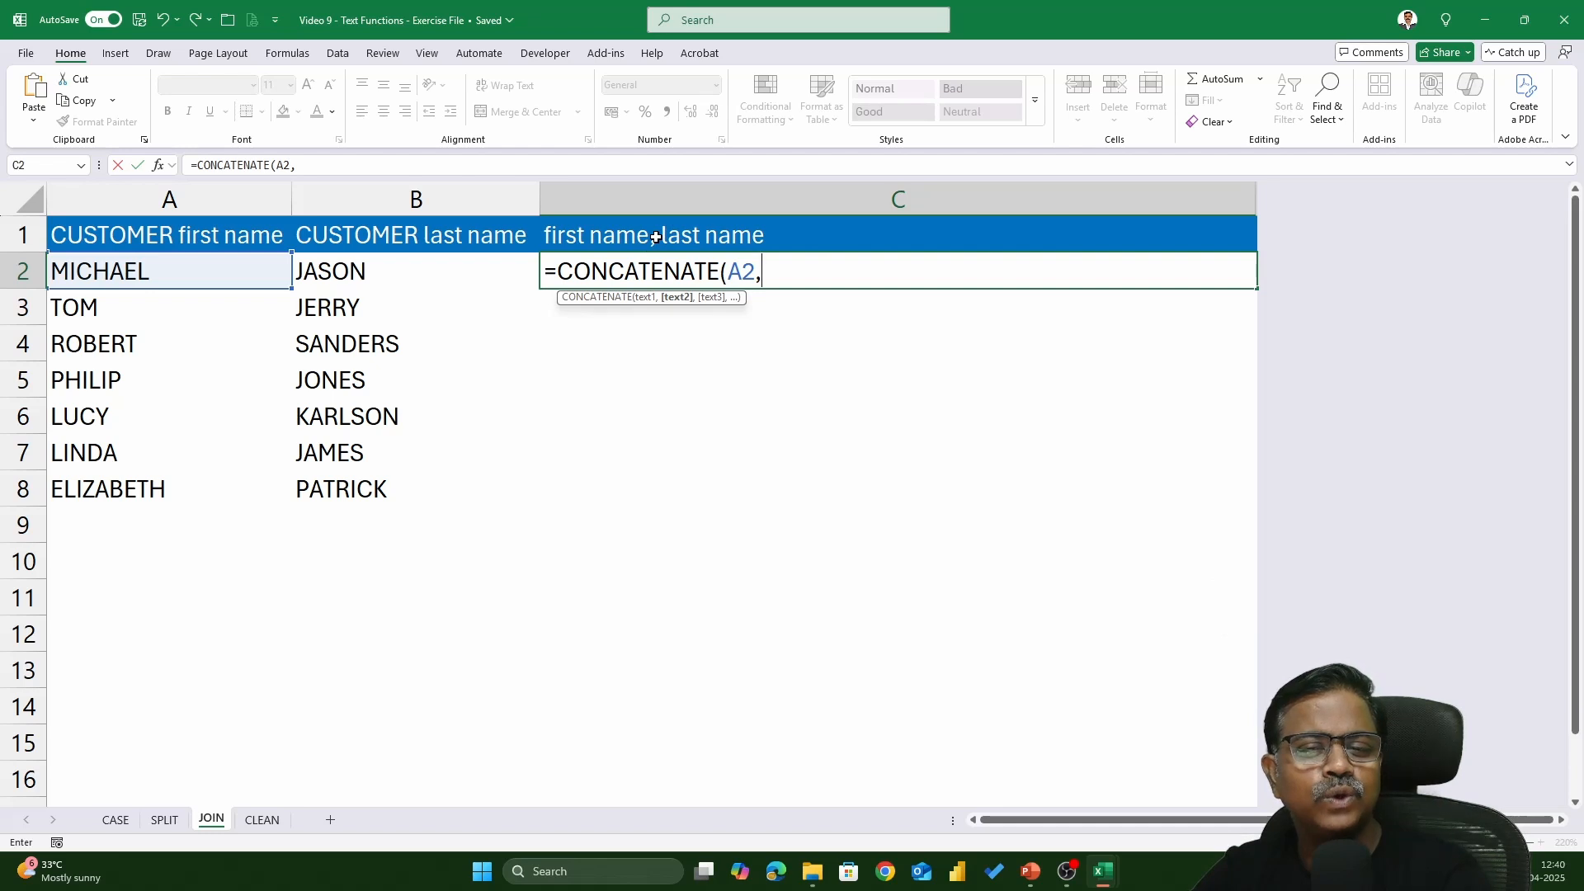
pyautogui.click(398, 283)
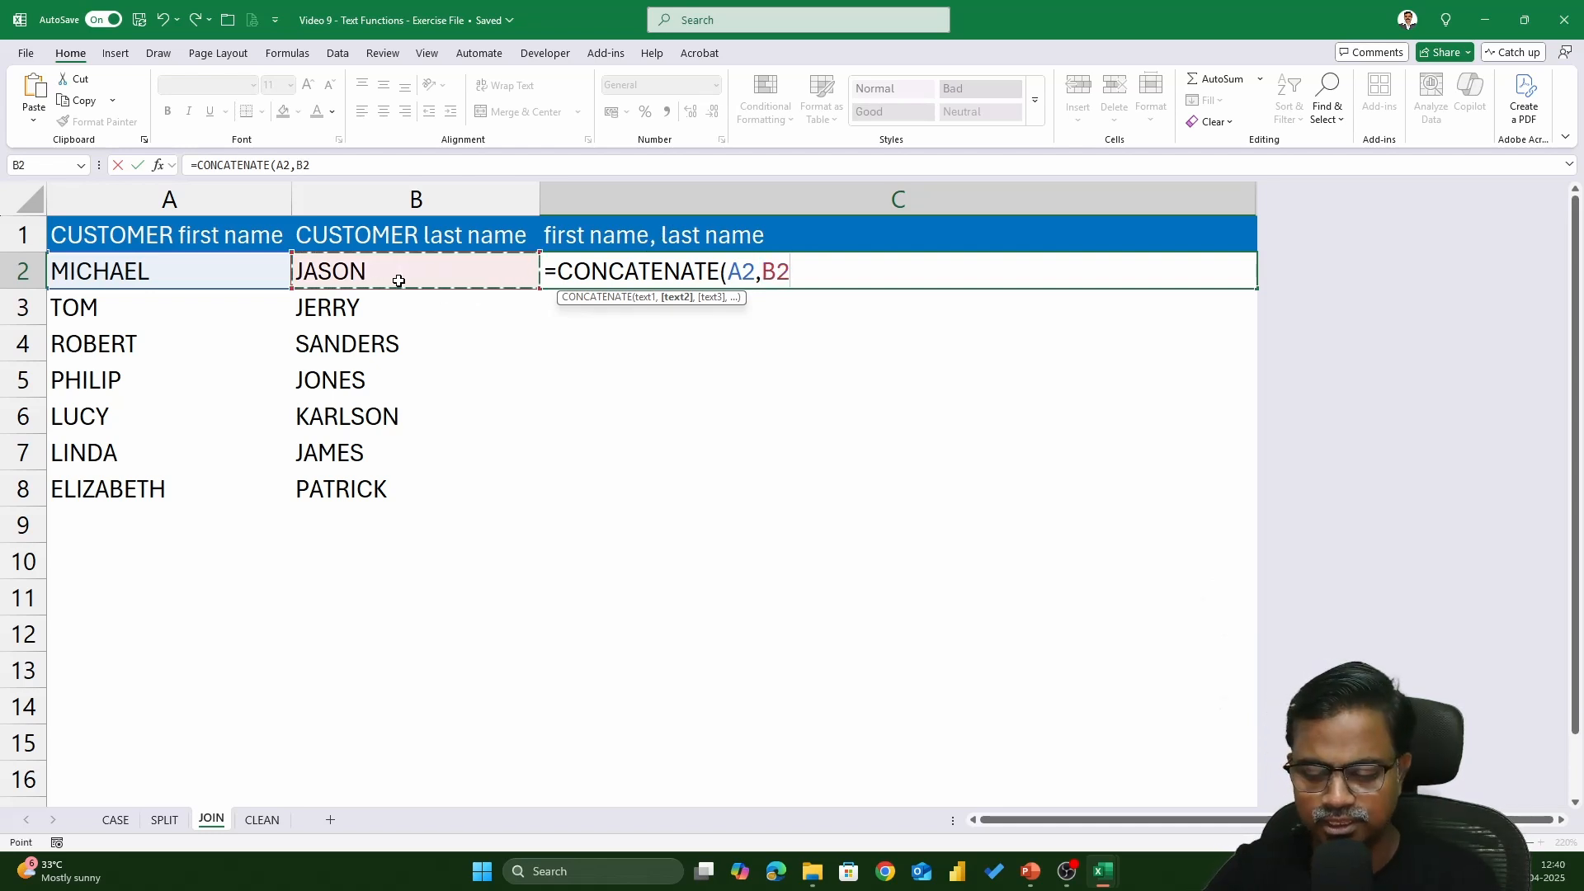
pyautogui.write(')')
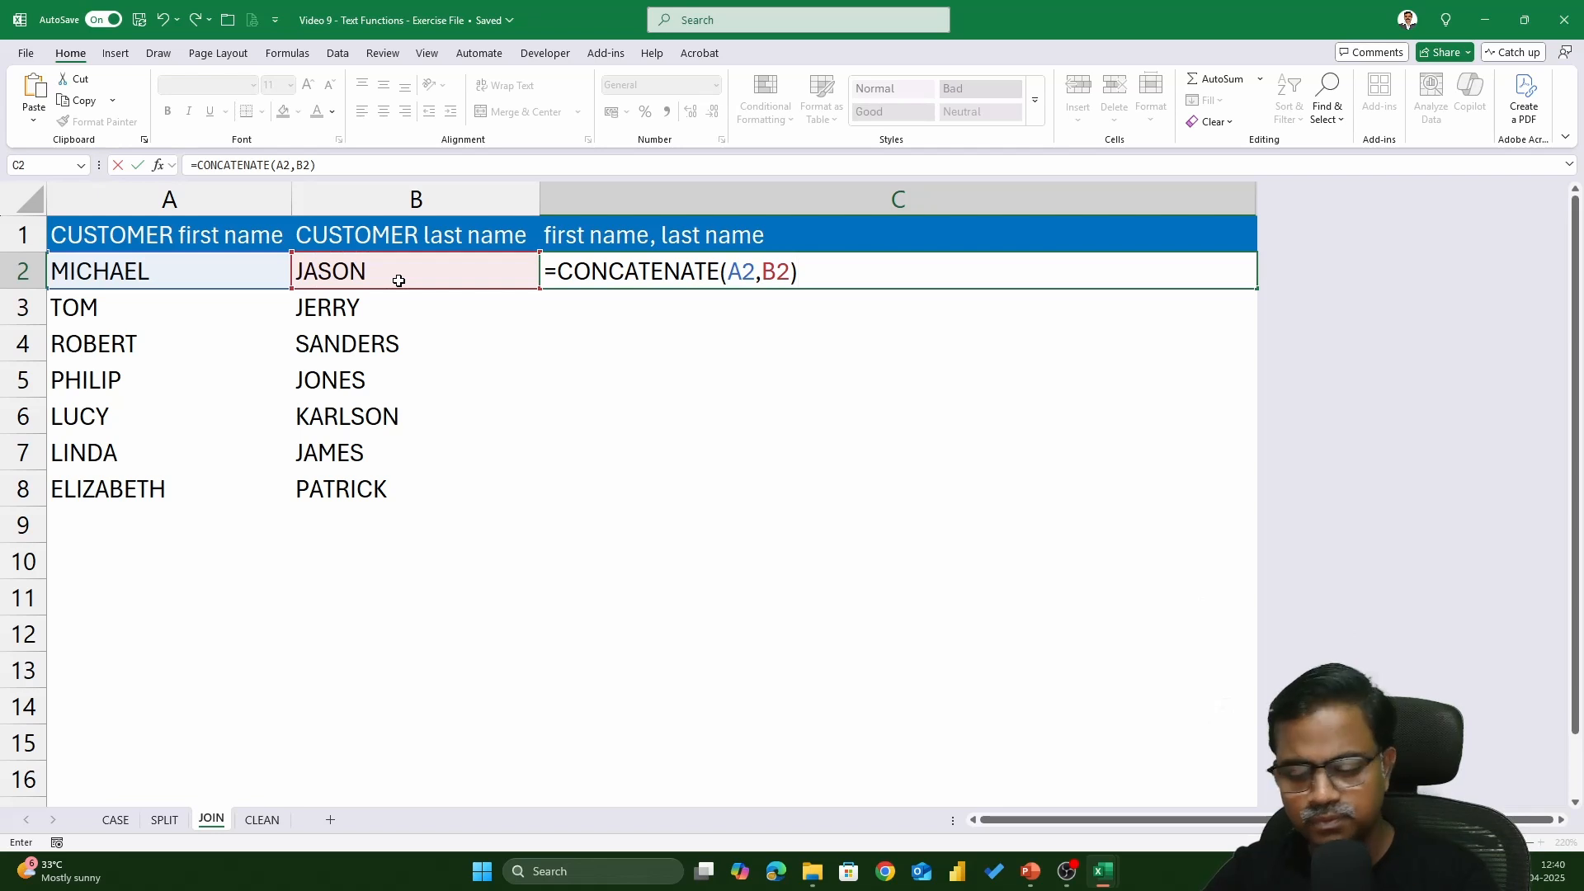
pyautogui.press('Return')
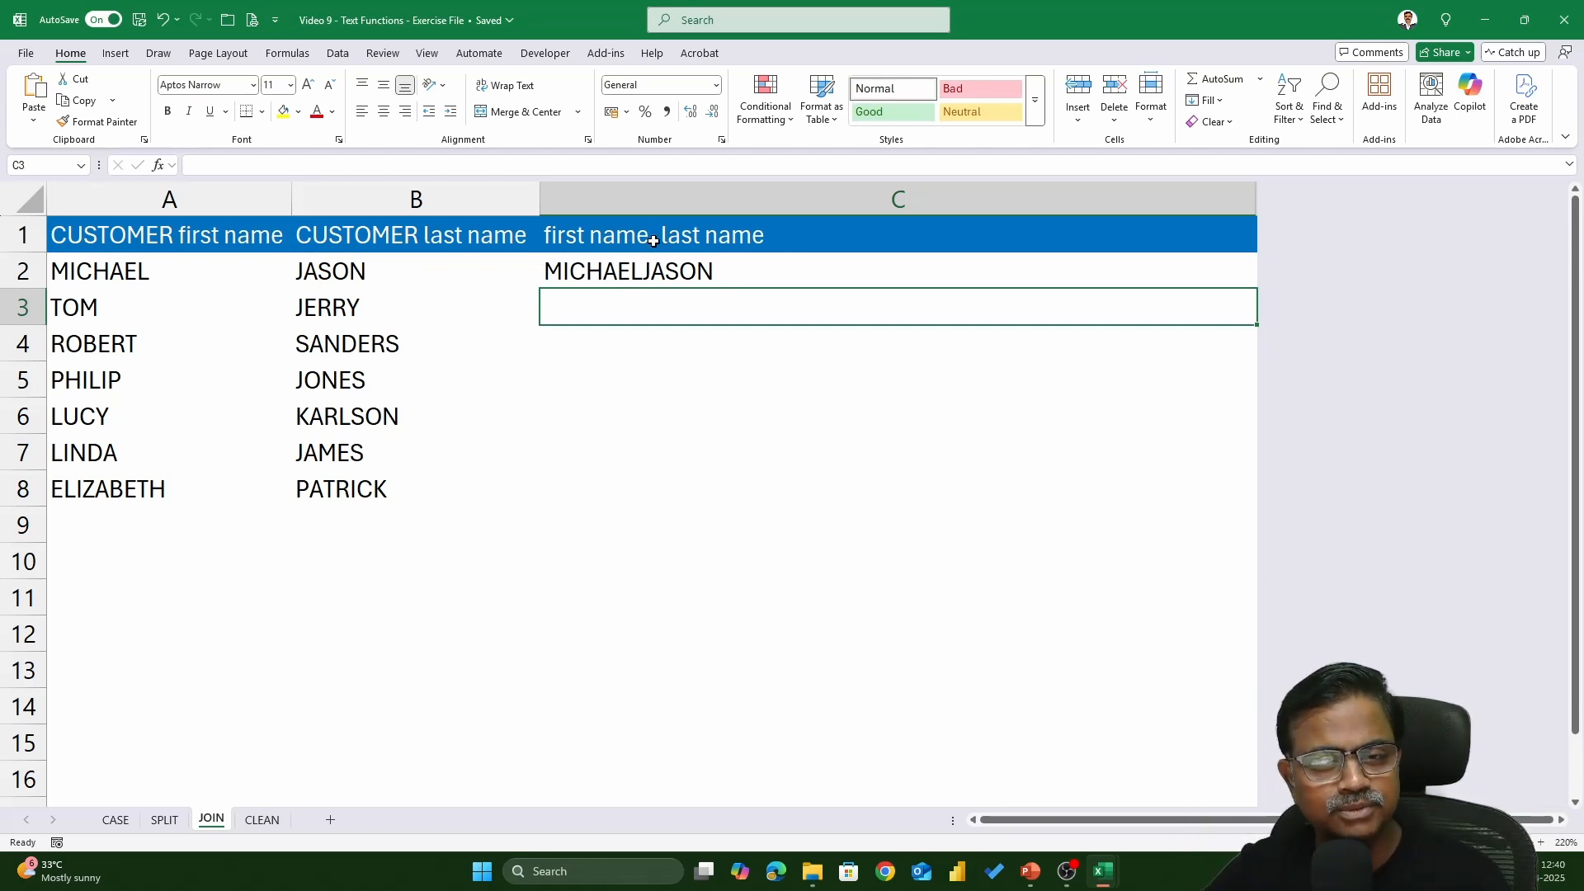
# - Change C2 to =CONCATENATE(A2,", ",B2) and fill it down to C8
pyautogui.doubleClick(647, 271)
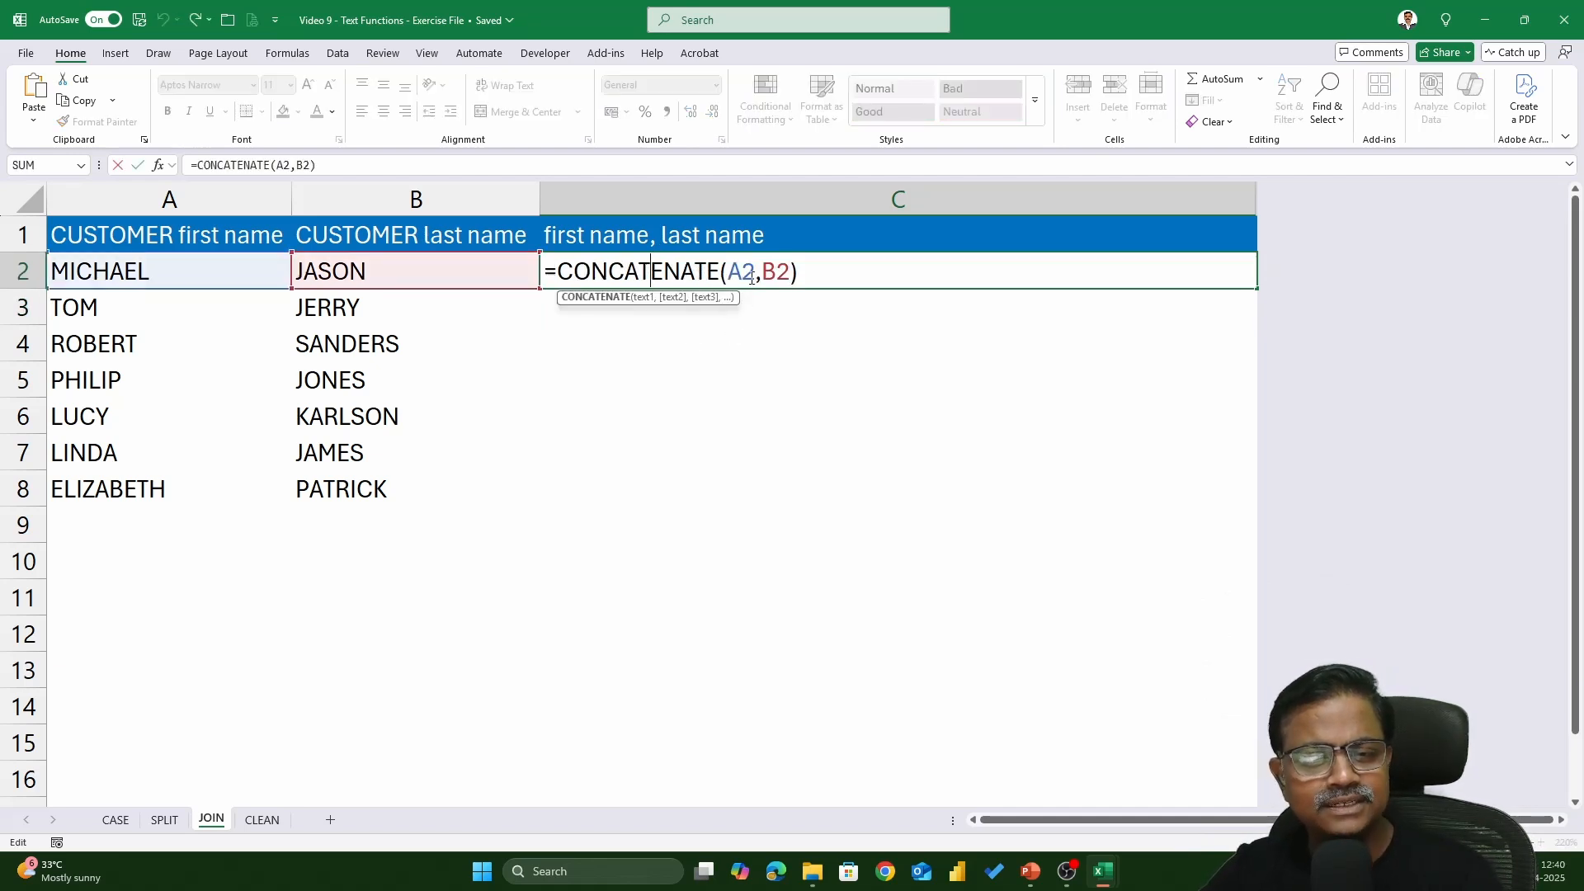
pyautogui.moveTo(760, 272); pyautogui.dragTo(840, 273)
pyautogui.press('BackSpace')
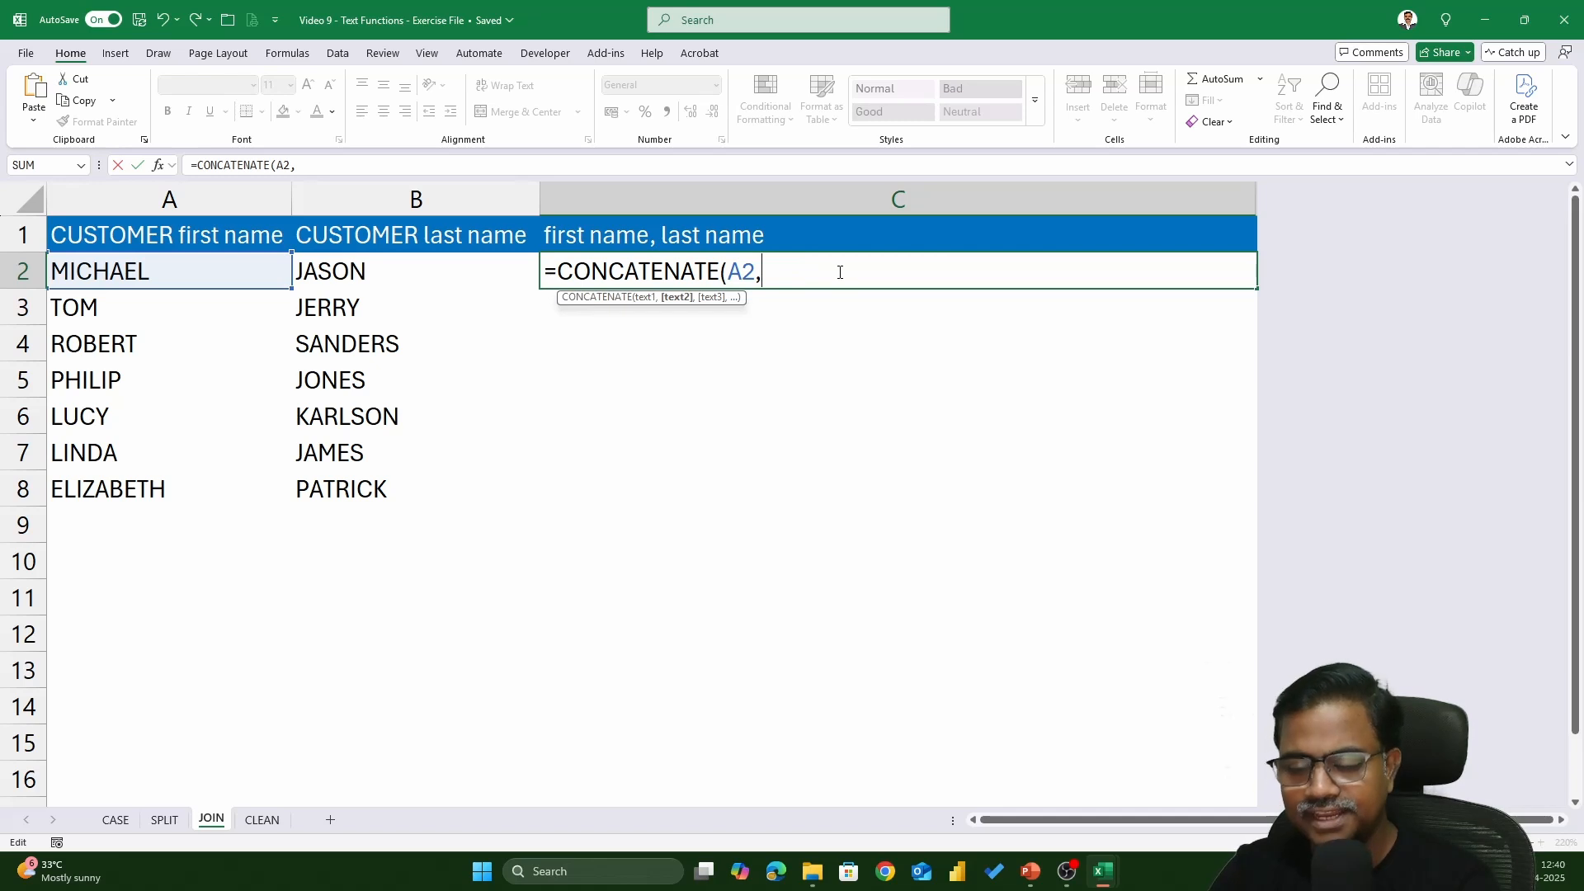
pyautogui.write('", ')
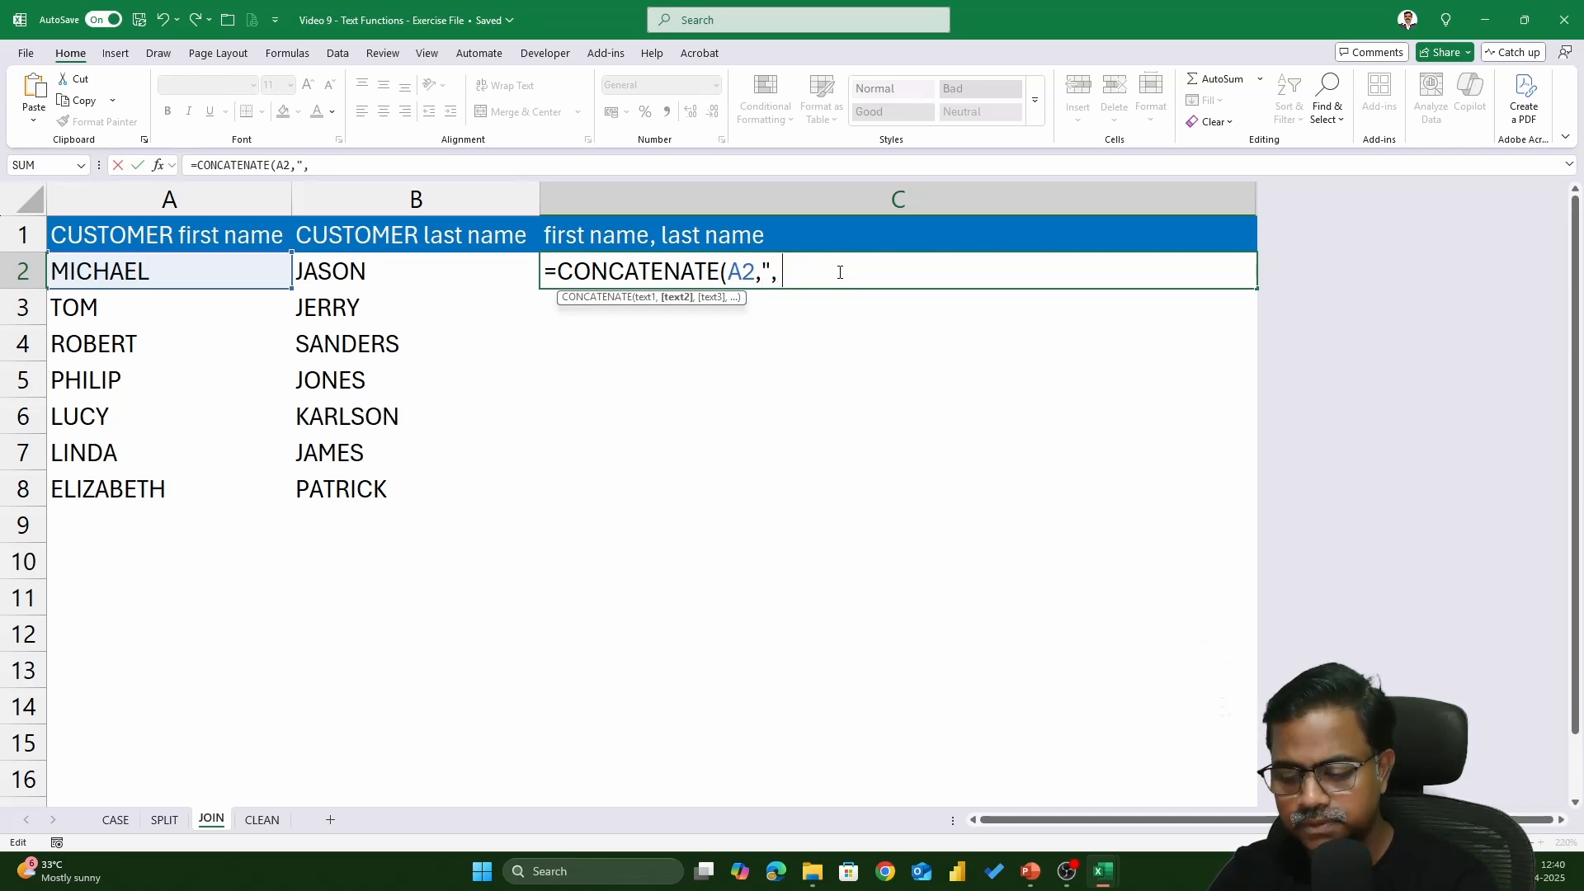
pyautogui.write('"')
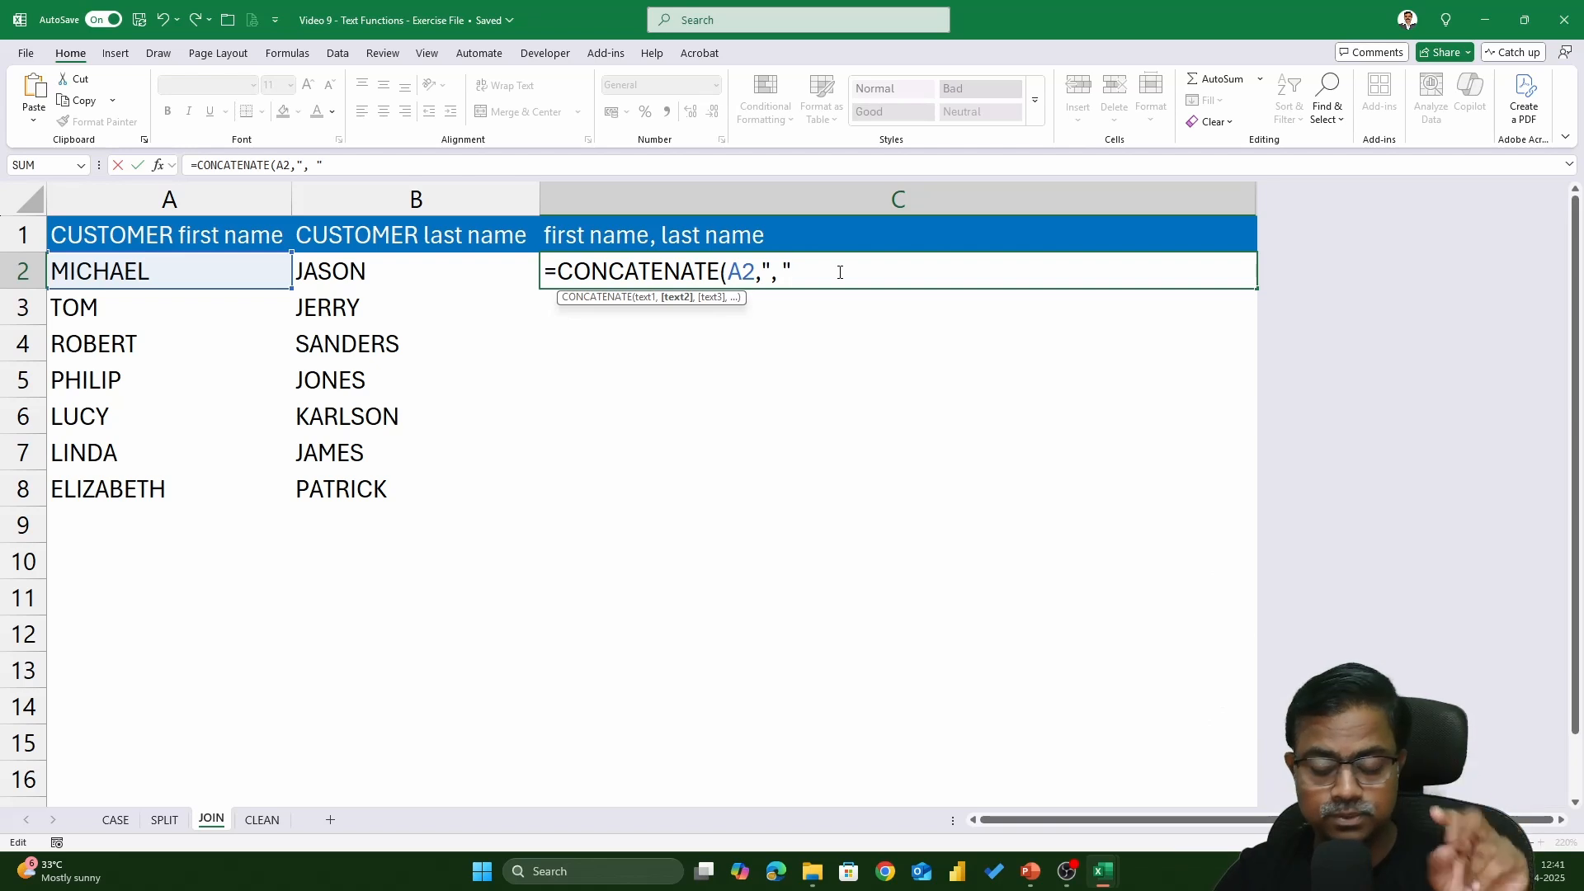
pyautogui.write(',')
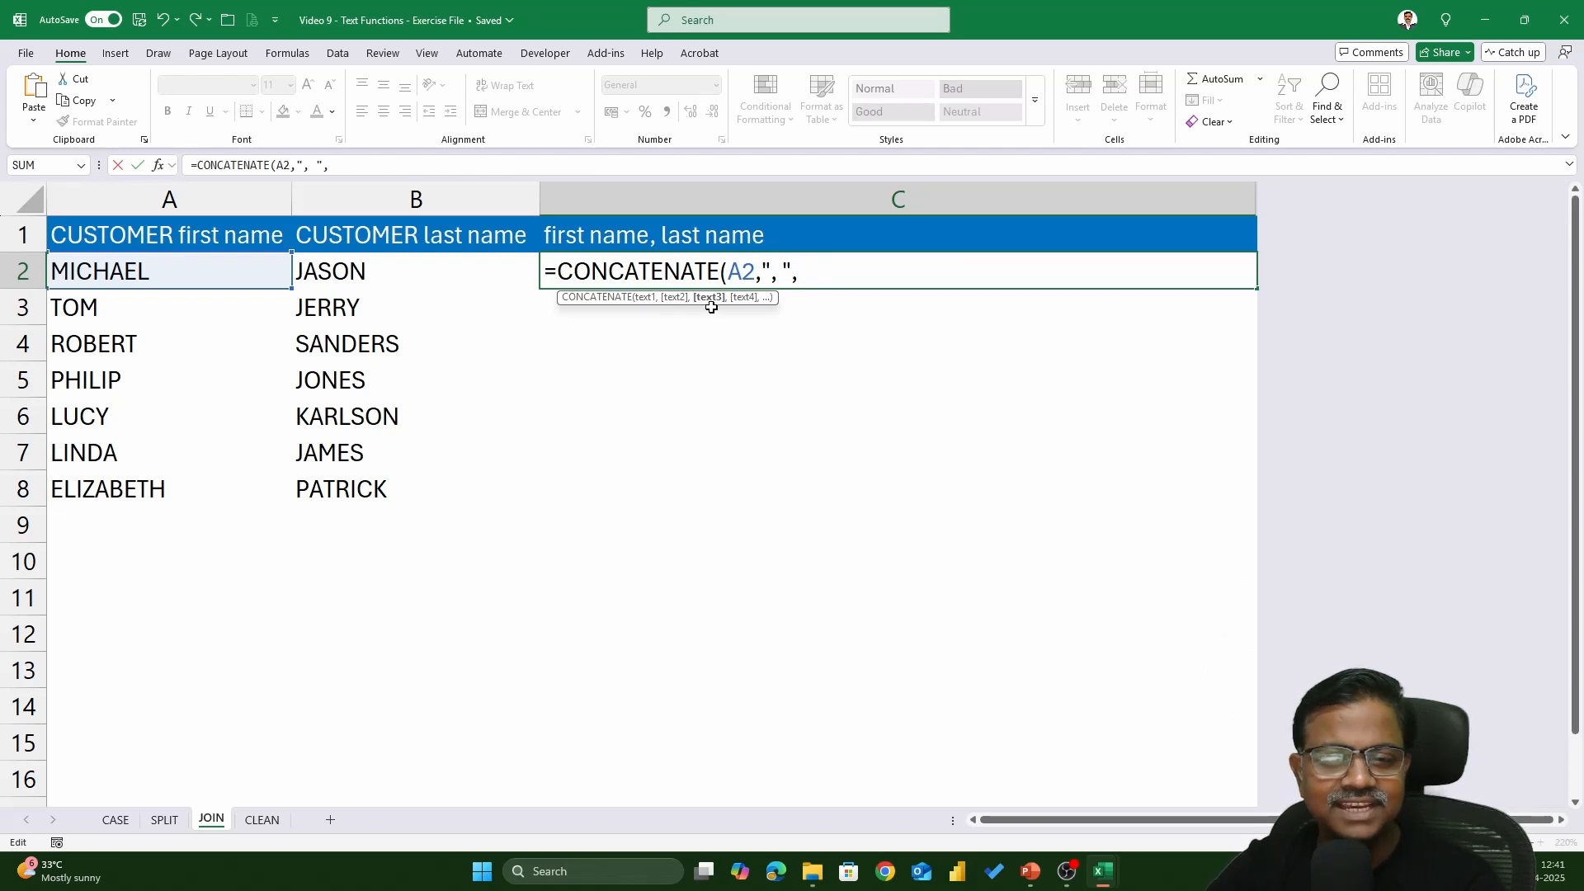
pyautogui.click(400, 273)
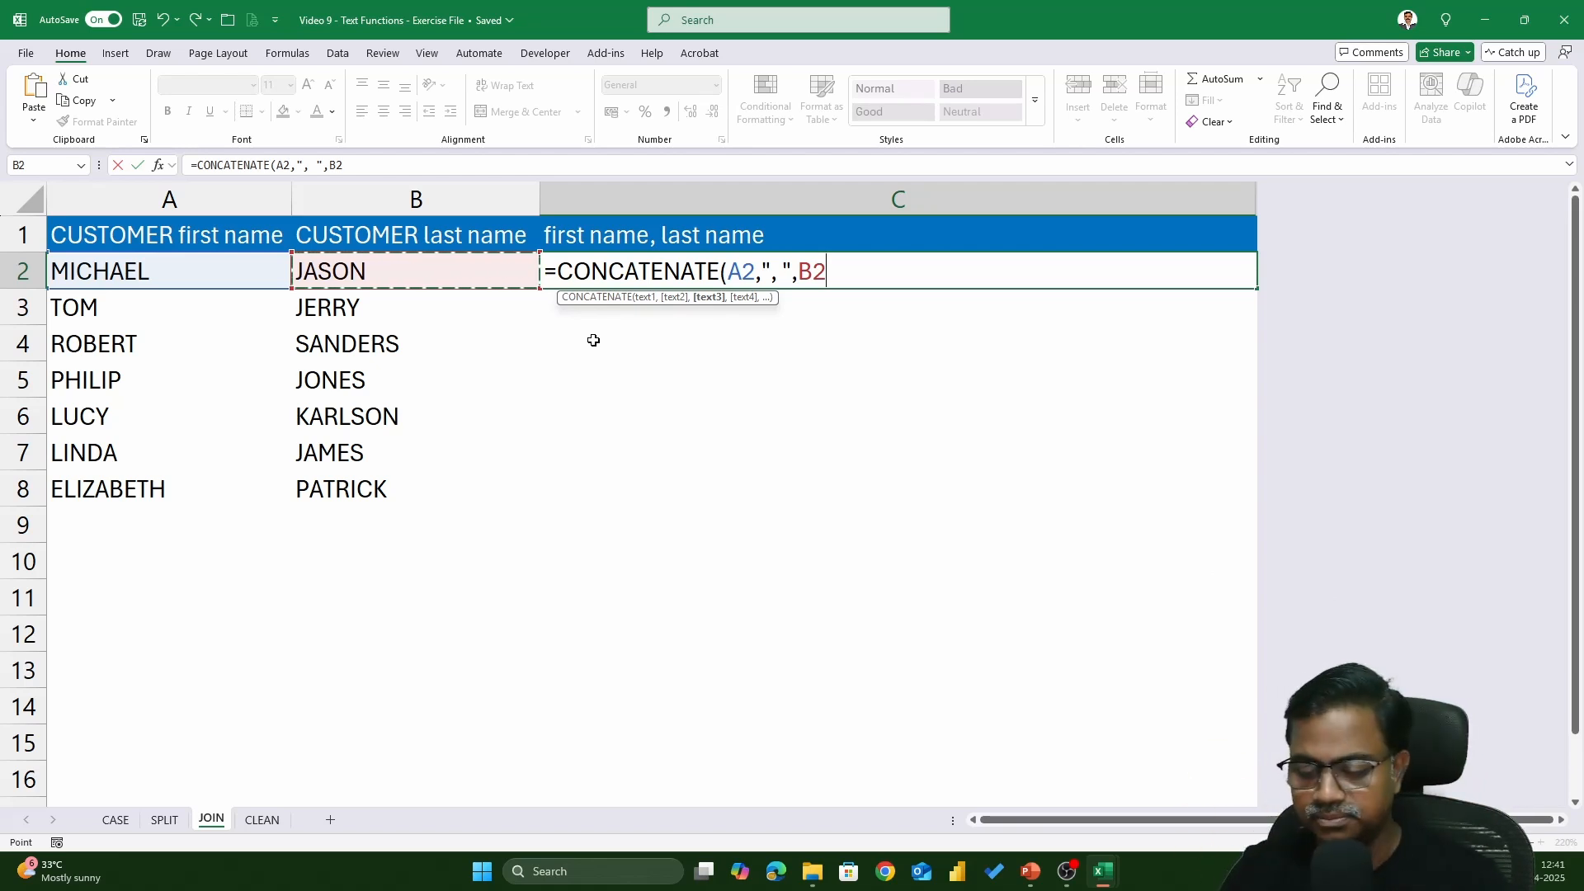
pyautogui.write(')')
pyautogui.press('Return')
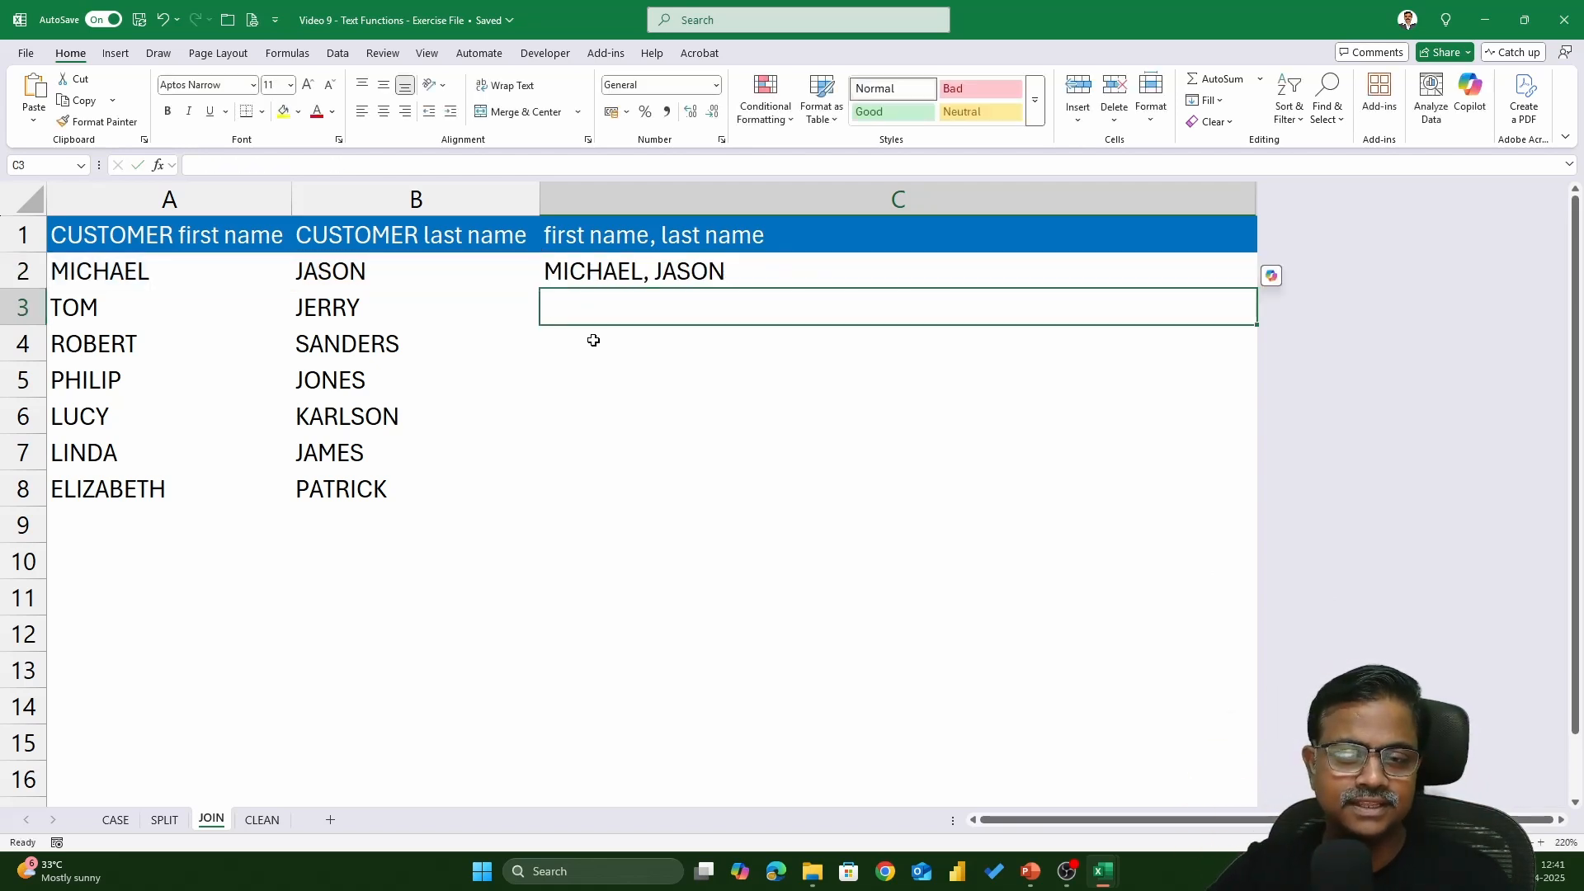
pyautogui.click(1010, 276)
pyautogui.doubleClick(1257, 288)
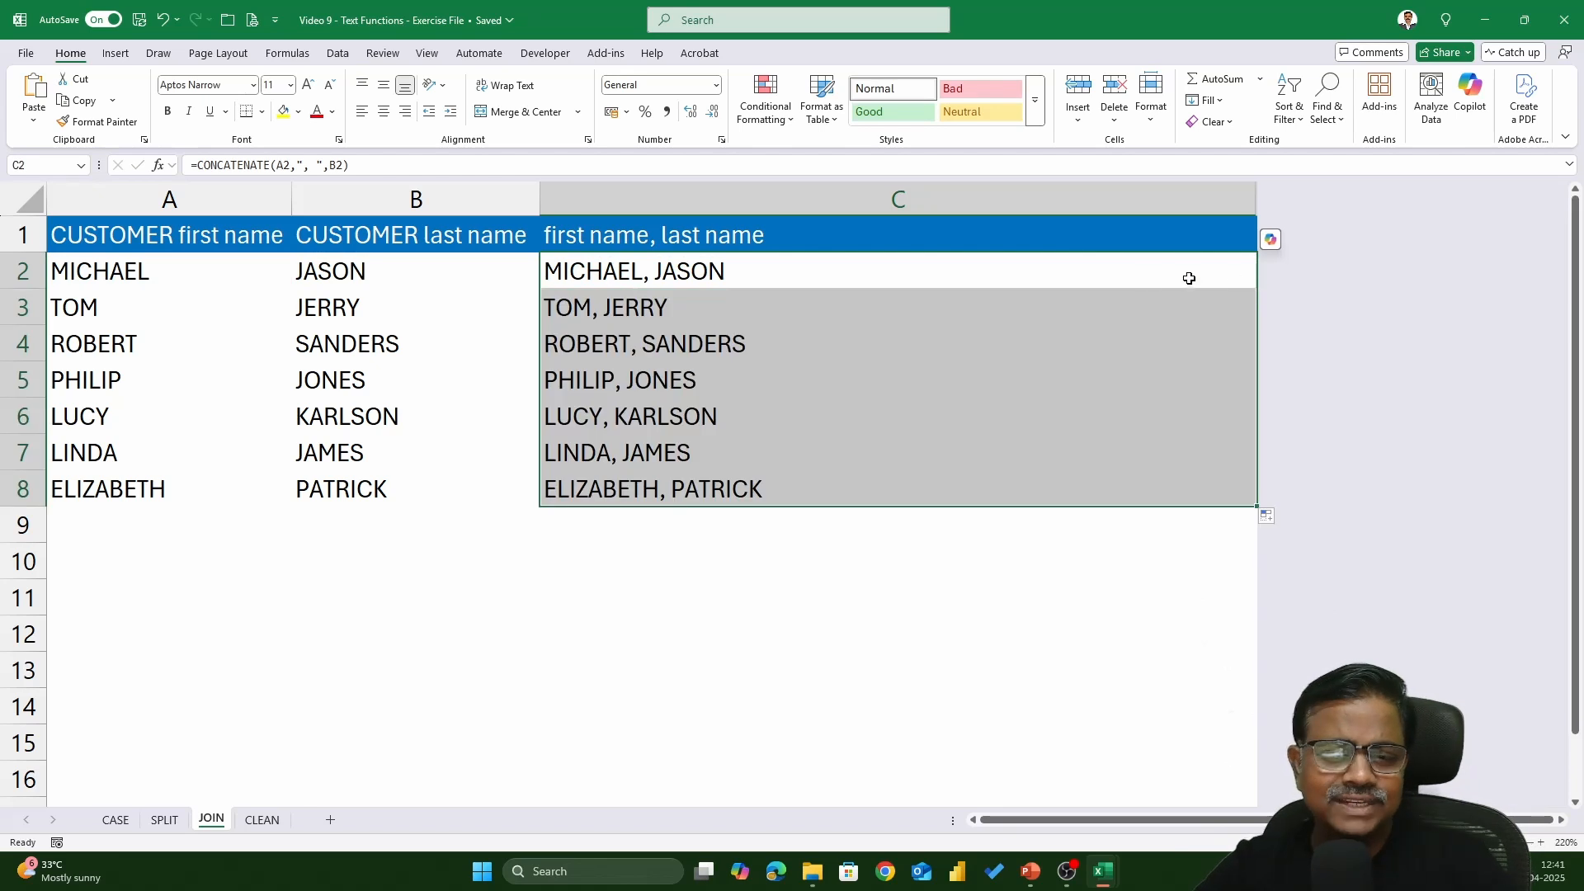
# - Wrap C2 as =PROPER(CONCATENATE(A2,", ",B2)) and fill it down through C8
pyautogui.doubleClick(837, 269)
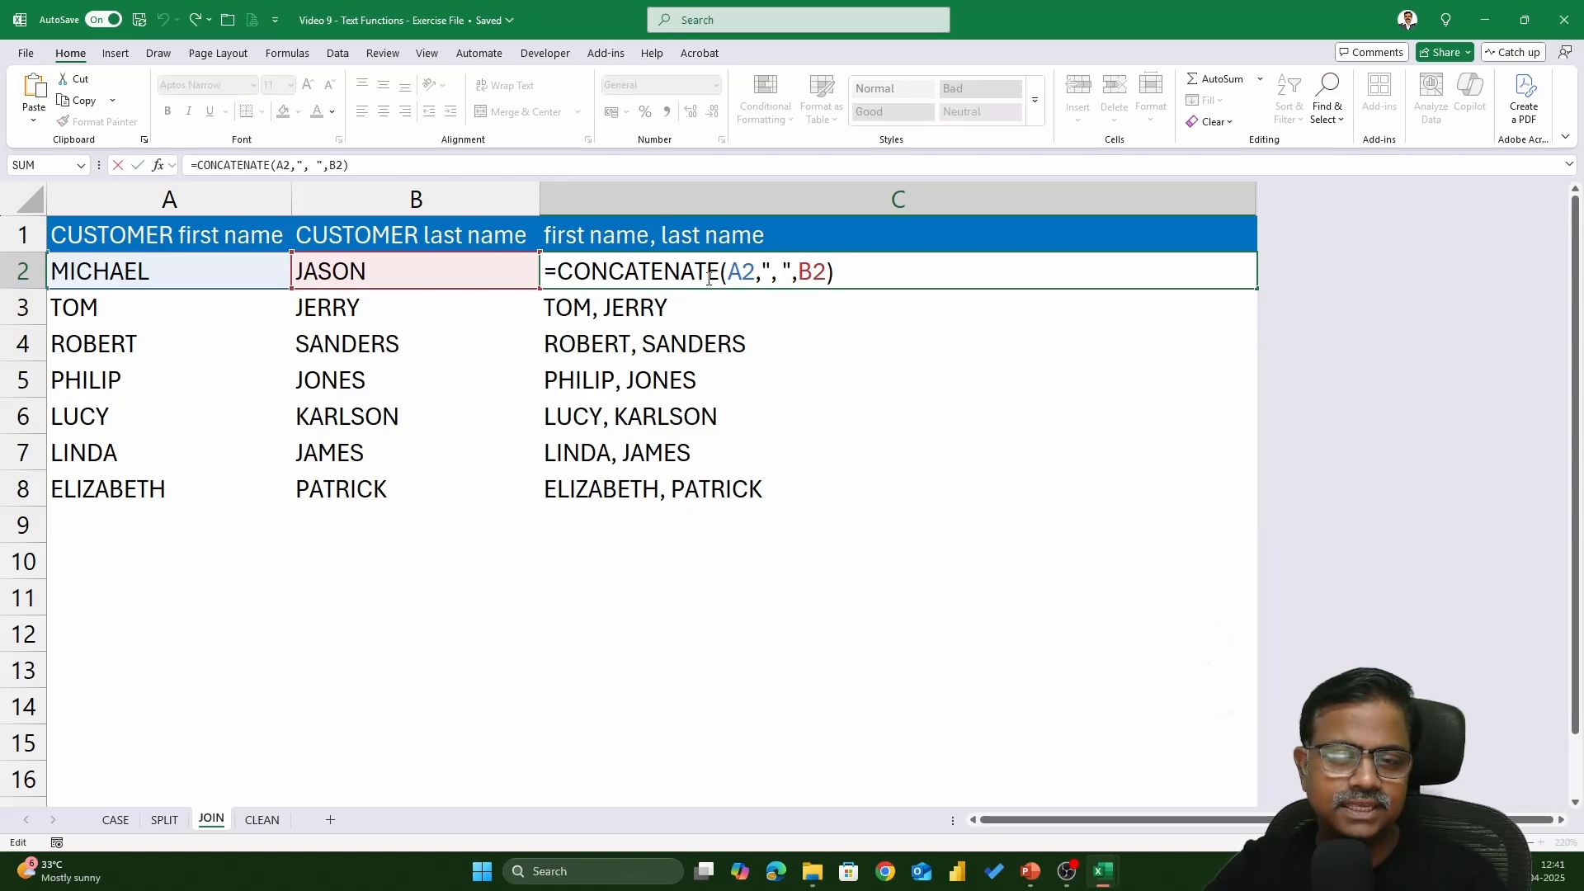
pyautogui.click(560, 271)
pyautogui.write('PROPER(')
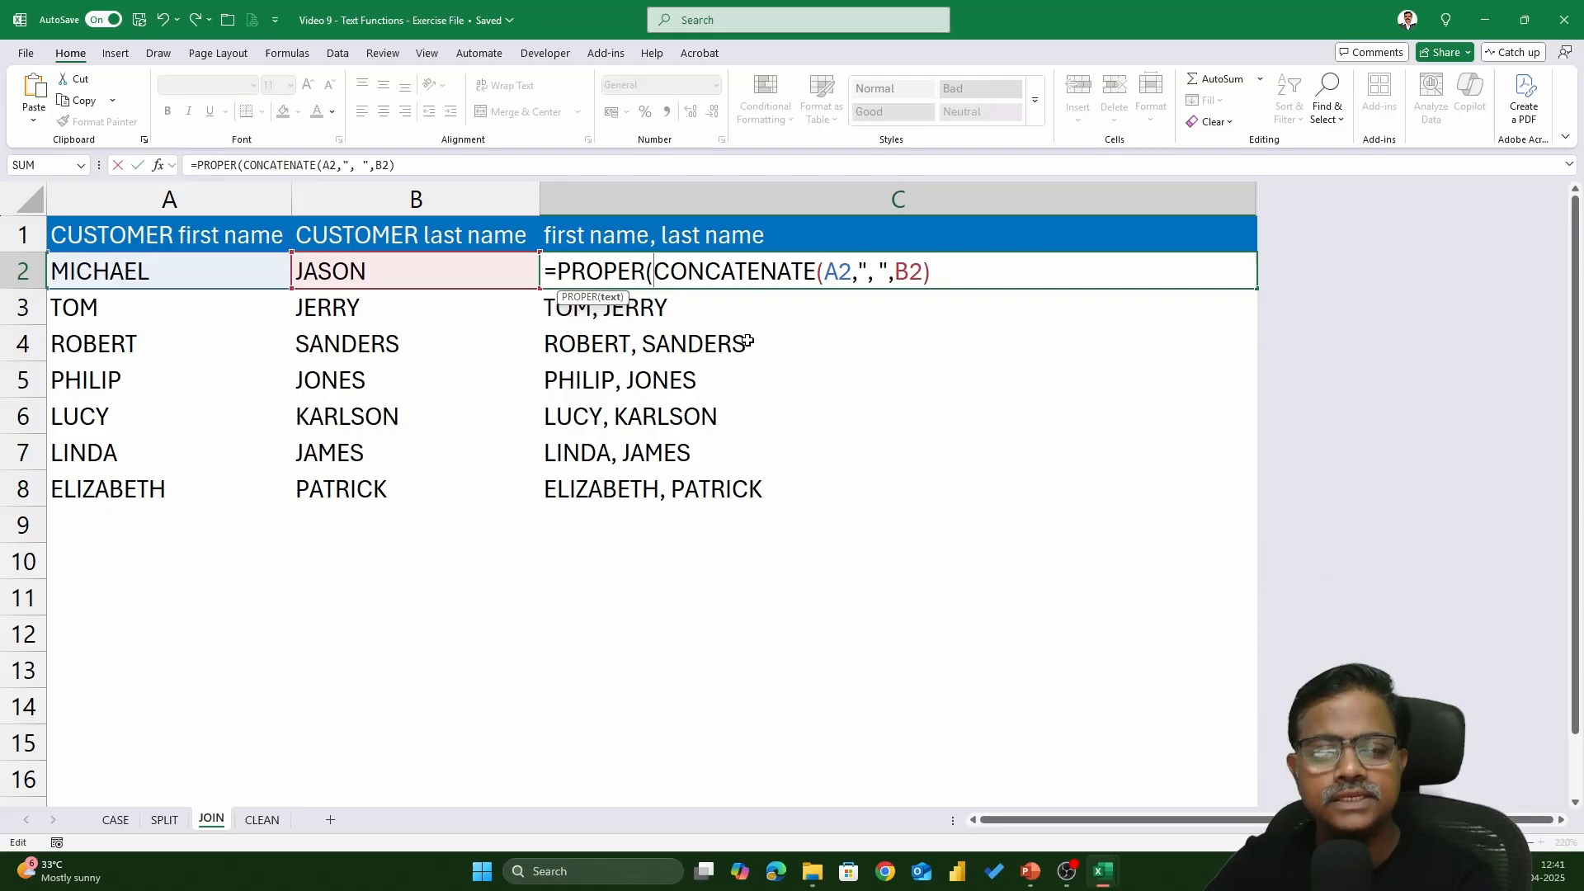
pyautogui.click(955, 275)
pyautogui.write(')')
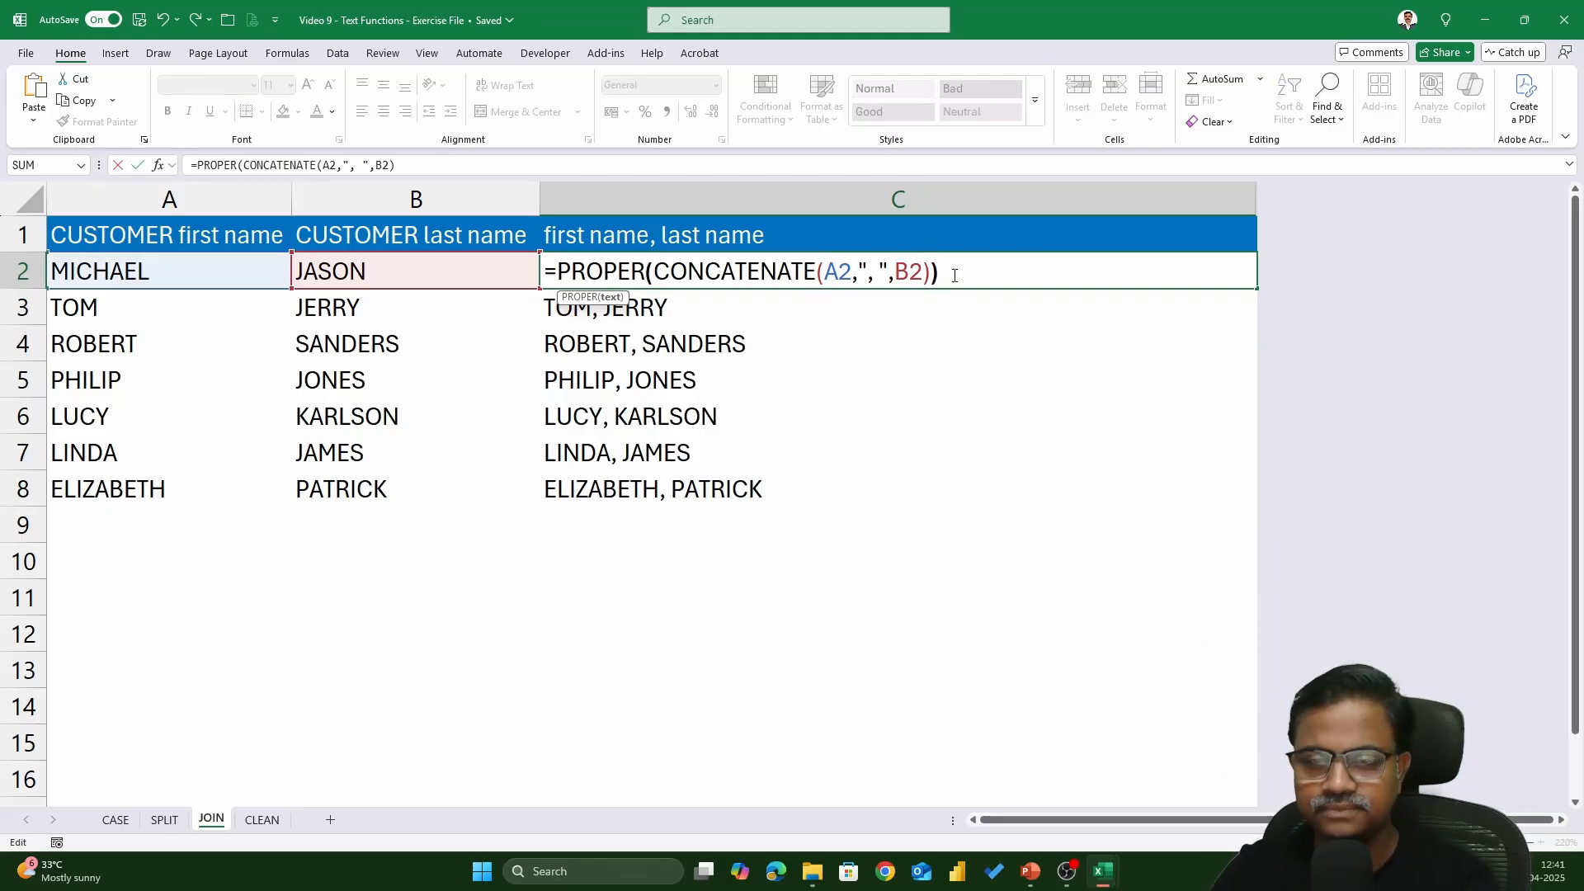
pyautogui.press('Return')
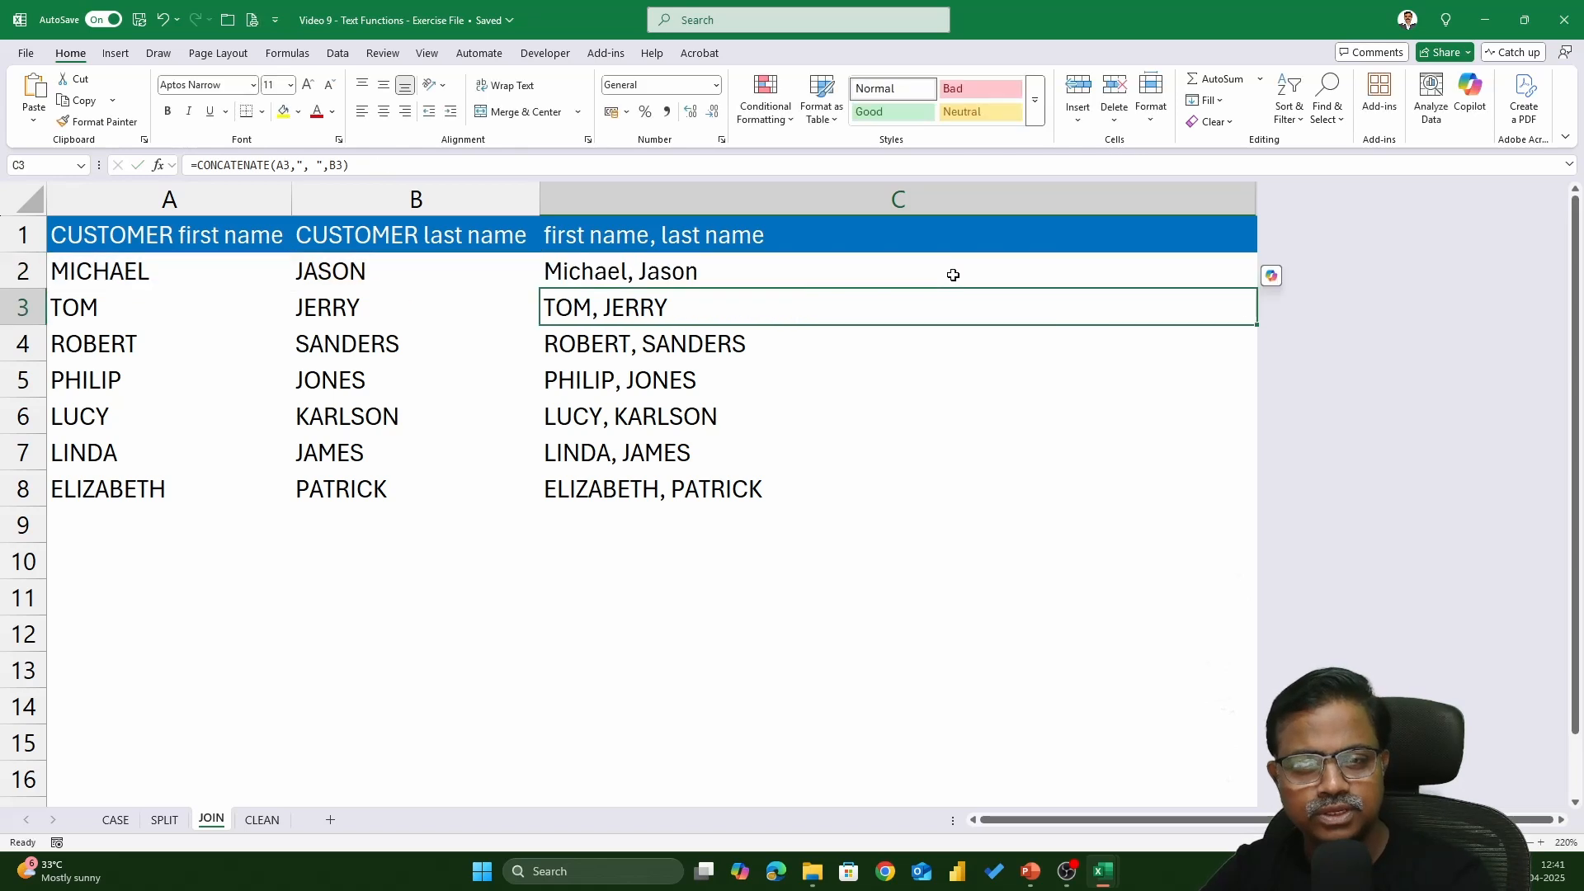
pyautogui.click(953, 275)
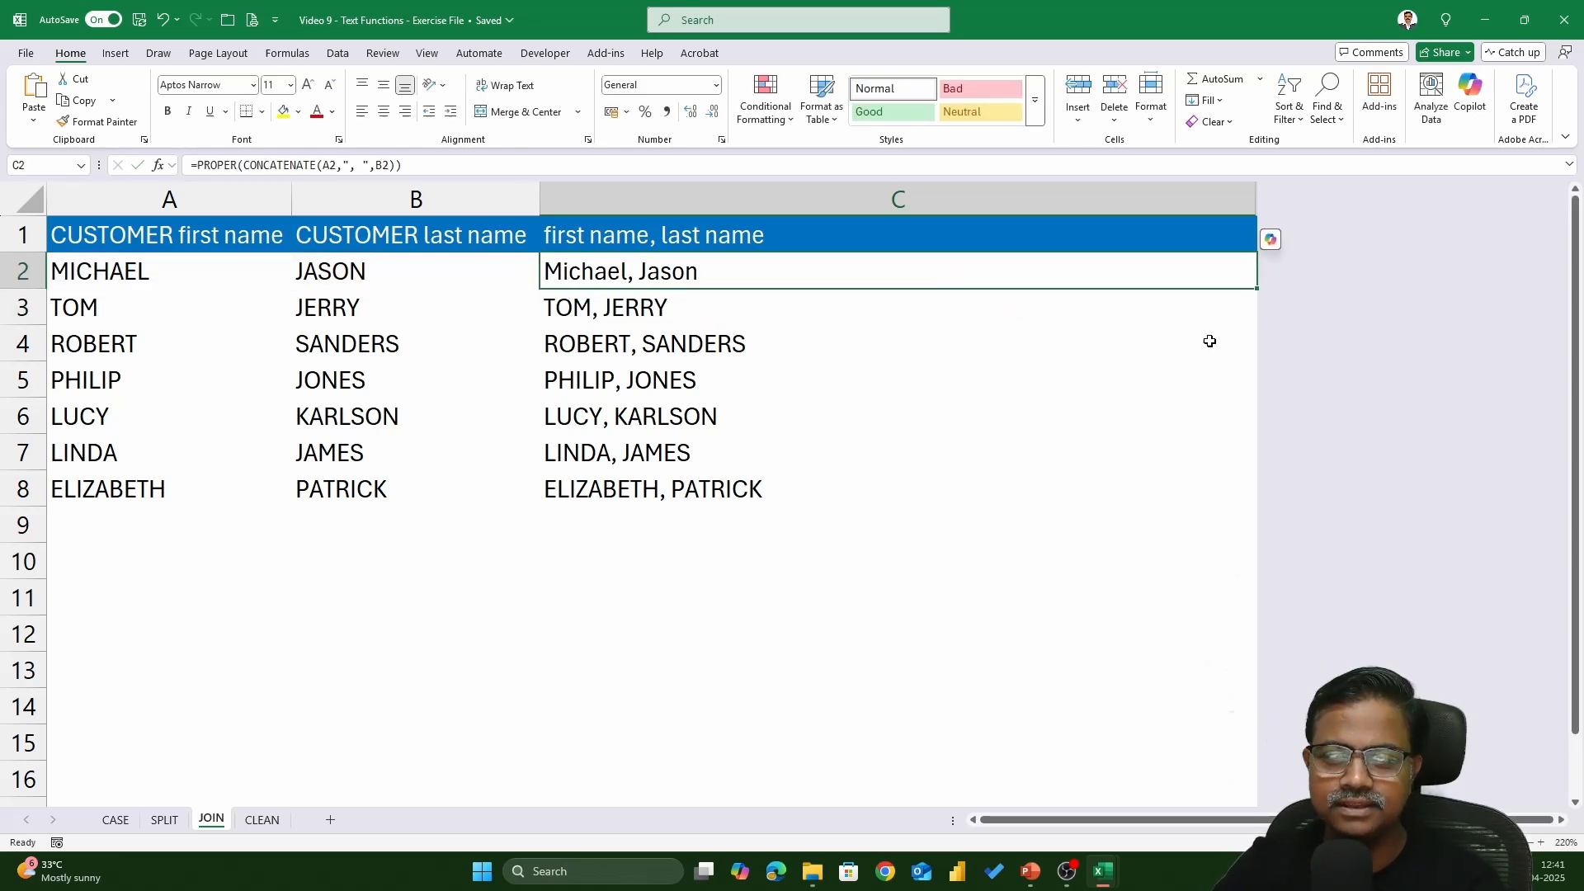
pyautogui.doubleClick(1259, 288)
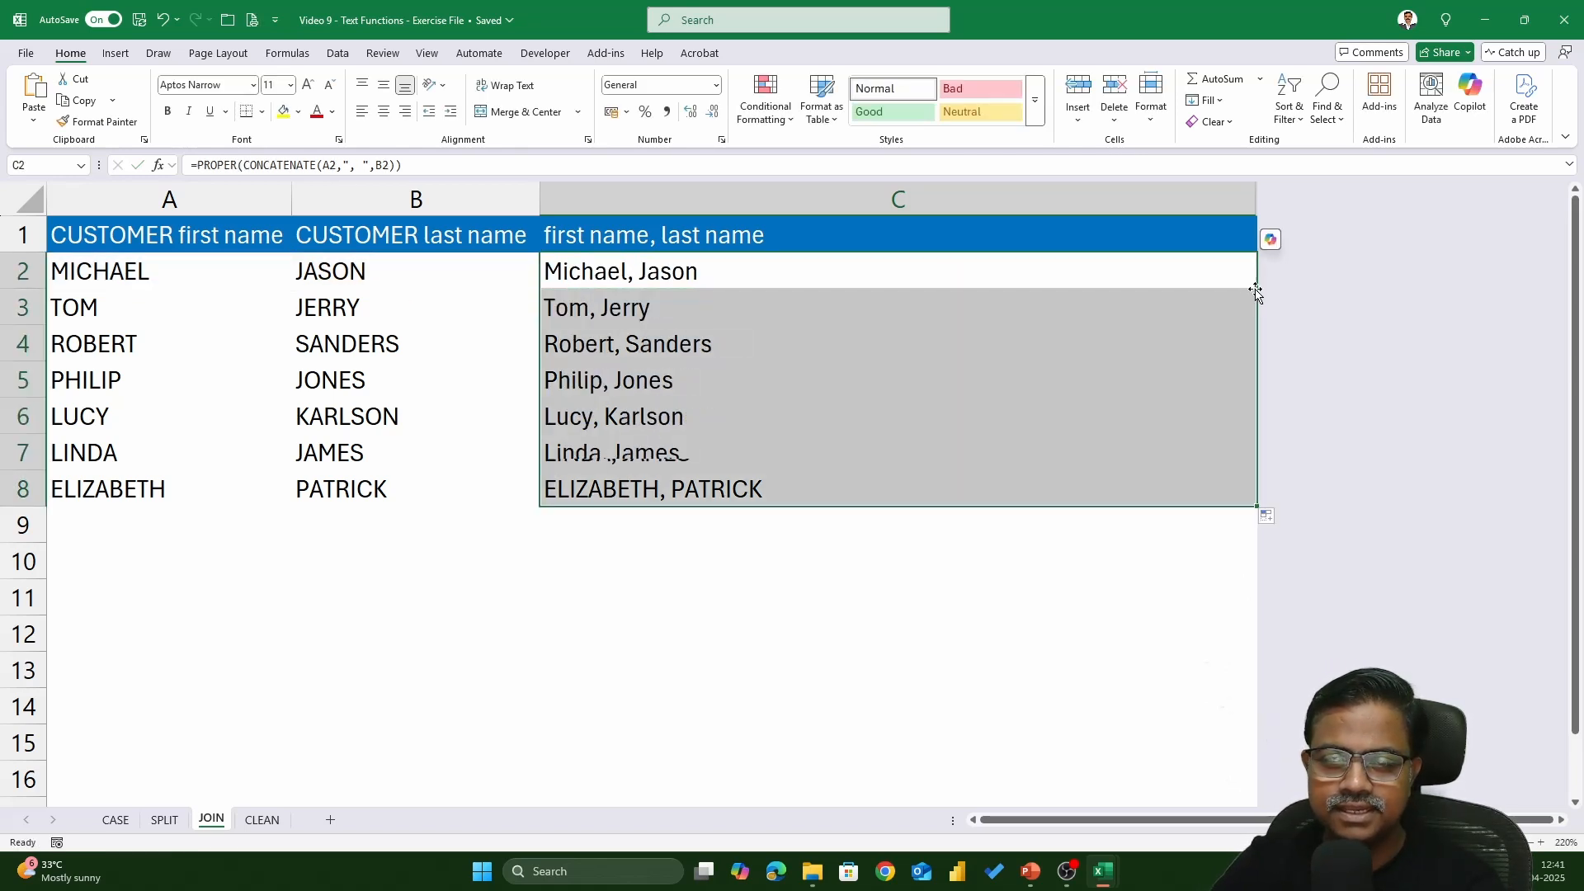
# - Reopen C2 to review the proper-case combined-name formula and its references
pyautogui.click(1171, 272)
pyautogui.doubleClick(1171, 272)
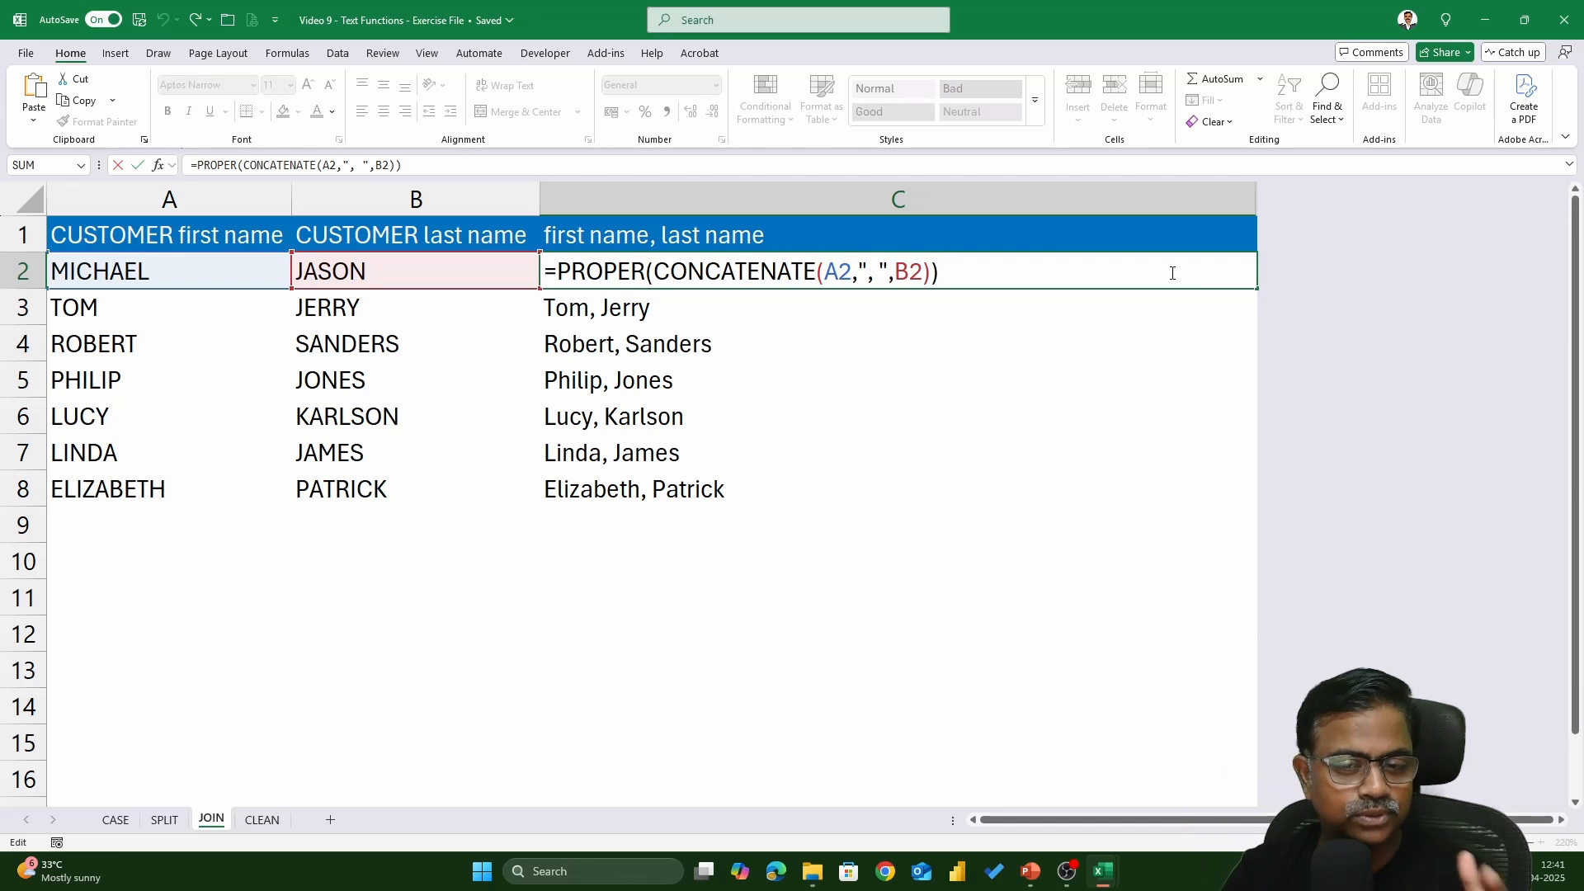
pyautogui.press('Return')
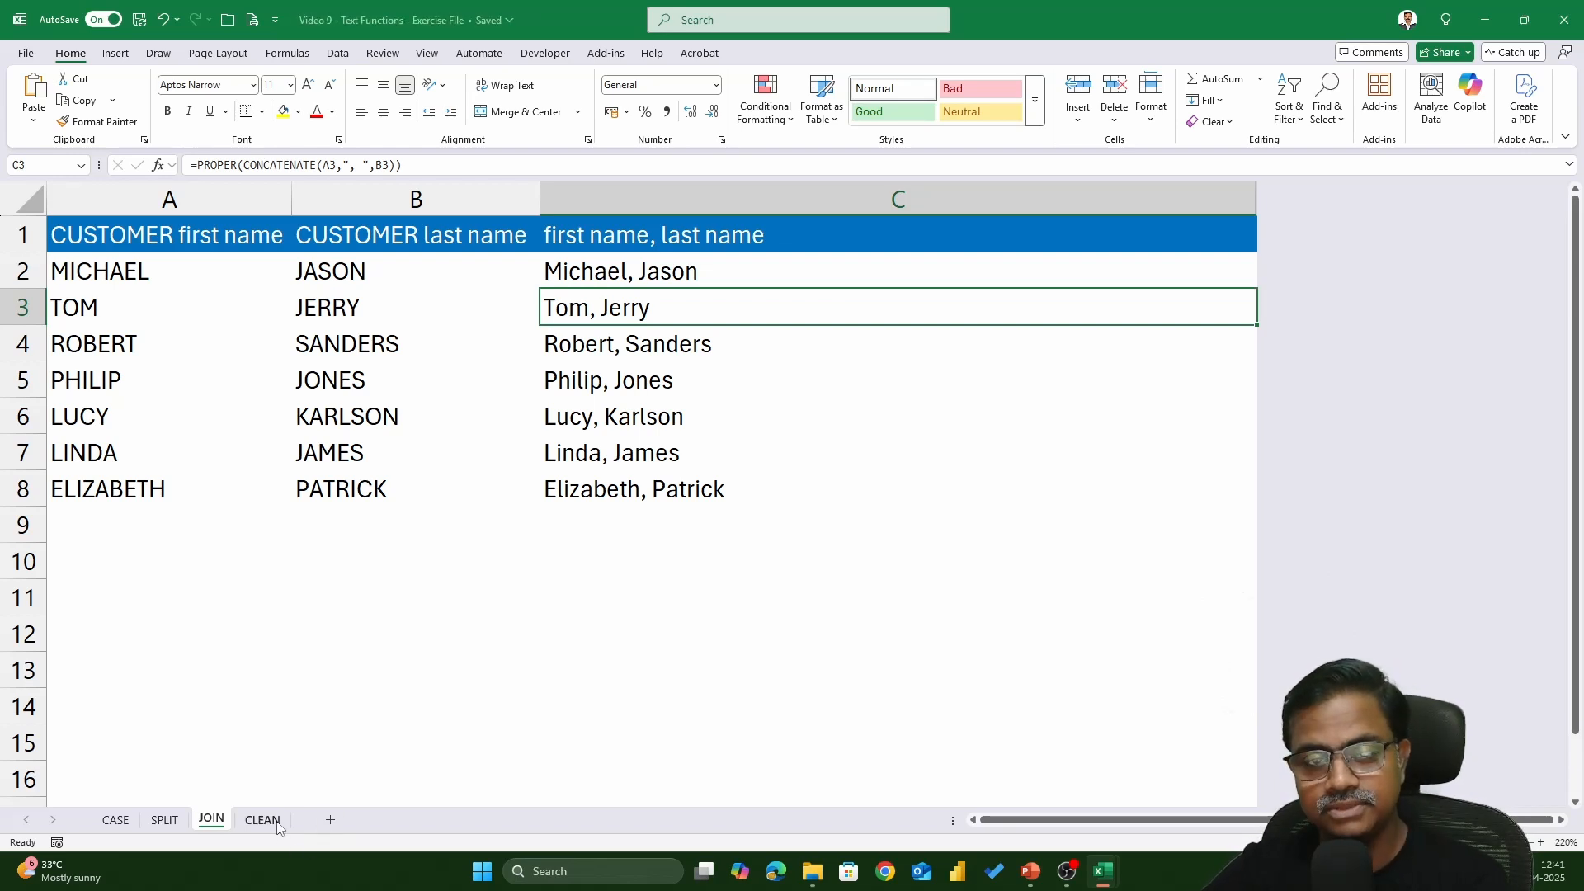
pyautogui.click(783, 275)
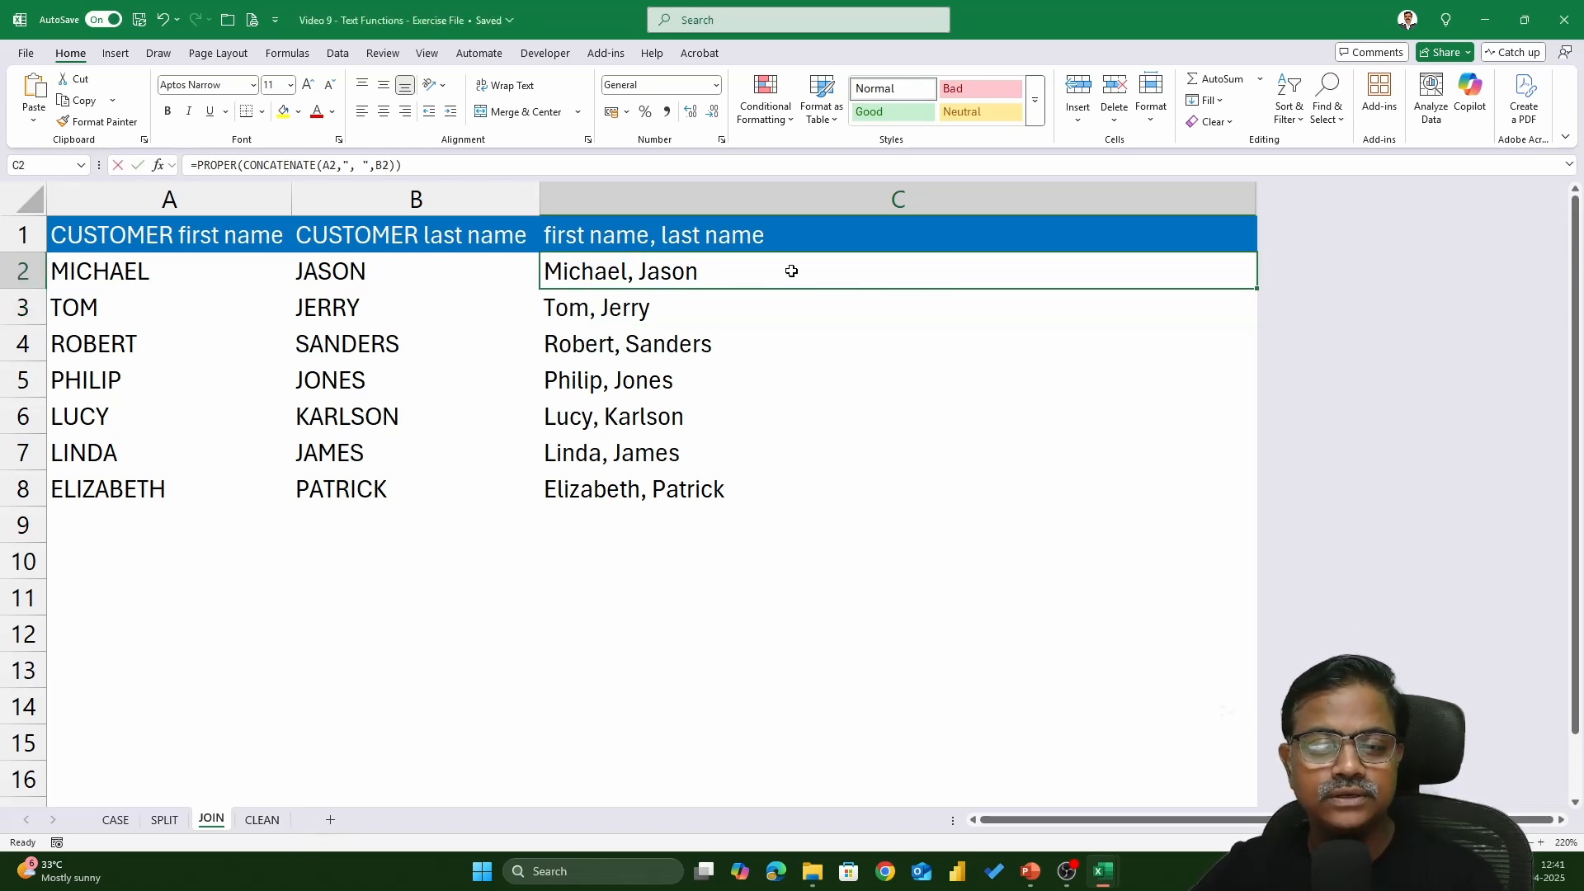
pyautogui.doubleClick(791, 273)
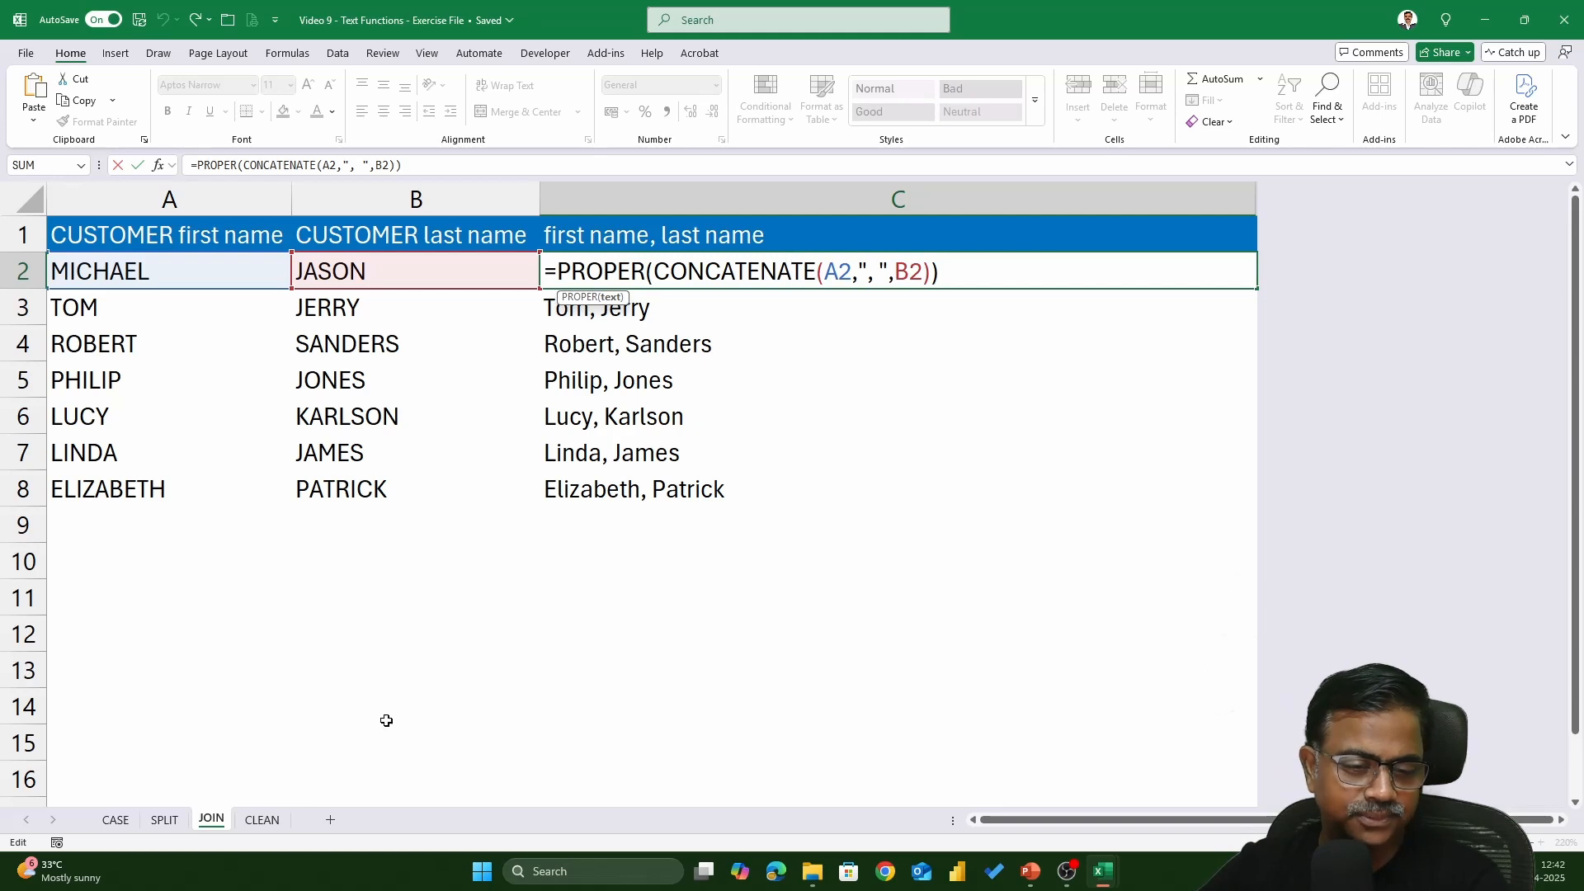
# - On the CLEAN sheet, enter =TRIM(A2) in B2 to trim the first email
pyautogui.click(278, 818)
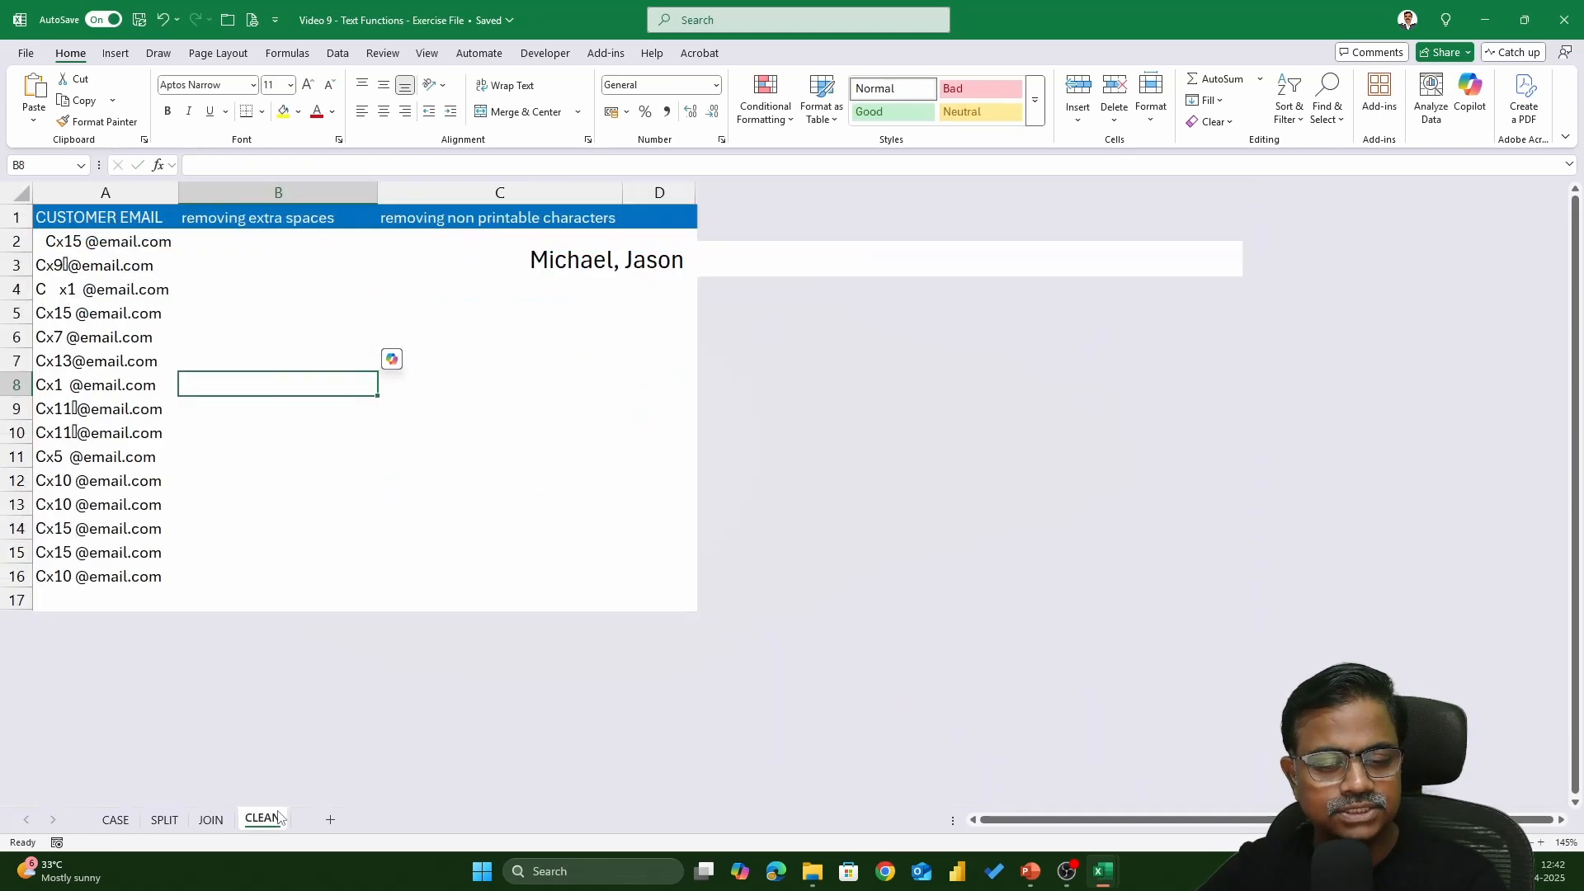
pyautogui.scroll(2, 424, 531)
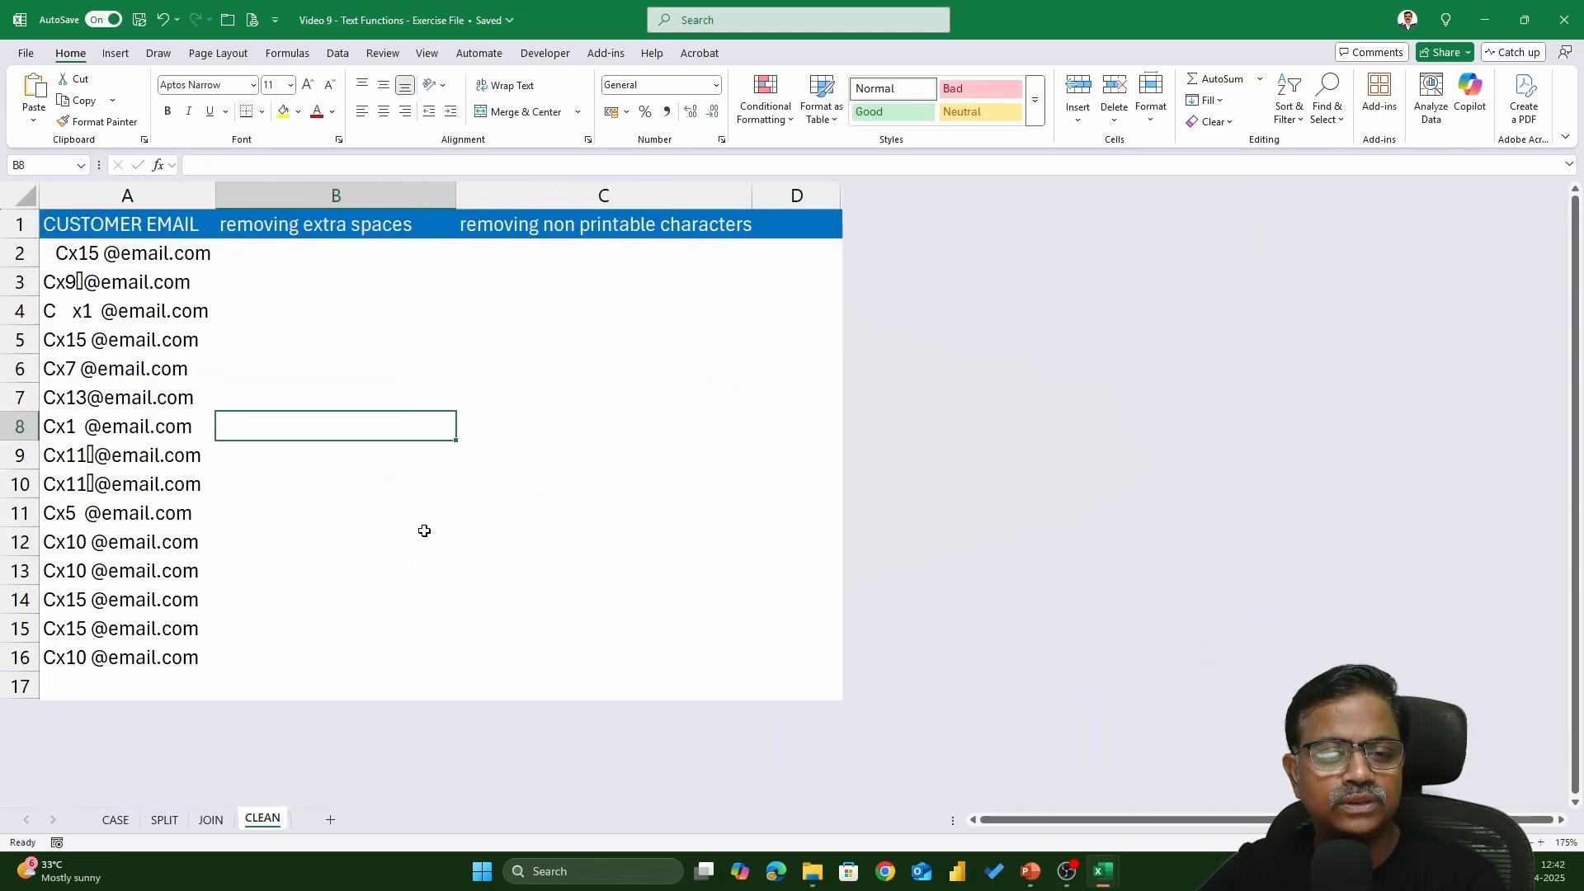
pyautogui.click(258, 254)
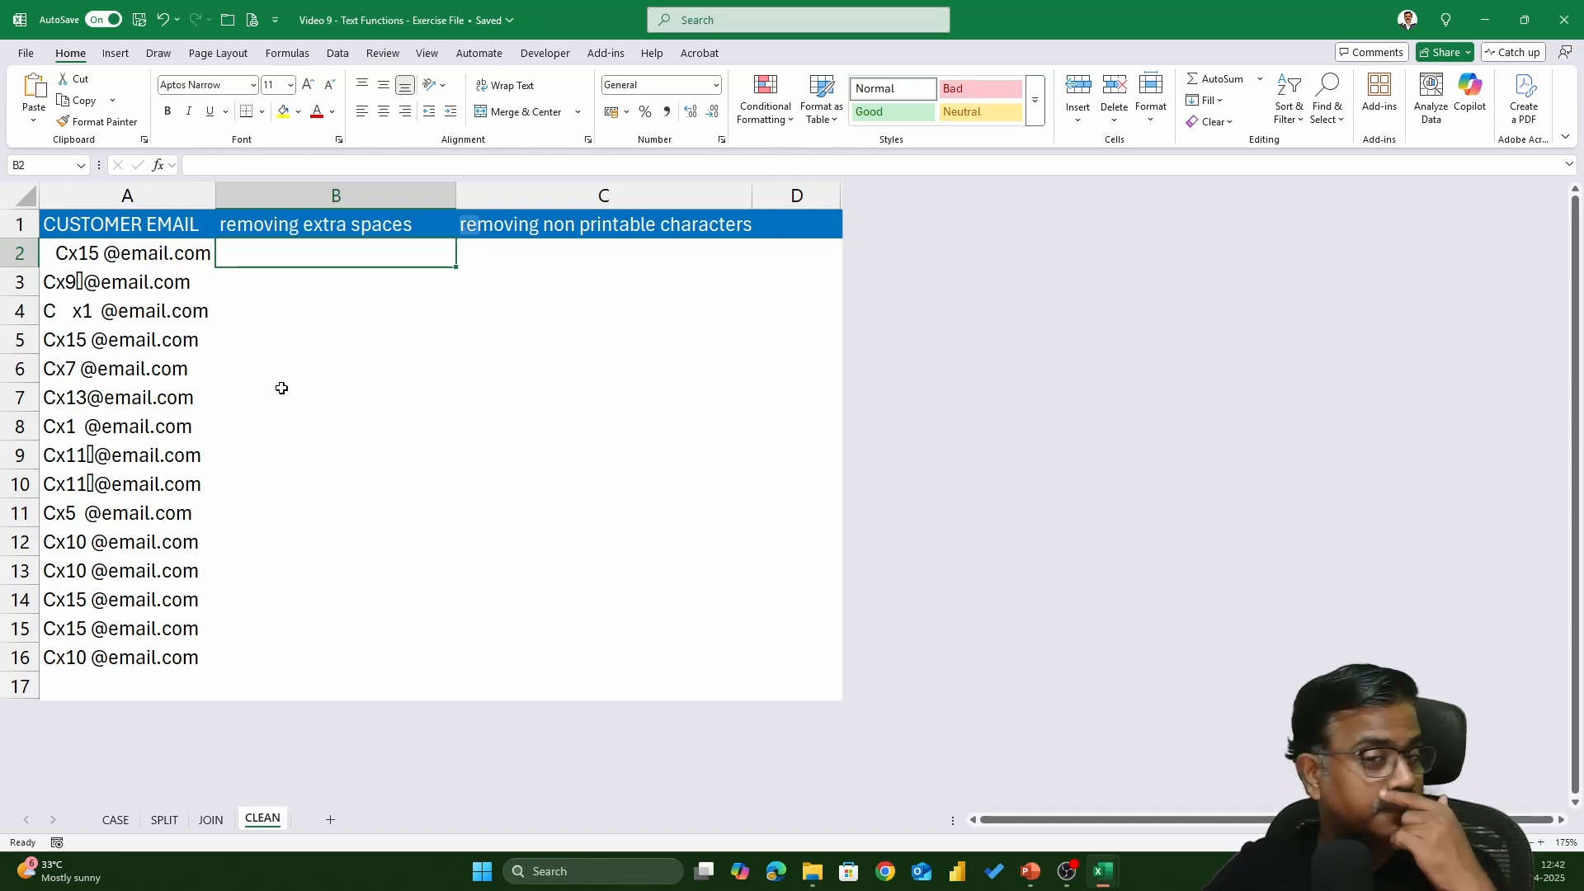
pyautogui.write('=TRIM(')
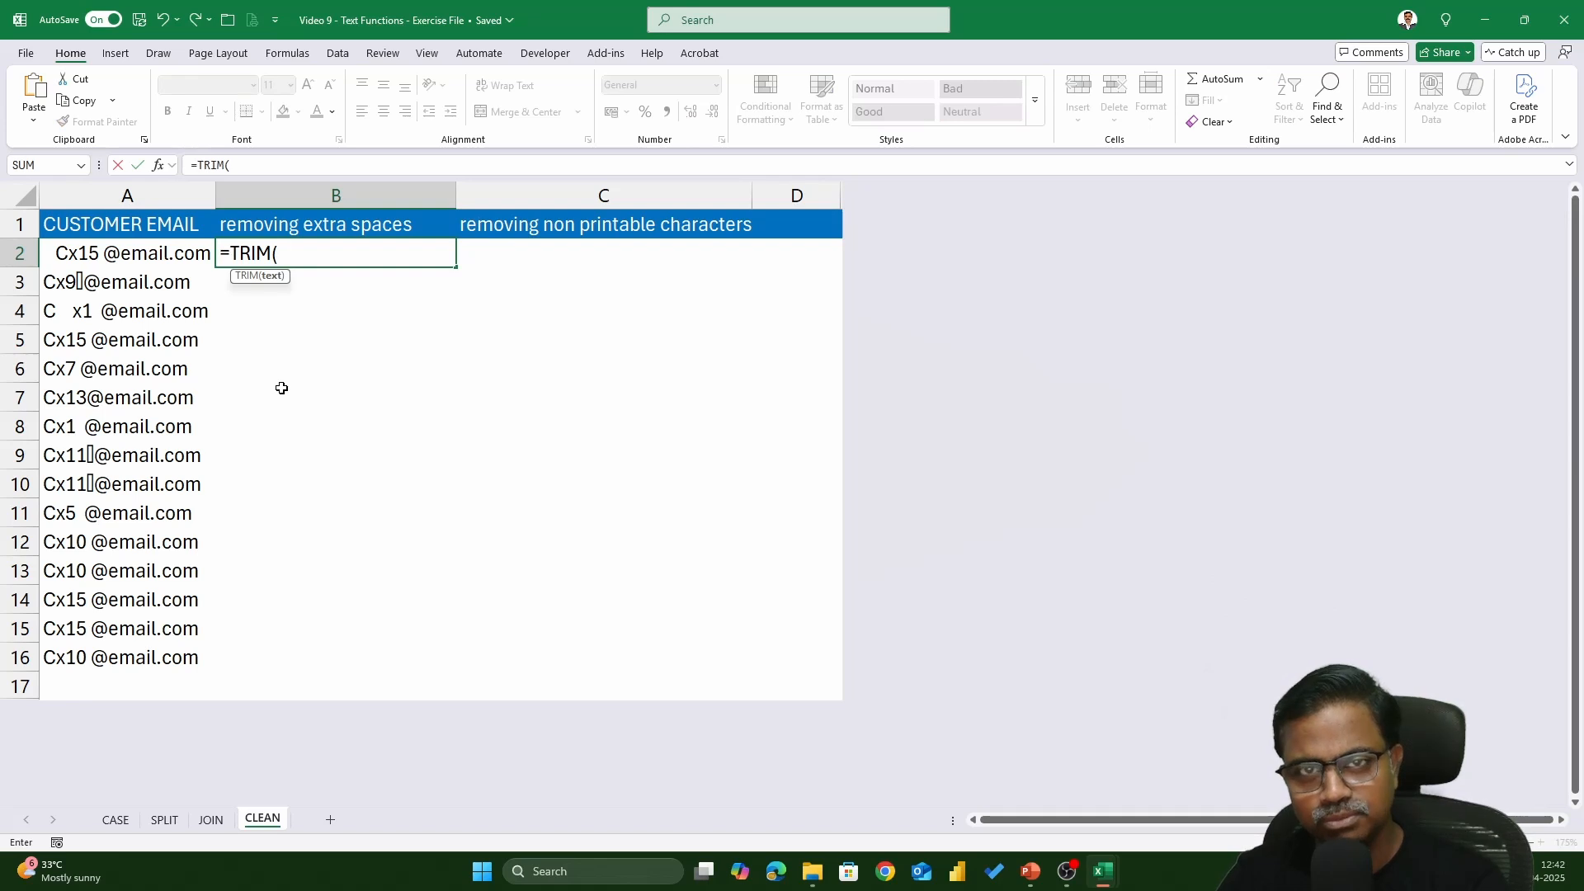
pyautogui.press('Left')
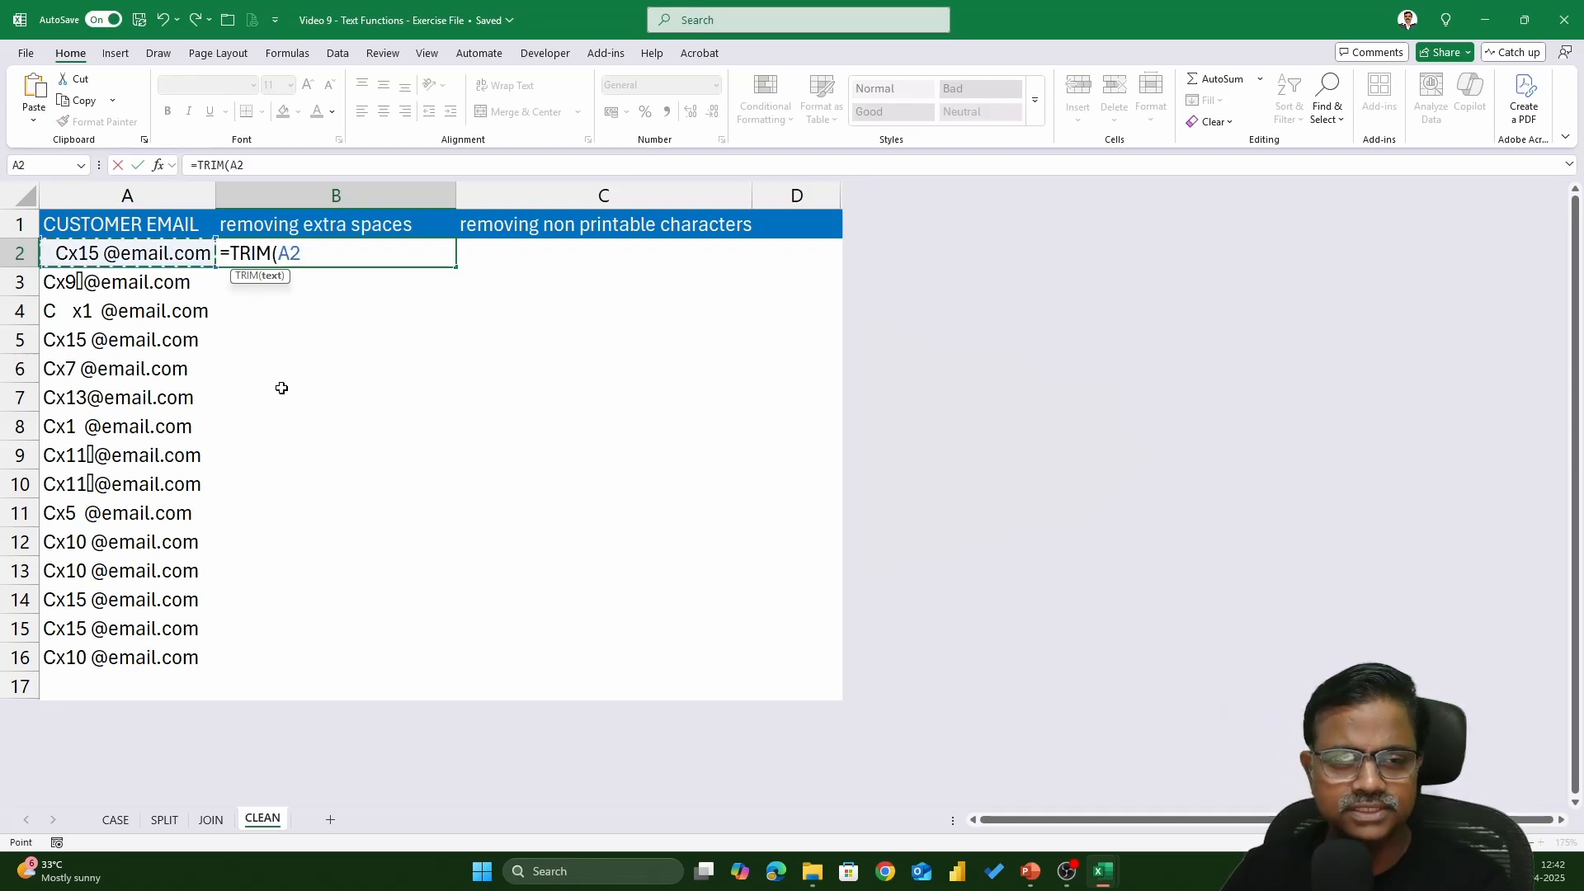
pyautogui.write(')')
pyautogui.press('Return')
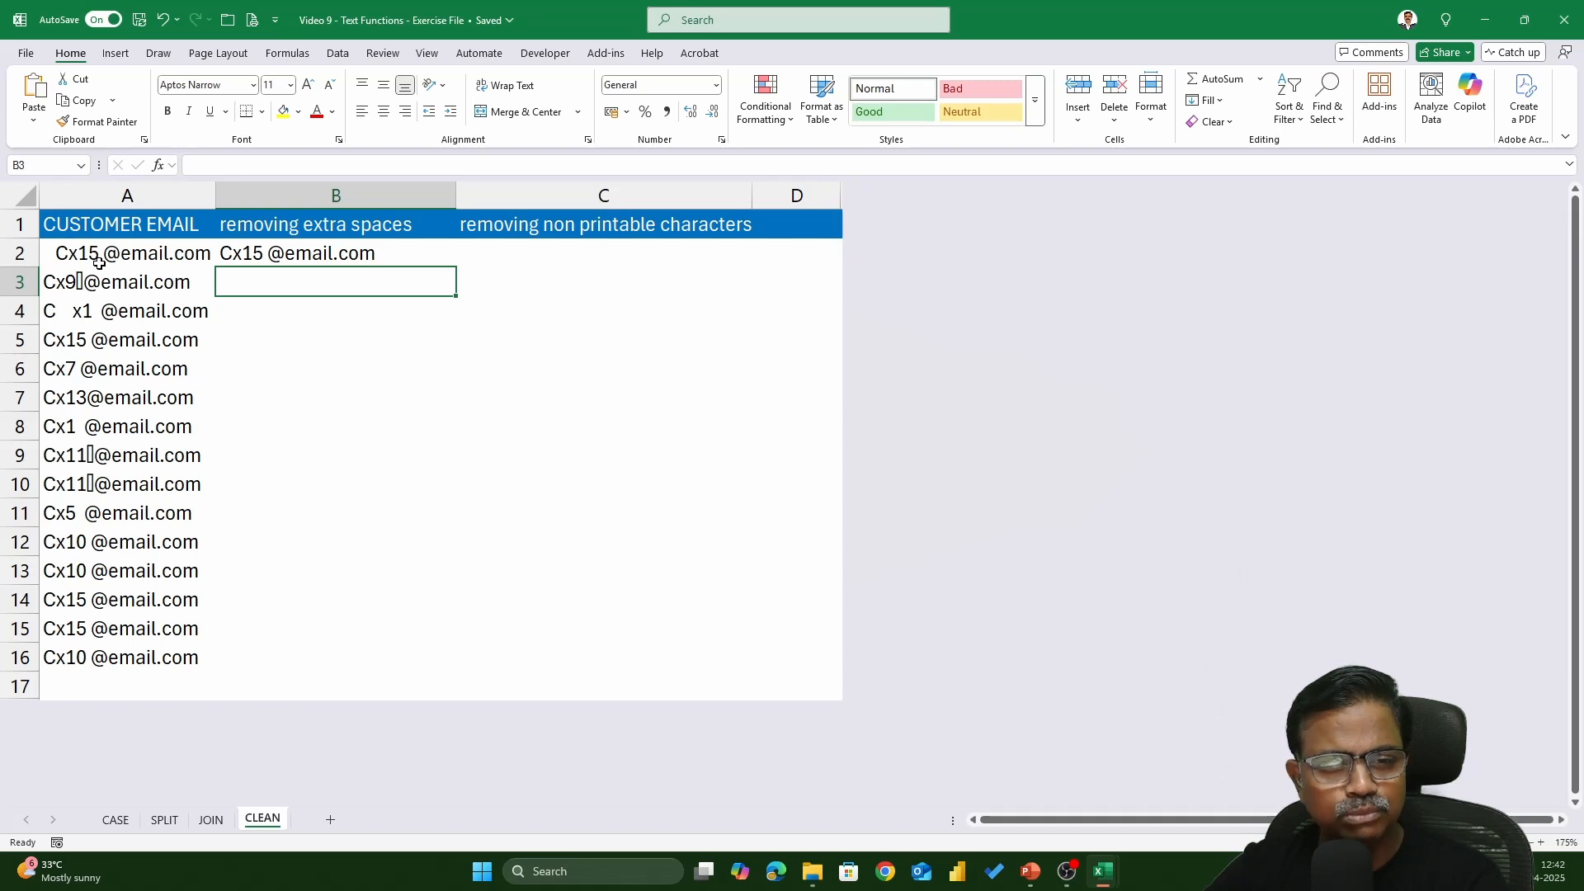
# - Fill the TRIM formula down to B16, then clear B2:B16 again
pyautogui.click(327, 258)
pyautogui.doubleClick(457, 268)
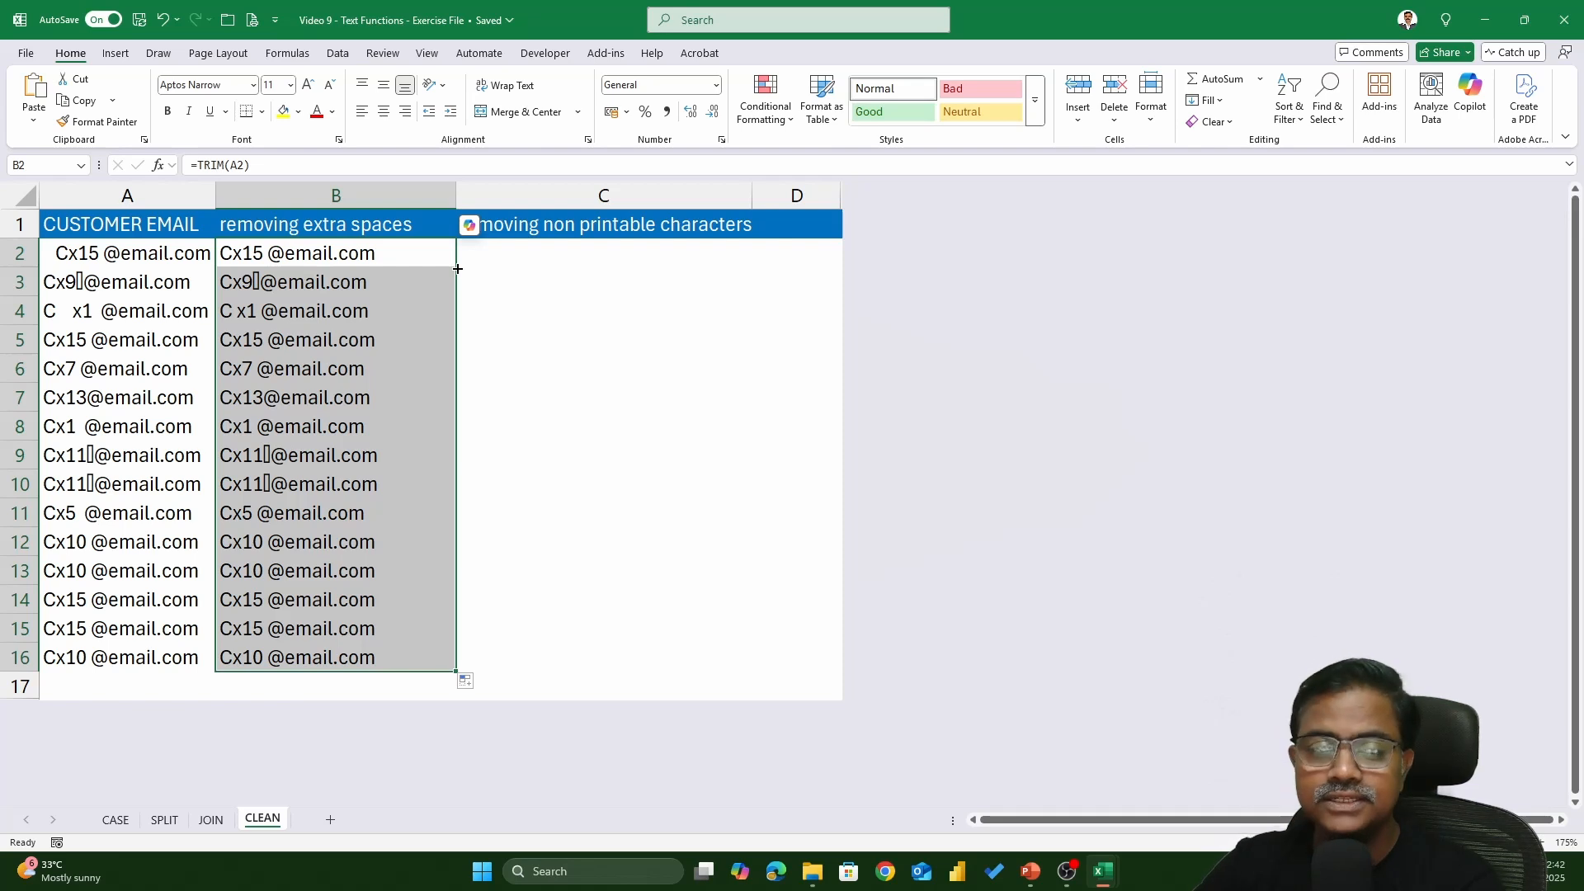
pyautogui.press('Delete')
# - Enter the sample text 'excel training' in B2, padded with extra spaces
pyautogui.click(456, 264)
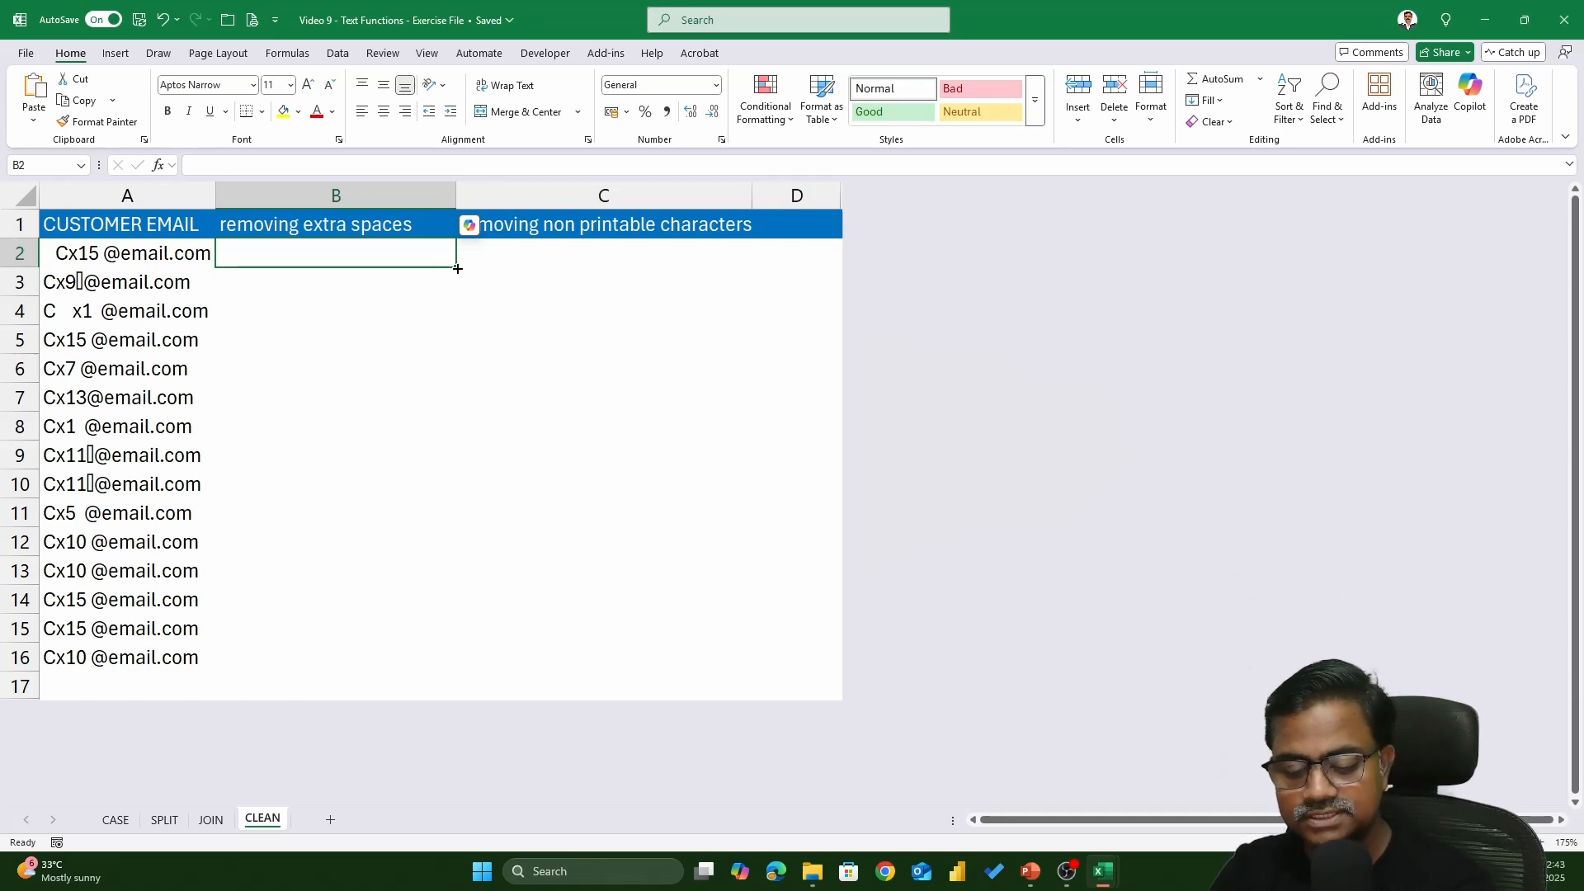
pyautogui.write('excel')
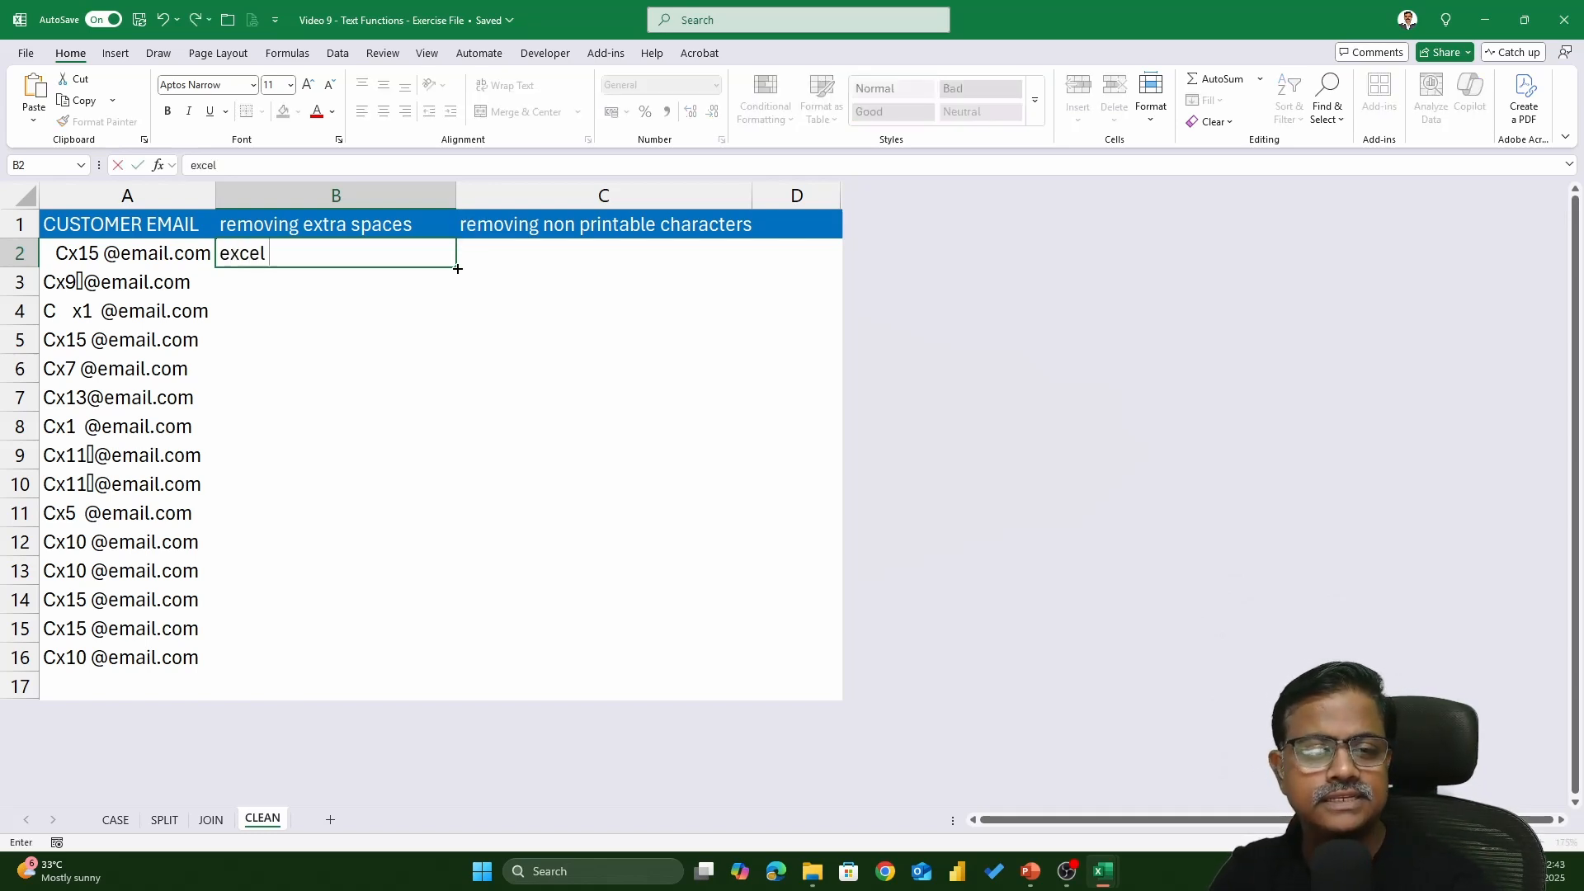
pyautogui.write(' training')
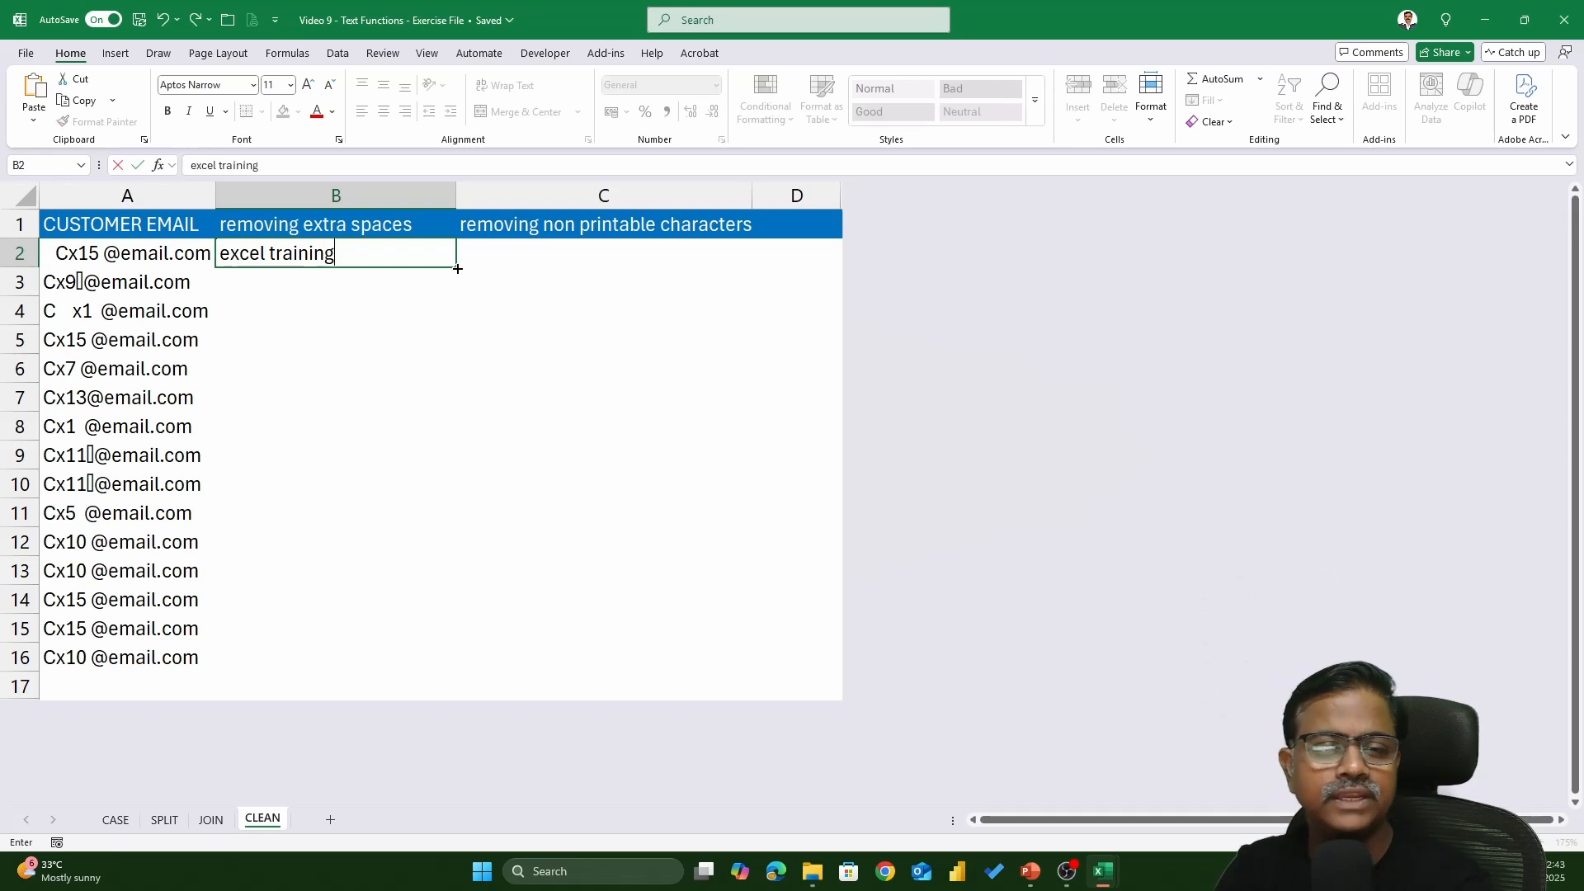
pyautogui.press('Return')
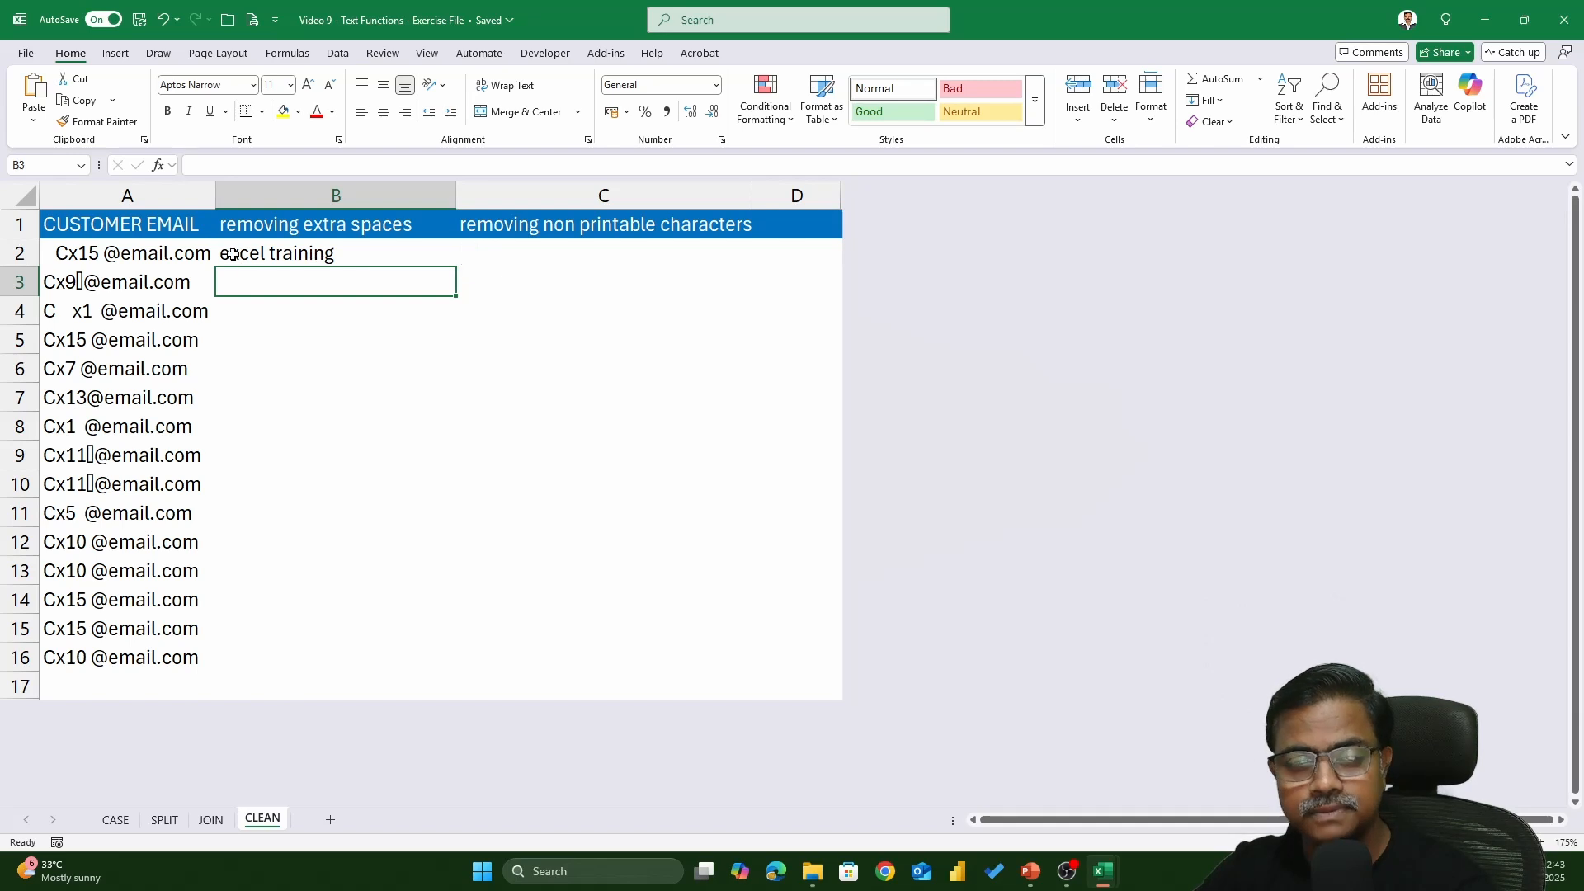
pyautogui.doubleClick(272, 253)
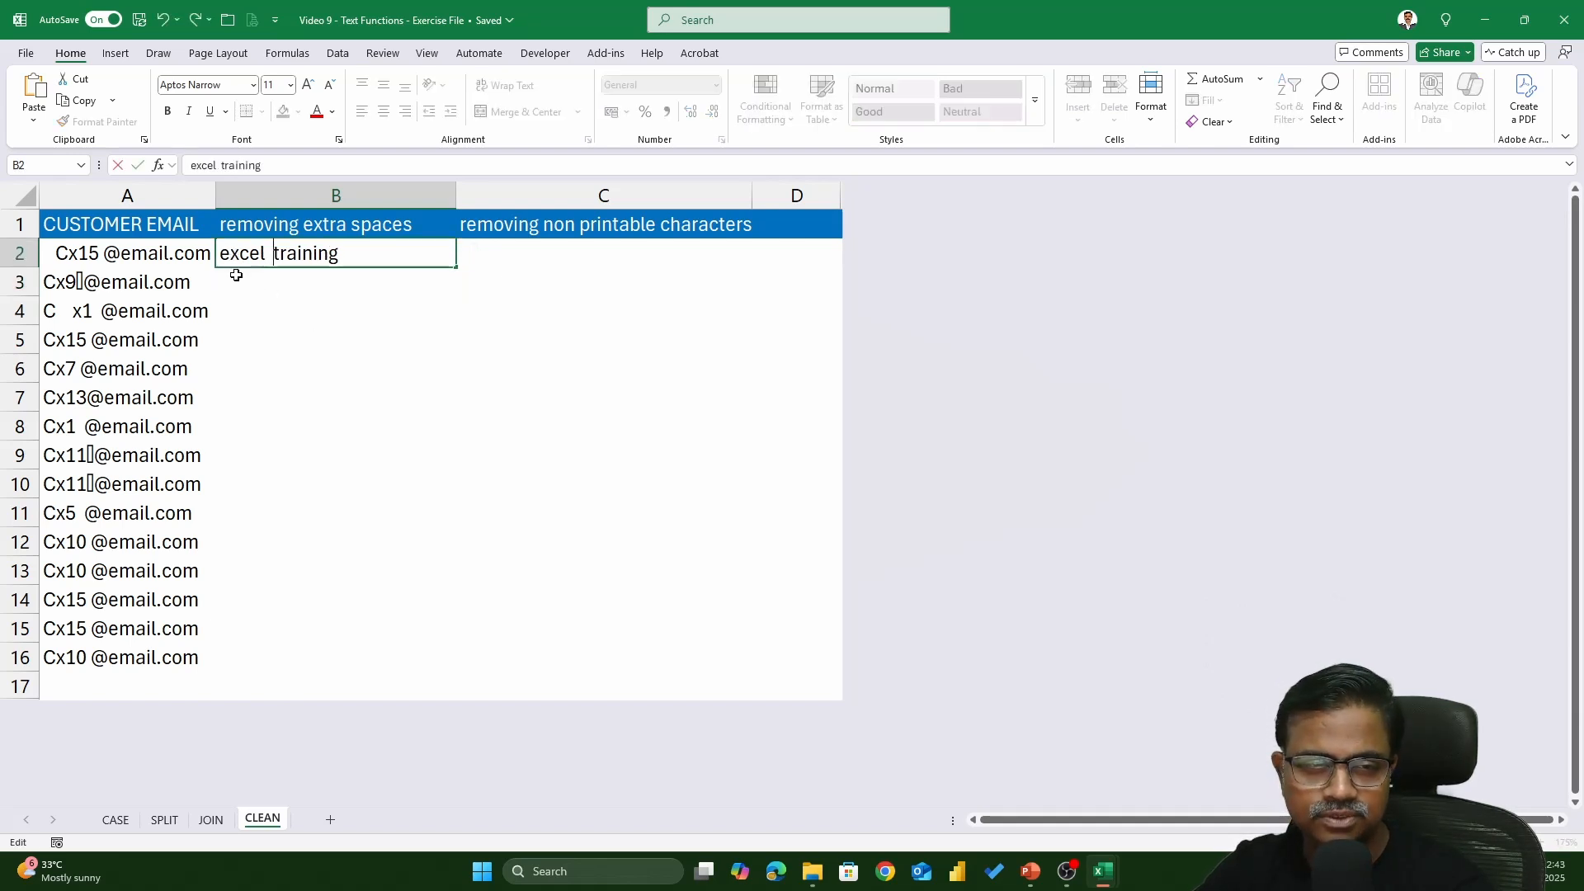
pyautogui.click(222, 255)
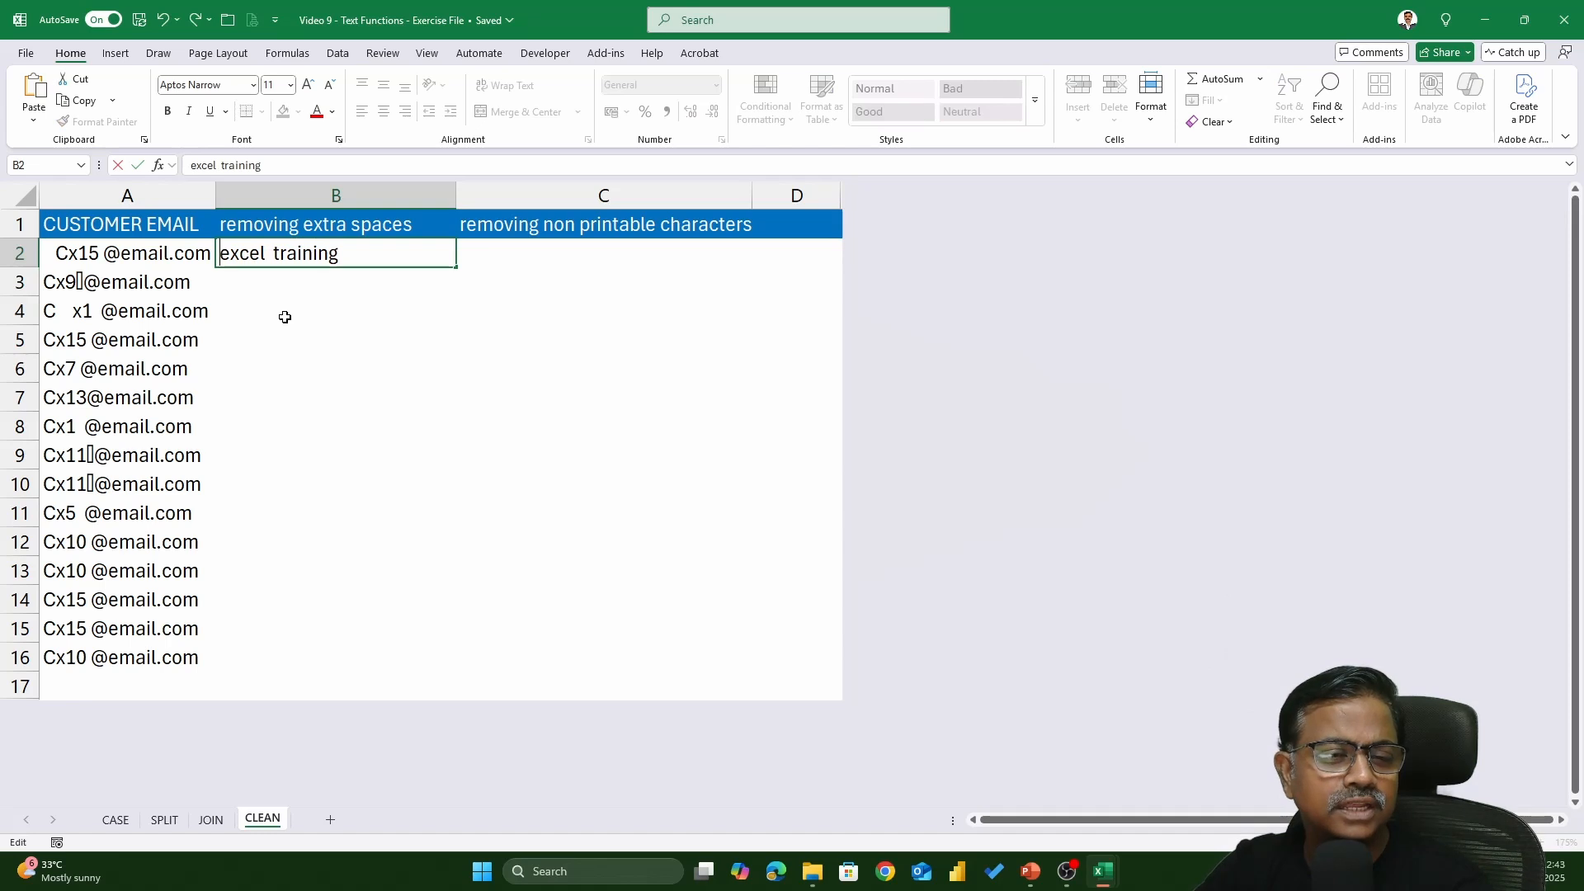
pyautogui.press('End')
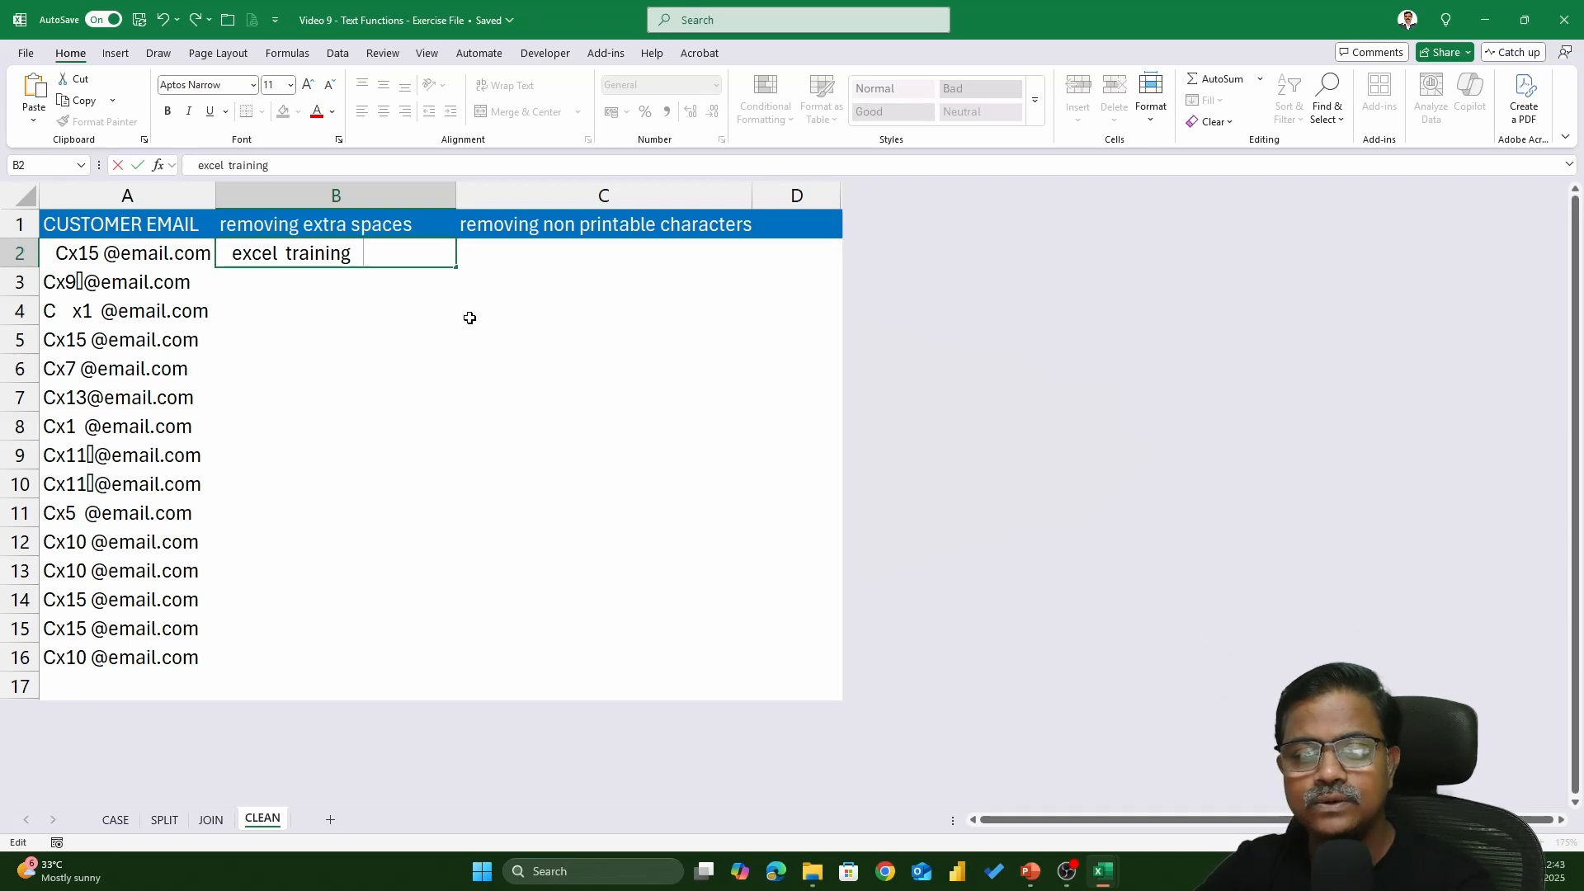
pyautogui.press('Return')
# - Put =TRIM(B2) in B3 so the sample shows single spaces
pyautogui.write('=tri')
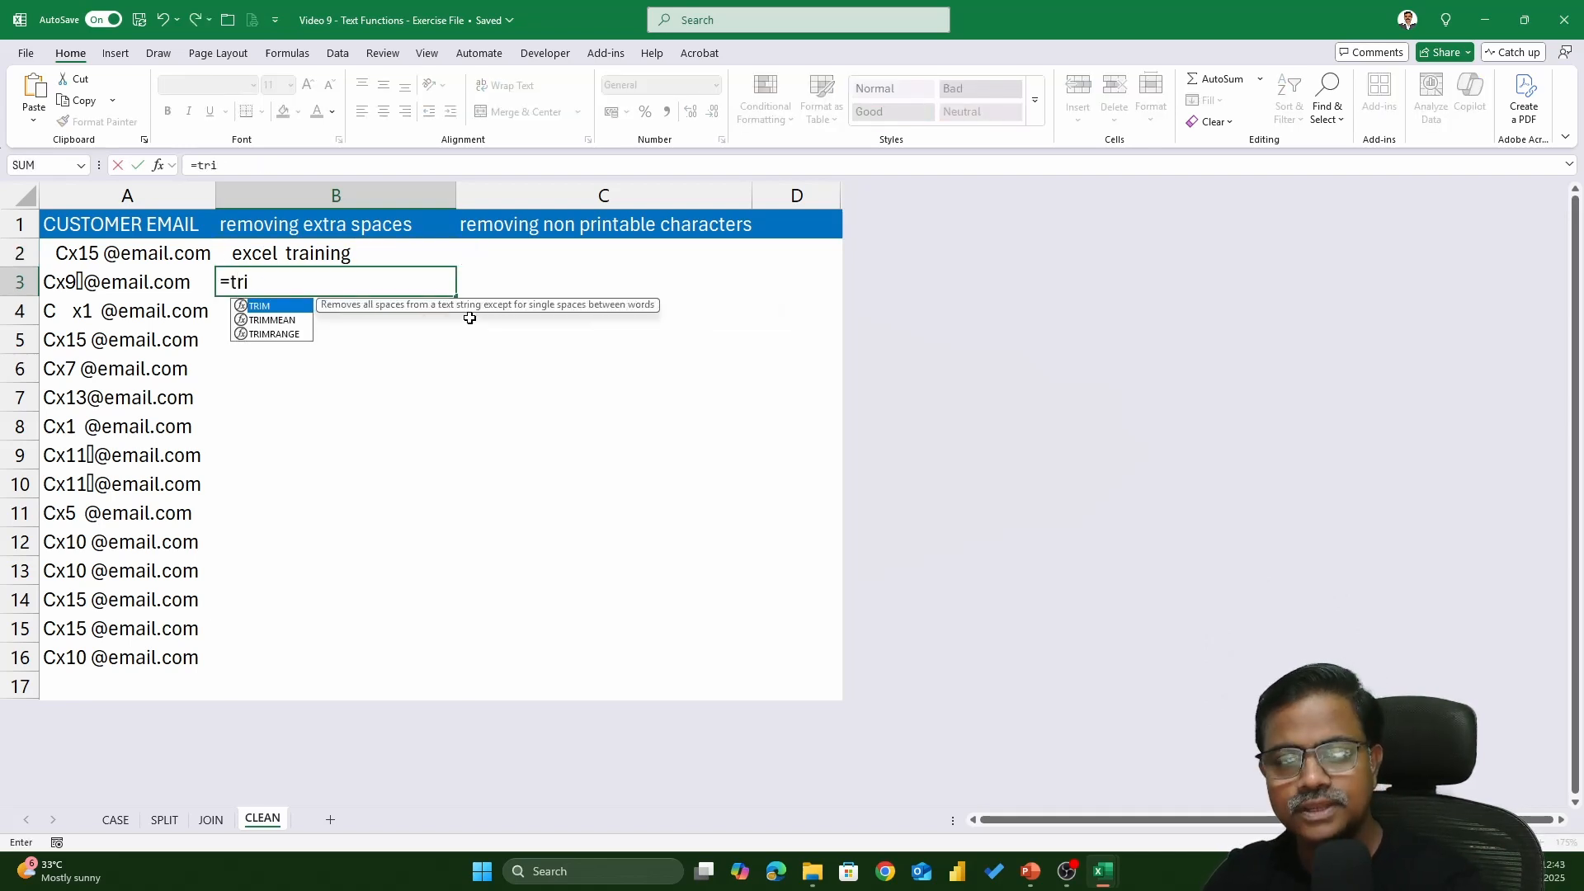
pyautogui.press('Tab')
pyautogui.press('Up')
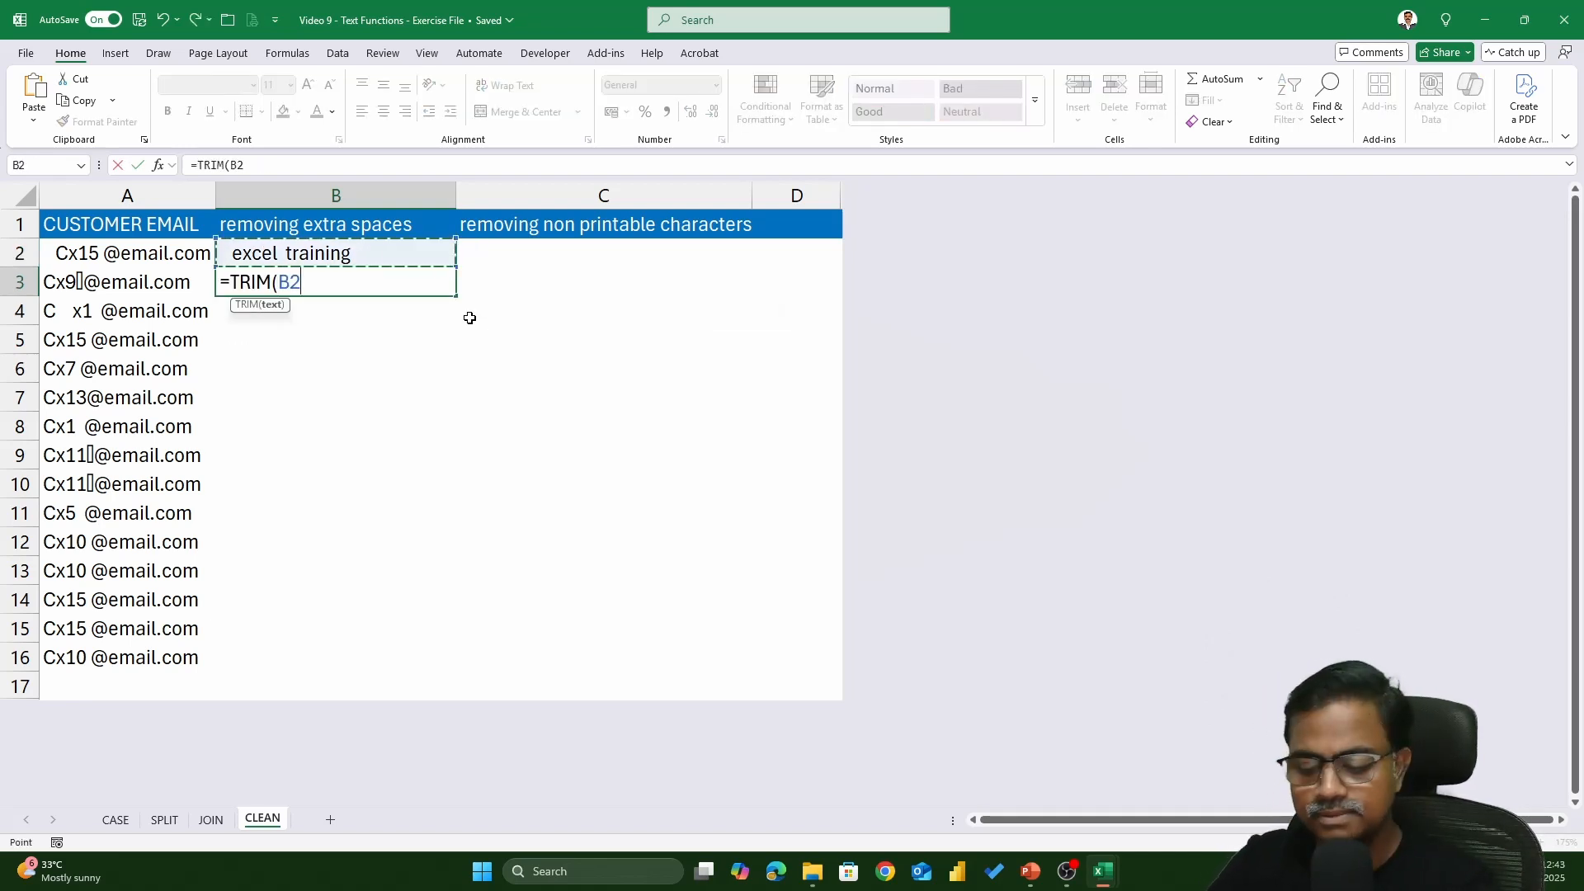
pyautogui.write(')')
pyautogui.press('Return')
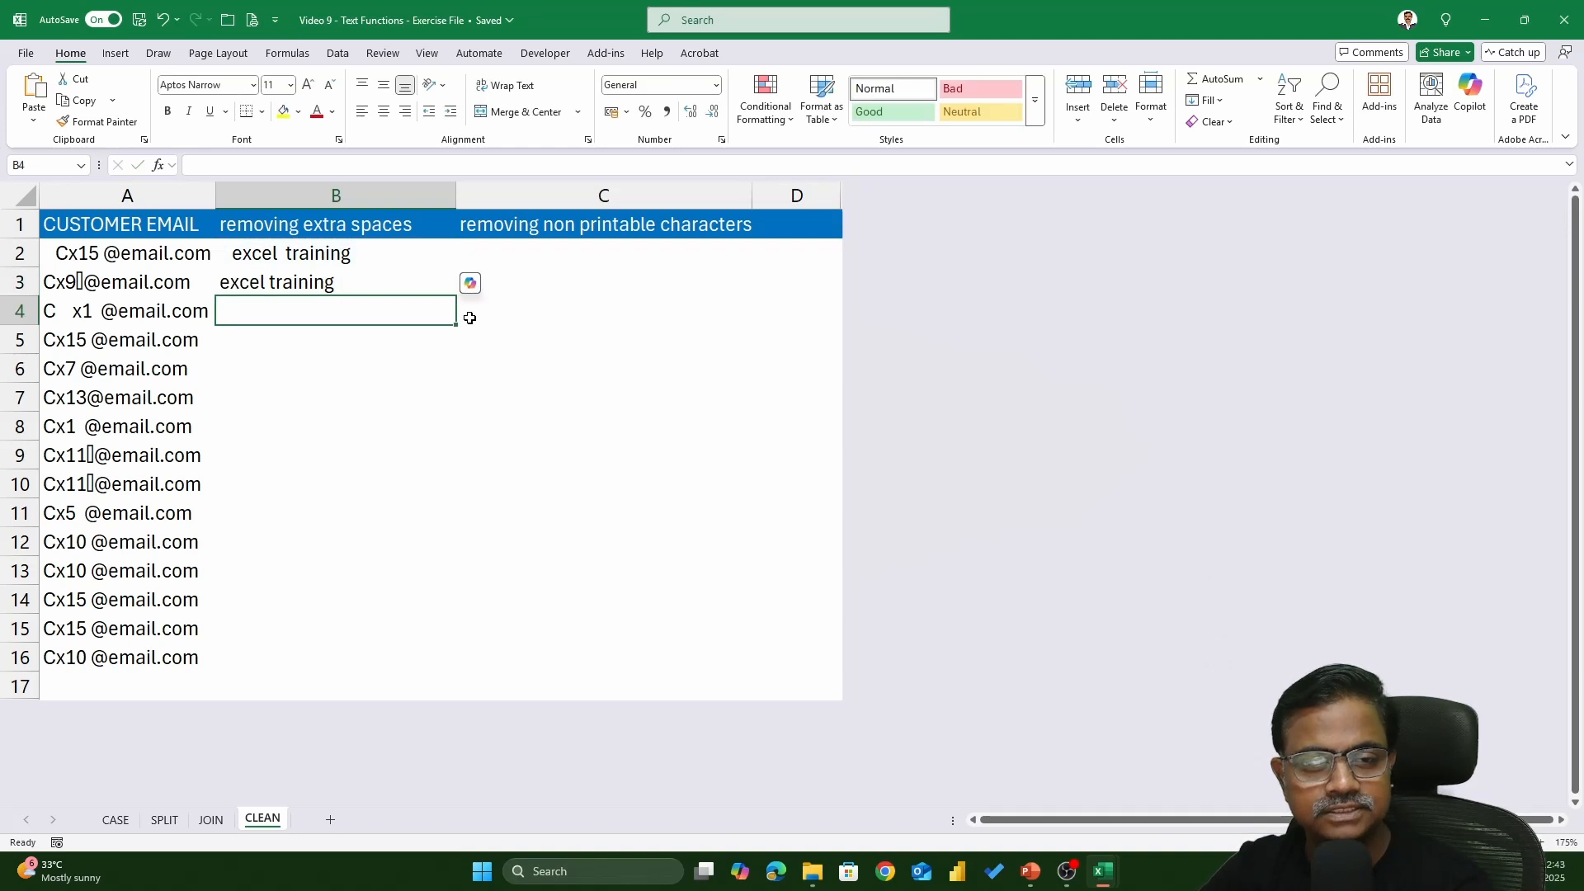
pyautogui.press('Up')
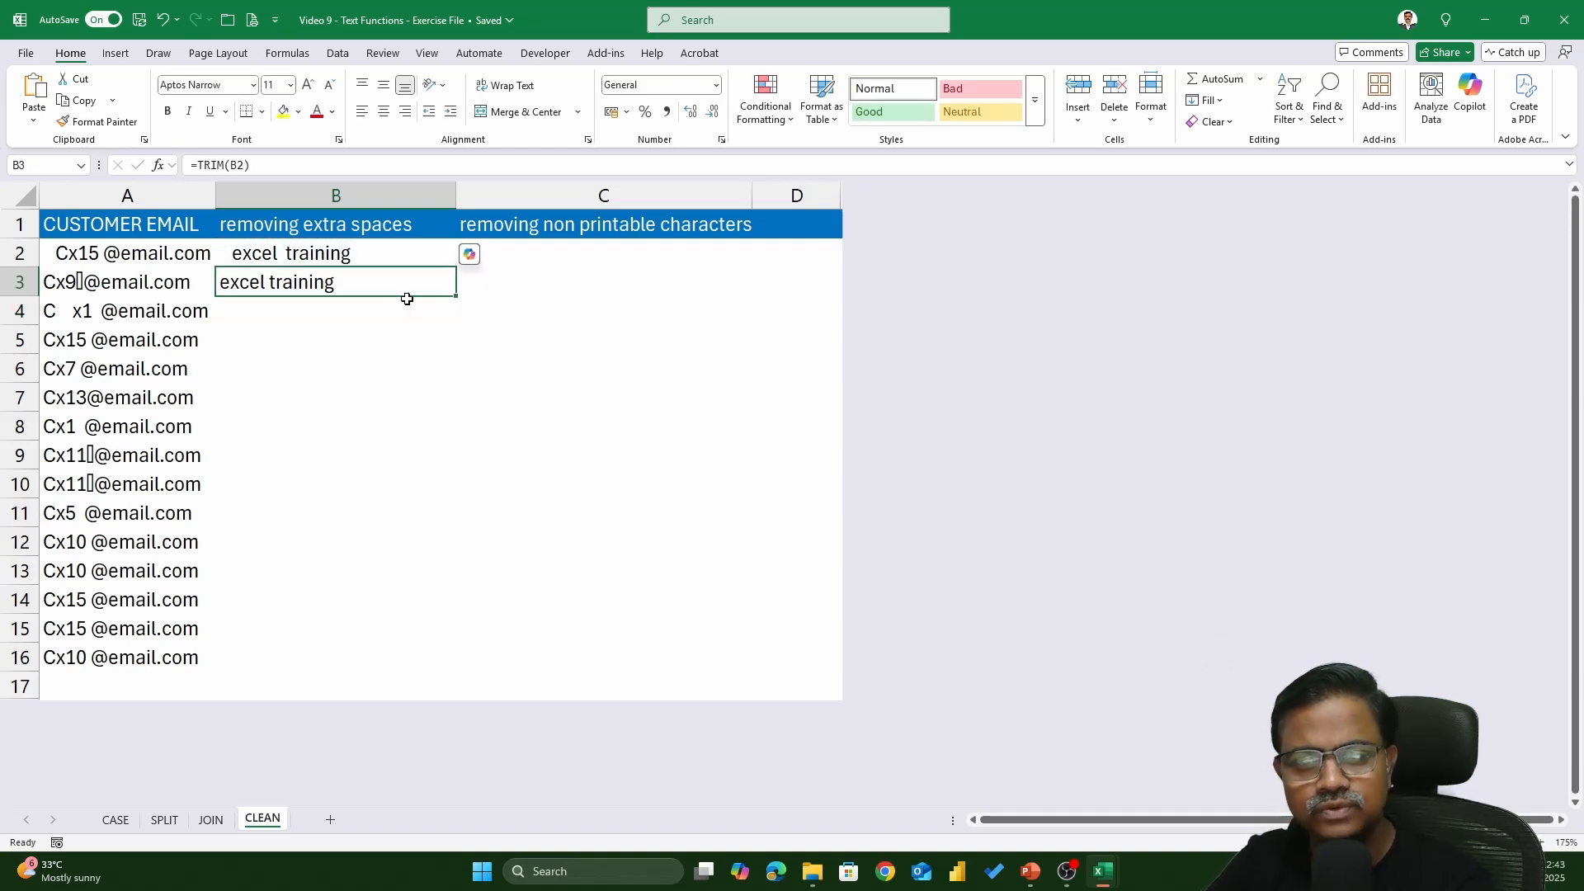
# - Clear both test cells B2:B3
pyautogui.click(281, 250)
pyautogui.hotkey('shift', 'Down')
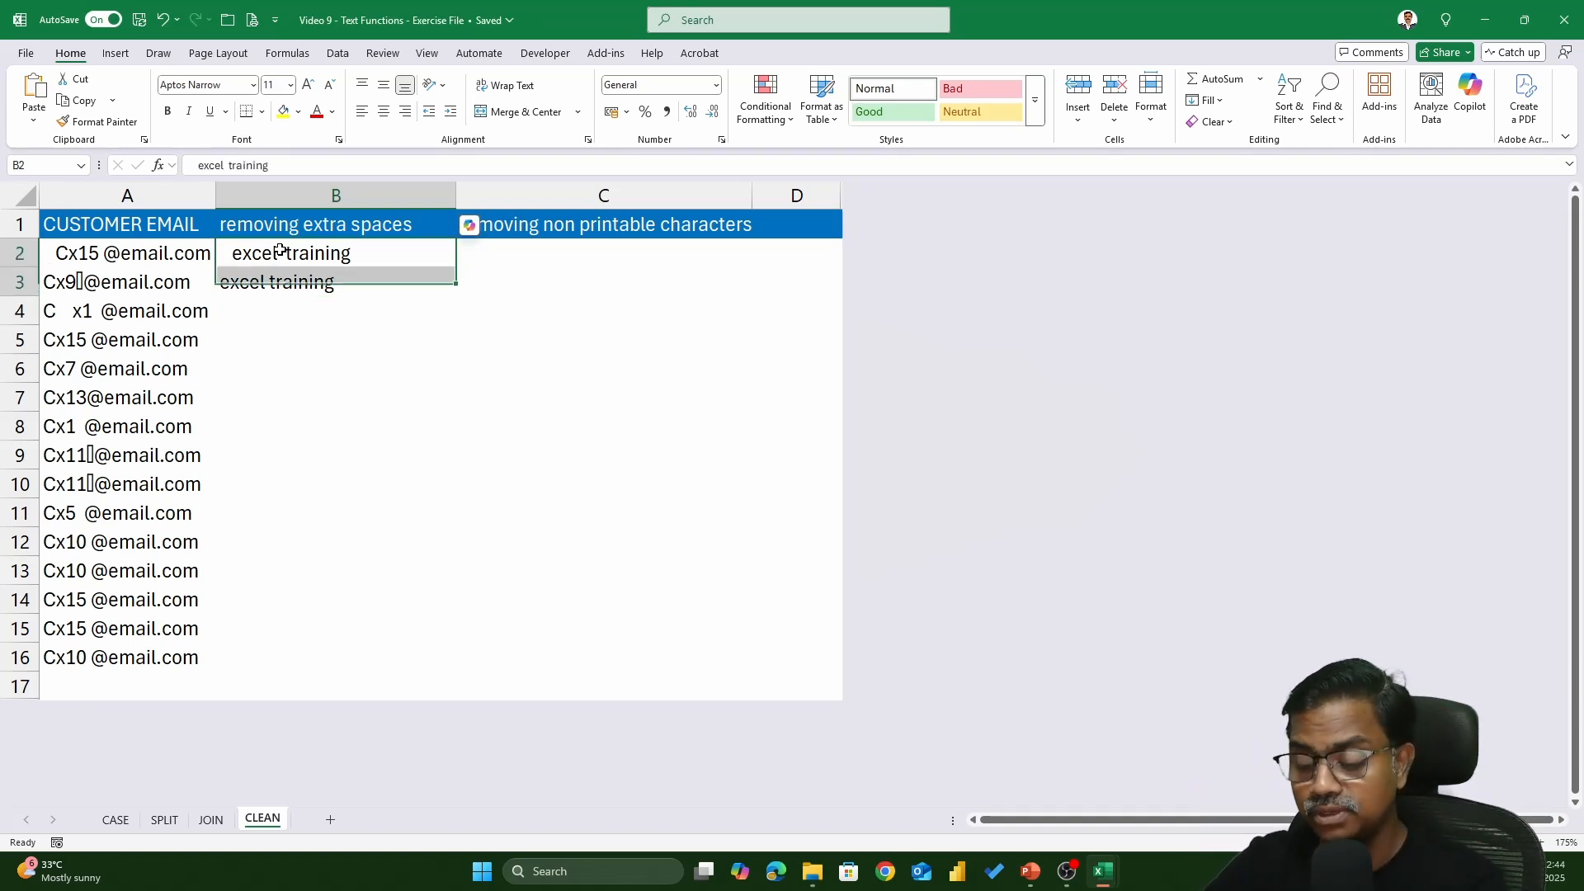
pyautogui.press('Delete')
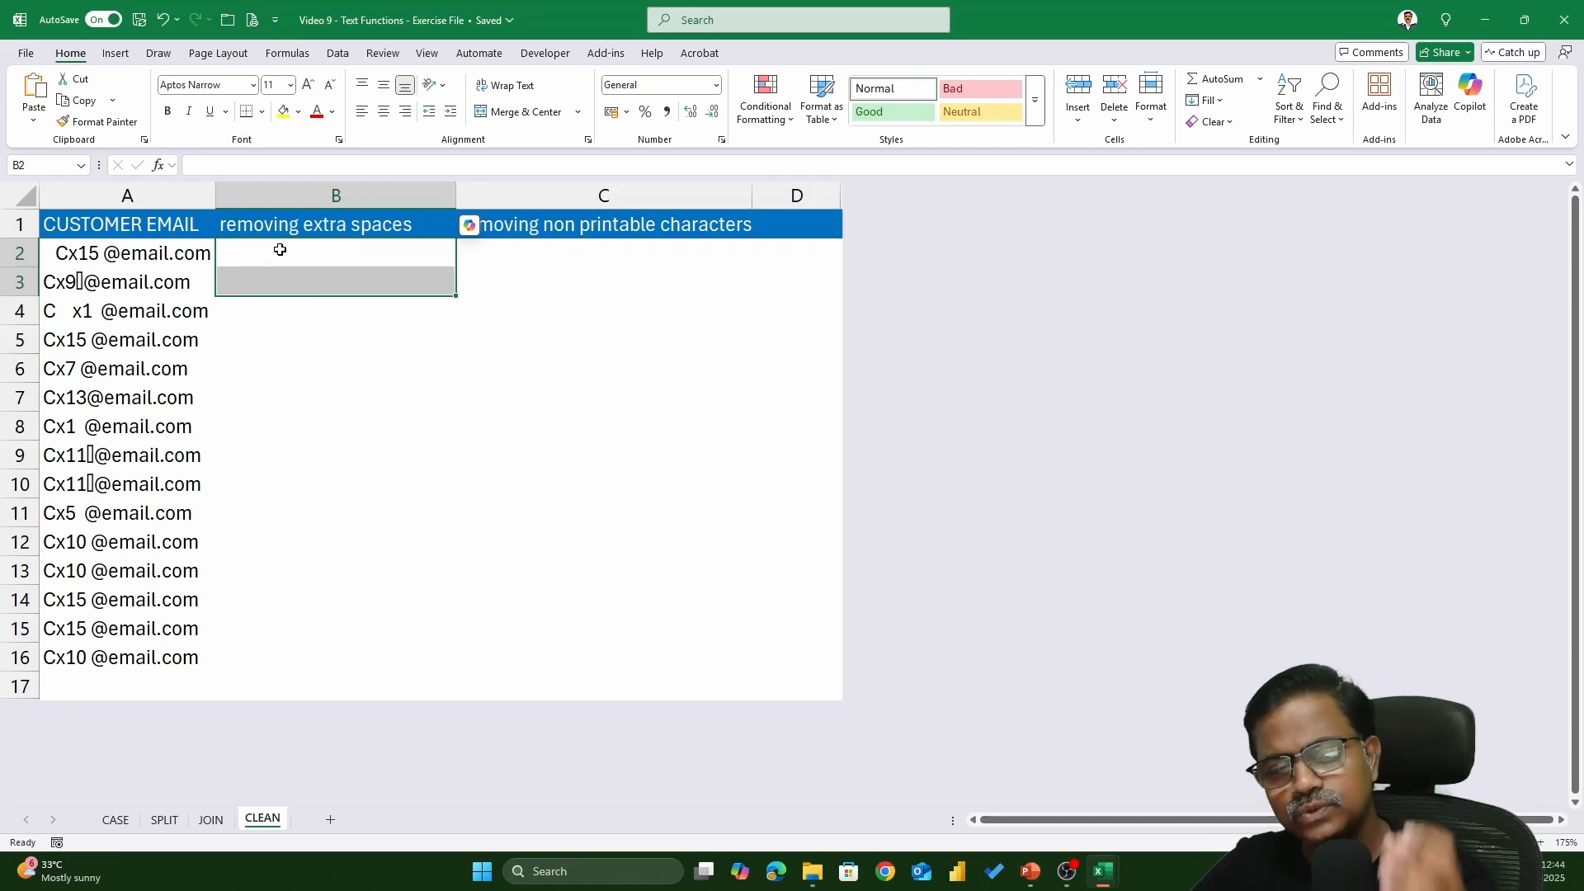
# - Enter =SUBSTITUTE(A2," ","-") in B2 to turn spaces into hyphens
pyautogui.click(280, 250)
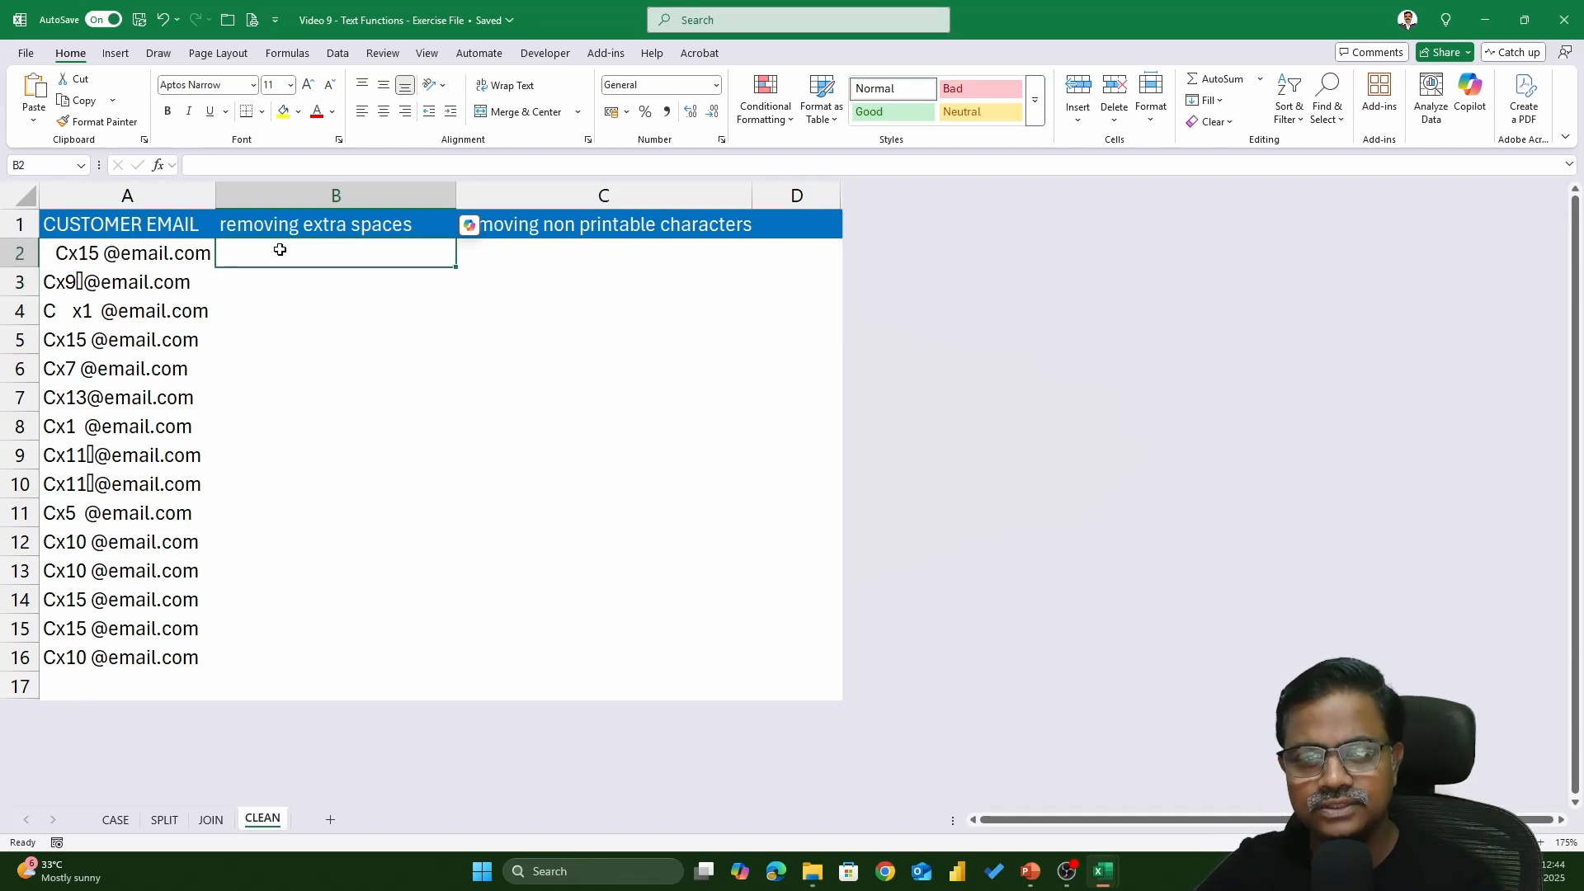
pyautogui.write('=sub')
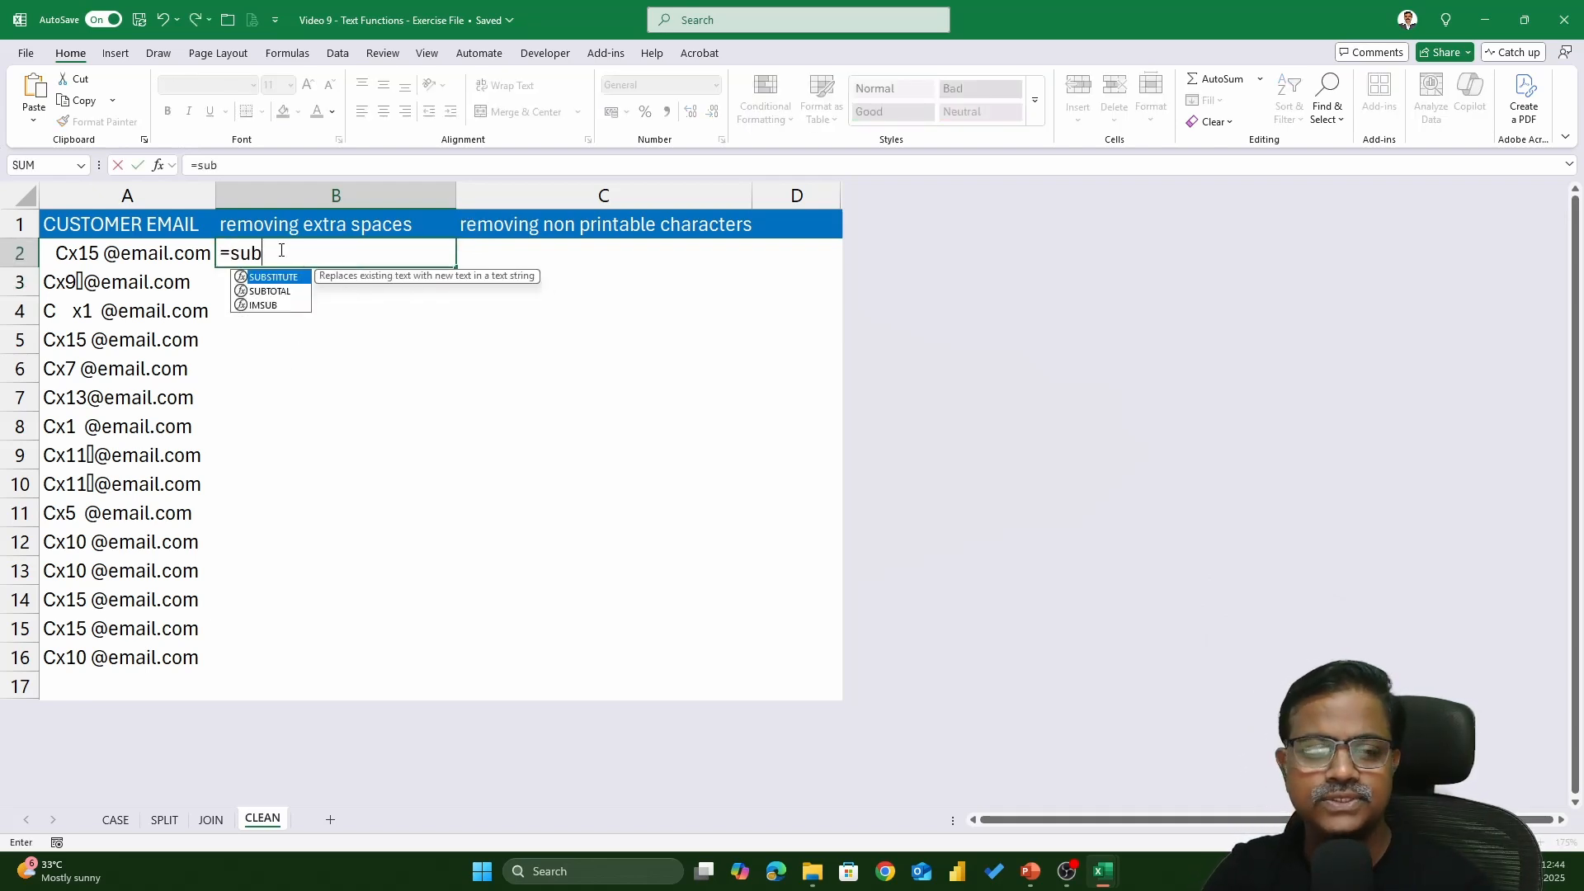
pyautogui.press('Tab')
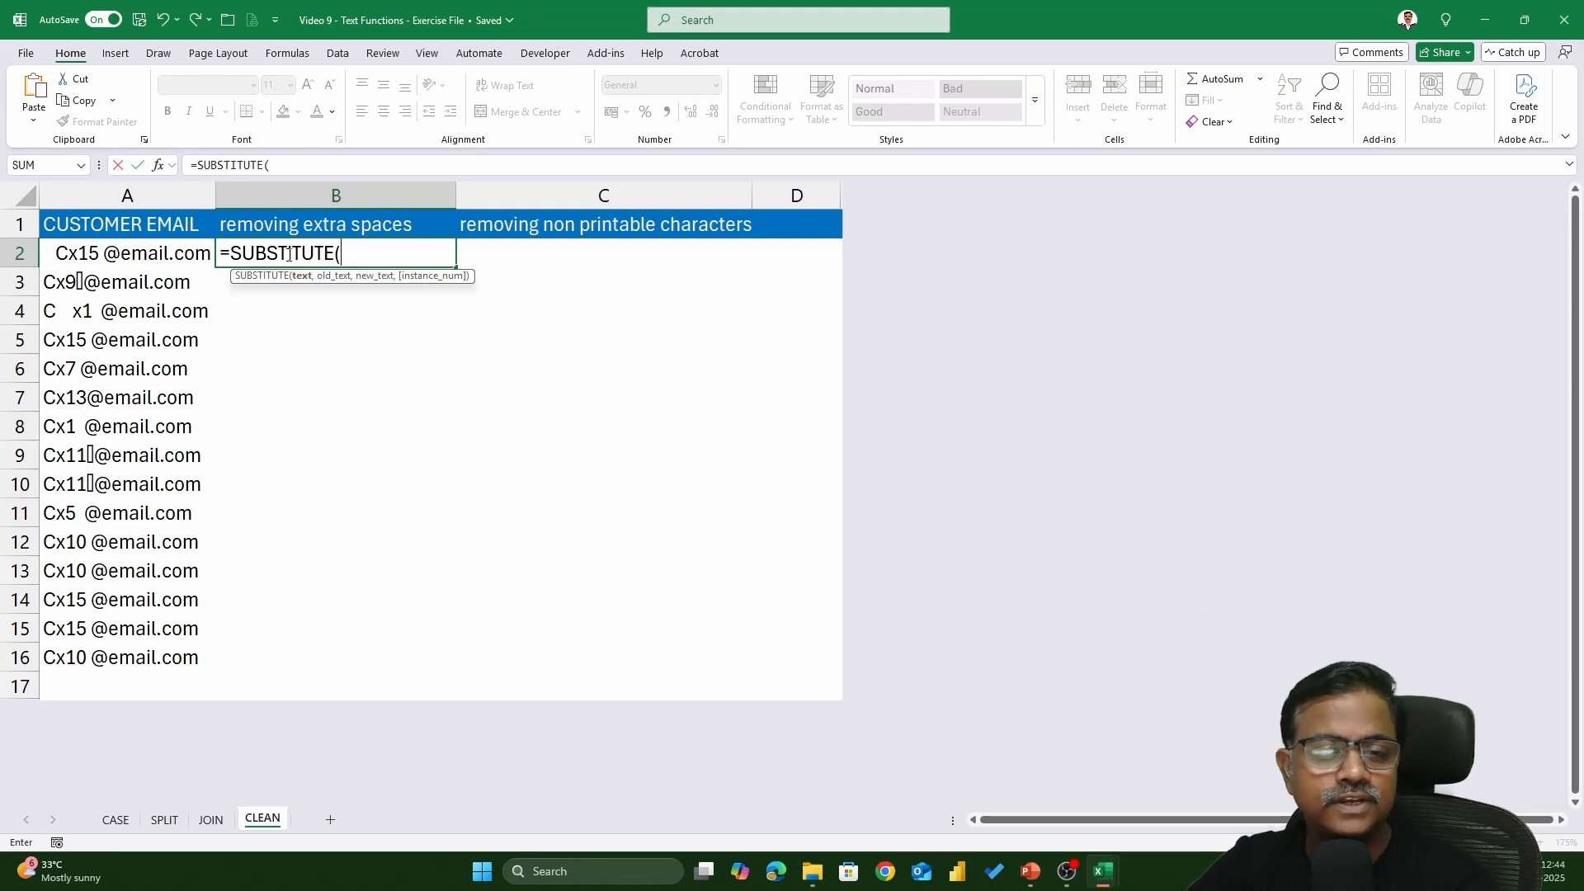
pyautogui.click(146, 250)
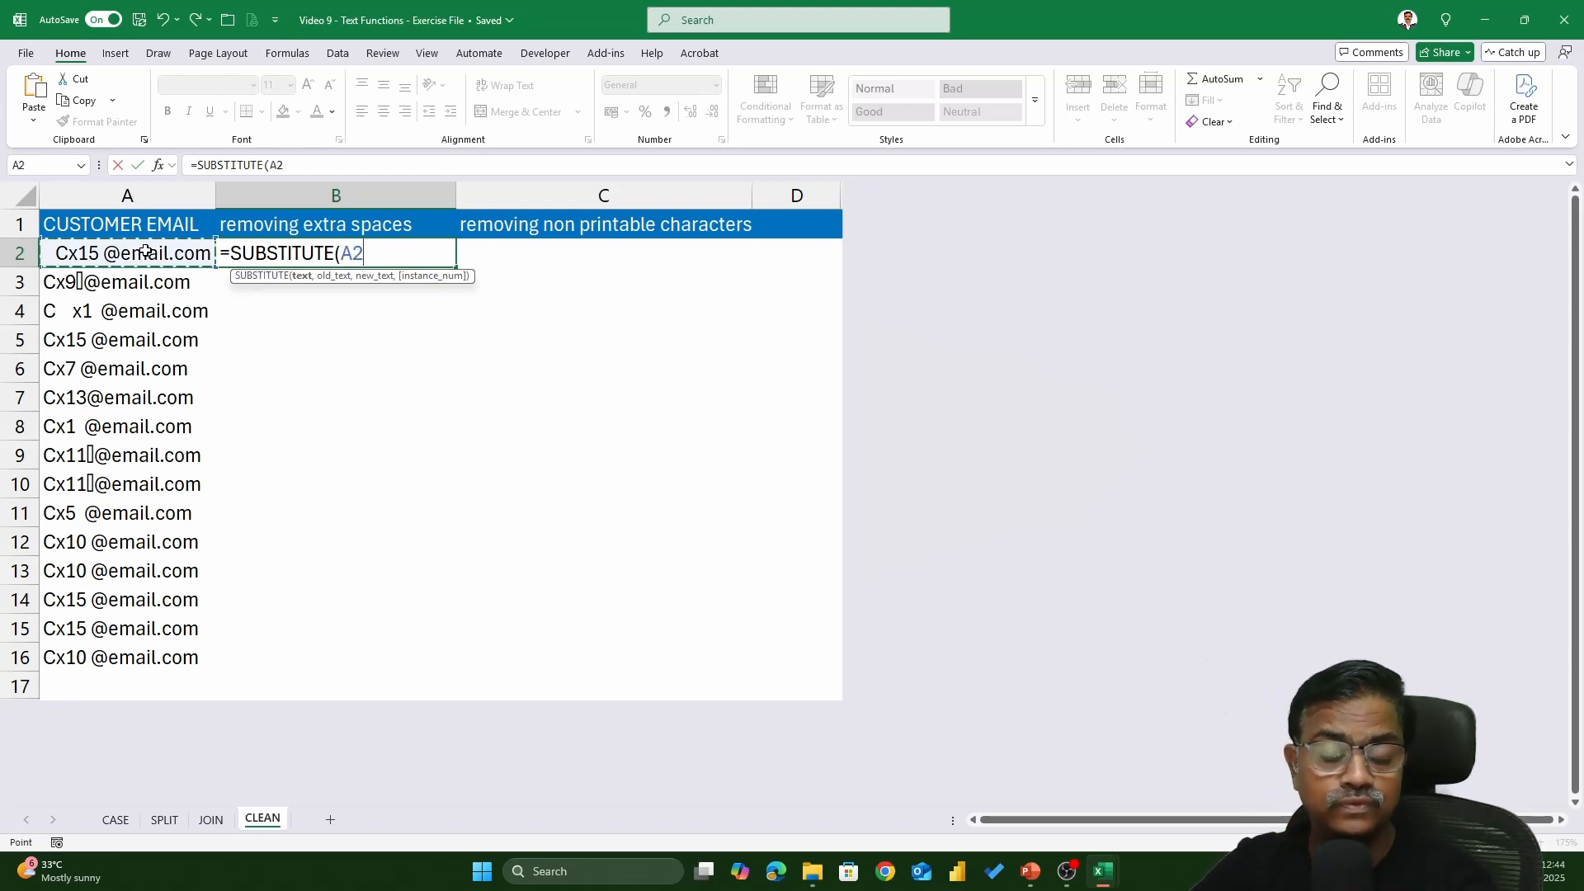
pyautogui.write(',')
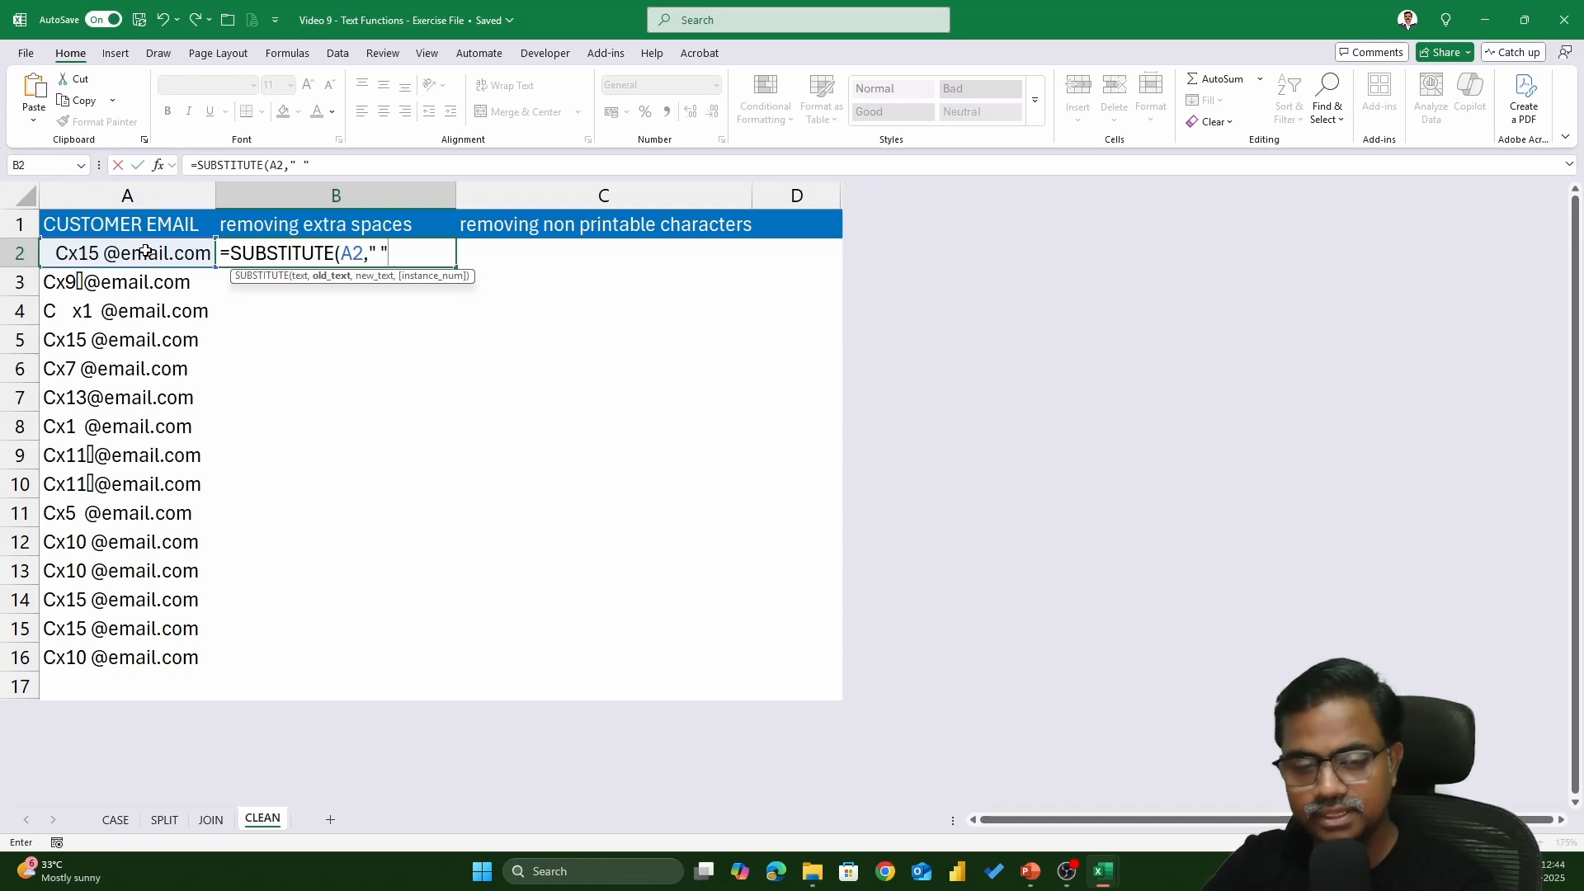
pyautogui.write(',')
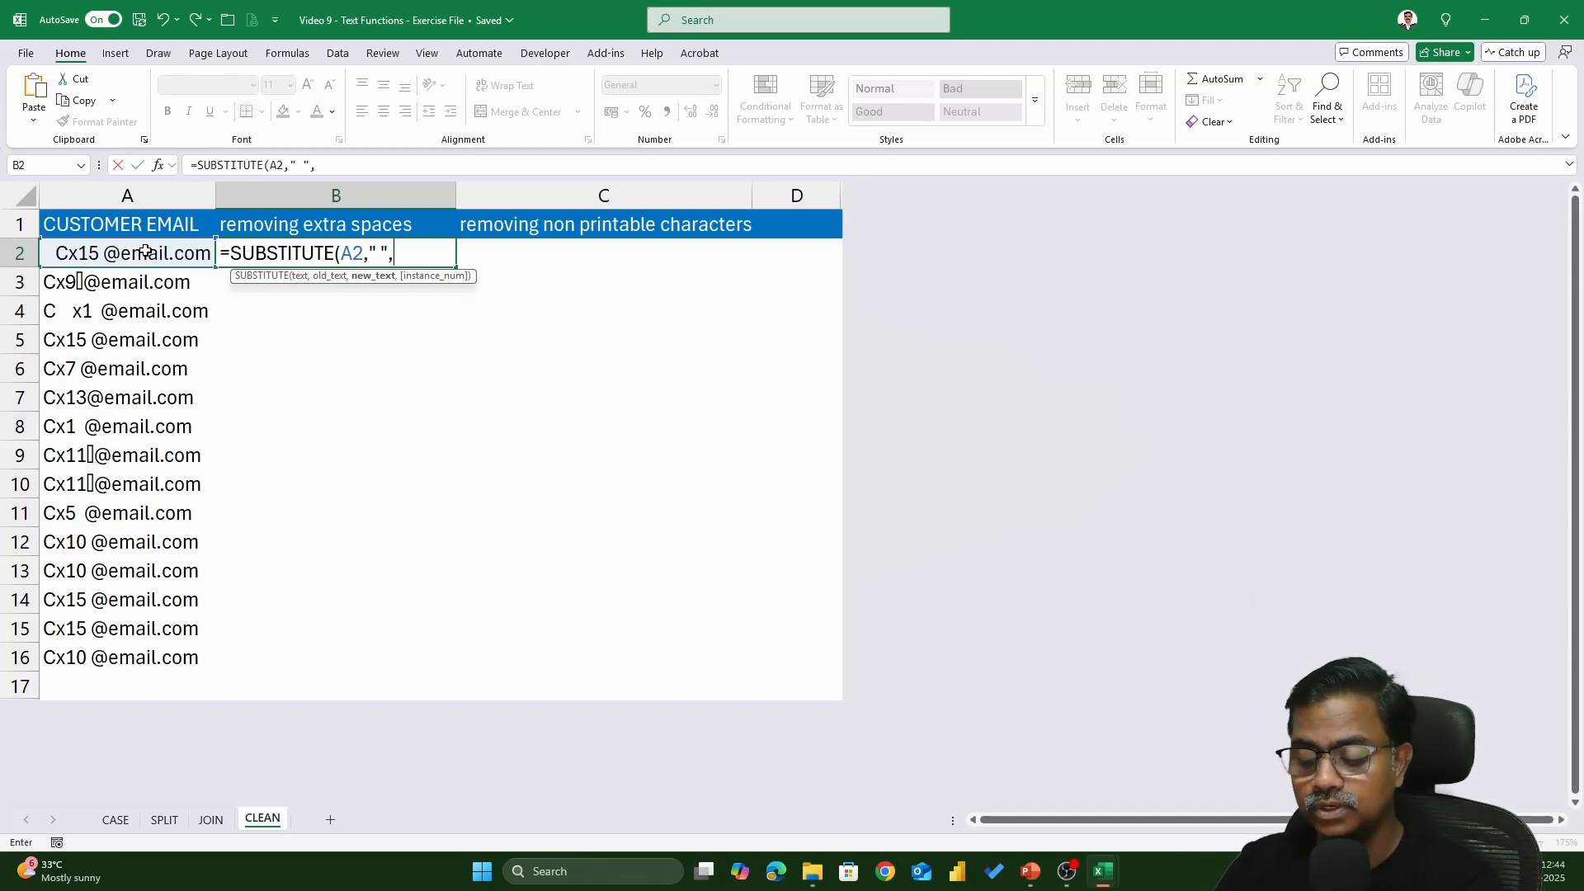
pyautogui.write('"')
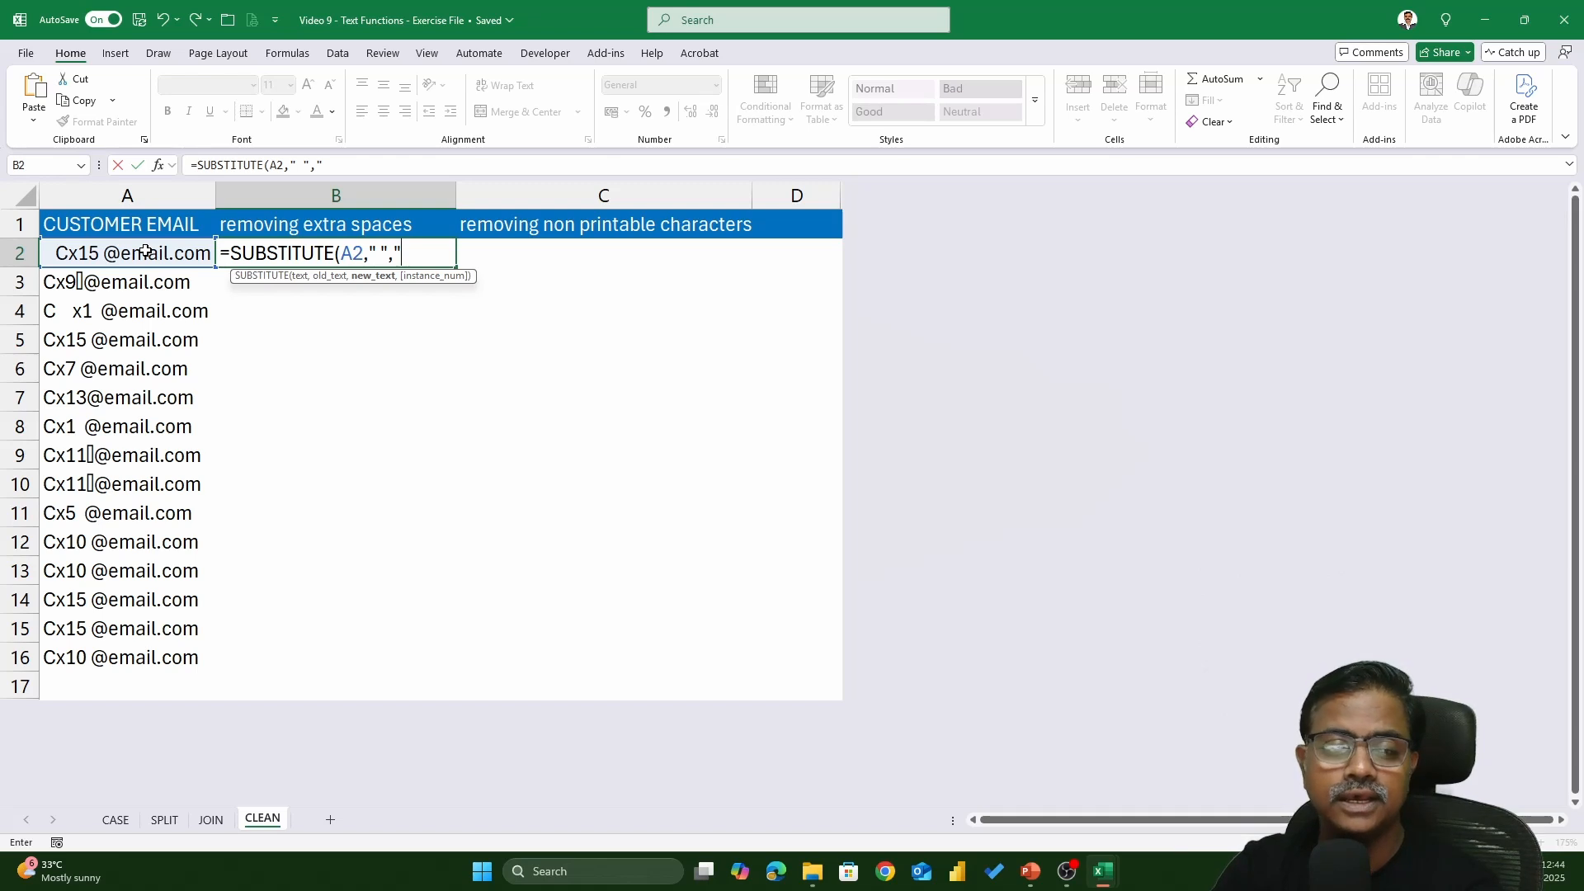
pyautogui.write('-')
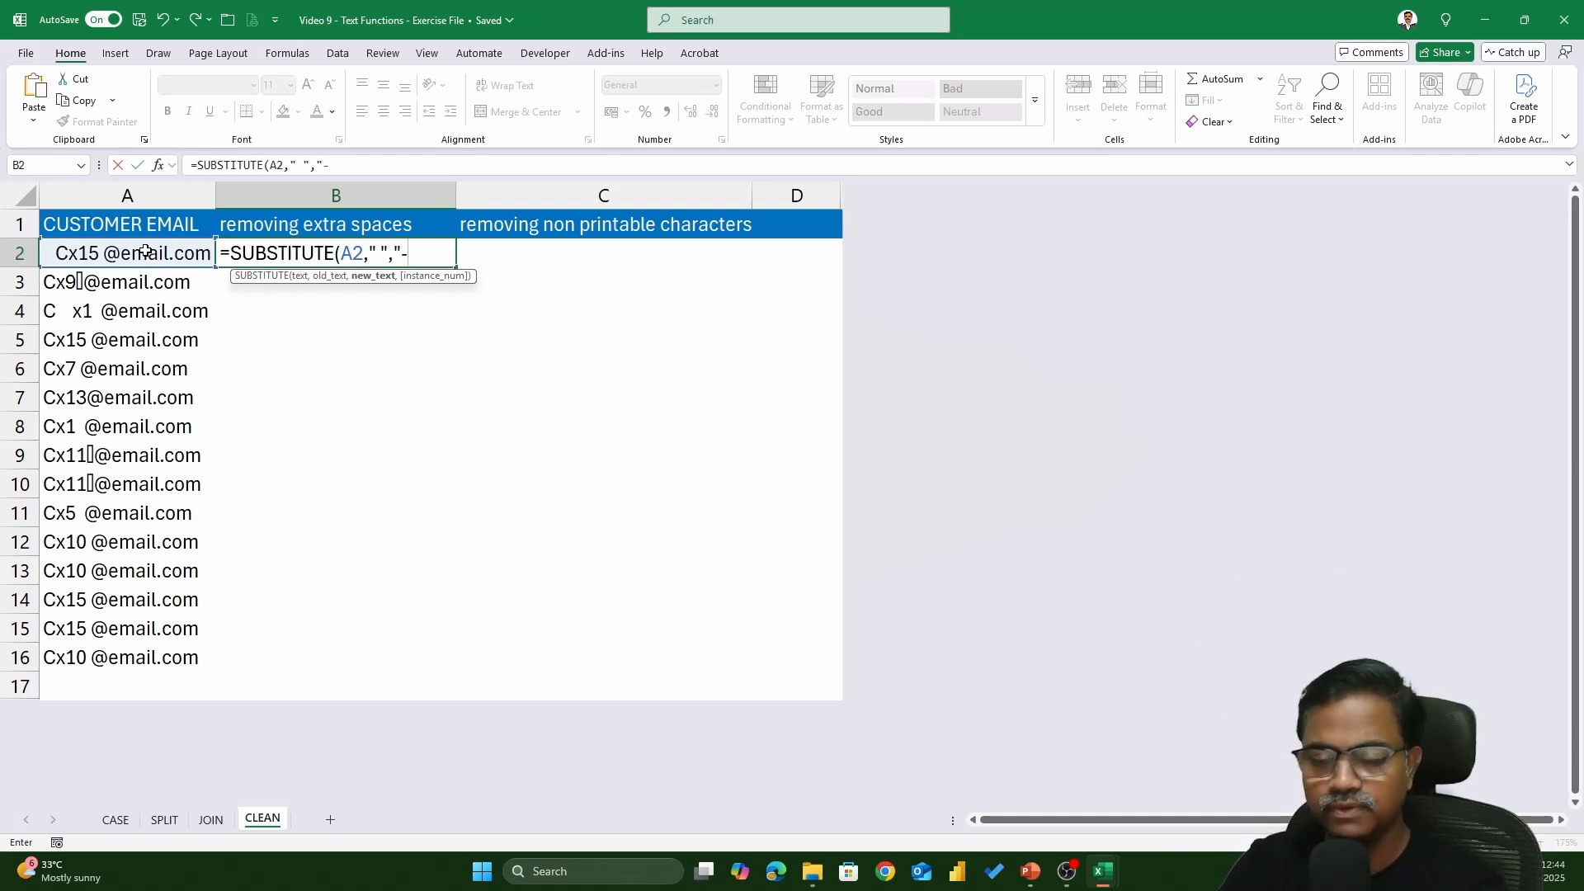
pyautogui.write('")')
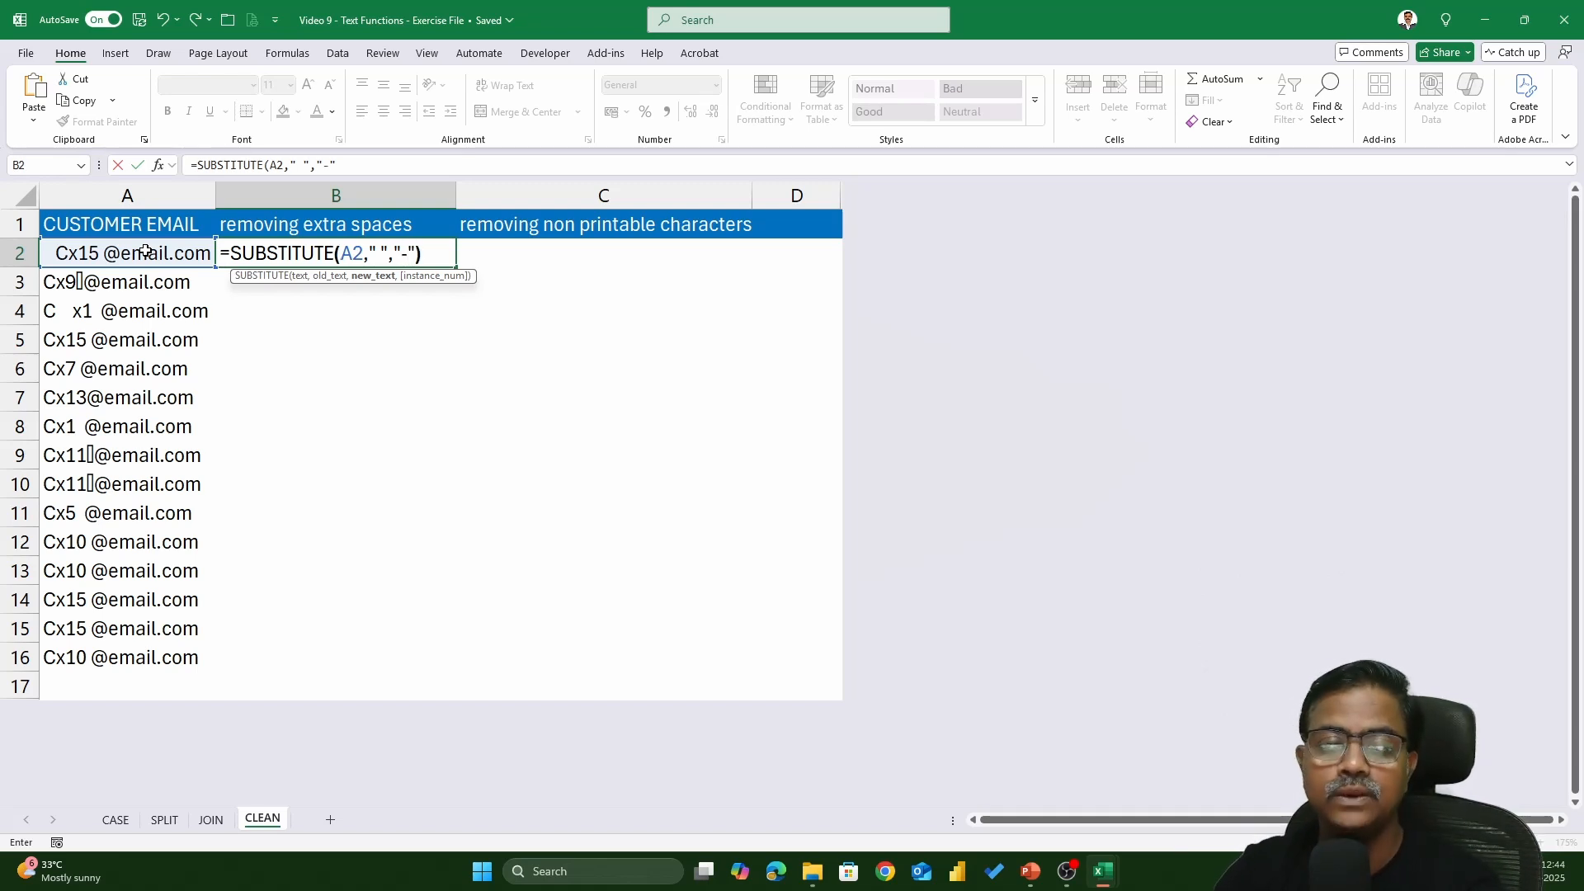
pyautogui.press('Return')
# - Copy the hyphen formula down to B16 and reopen B2 for editing
pyautogui.click(417, 263)
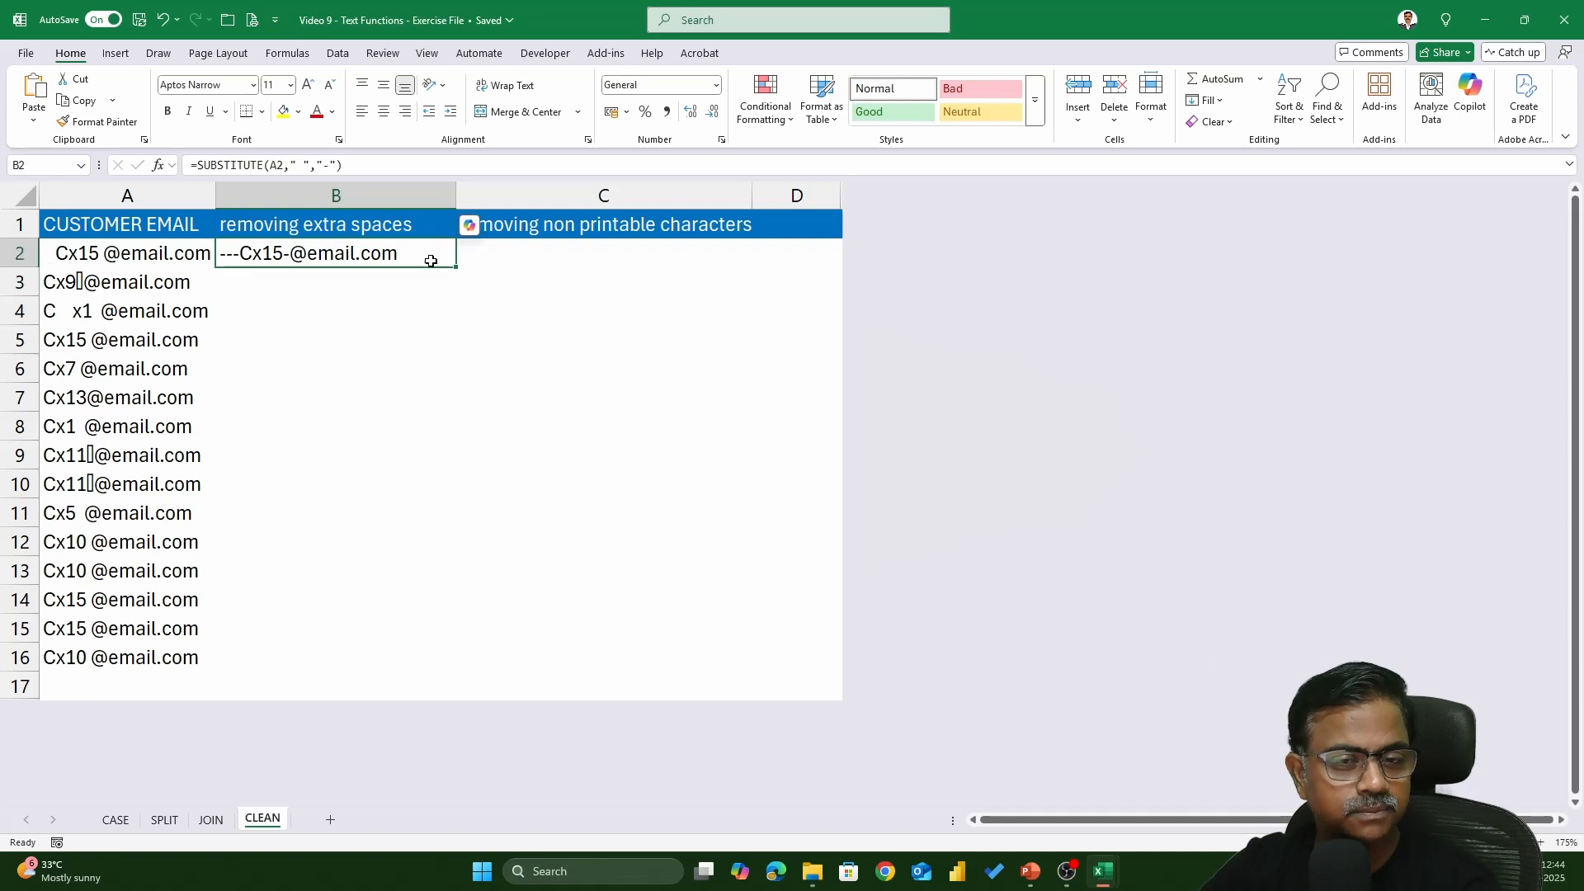
pyautogui.doubleClick(455, 267)
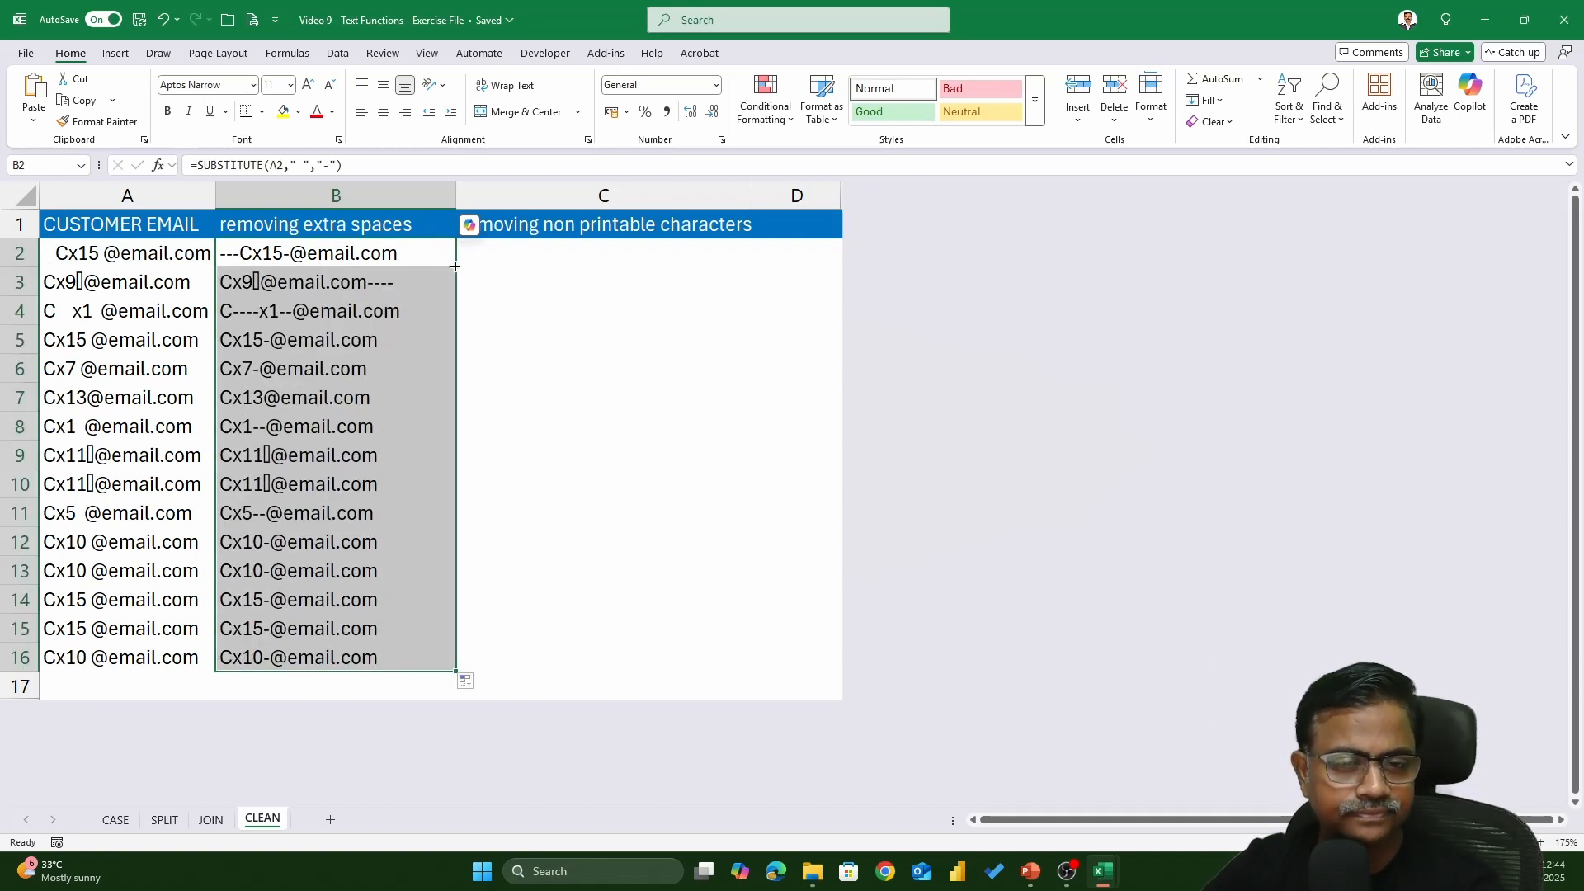
pyautogui.doubleClick(430, 255)
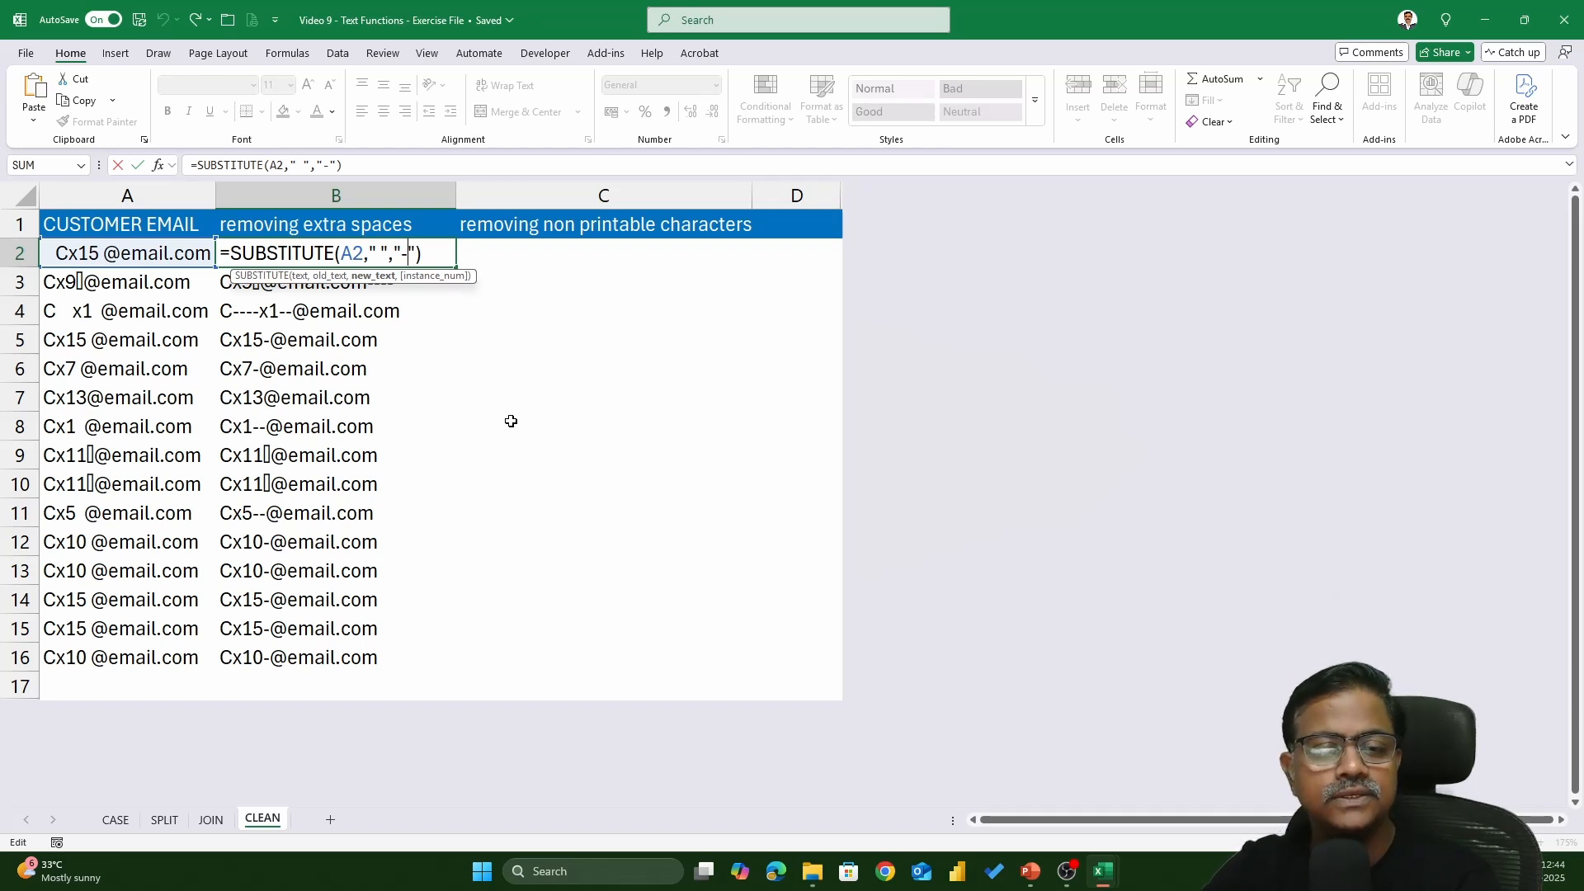
# - Change B2's formula to =SUBSTITUTE(A2," ","") so spaces are removed entirely
pyautogui.press('BackSpace')
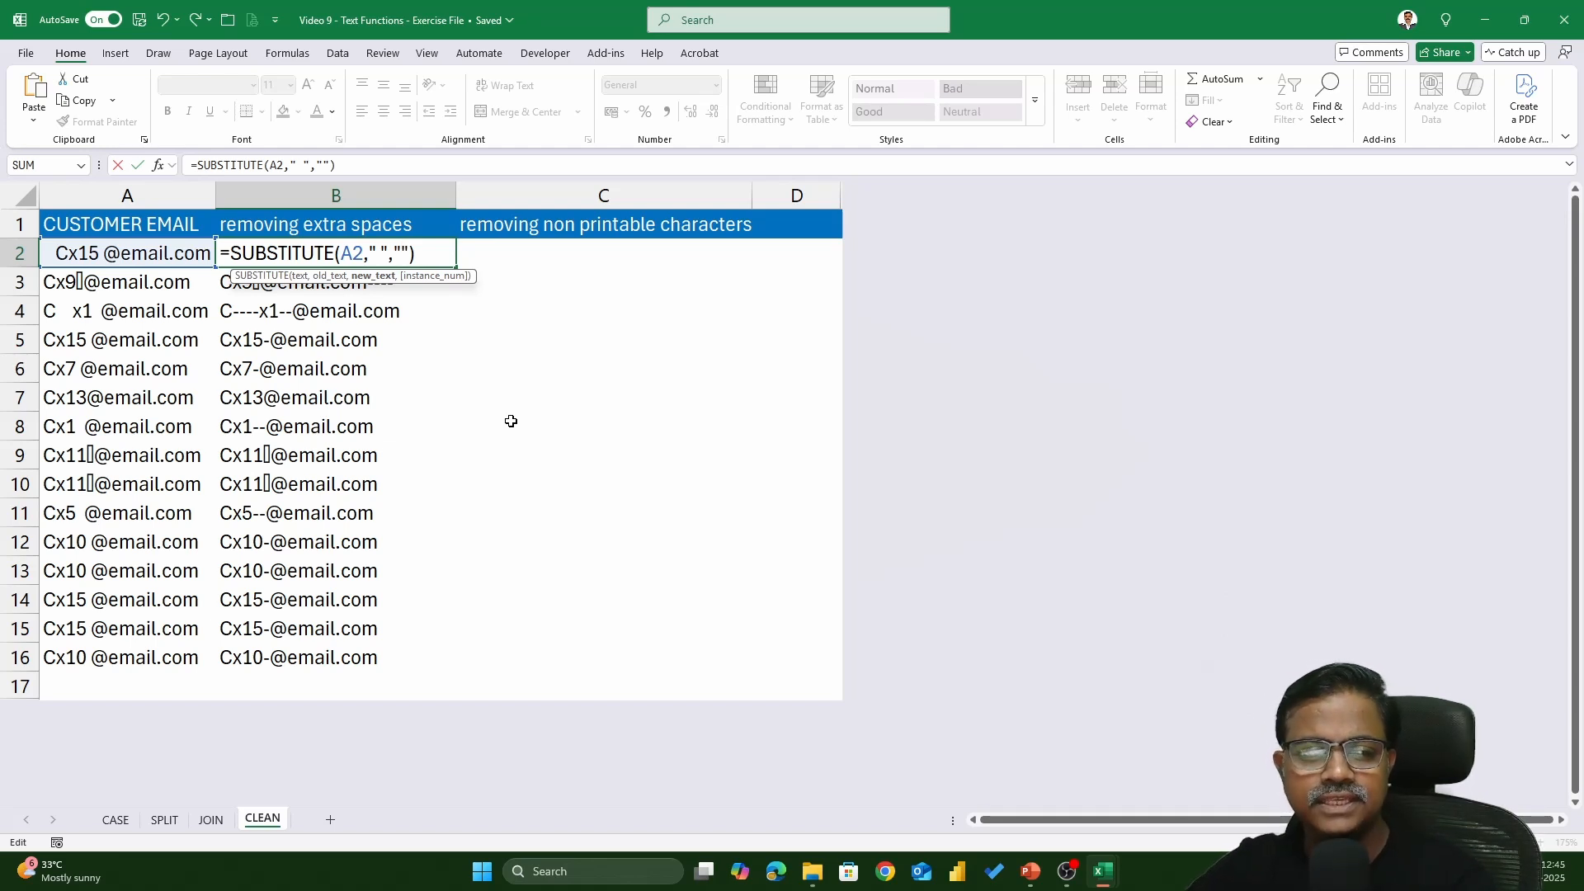
pyautogui.click(355, 252)
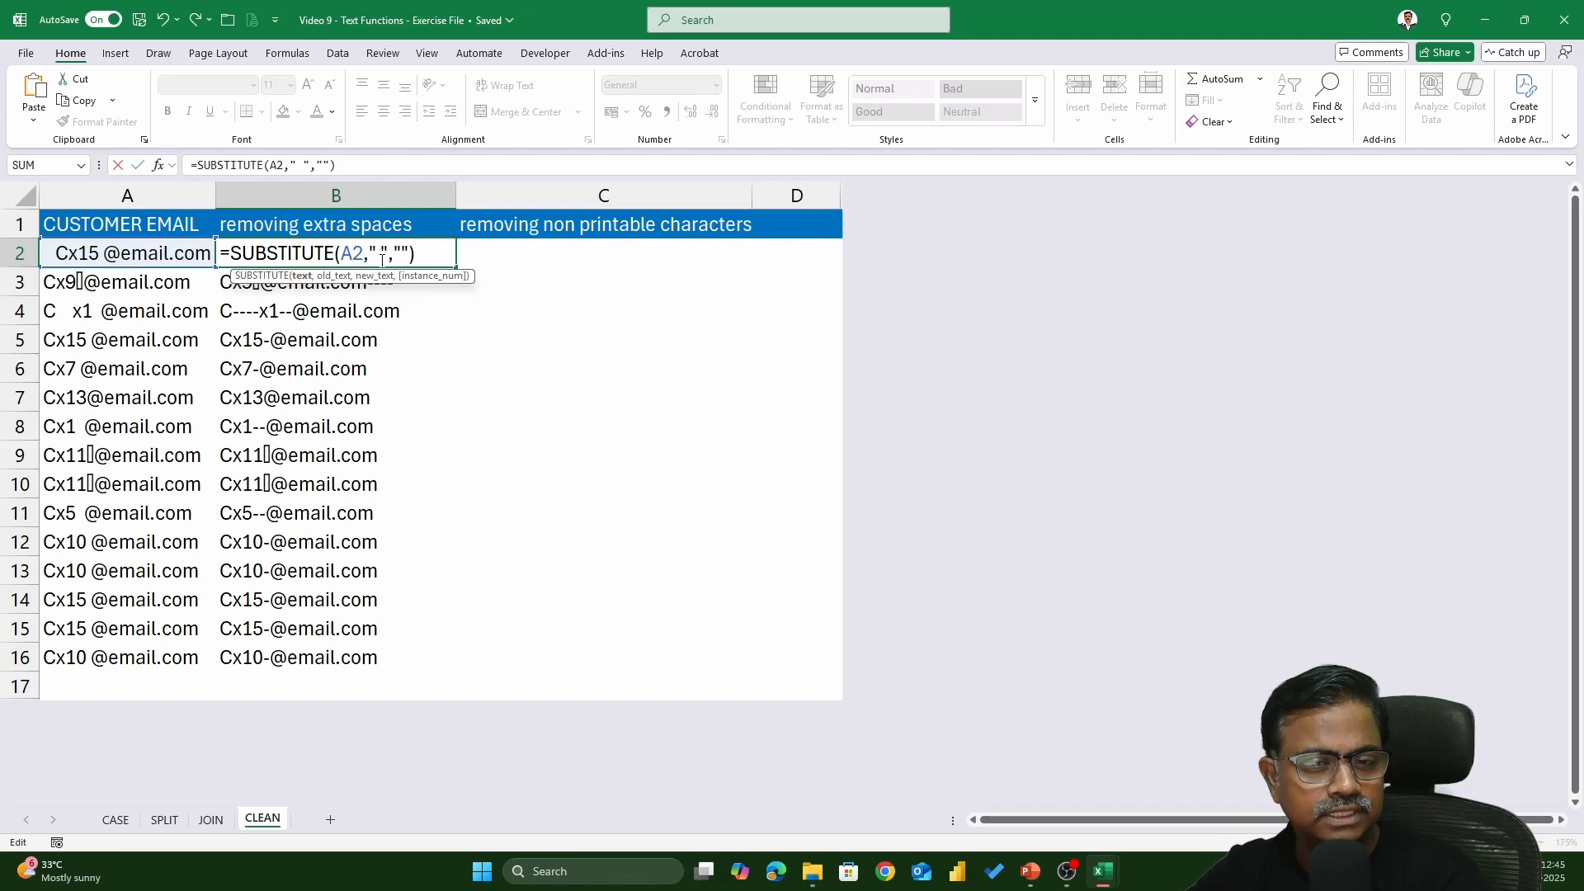
pyautogui.click(378, 256)
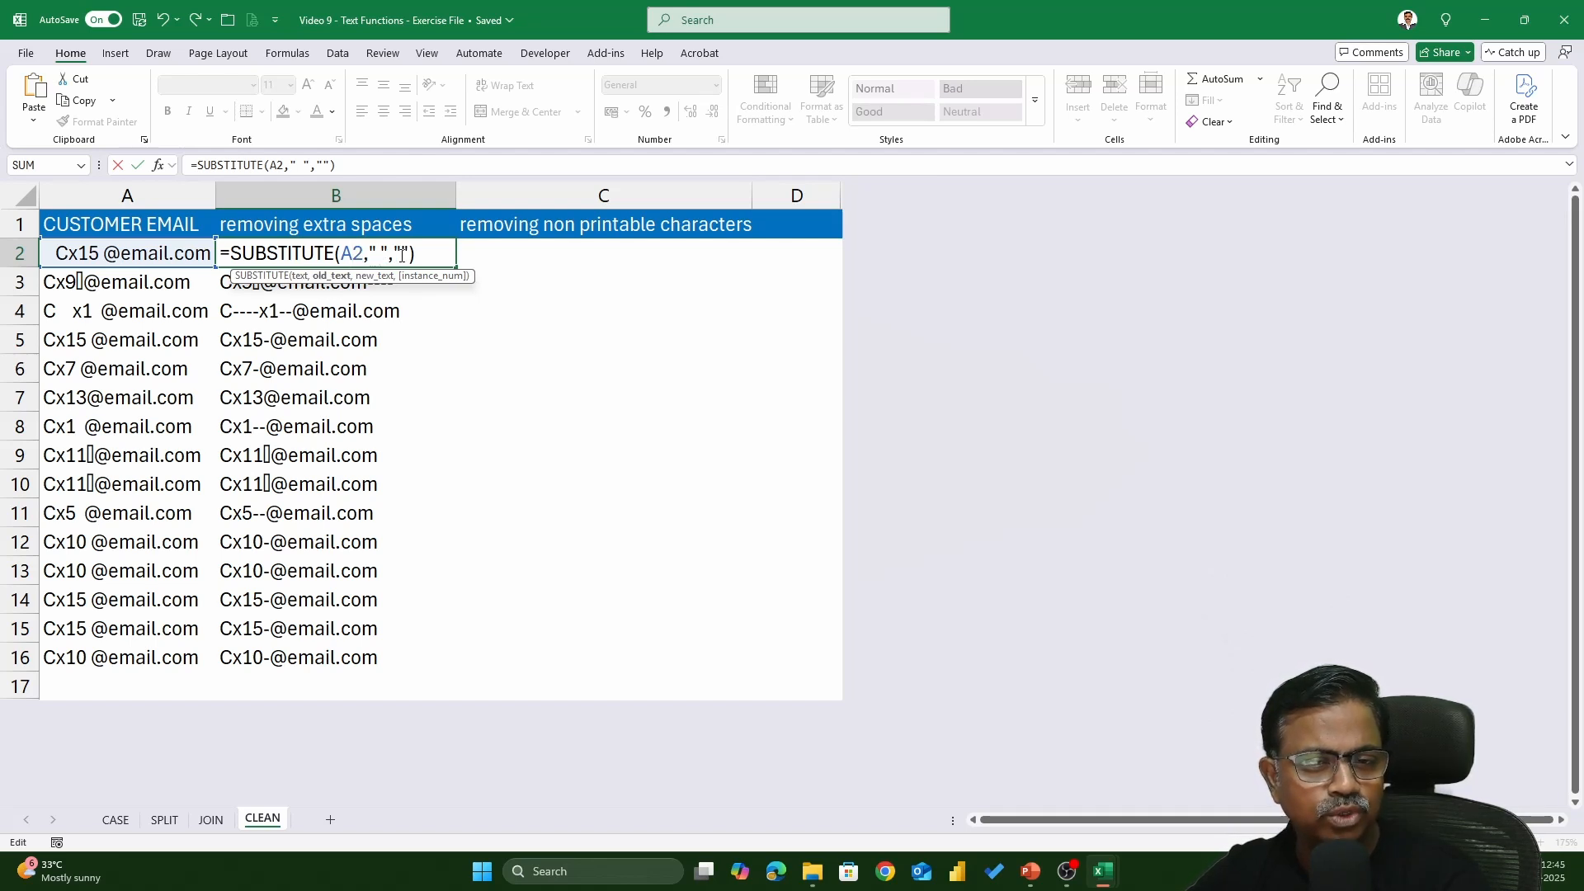
pyautogui.click(400, 255)
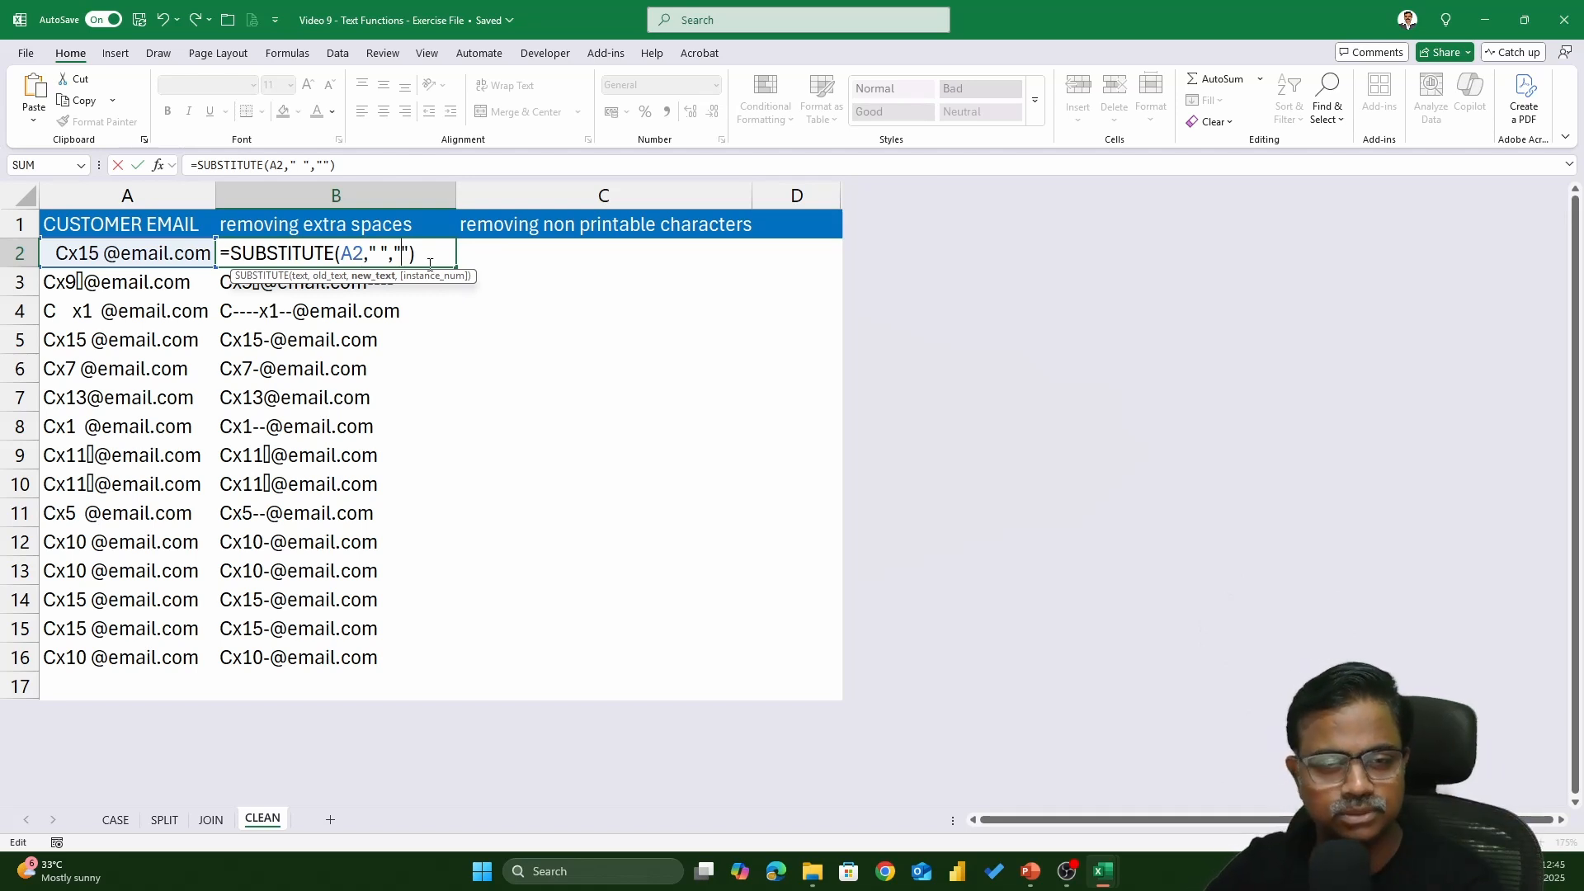
pyautogui.press('Return')
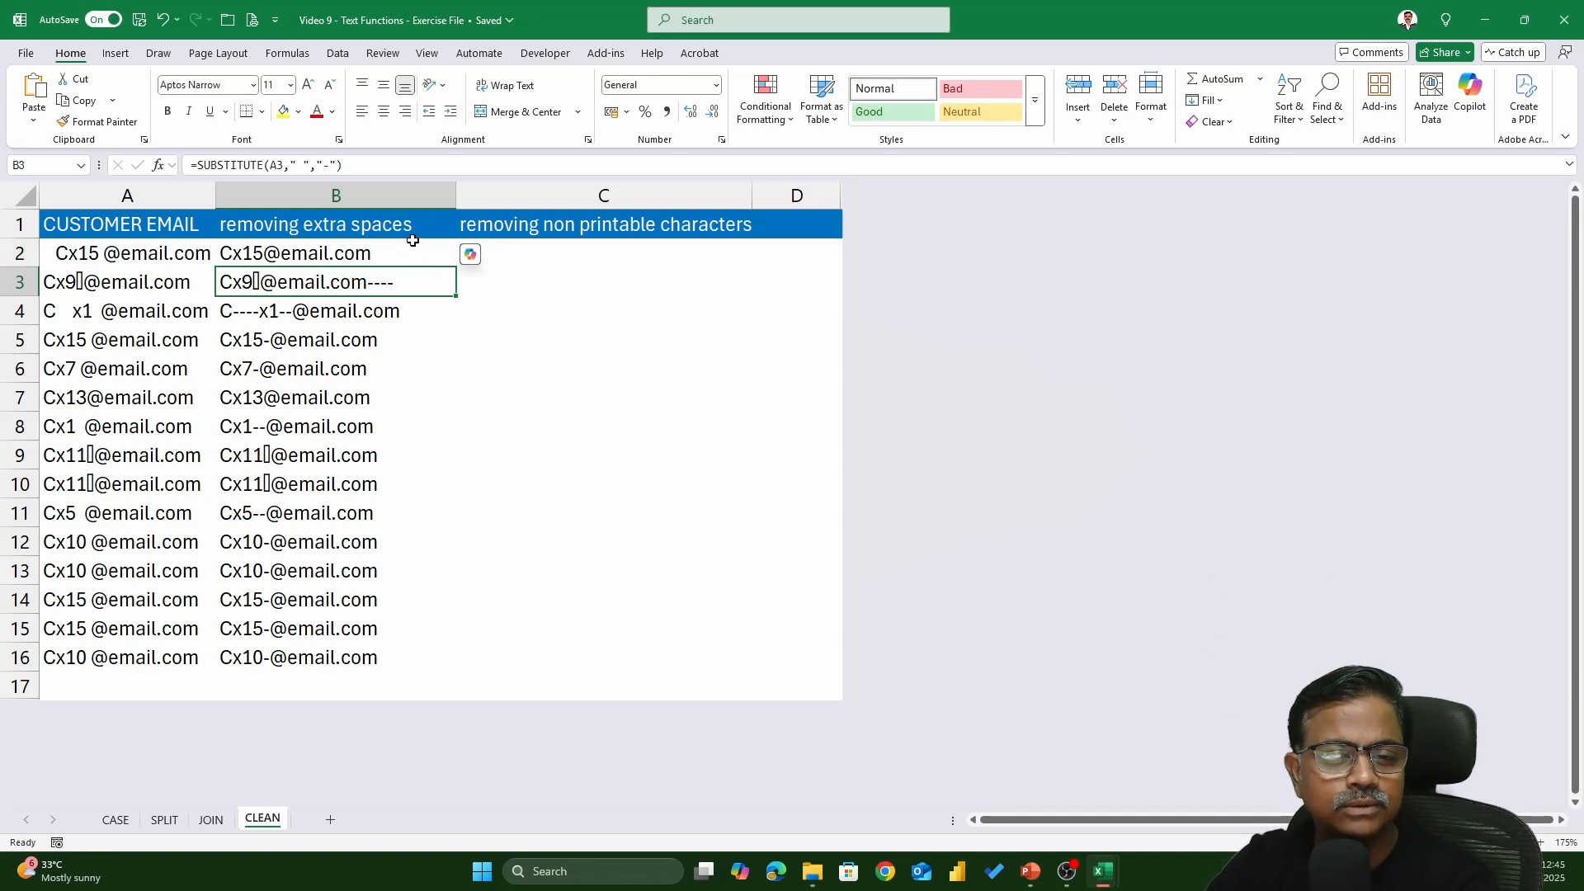
# - Fill the space-removing formula down column B to B16
pyautogui.doubleClick(423, 256)
pyautogui.press('Escape')
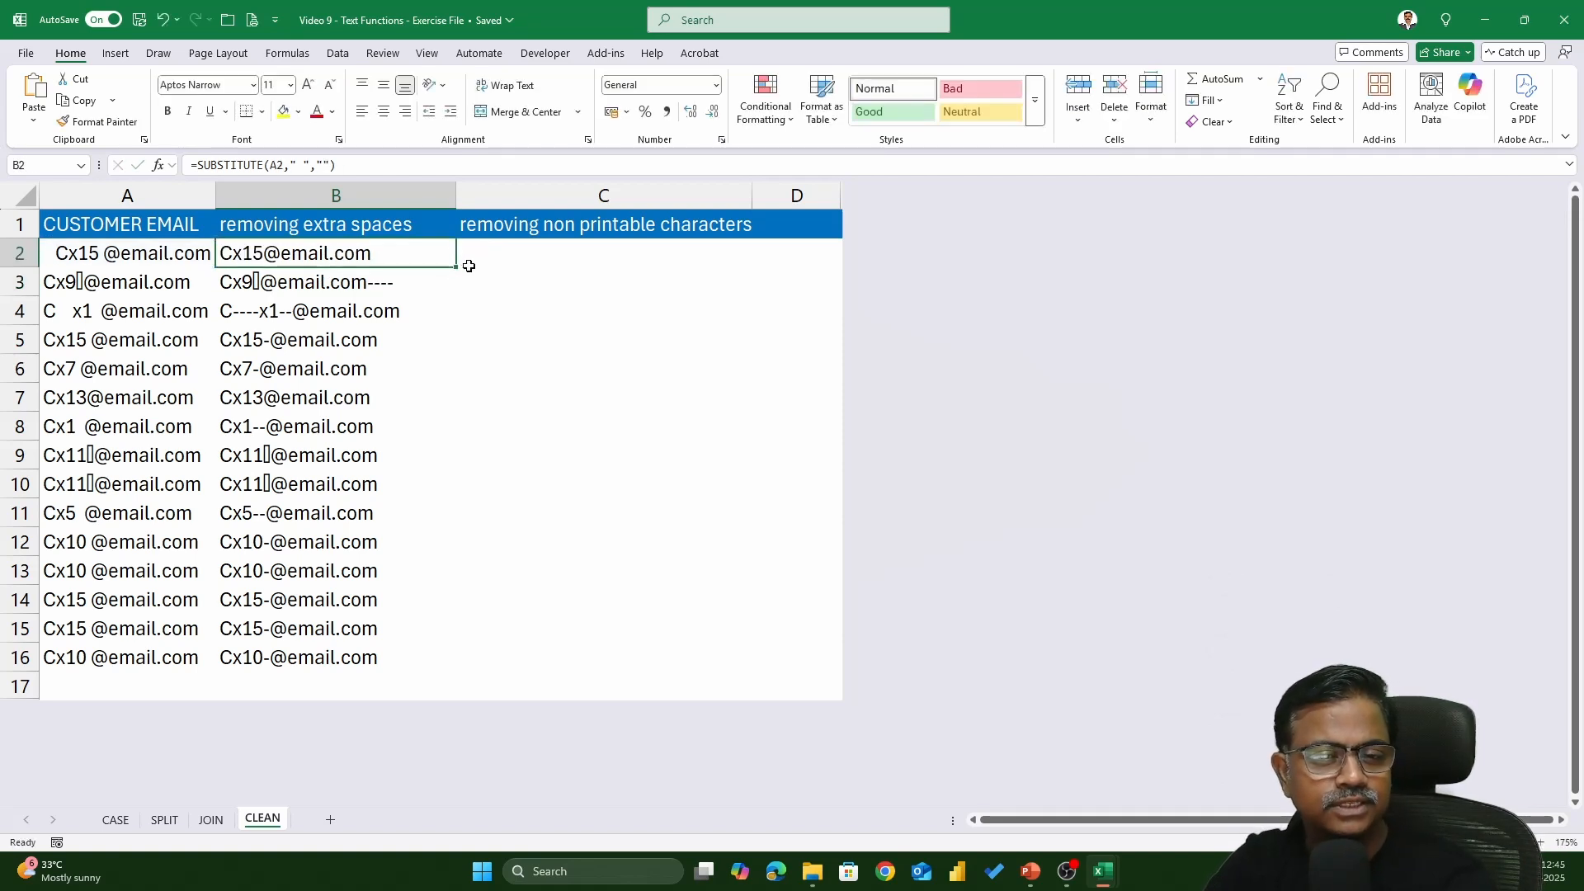
pyautogui.doubleClick(458, 267)
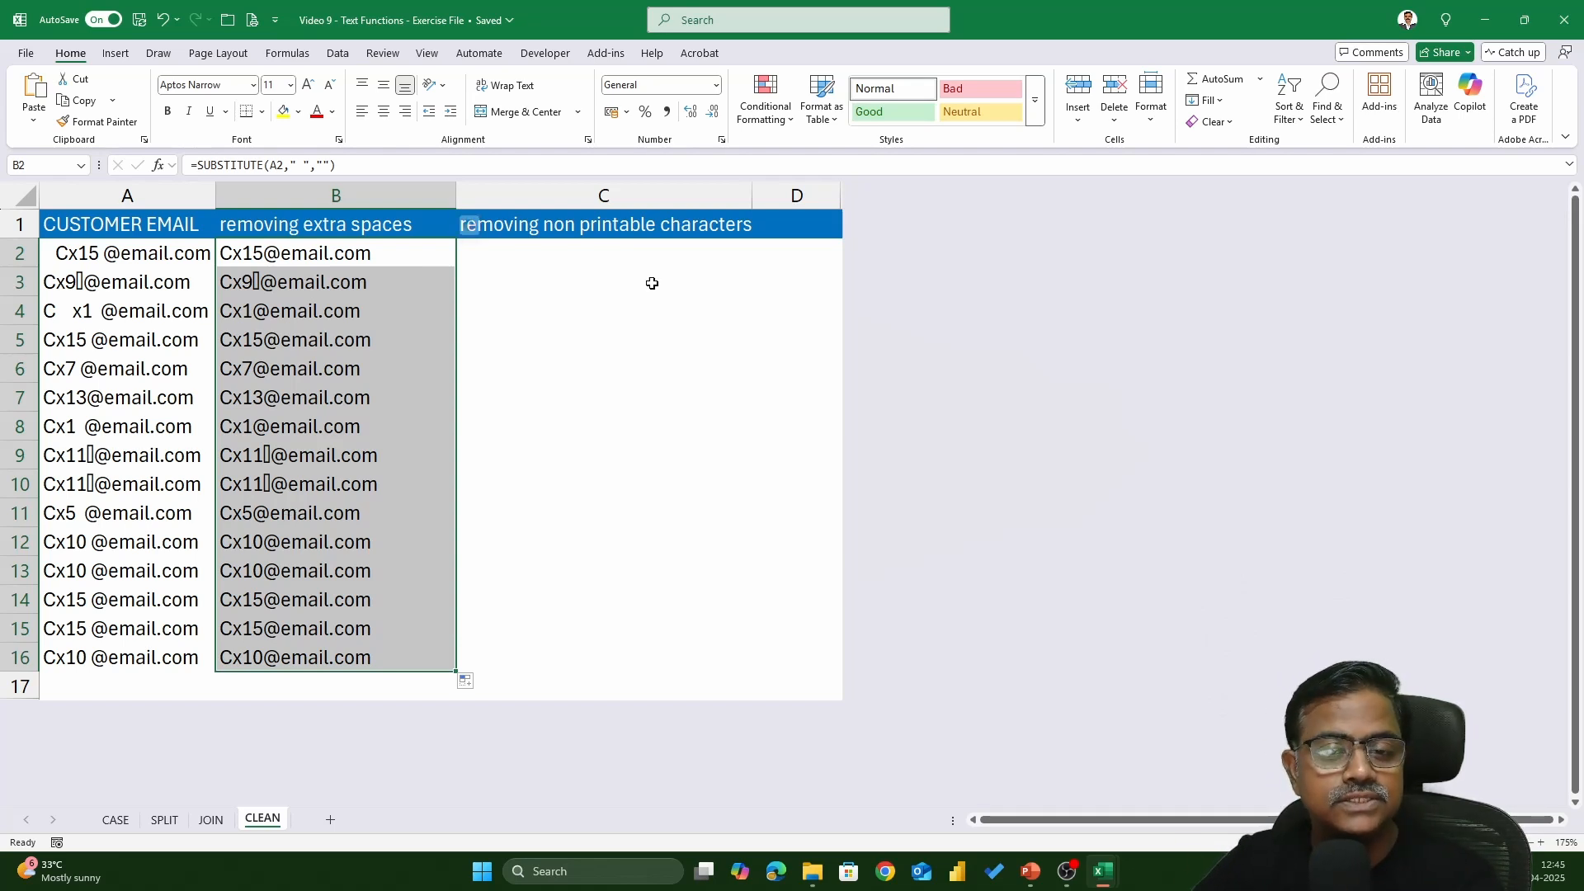
pyautogui.click(518, 259)
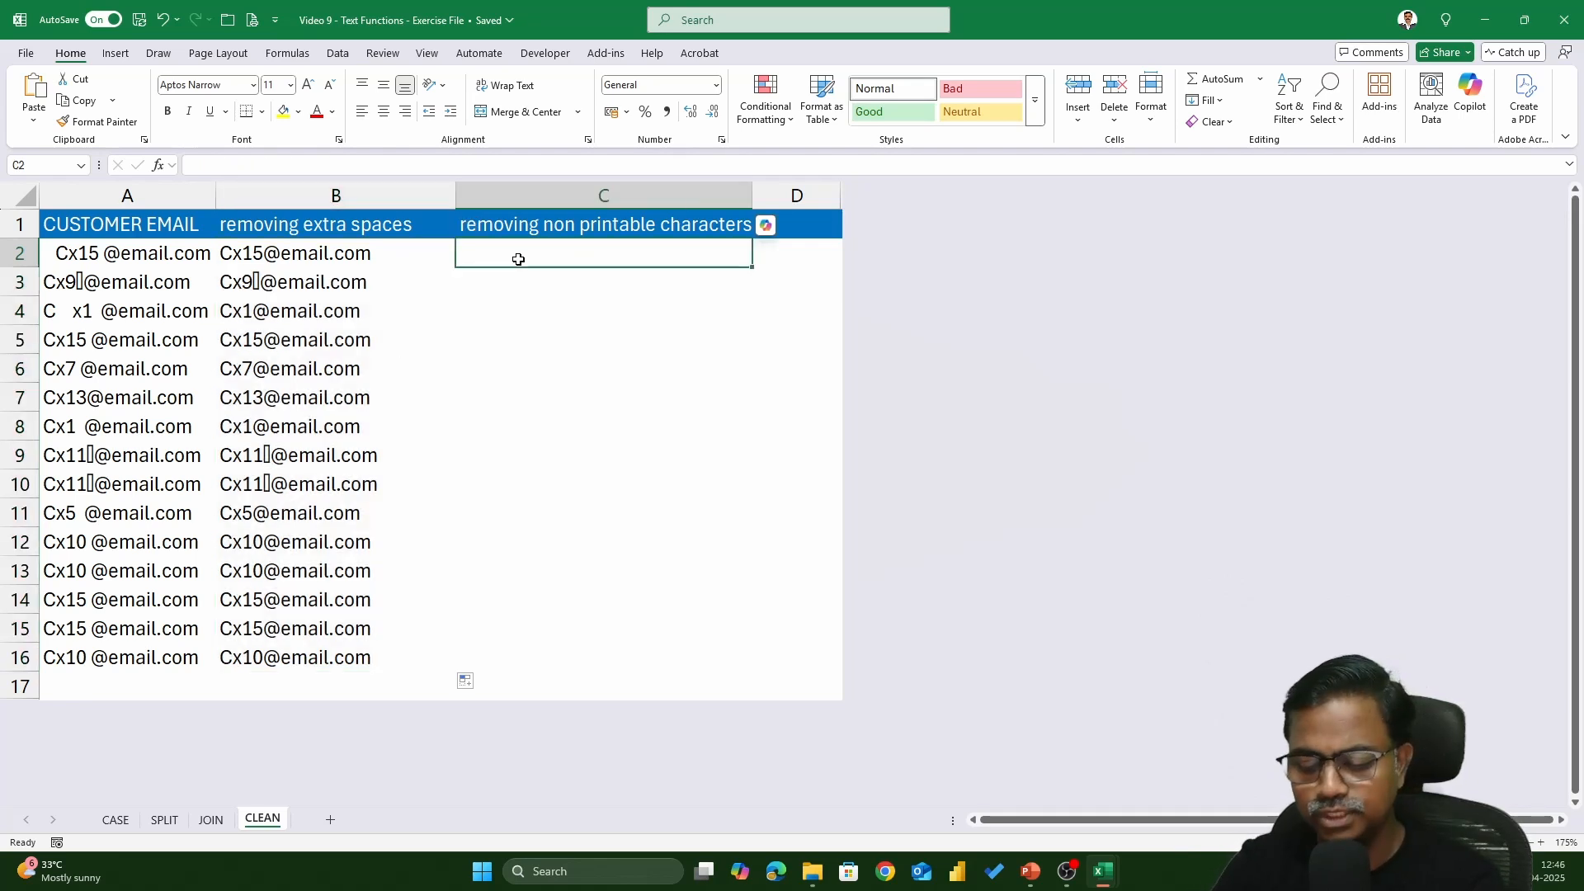
# - Enter =CLEAN(B2) in C2 and fill it down to C16
pyautogui.write('=cle')
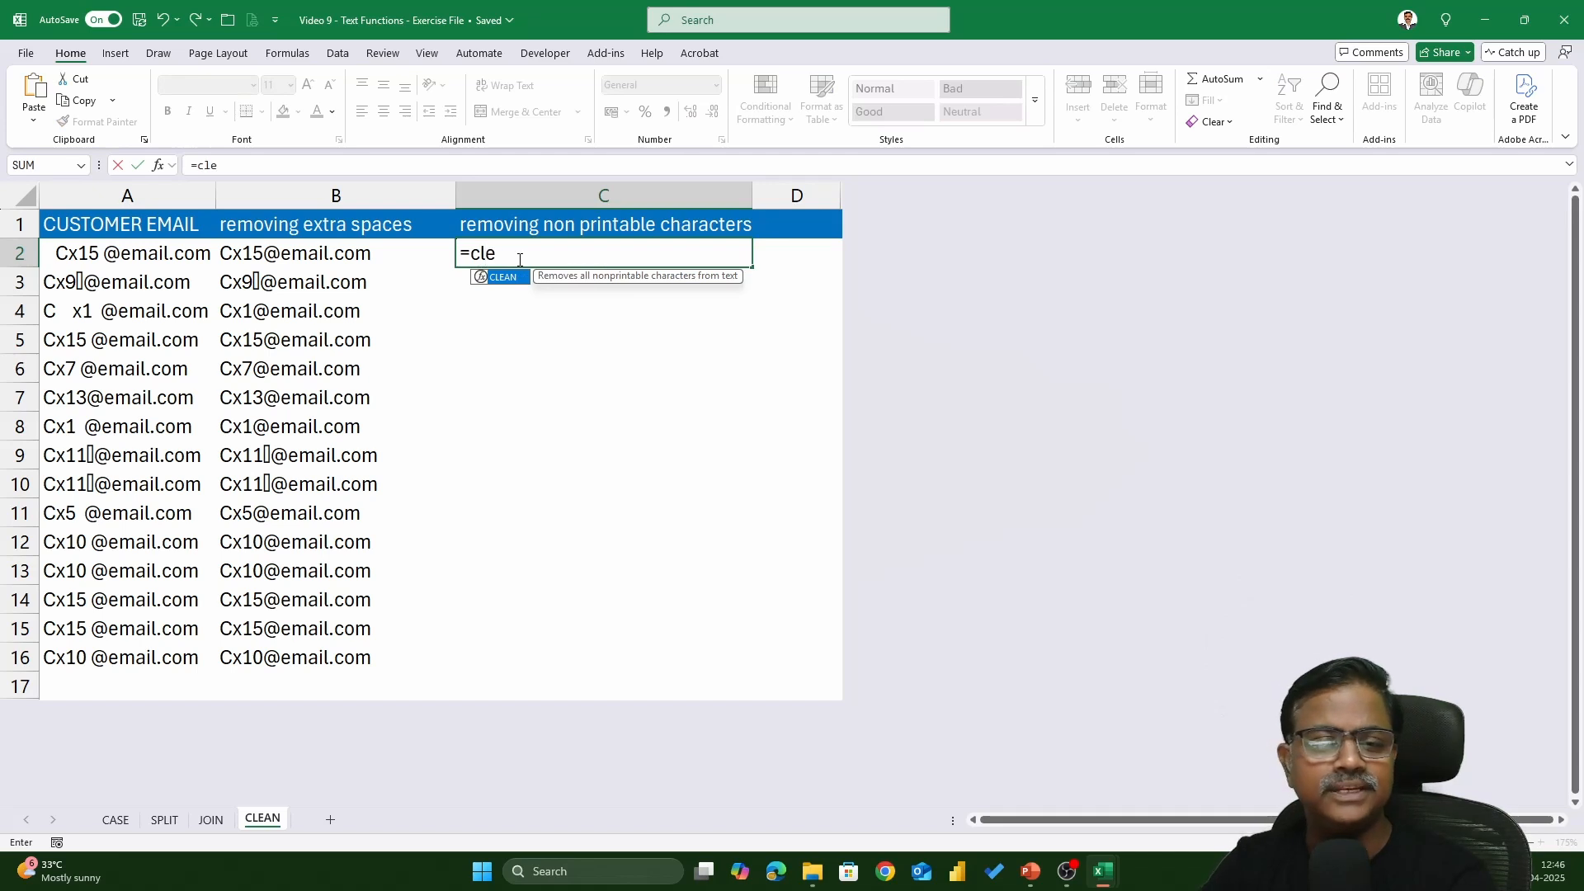
pyautogui.press('Tab')
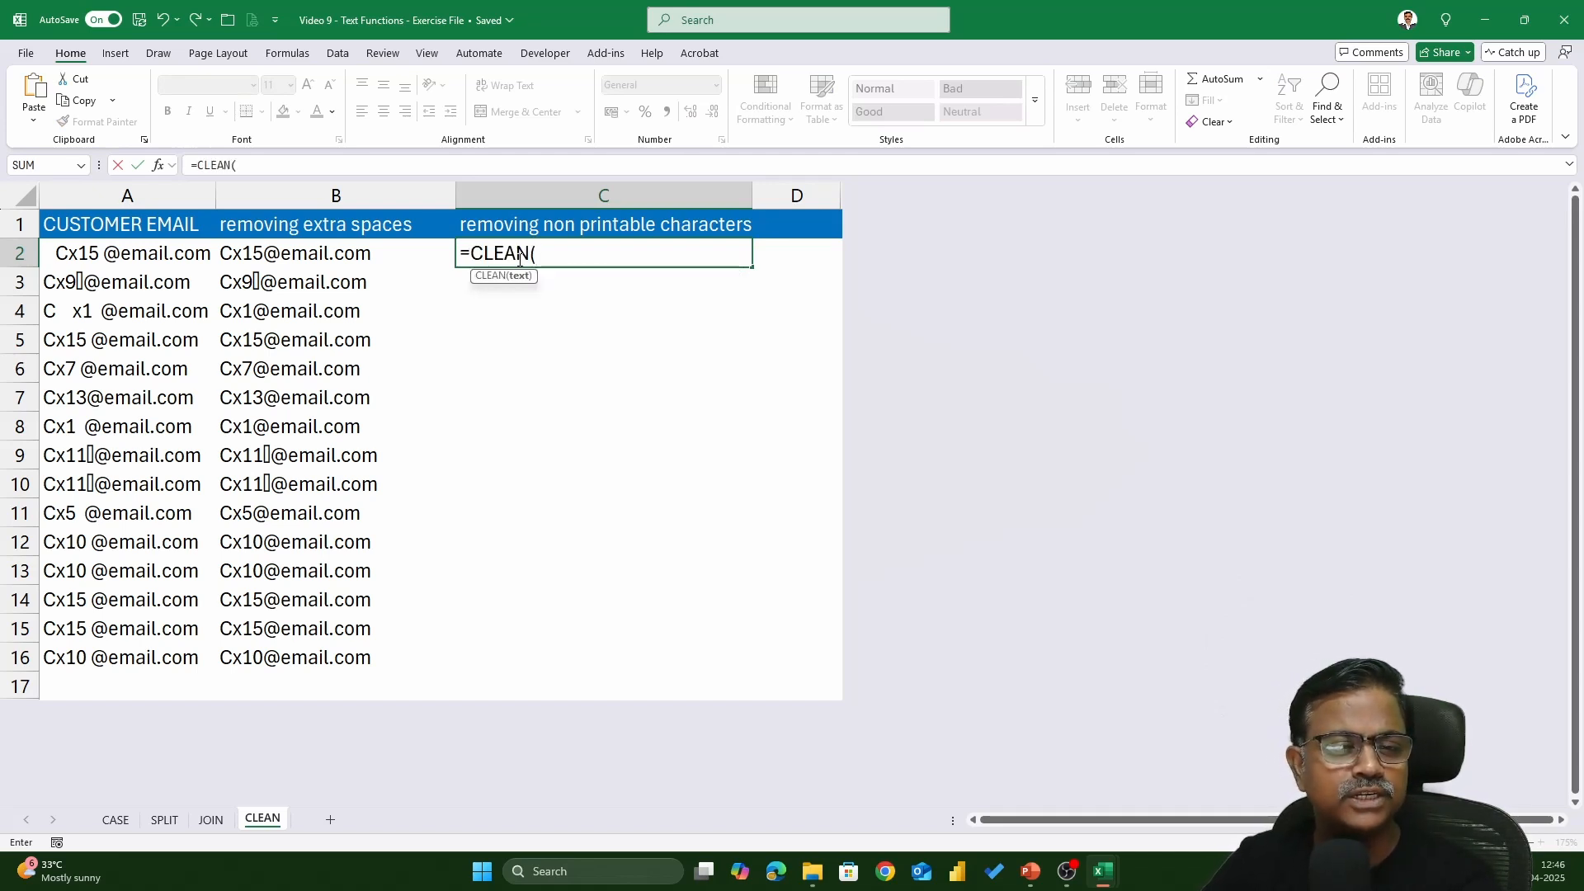
pyautogui.press('Left')
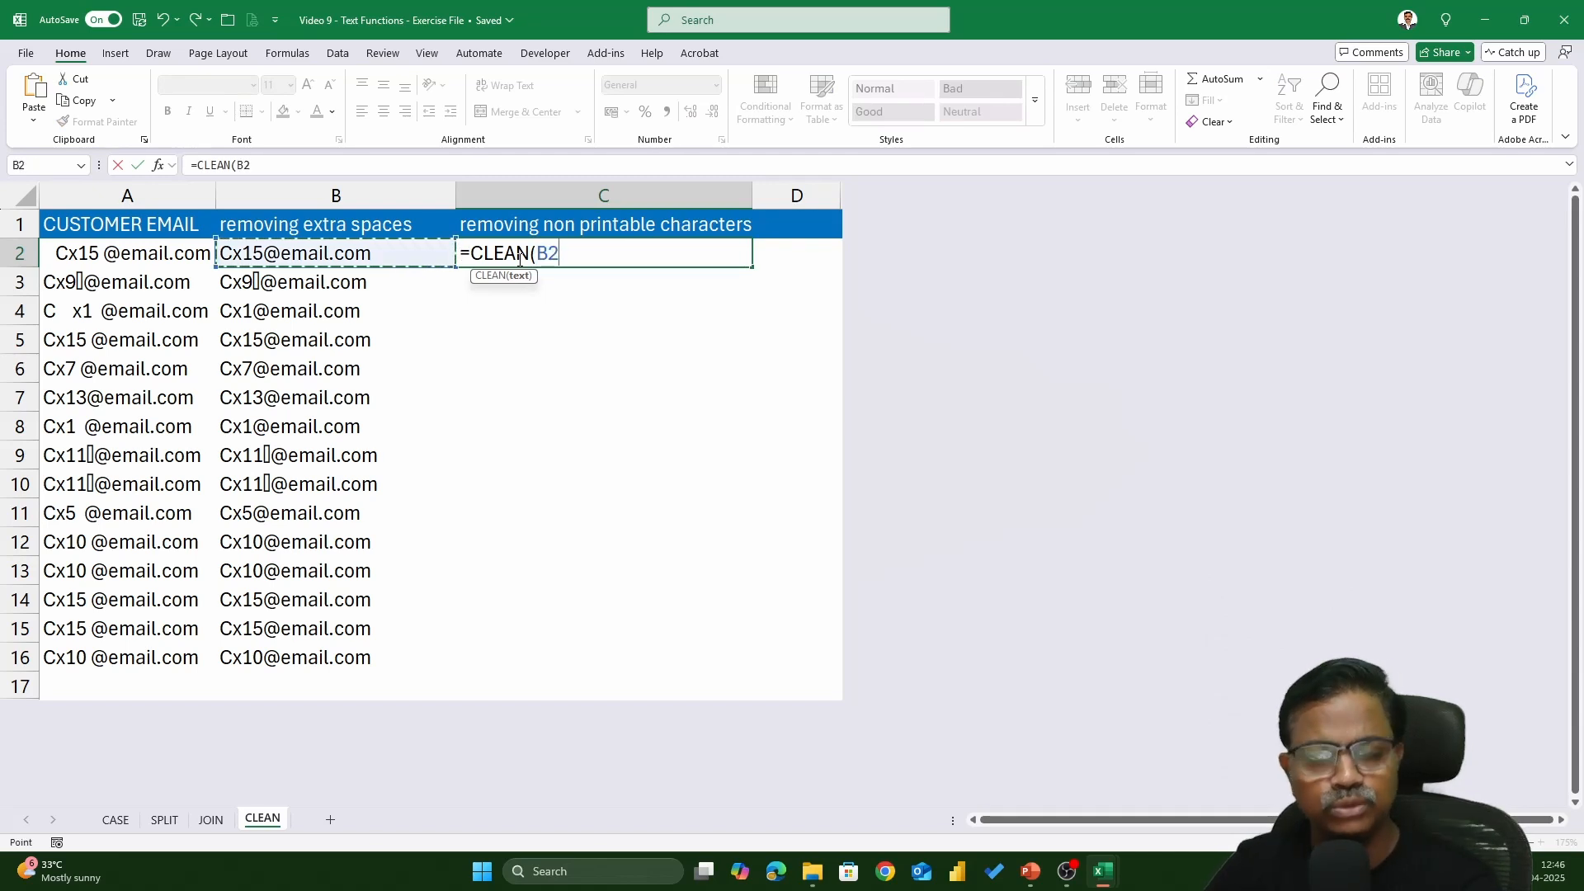
pyautogui.write(')')
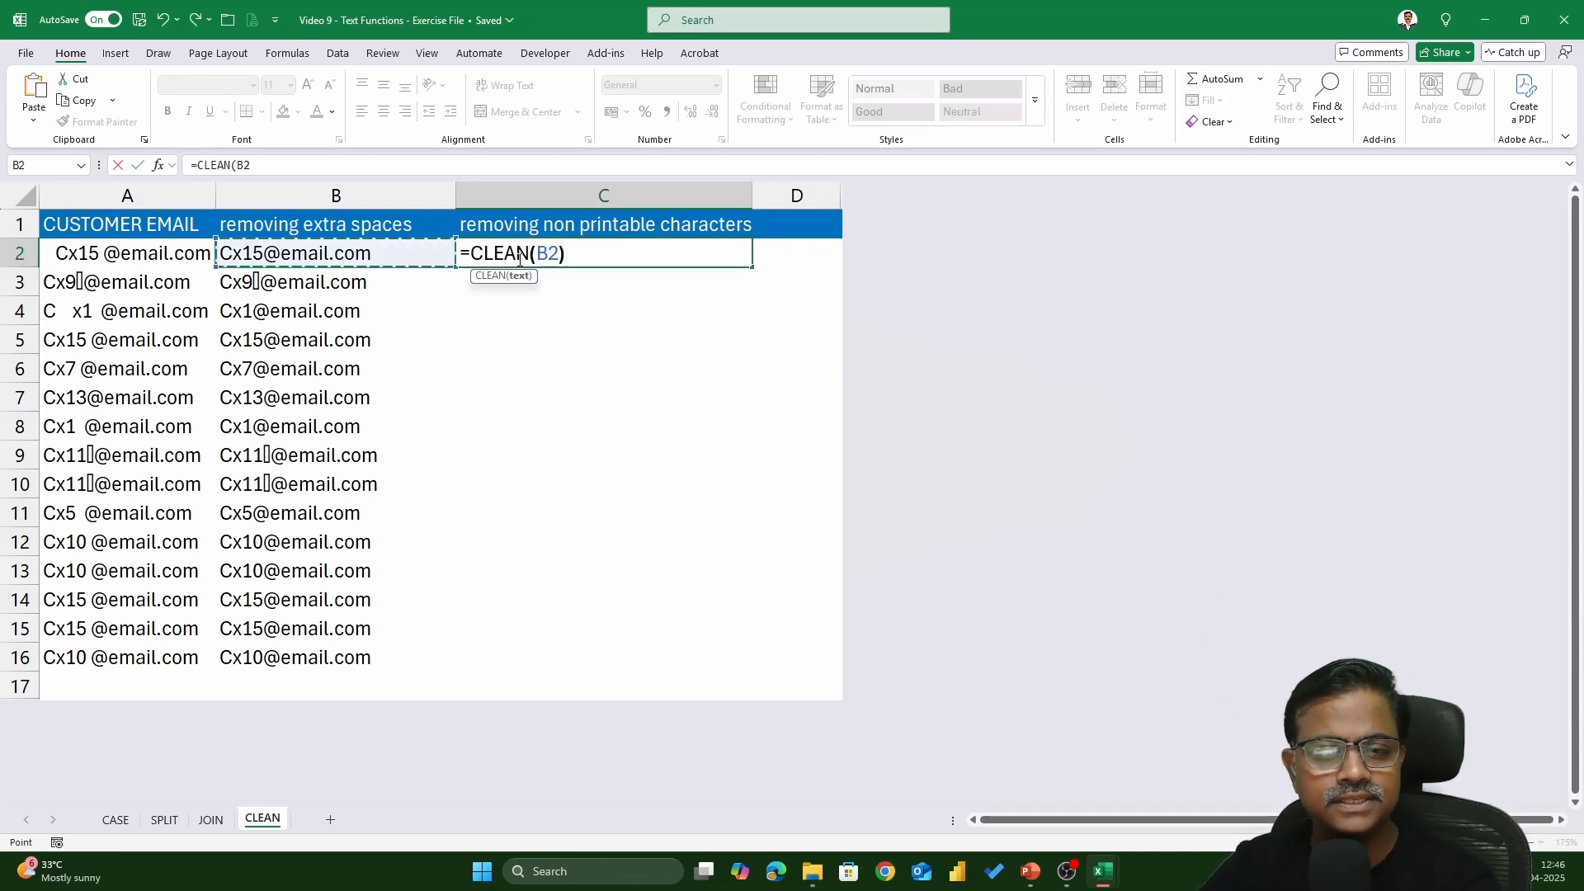
pyautogui.press('Return')
pyautogui.click(521, 259)
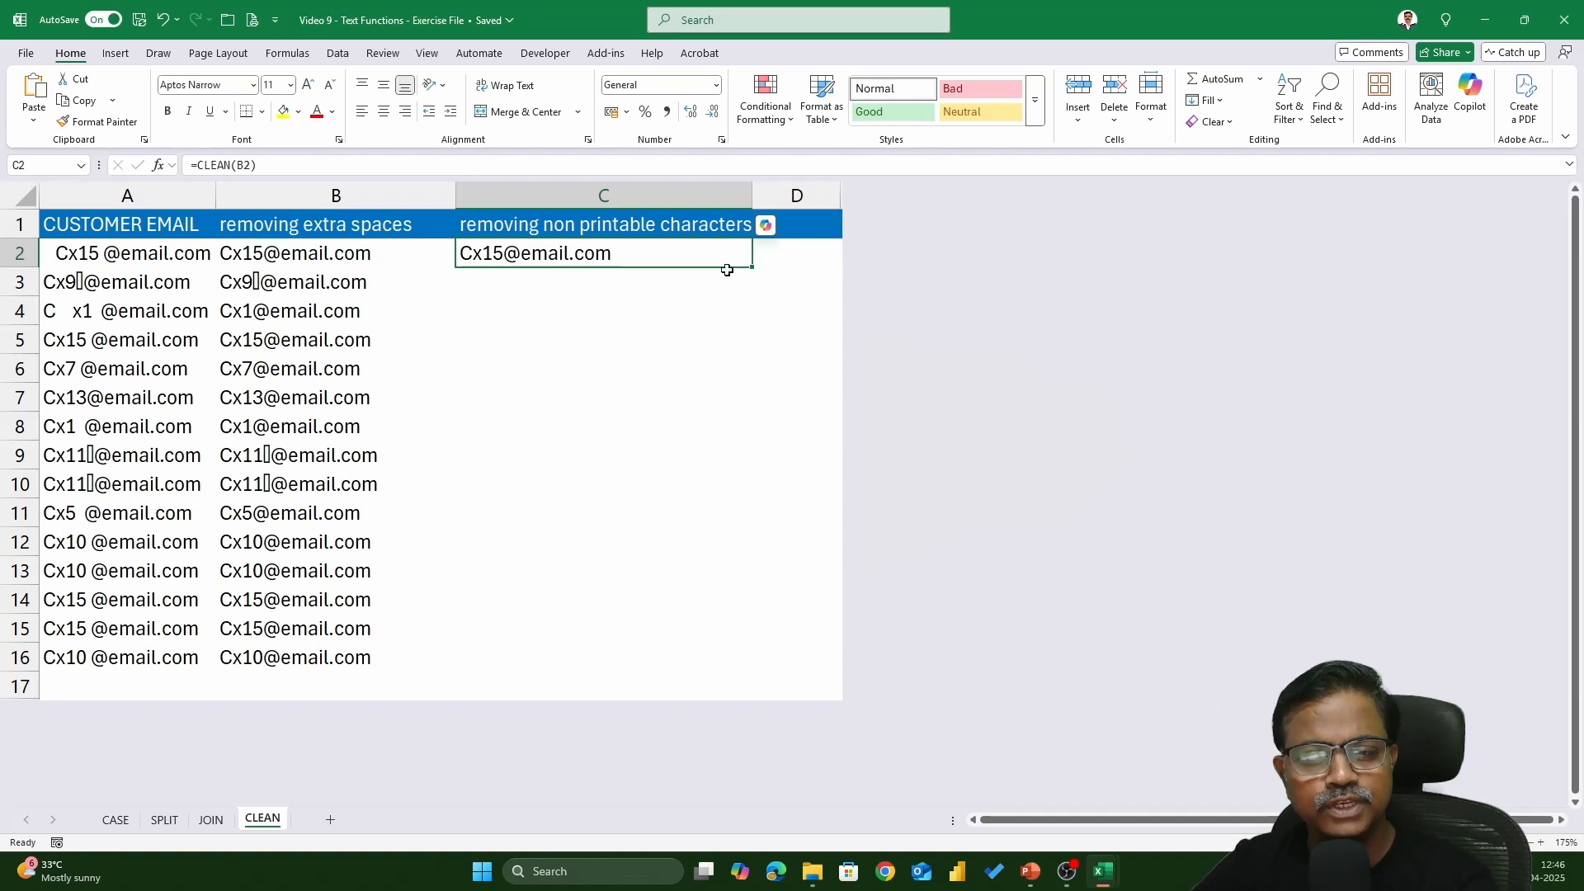
pyautogui.doubleClick(750, 268)
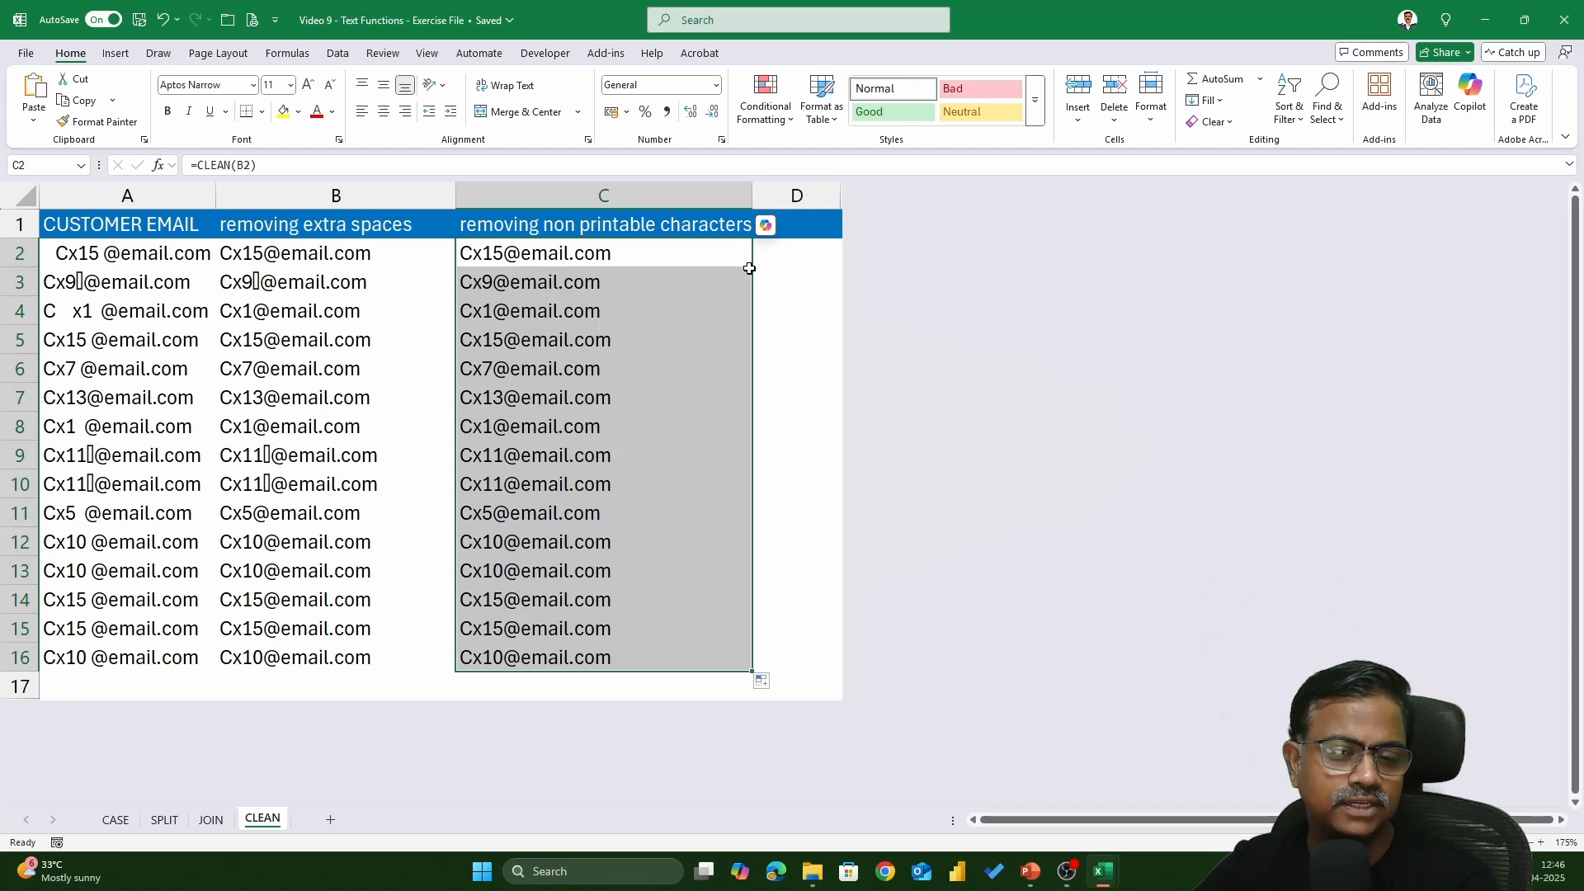
# - Wrap B2's formula as =CLEAN(SUBSTITUTE(A2," ",""))
pyautogui.click(377, 257)
pyautogui.doubleClick(377, 257)
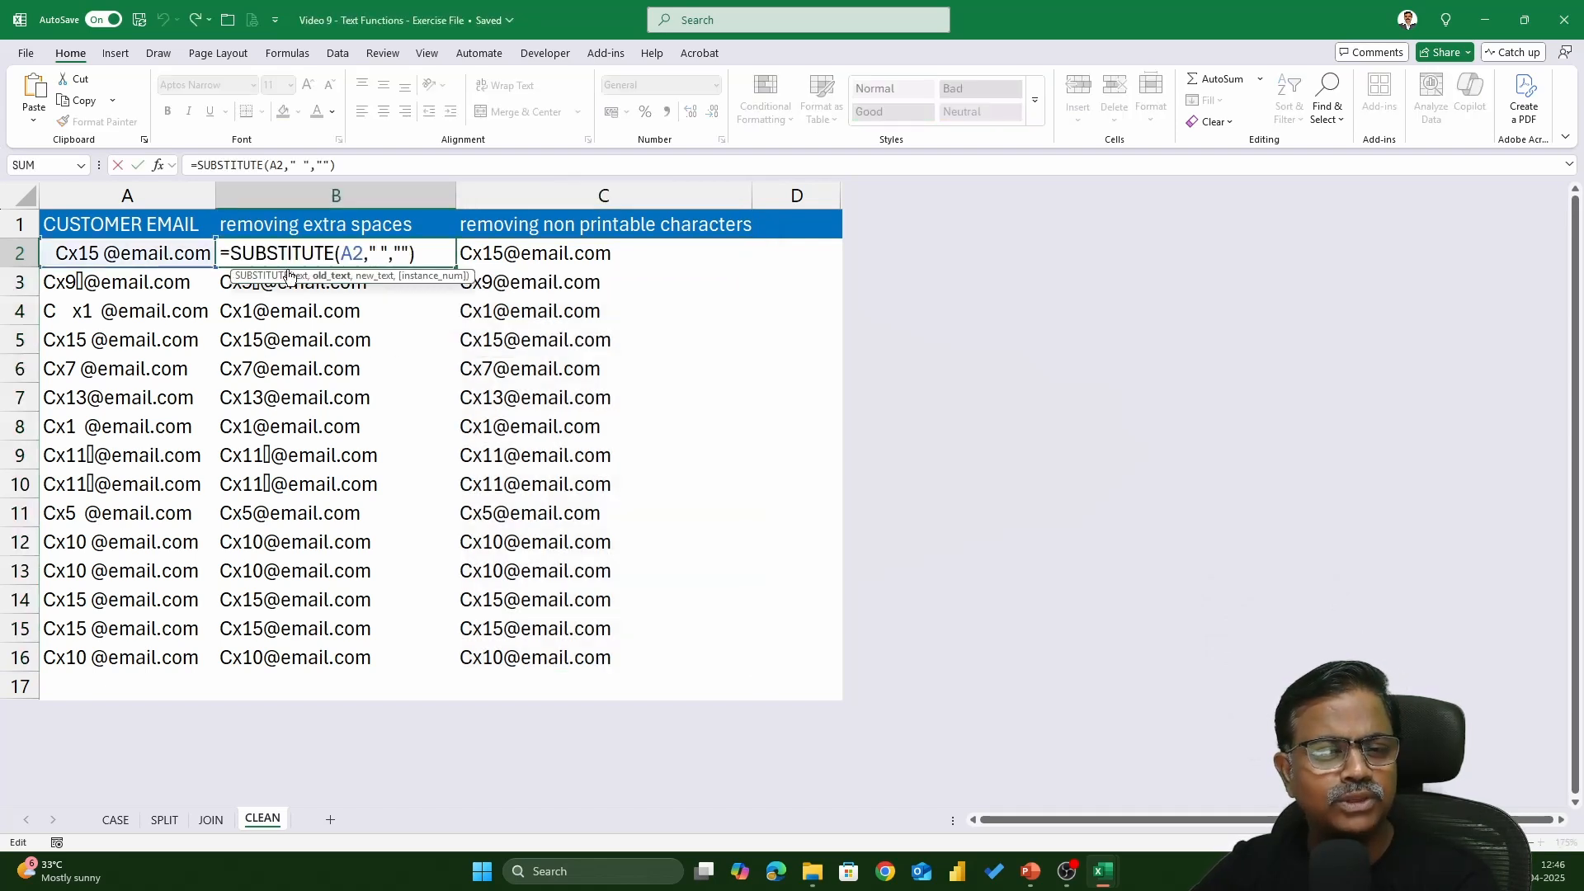
pyautogui.click(233, 252)
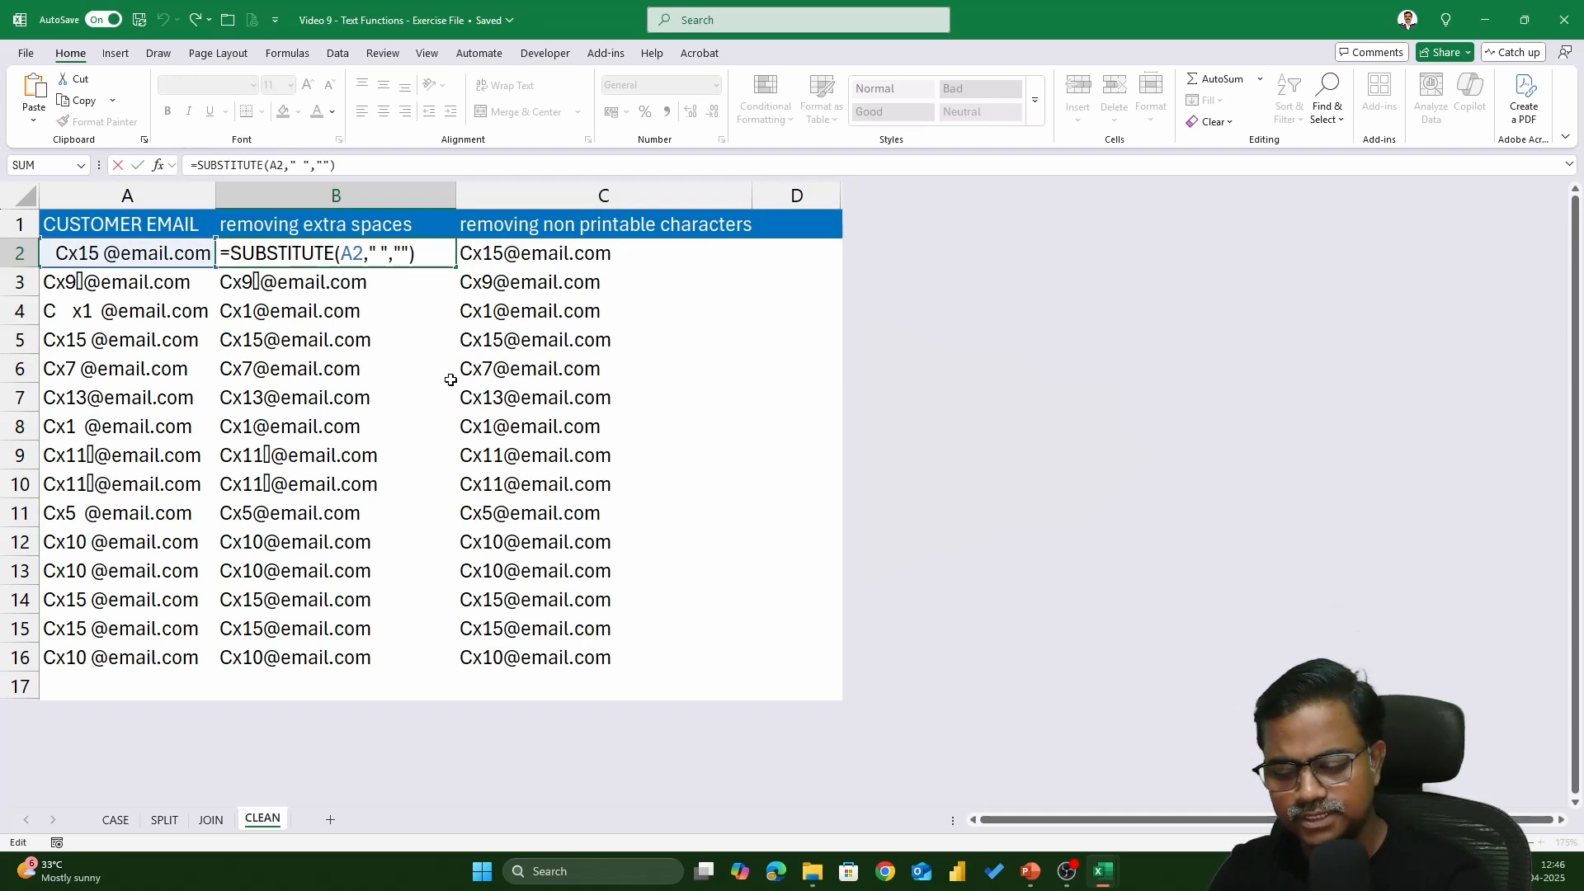
pyautogui.write('cle')
pyautogui.press('Tab')
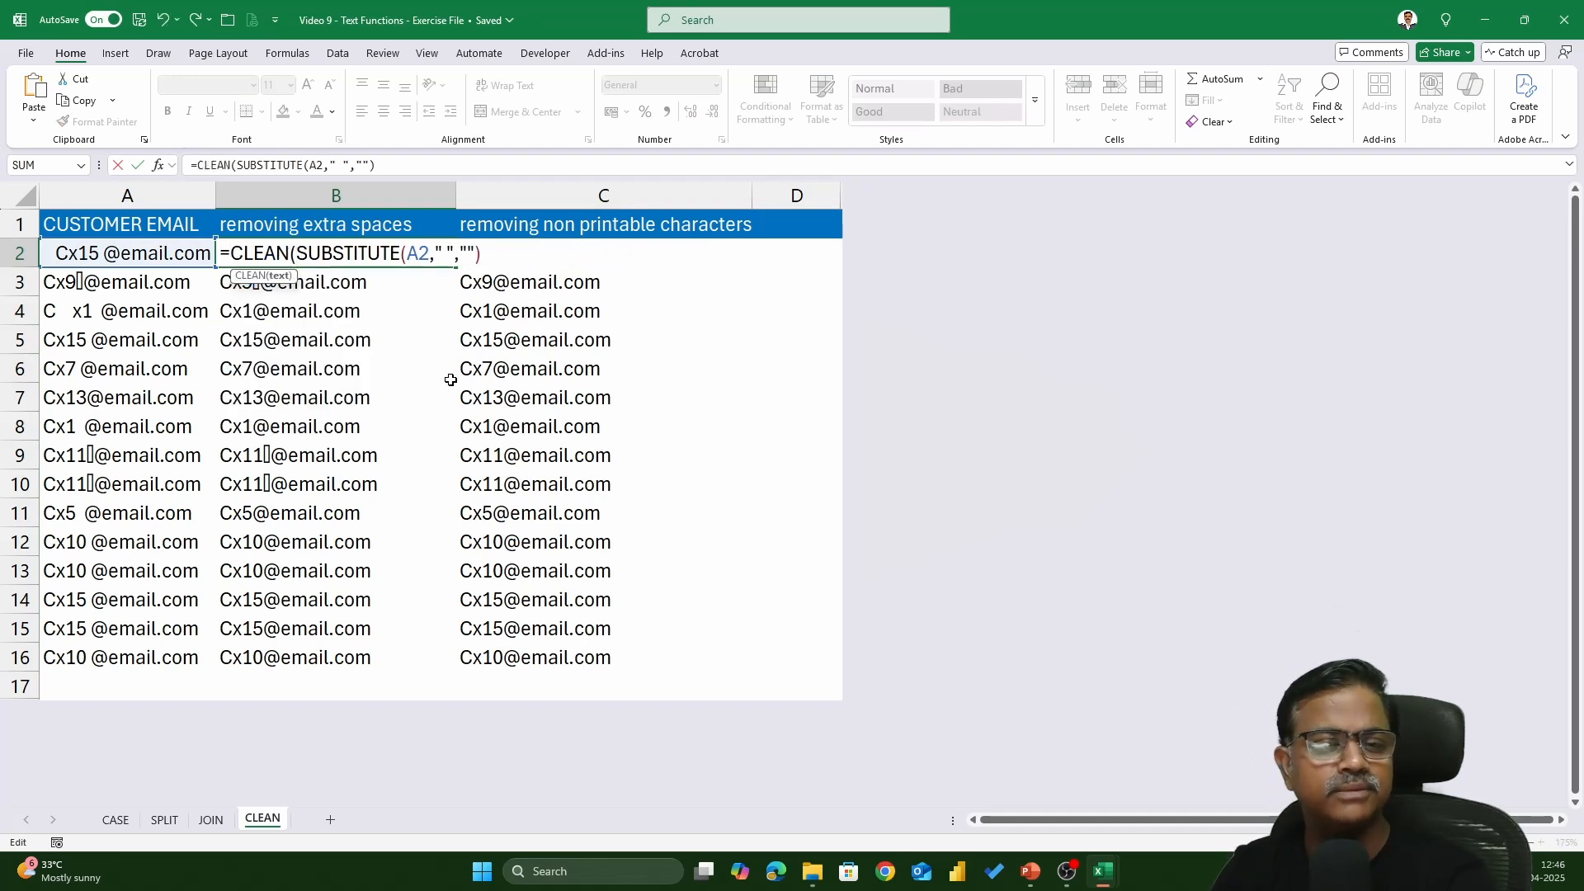
pyautogui.click(527, 258)
pyautogui.write(')')
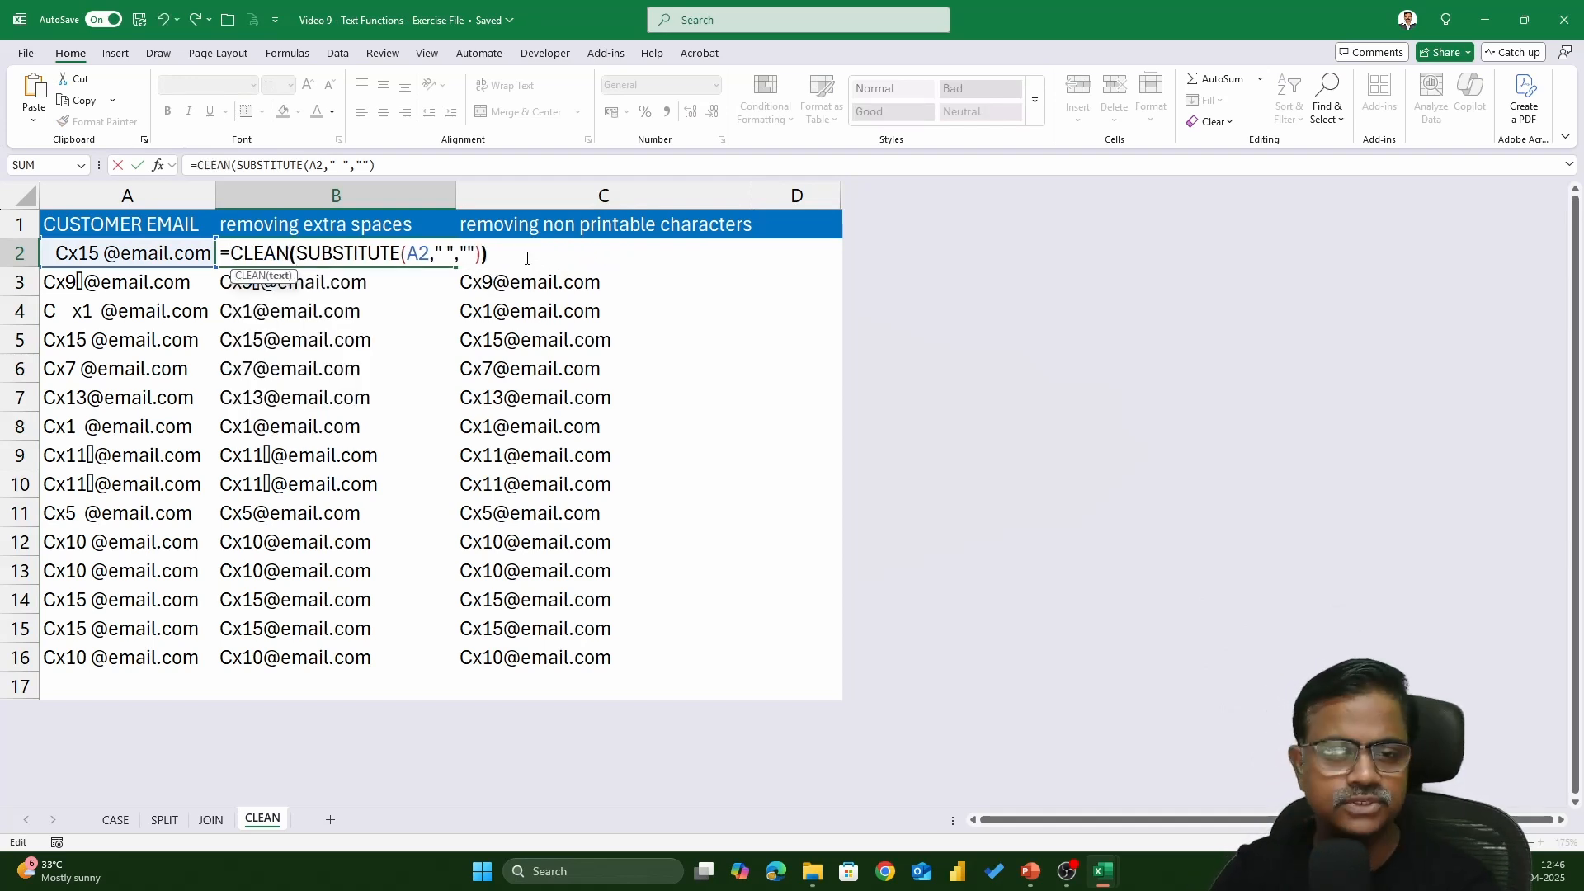
pyautogui.press('Return')
# - Copy the nested formula down to B16 and compare with C2's CLEAN formula
pyautogui.click(423, 248)
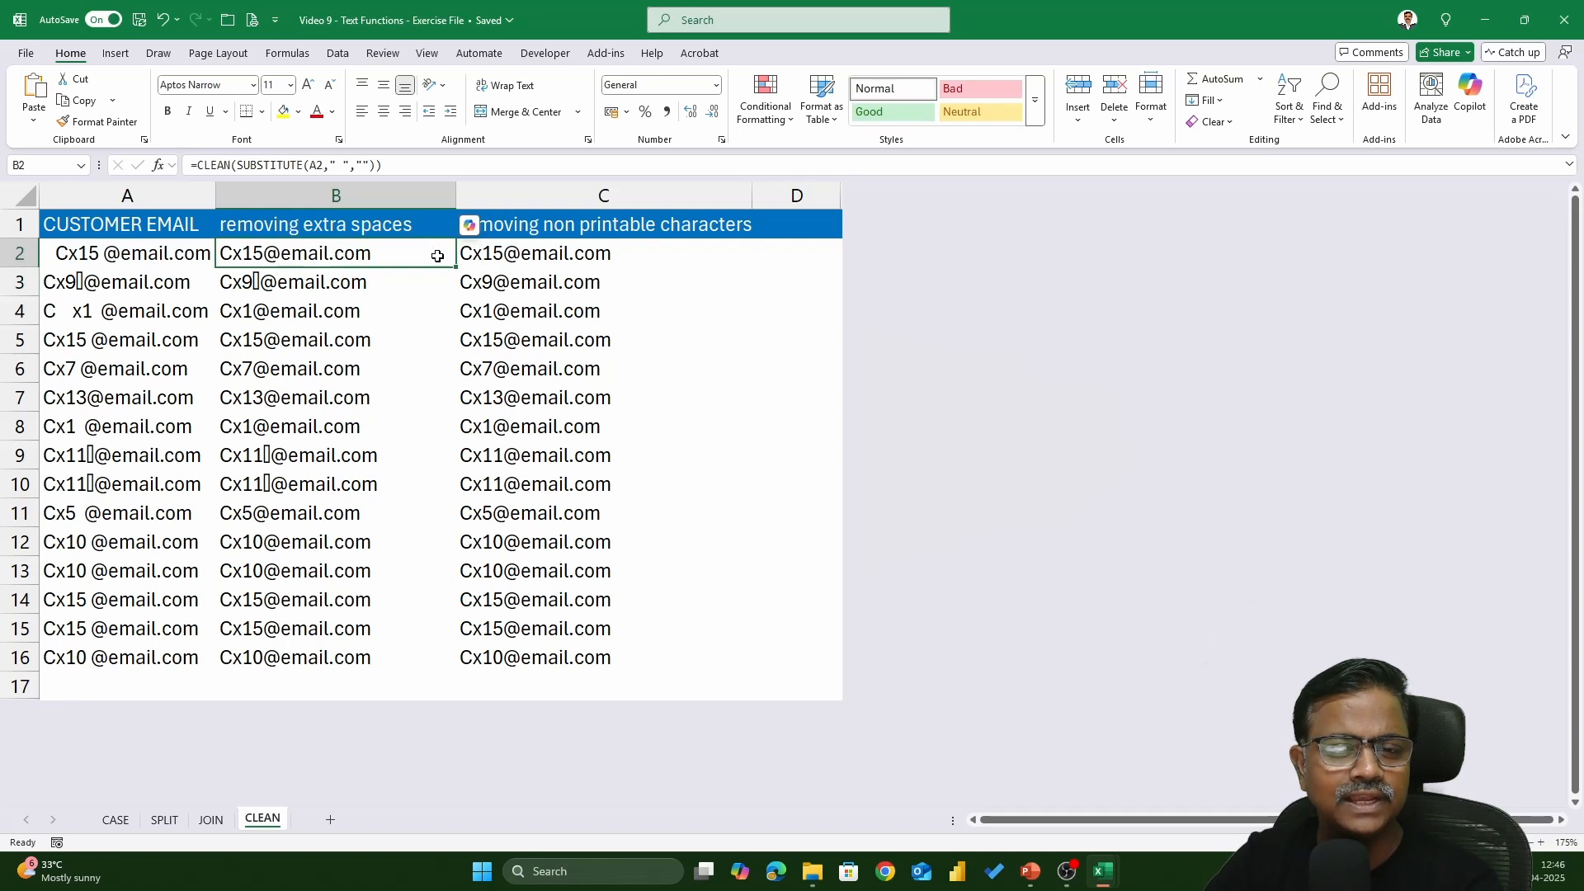
pyautogui.doubleClick(457, 267)
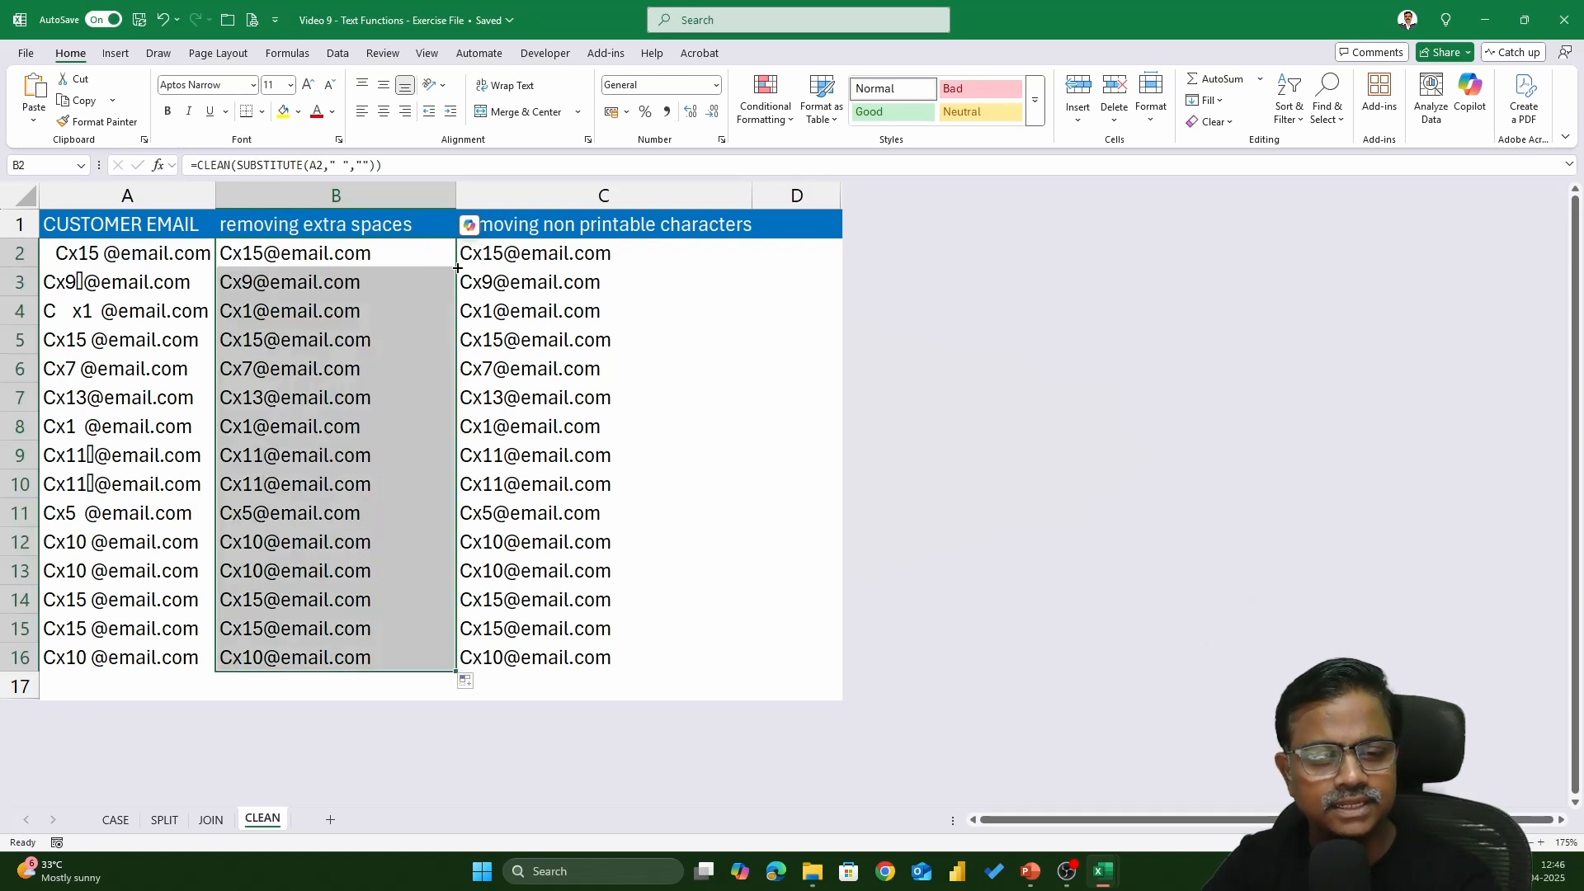
pyautogui.doubleClick(553, 255)
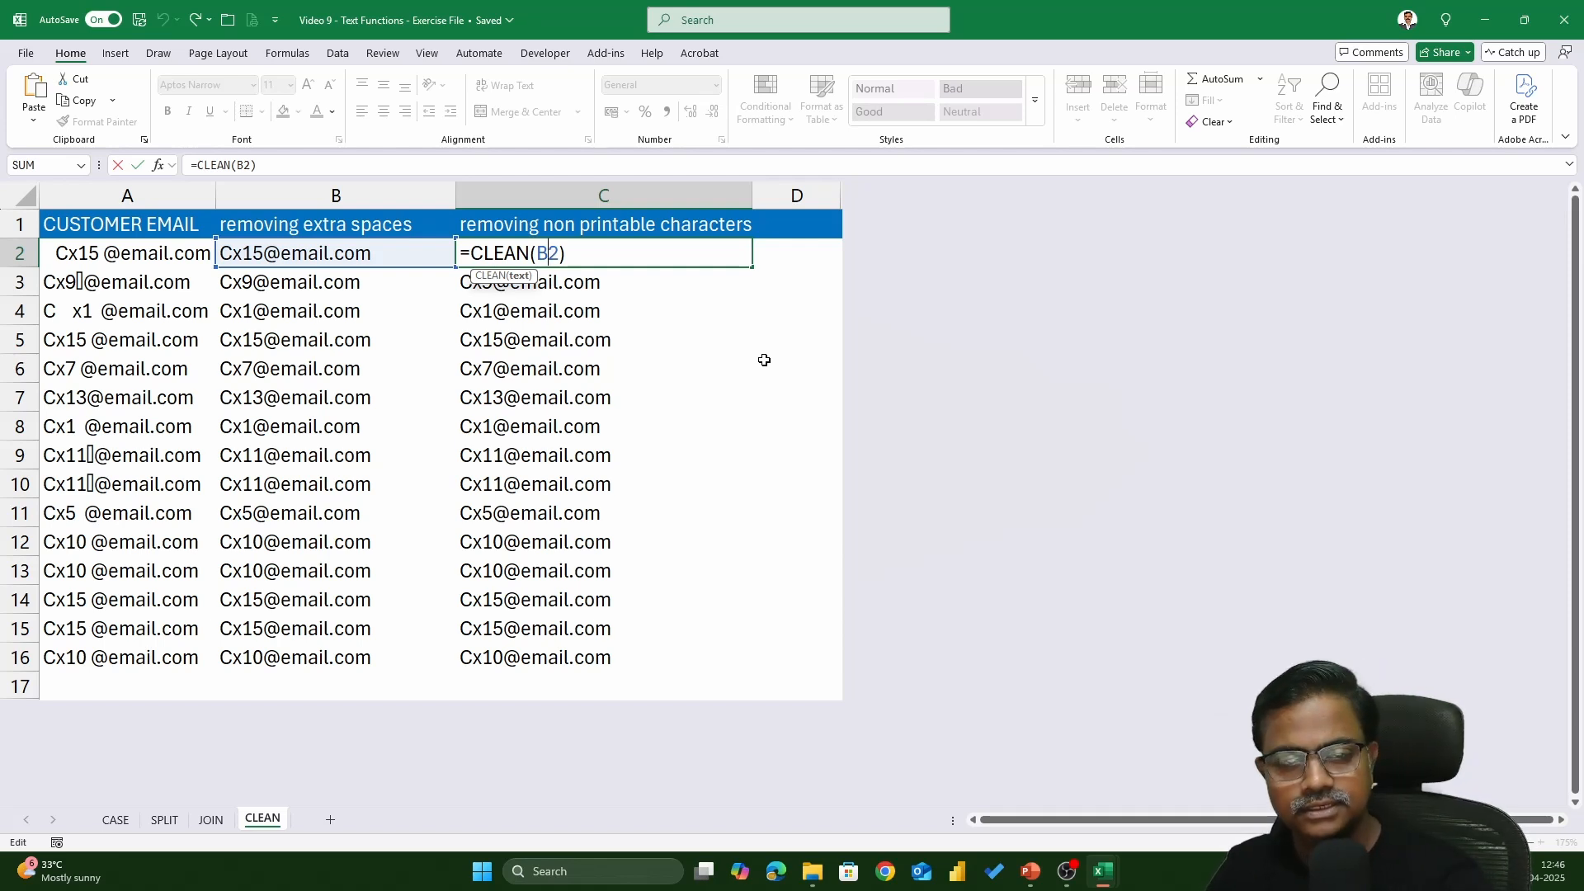
pyautogui.press('Escape')
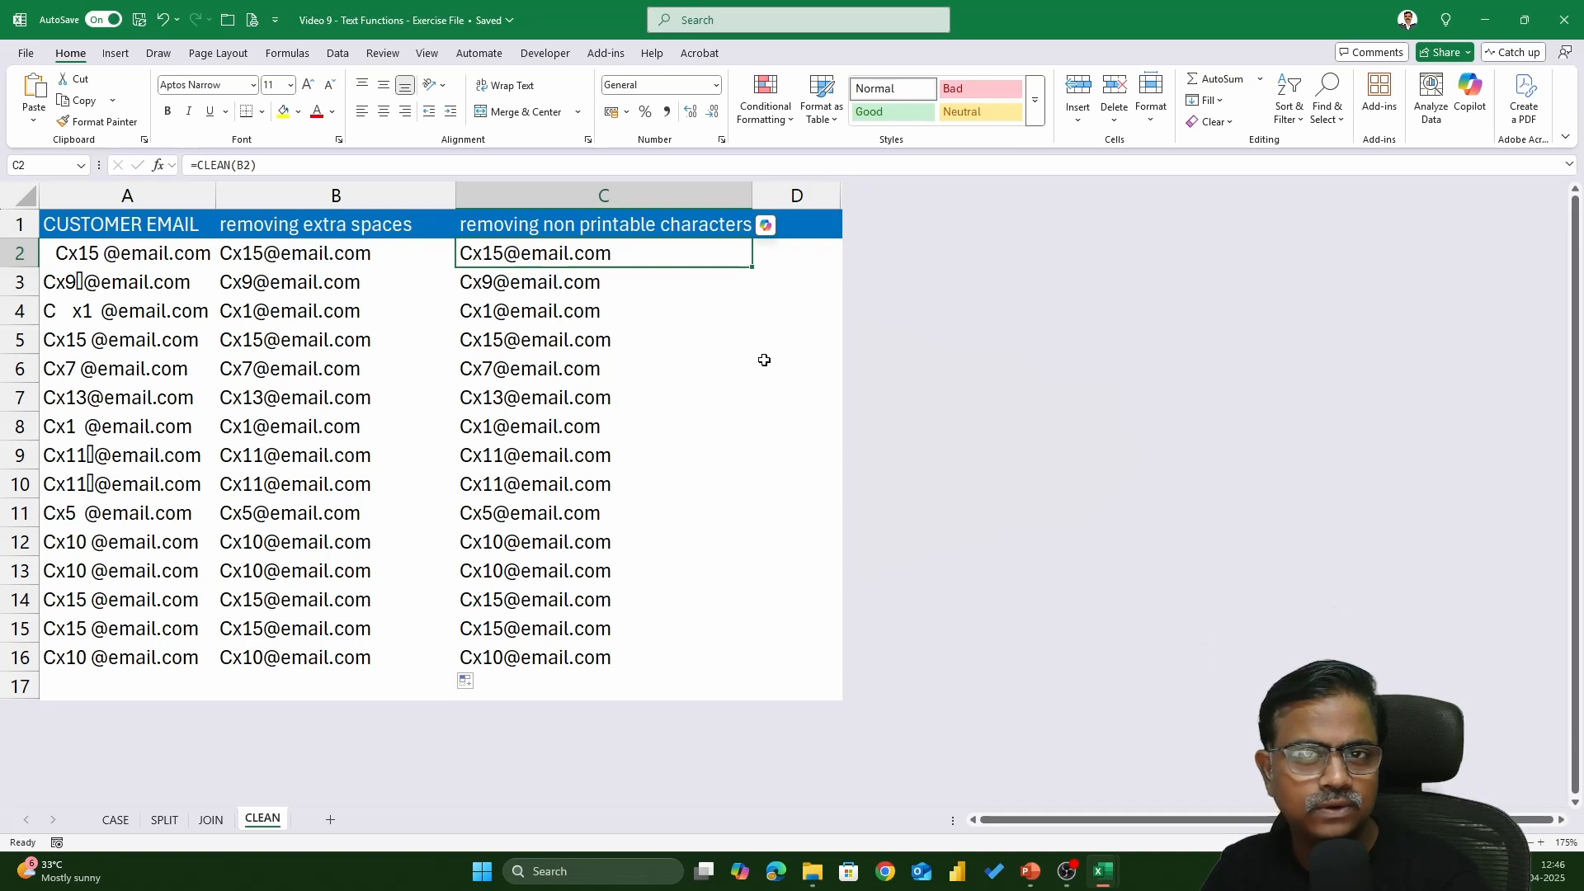